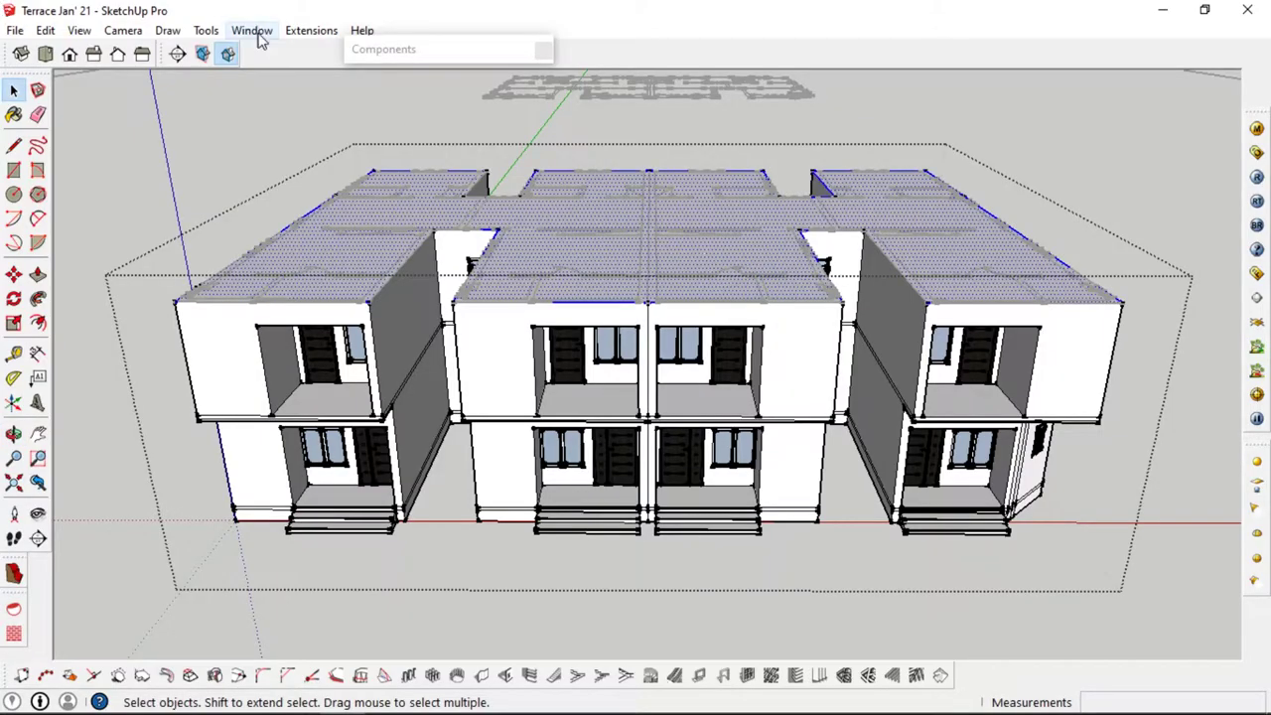
- Check the edge display options in the Styles panel, then close it
{"action": "left_click", "coordinate": [254, 32]}
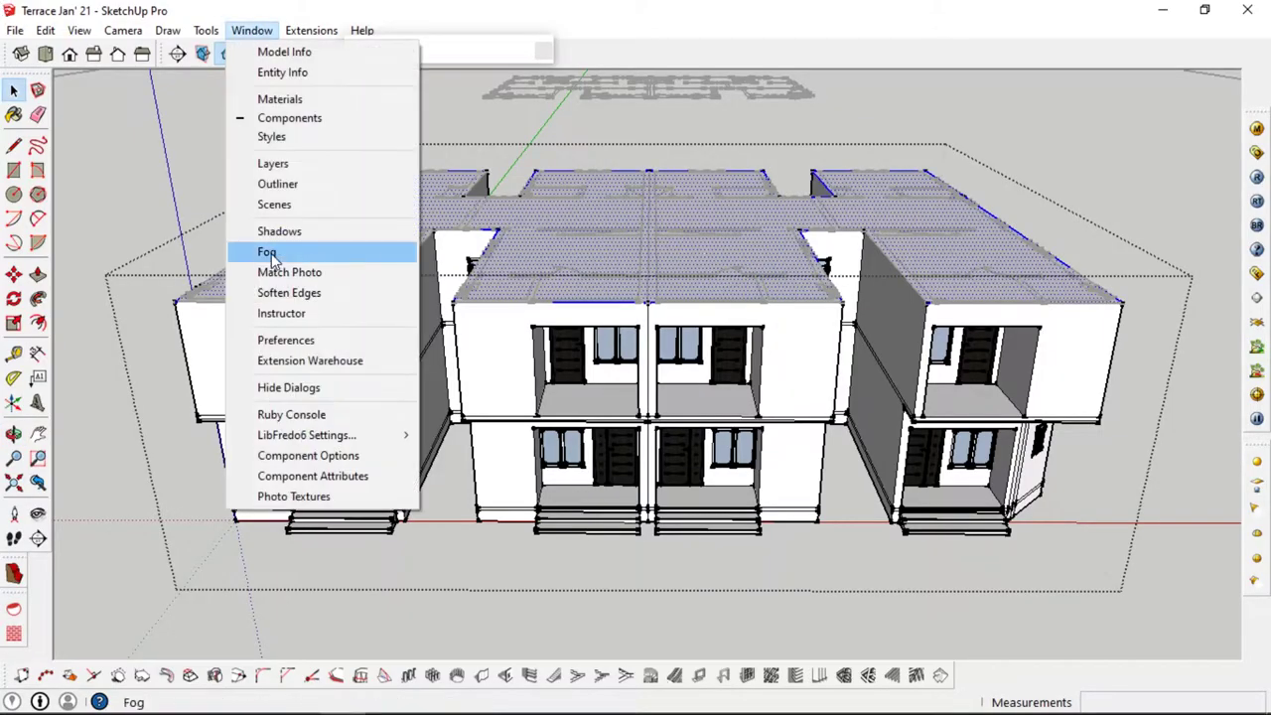
{"action": "left_click", "coordinate": [271, 137]}
{"action": "left_click", "coordinate": [60, 155]}
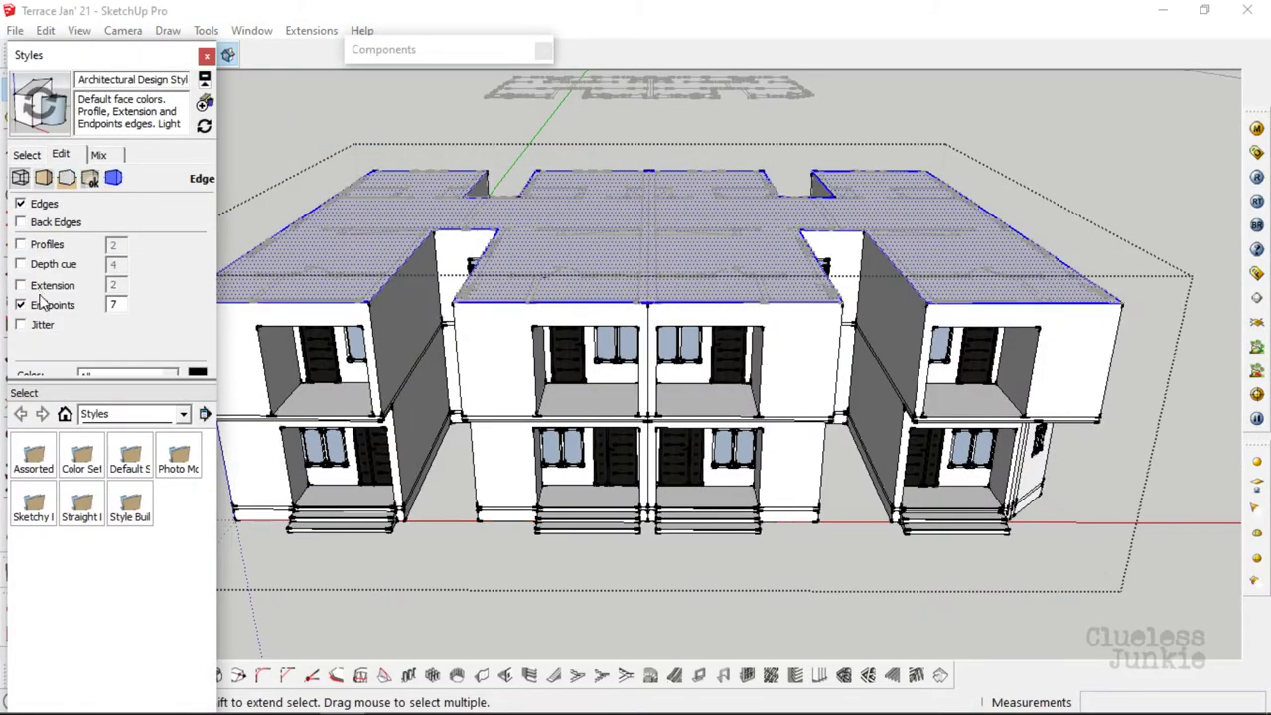
{"action": "left_click", "coordinate": [206, 56]}
- Copy the roof outline and place it on the ground next to the building
{"action": "left_click", "coordinate": [620, 224], "text": "ctrl"}
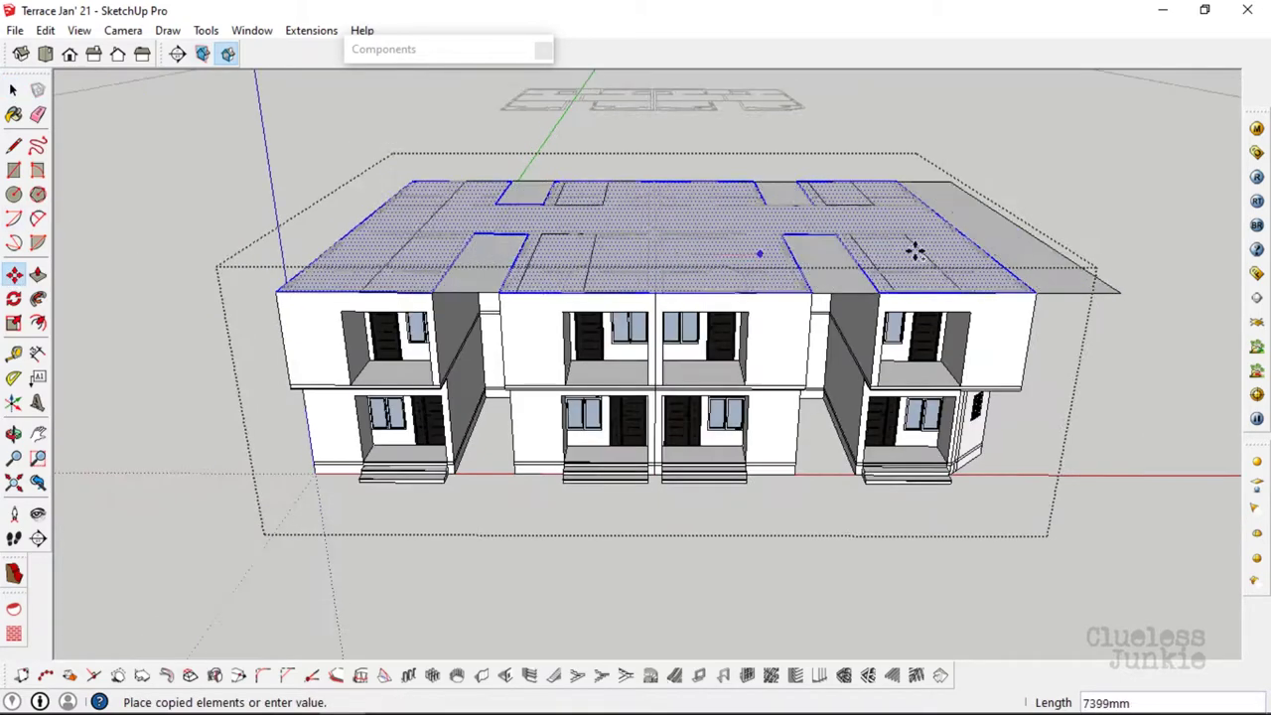
{"action": "scroll", "coordinate": [914, 244], "scroll_direction": "down", "scroll_amount": 5}
{"action": "scroll", "coordinate": [1149, 261], "scroll_direction": "down", "scroll_amount": 2}
{"action": "left_click", "coordinate": [820, 254]}
{"action": "scroll", "coordinate": [864, 278], "scroll_direction": "up", "scroll_amount": 3}
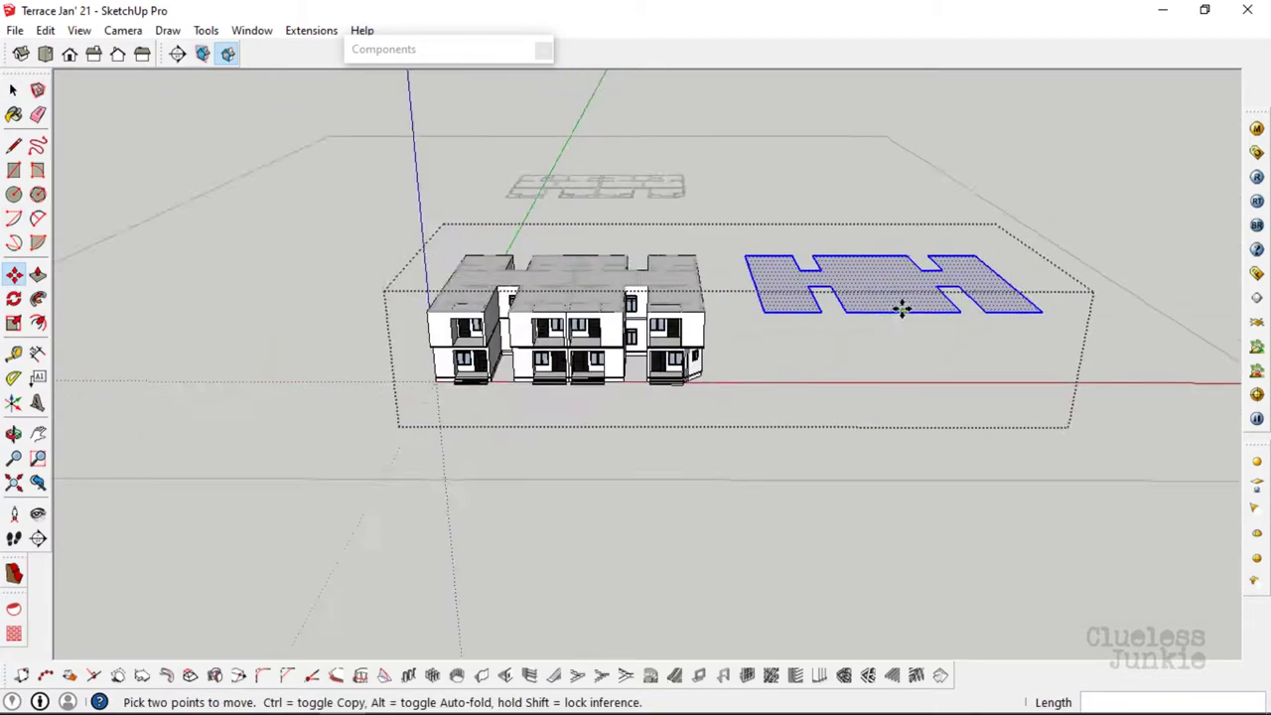
{"action": "middle_click_drag", "start_coordinate": [902, 306], "coordinate": [900, 447]}
- Close the H outline into a face, then delete its left edge
{"action": "key", "text": "space"}
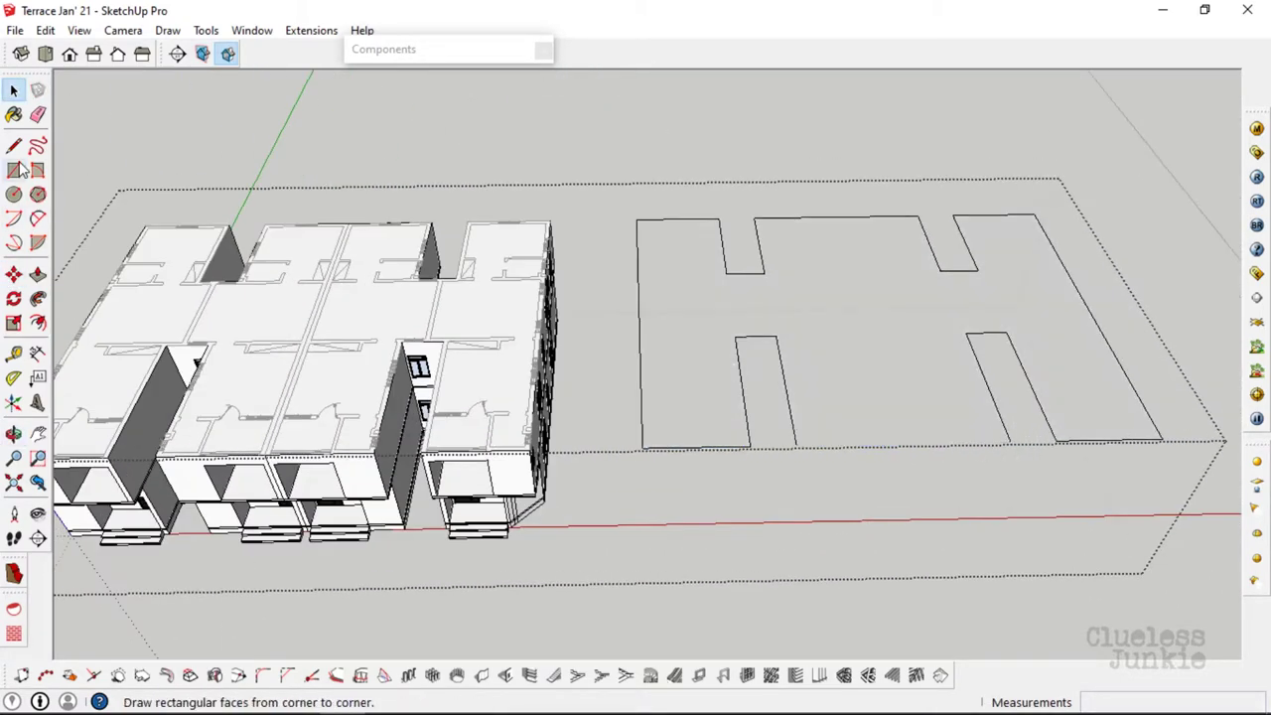
{"action": "left_click", "coordinate": [791, 404]}
{"action": "key", "text": "space"}
{"action": "scroll", "coordinate": [729, 378], "scroll_direction": "up", "scroll_amount": 2}
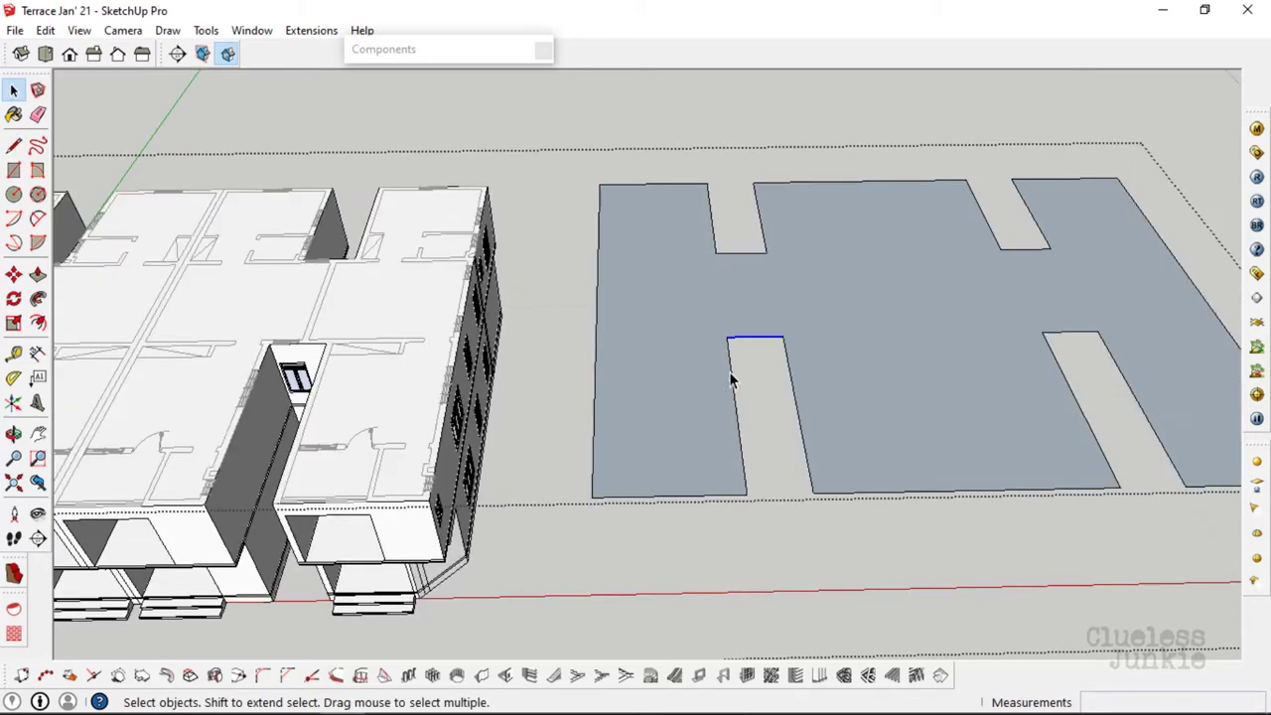
{"action": "left_click", "coordinate": [596, 449]}
{"action": "scroll", "coordinate": [669, 187], "scroll_direction": "down", "scroll_amount": 2}
{"action": "key", "text": "Delete"}
{"action": "scroll", "coordinate": [578, 271], "scroll_direction": "up", "scroll_amount": 2}
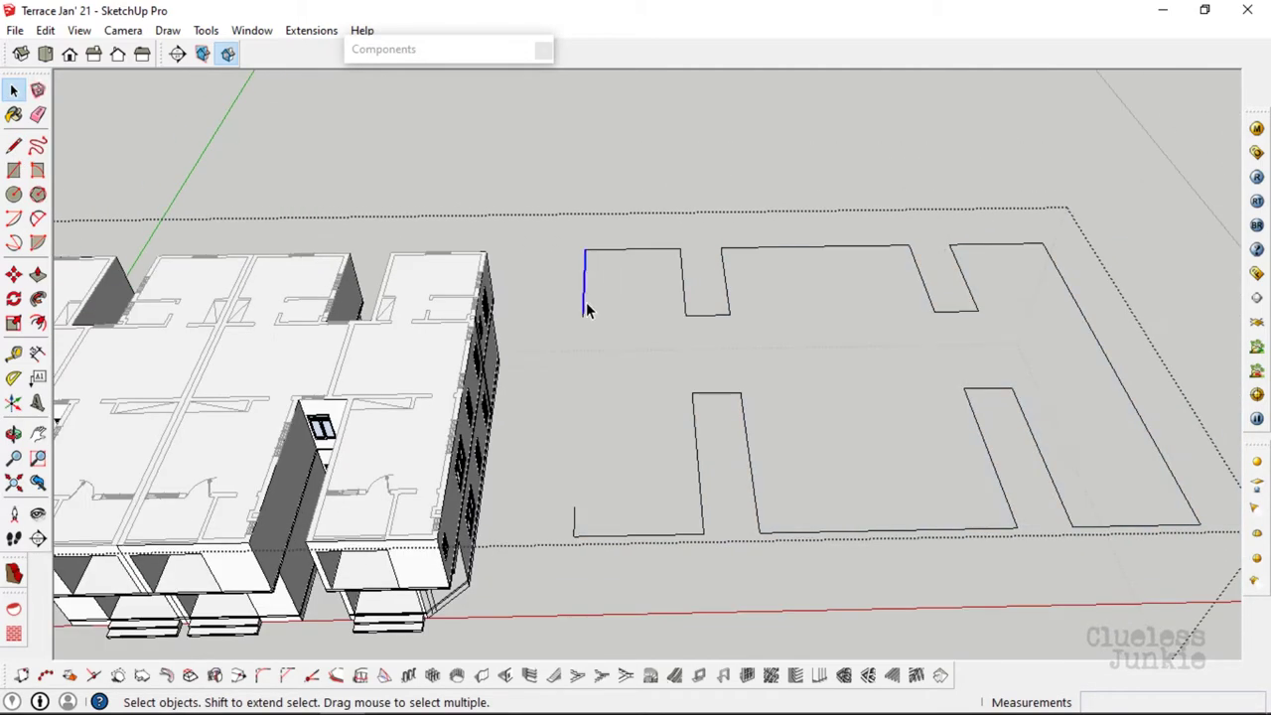
- Re-close the H outline, then delete its face and the top notch edge
{"action": "left_click", "coordinate": [589, 535]}
{"action": "key", "text": "space"}
{"action": "scroll", "coordinate": [668, 296], "scroll_direction": "up", "scroll_amount": 2}
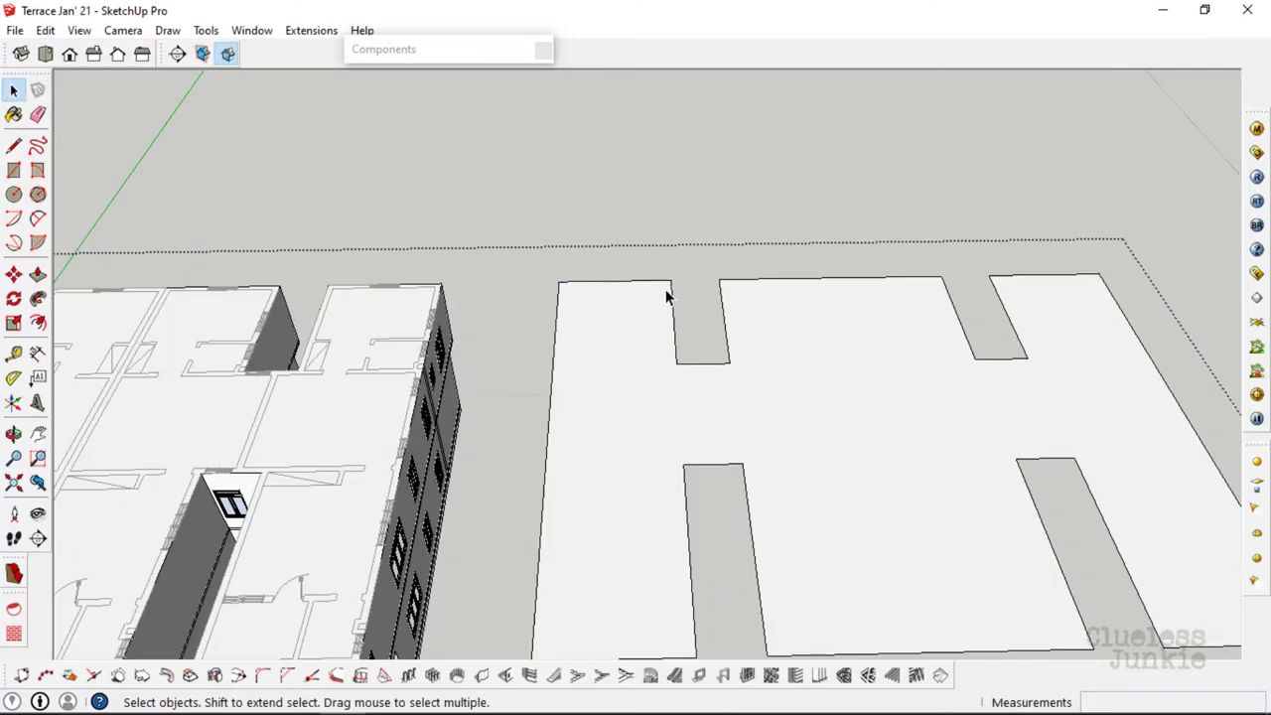
{"action": "left_click", "coordinate": [725, 321]}
{"action": "scroll", "coordinate": [725, 298], "scroll_direction": "down", "scroll_amount": 2}
{"action": "key", "text": "Delete"}
{"action": "scroll", "coordinate": [754, 303], "scroll_direction": "up", "scroll_amount": 2}
{"action": "left_click", "coordinate": [814, 298]}
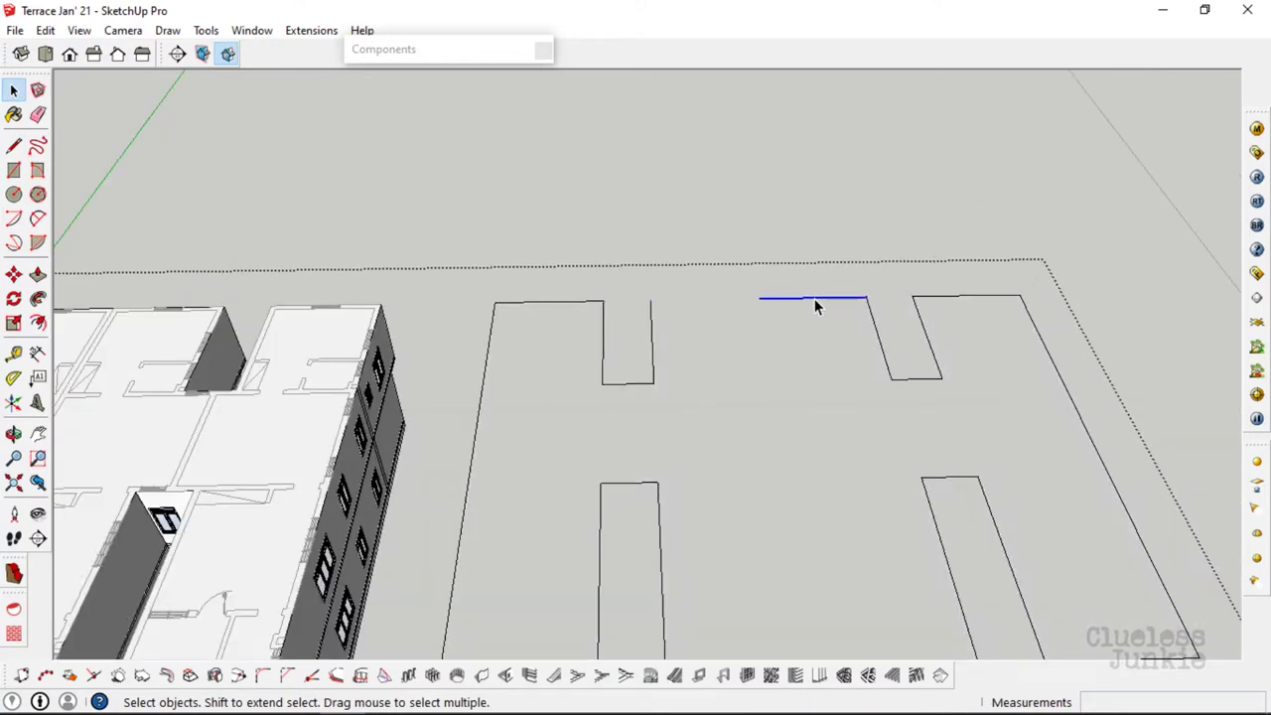
{"action": "key", "text": "Delete"}
- Redraw the top edge and rework the right notch edge until the H fills as a solid face
{"action": "key", "text": "l"}
{"action": "left_click", "coordinate": [867, 298]}
{"action": "left_click", "coordinate": [652, 300]}
{"action": "key", "text": "space"}
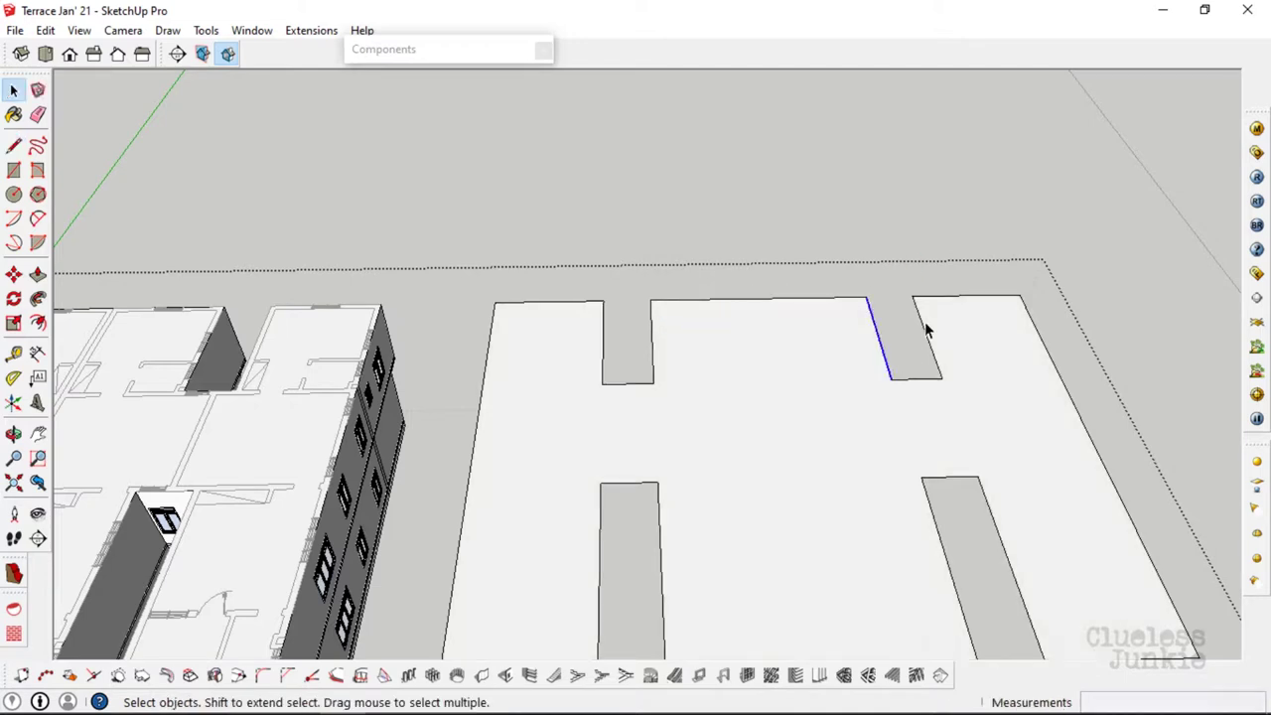
{"action": "left_click", "coordinate": [925, 330]}
{"action": "scroll", "coordinate": [933, 322], "scroll_direction": "down", "scroll_amount": 2}
{"action": "key", "text": "Delete"}
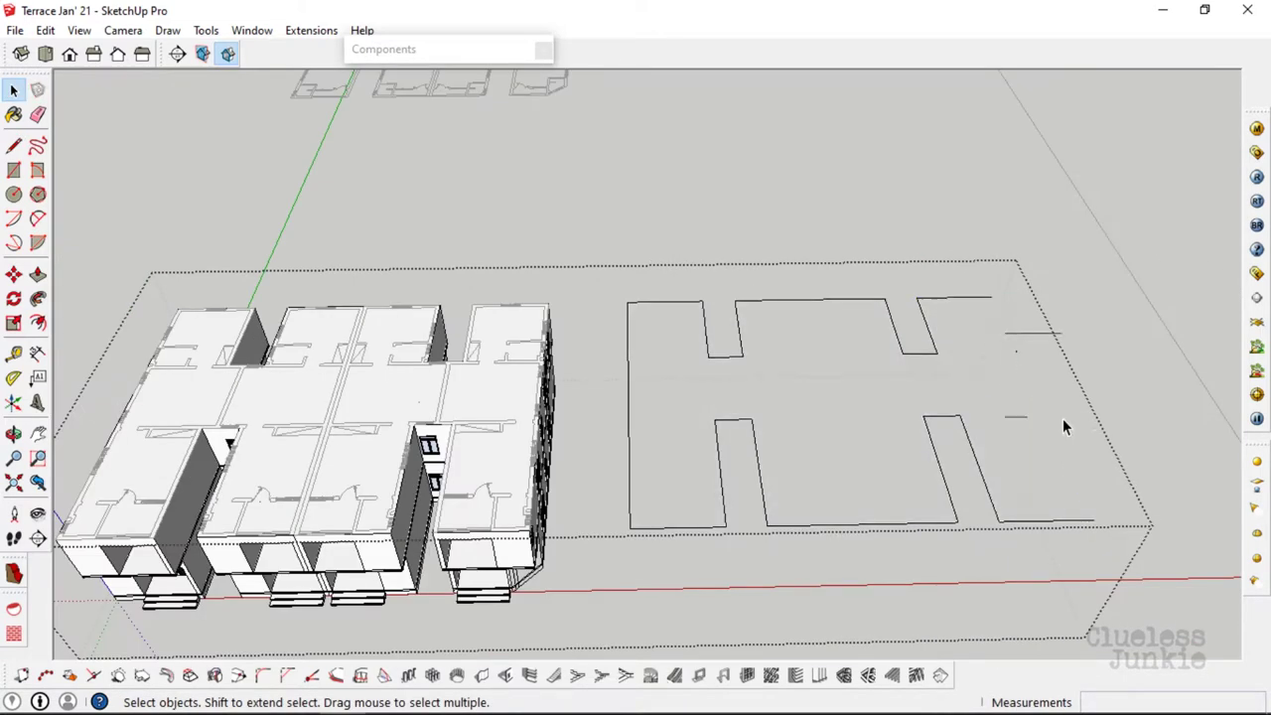
{"action": "left_click", "coordinate": [1036, 520]}
{"action": "key", "text": "space"}
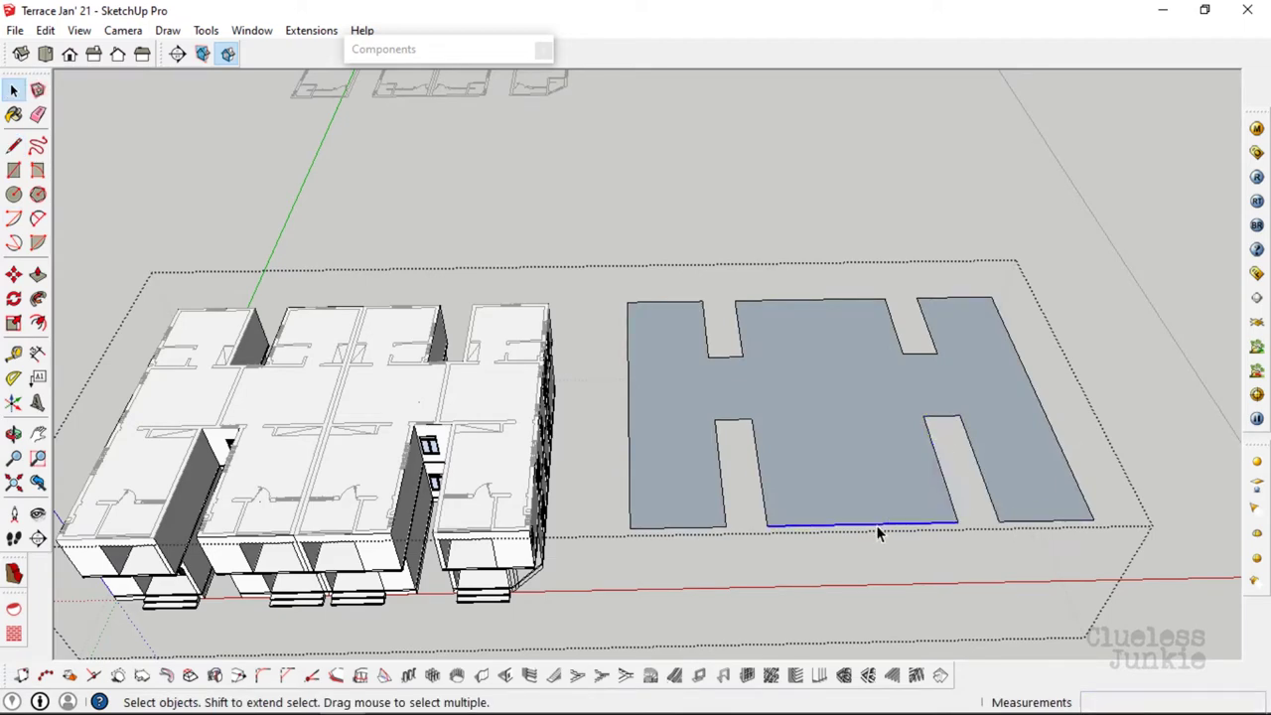
- Copy the filled H face left of the building and launch the 1001bit hip roof generator on it
{"action": "right_click", "coordinate": [878, 534]}
{"action": "left_click", "coordinate": [934, 242]}
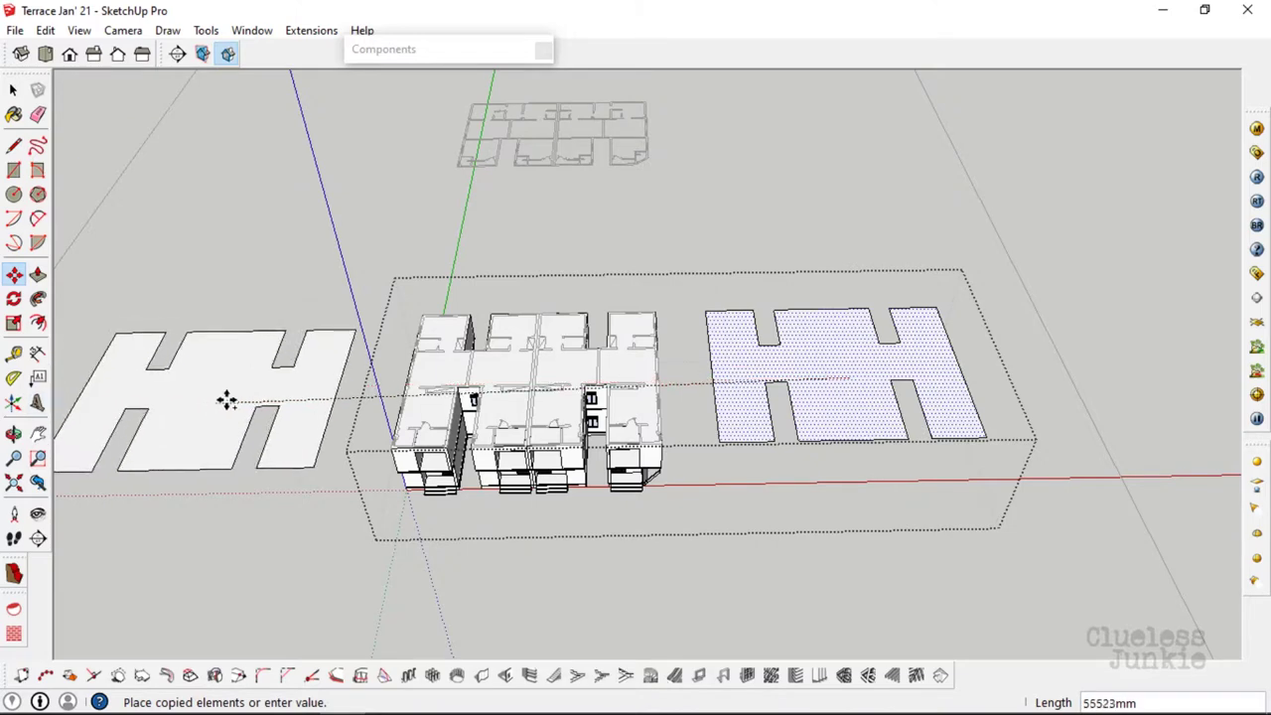
{"action": "left_click", "coordinate": [968, 405]}
{"action": "key", "text": "space"}
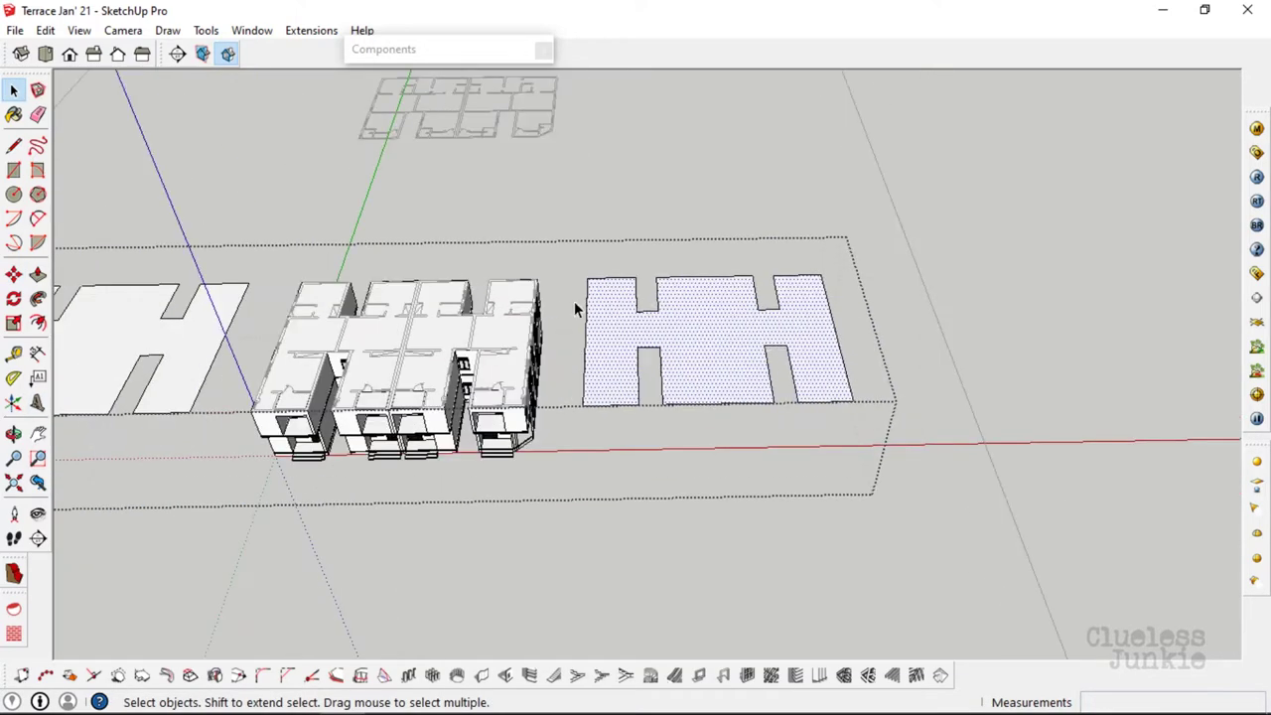
{"action": "double_click", "coordinate": [777, 313]}
{"action": "left_click", "coordinate": [940, 675]}
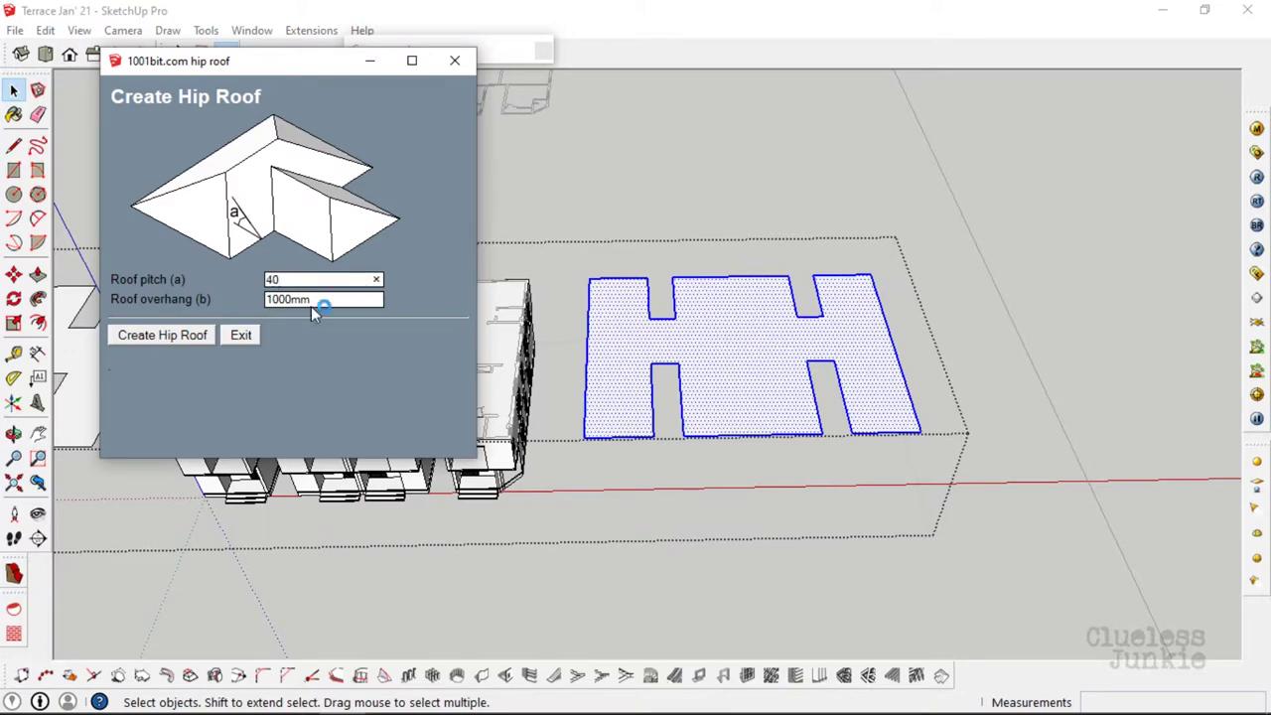
- Create hip roofs at pitch 40 with 1000mm overhang, giving three hipped sections over the H
{"action": "left_click", "coordinate": [162, 334]}
{"action": "mouse_move", "coordinate": [166, 338]}
{"action": "middle_mouse_down"}
{"action": "mouse_move", "coordinate": [728, 273]}
{"action": "mouse_move", "coordinate": [646, 255]}
{"action": "mouse_move", "coordinate": [704, 261]}
{"action": "mouse_move", "coordinate": [672, 485]}
{"action": "mouse_move", "coordinate": [801, 364]}
{"action": "mouse_move", "coordinate": [861, 104]}
{"action": "mouse_move", "coordinate": [763, 150]}
{"action": "mouse_move", "coordinate": [681, 306]}
{"action": "mouse_move", "coordinate": [582, 420]}
{"action": "mouse_move", "coordinate": [638, 345]}
{"action": "mouse_move", "coordinate": [794, 242]}
{"action": "mouse_move", "coordinate": [823, 264]}
{"action": "middle_mouse_up"}
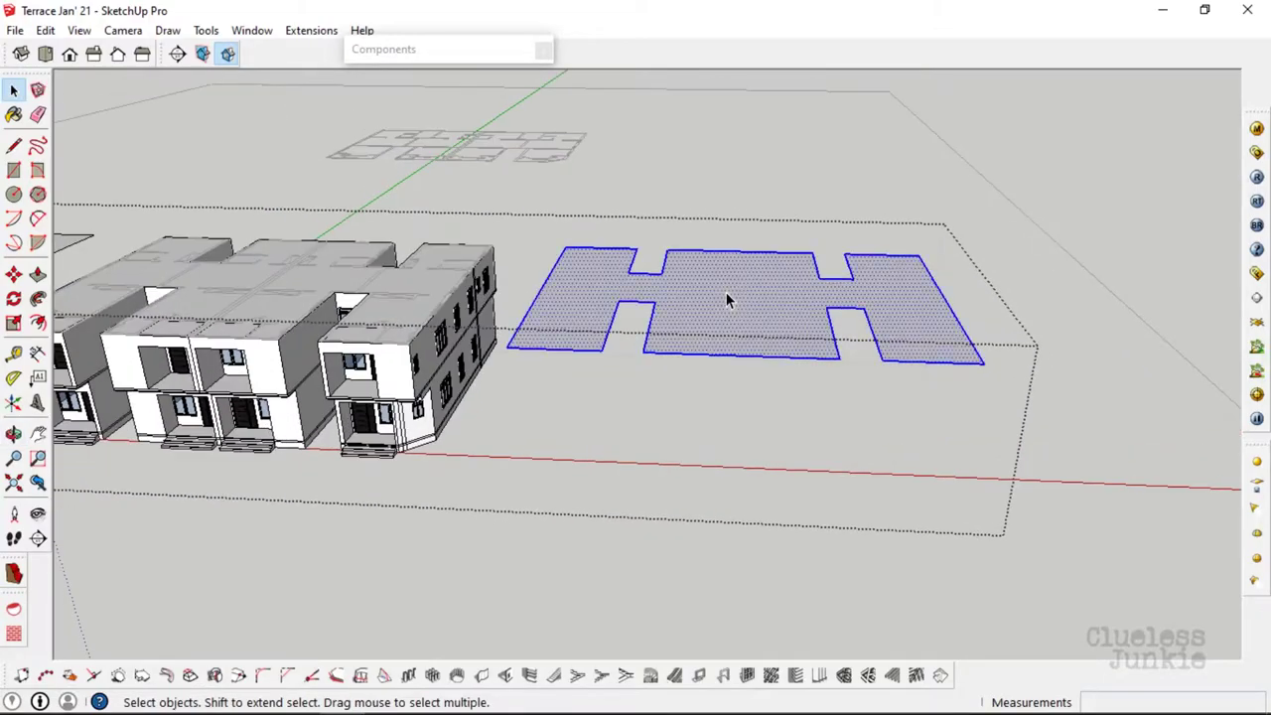
{"action": "left_click", "coordinate": [940, 676]}
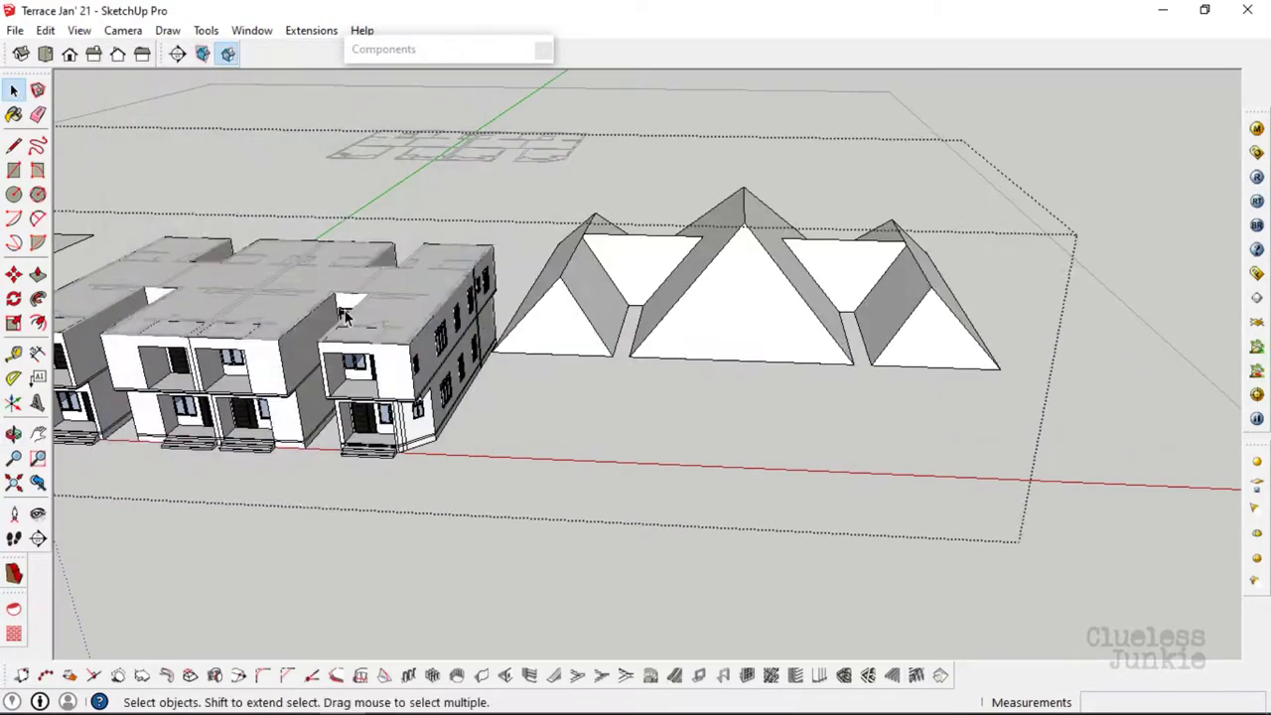
- Start drawing the rim profile with the Line tool at the H slab's edge
{"action": "mouse_move", "coordinate": [755, 417]}
{"action": "middle_mouse_down"}
{"action": "mouse_move", "coordinate": [814, 488]}
{"action": "mouse_move", "coordinate": [686, 218]}
{"action": "mouse_move", "coordinate": [661, 273]}
{"action": "mouse_move", "coordinate": [698, 267]}
{"action": "mouse_move", "coordinate": [661, 324]}
{"action": "mouse_move", "coordinate": [931, 338]}
{"action": "mouse_move", "coordinate": [762, 407]}
{"action": "mouse_move", "coordinate": [605, 502]}
{"action": "mouse_move", "coordinate": [781, 354]}
{"action": "mouse_move", "coordinate": [886, 338]}
{"action": "middle_mouse_up"}
{"action": "scroll", "coordinate": [479, 342], "scroll_direction": "down", "scroll_amount": 3}
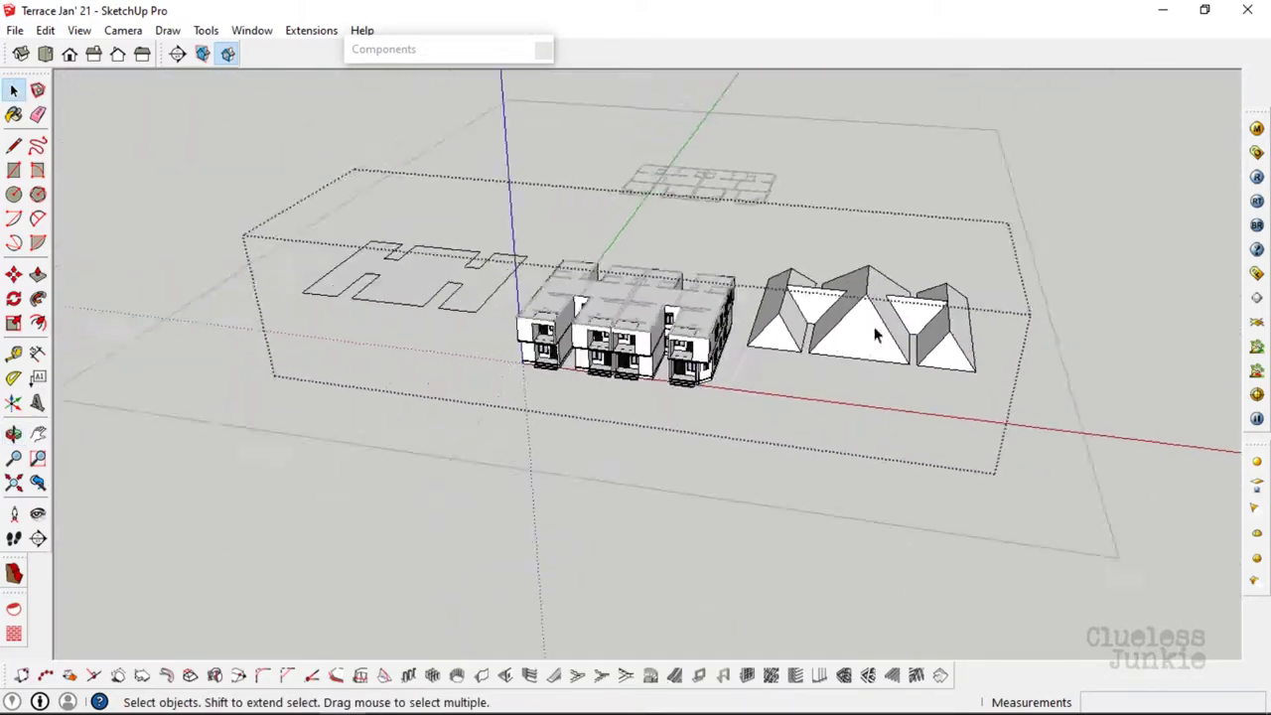
{"action": "scroll", "coordinate": [478, 343], "scroll_direction": "up", "scroll_amount": 3}
{"action": "scroll", "coordinate": [619, 311], "scroll_direction": "up", "scroll_amount": 3}
{"action": "scroll", "coordinate": [747, 268], "scroll_direction": "up", "scroll_amount": 4}
{"action": "scroll", "coordinate": [748, 268], "scroll_direction": "down", "scroll_amount": 5}
{"action": "middle_click_drag", "start_coordinate": [747, 268], "coordinate": [647, 420]}
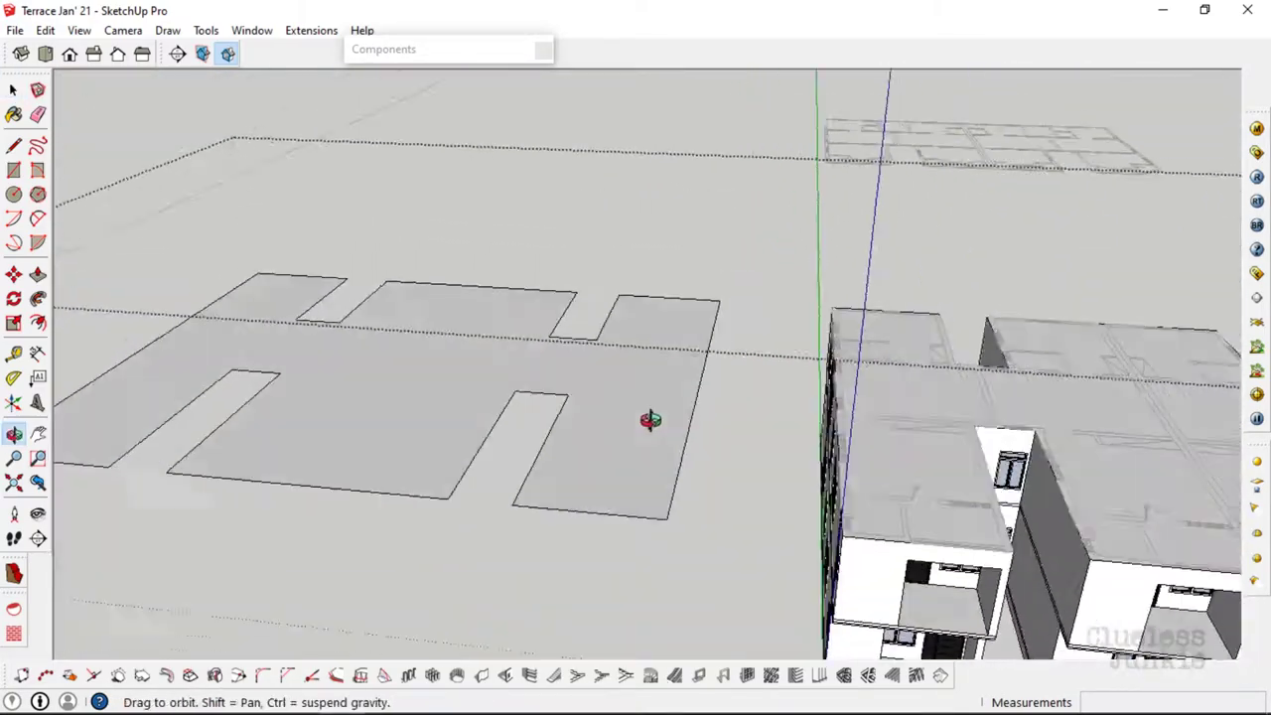
{"action": "key", "text": "l"}
{"action": "left_click", "coordinate": [678, 437]}
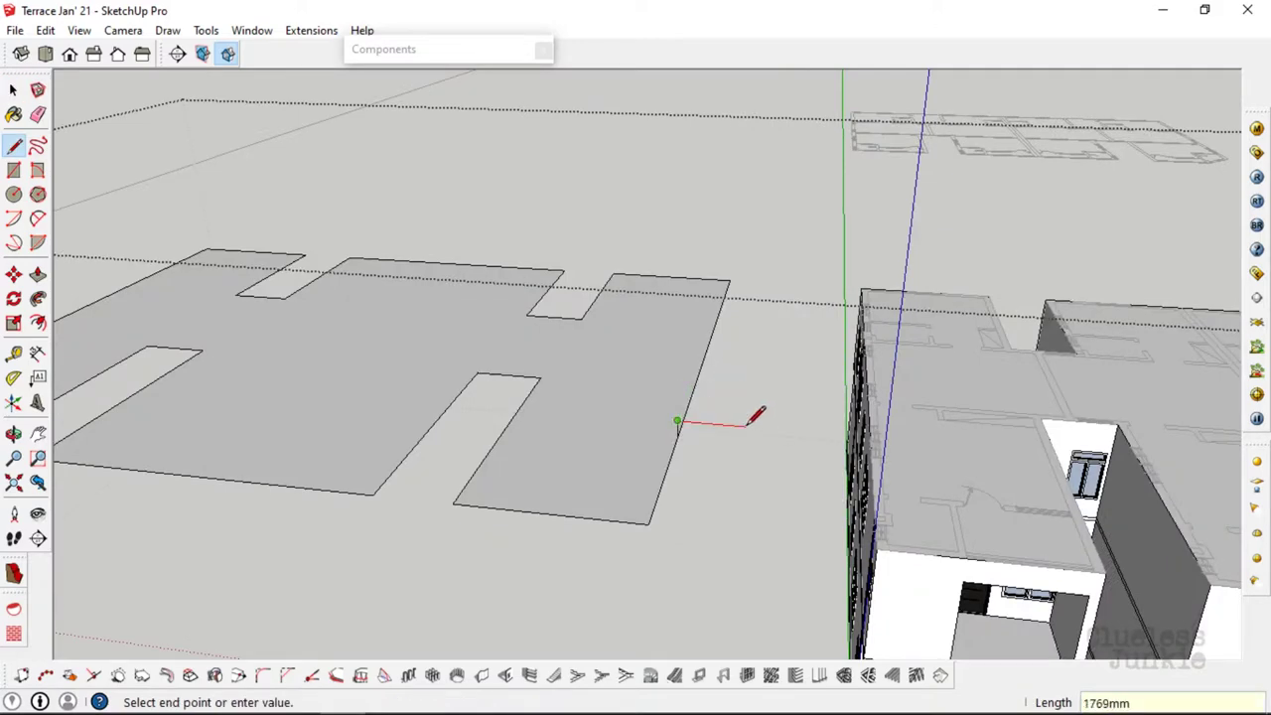
- Select the profiled H slab together with its edges
{"action": "scroll", "coordinate": [723, 408], "scroll_direction": "up", "scroll_amount": 4}
{"action": "scroll", "coordinate": [720, 368], "scroll_direction": "up", "scroll_amount": 2}
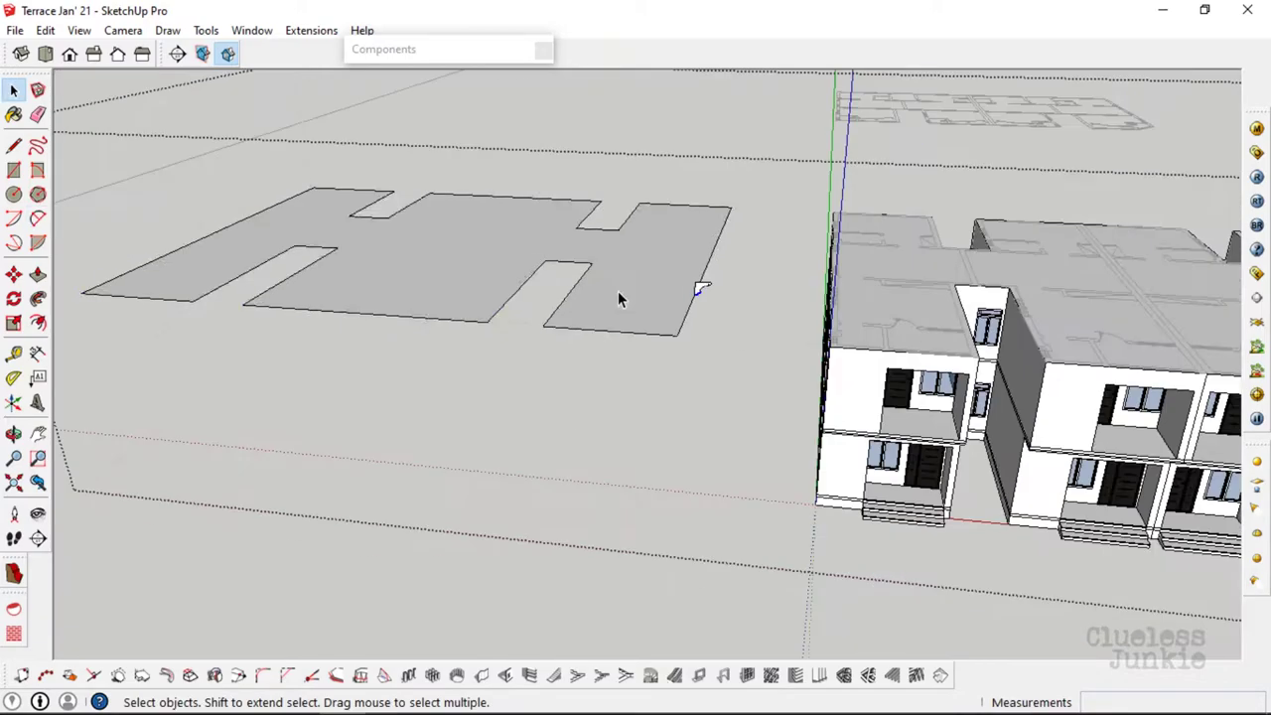
{"action": "double_click", "coordinate": [618, 291]}
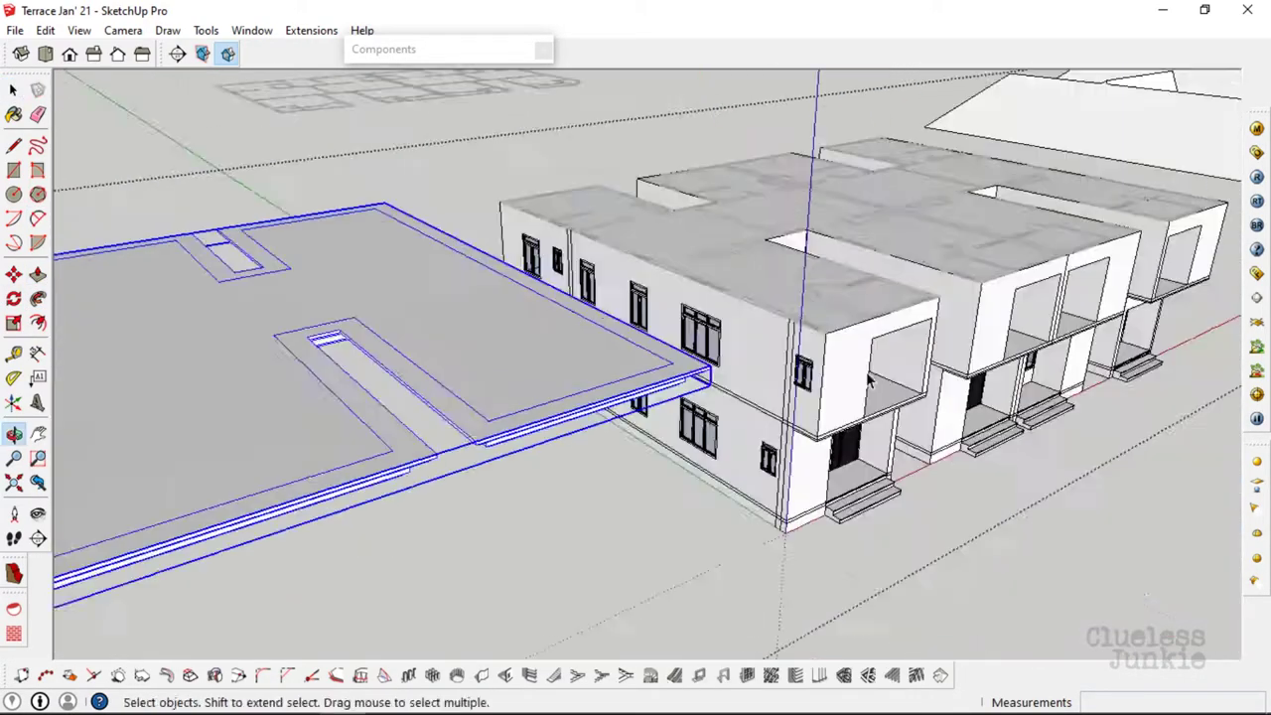
- Move the moulded roof slab up onto the top of the terrace building
{"action": "middle_click_drag", "start_coordinate": [869, 381], "coordinate": [654, 257]}
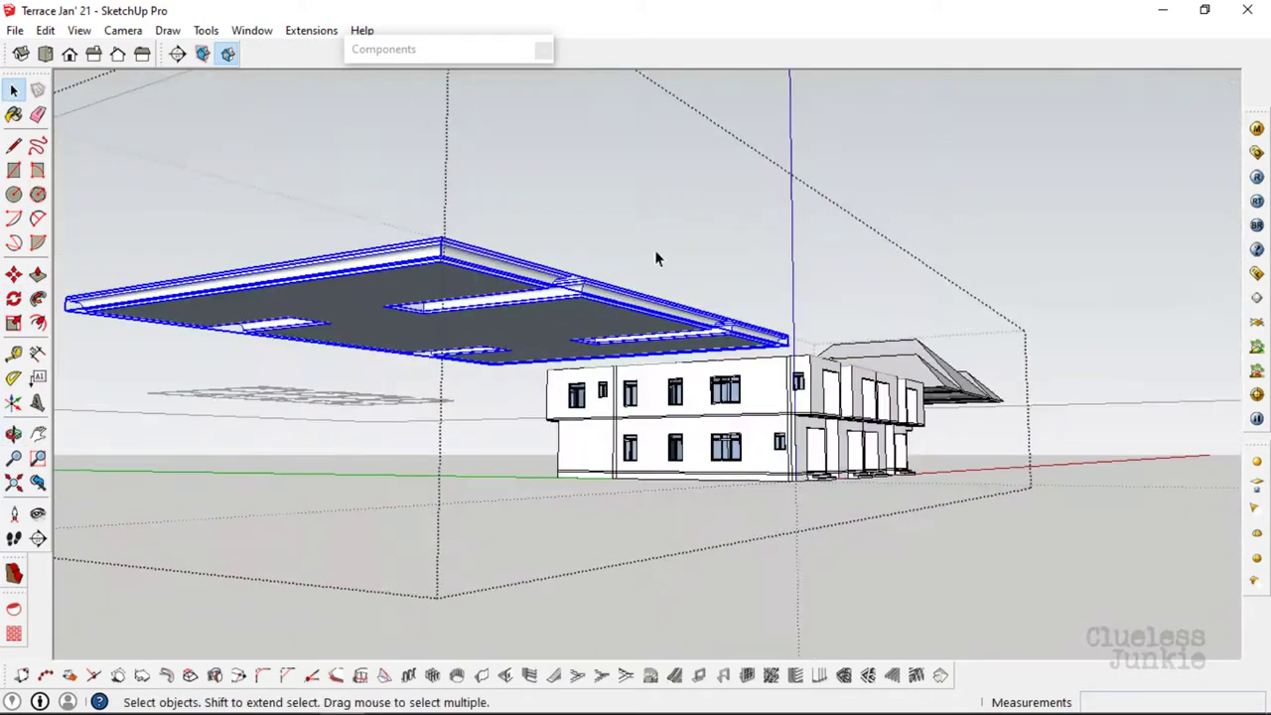
{"action": "middle_click_drag", "start_coordinate": [200, 328], "coordinate": [320, 153]}
{"action": "left_click", "coordinate": [321, 153]}
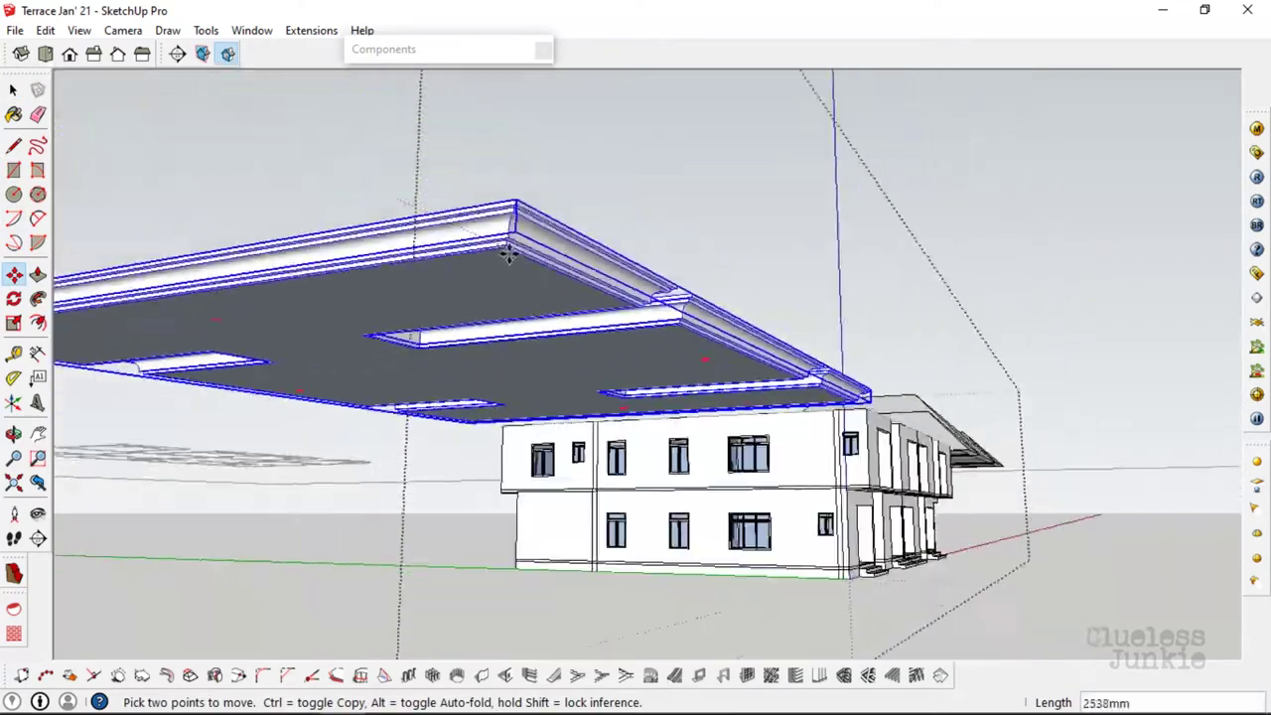
{"action": "middle_click_drag", "start_coordinate": [830, 397], "coordinate": [800, 411]}
{"action": "scroll", "coordinate": [800, 411], "scroll_direction": "up", "scroll_amount": 5}
{"action": "scroll", "coordinate": [838, 434], "scroll_direction": "up", "scroll_amount": 2}
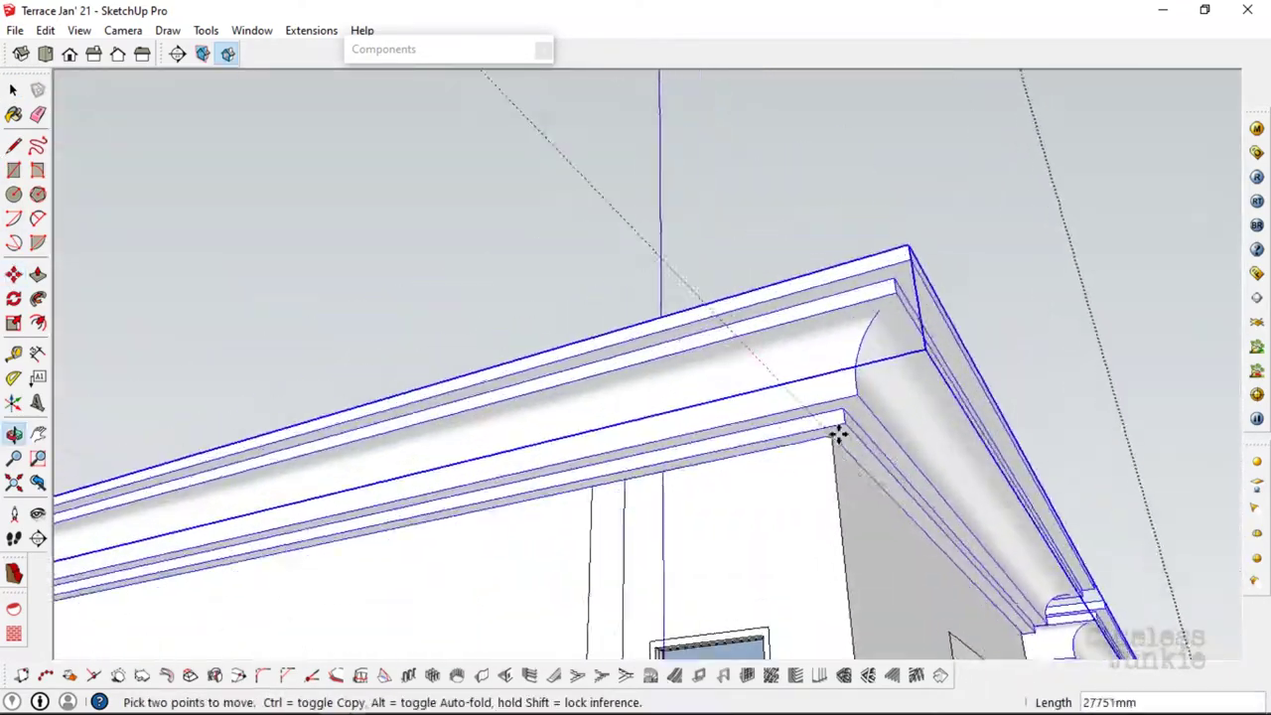
{"action": "scroll", "coordinate": [768, 399], "scroll_direction": "up", "scroll_amount": 2}
{"action": "scroll", "coordinate": [767, 399], "scroll_direction": "down", "scroll_amount": 5}
{"action": "scroll", "coordinate": [603, 346], "scroll_direction": "down", "scroll_amount": 3}
{"action": "scroll", "coordinate": [397, 431], "scroll_direction": "down", "scroll_amount": 3}
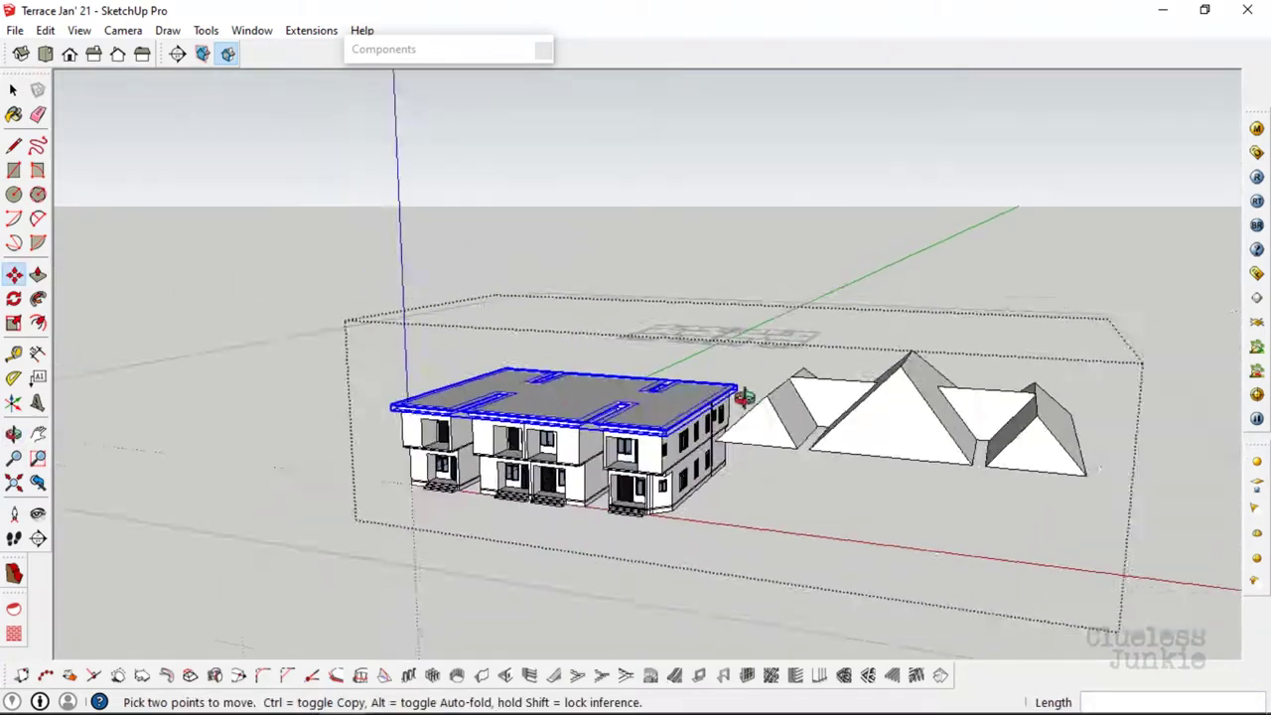
{"action": "mouse_move", "coordinate": [398, 430]}
{"action": "middle_mouse_down"}
{"action": "mouse_move", "coordinate": [746, 386]}
{"action": "mouse_move", "coordinate": [741, 308]}
{"action": "middle_mouse_up"}
{"action": "scroll", "coordinate": [735, 303], "scroll_direction": "down", "scroll_amount": 3}
- Move the hip roof group onto the building above the slab and deselect it
{"action": "left_click", "coordinate": [728, 300]}
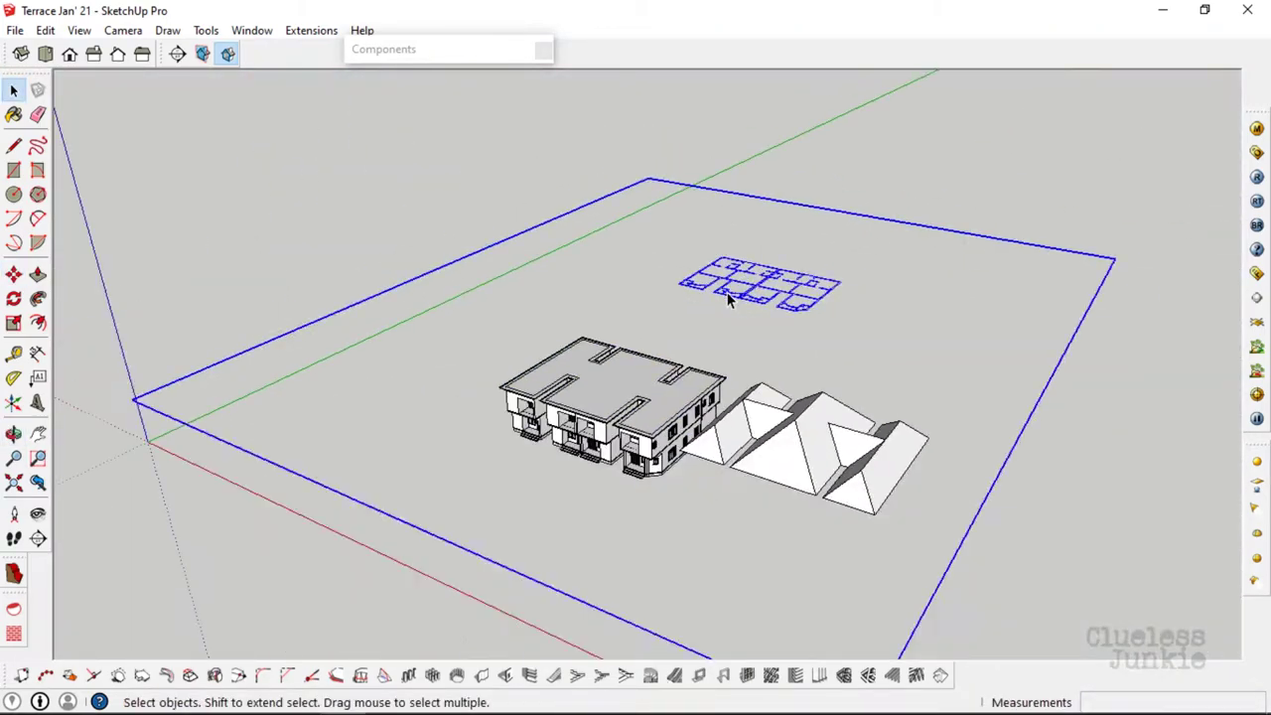
{"action": "left_click", "coordinate": [803, 449]}
{"action": "scroll", "coordinate": [803, 449], "scroll_direction": "up", "scroll_amount": 3}
{"action": "key", "text": "m"}
{"action": "left_click", "coordinate": [908, 514]}
{"action": "scroll", "coordinate": [596, 398], "scroll_direction": "up", "scroll_amount": 5}
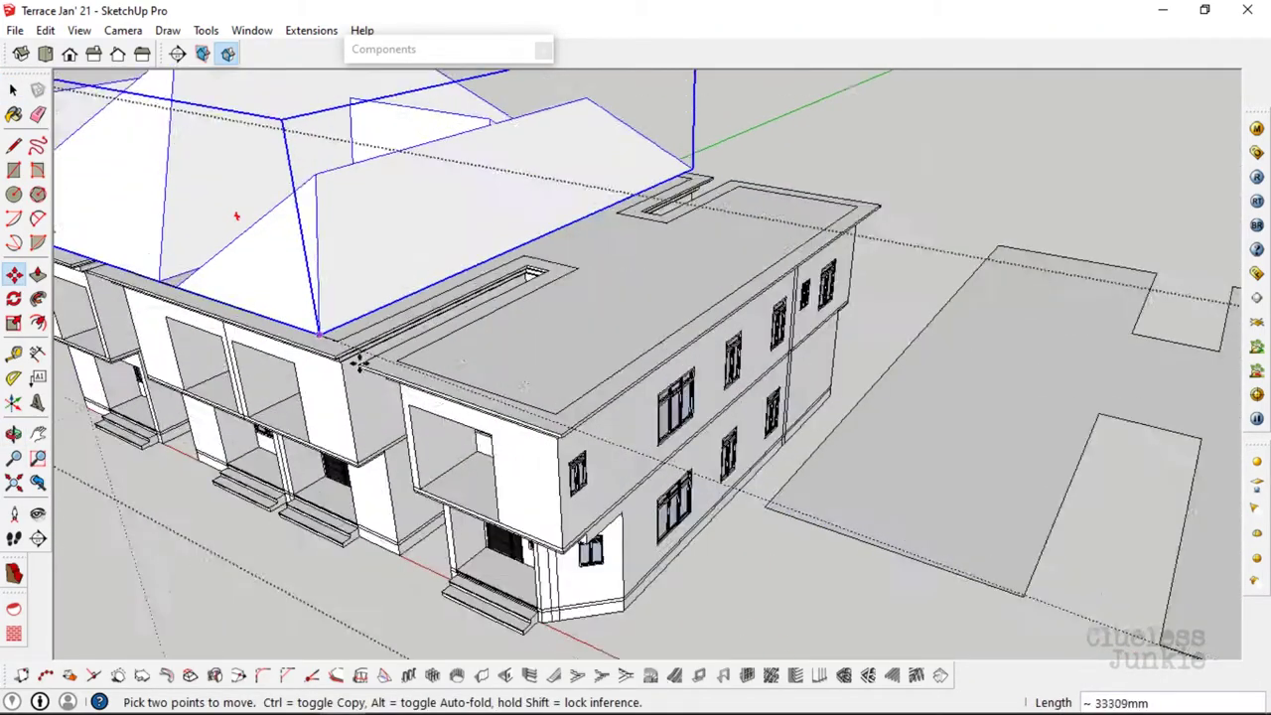
{"action": "mouse_move", "coordinate": [596, 397]}
{"action": "middle_mouse_down"}
{"action": "mouse_move", "coordinate": [624, 430]}
{"action": "mouse_move", "coordinate": [625, 488]}
{"action": "middle_mouse_up"}
{"action": "scroll", "coordinate": [618, 334], "scroll_direction": "down", "scroll_amount": 5}
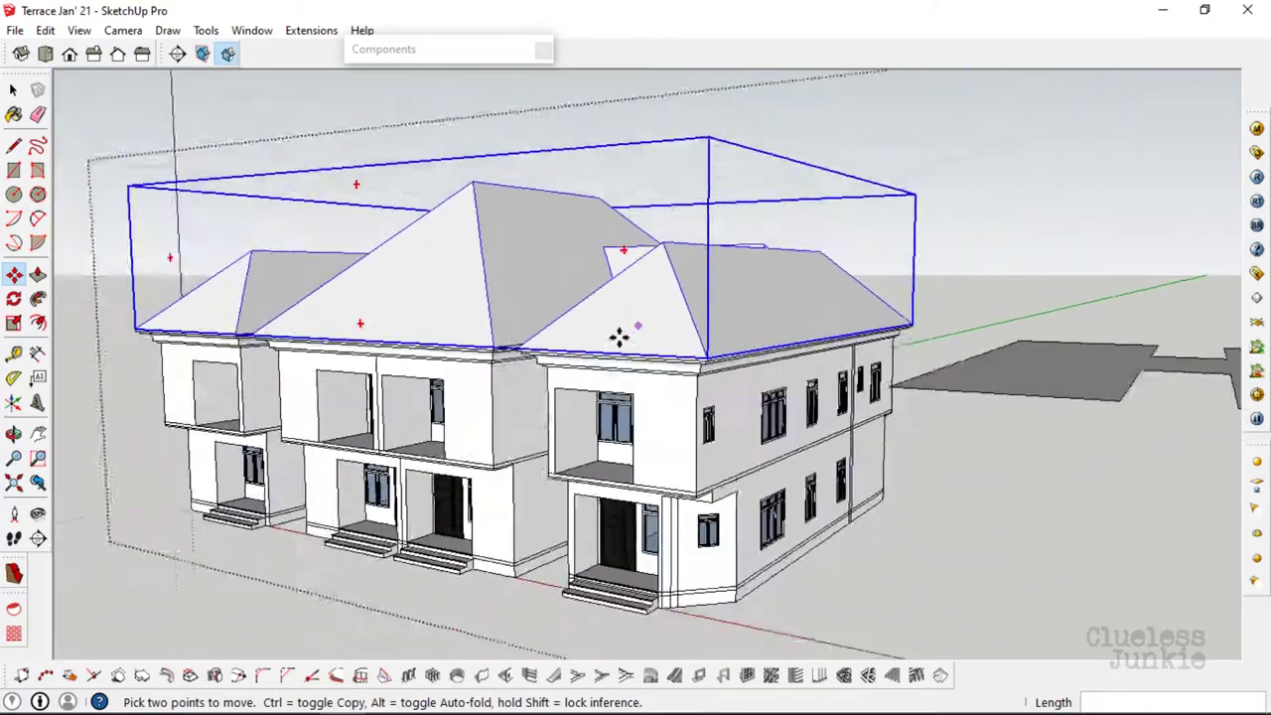
{"action": "scroll", "coordinate": [634, 437], "scroll_direction": "down", "scroll_amount": 2}
{"action": "middle_click_drag", "start_coordinate": [633, 437], "coordinate": [630, 284]}
{"action": "scroll", "coordinate": [630, 284], "scroll_direction": "up", "scroll_amount": 4}
{"action": "middle_click_drag", "start_coordinate": [879, 321], "coordinate": [454, 431]}
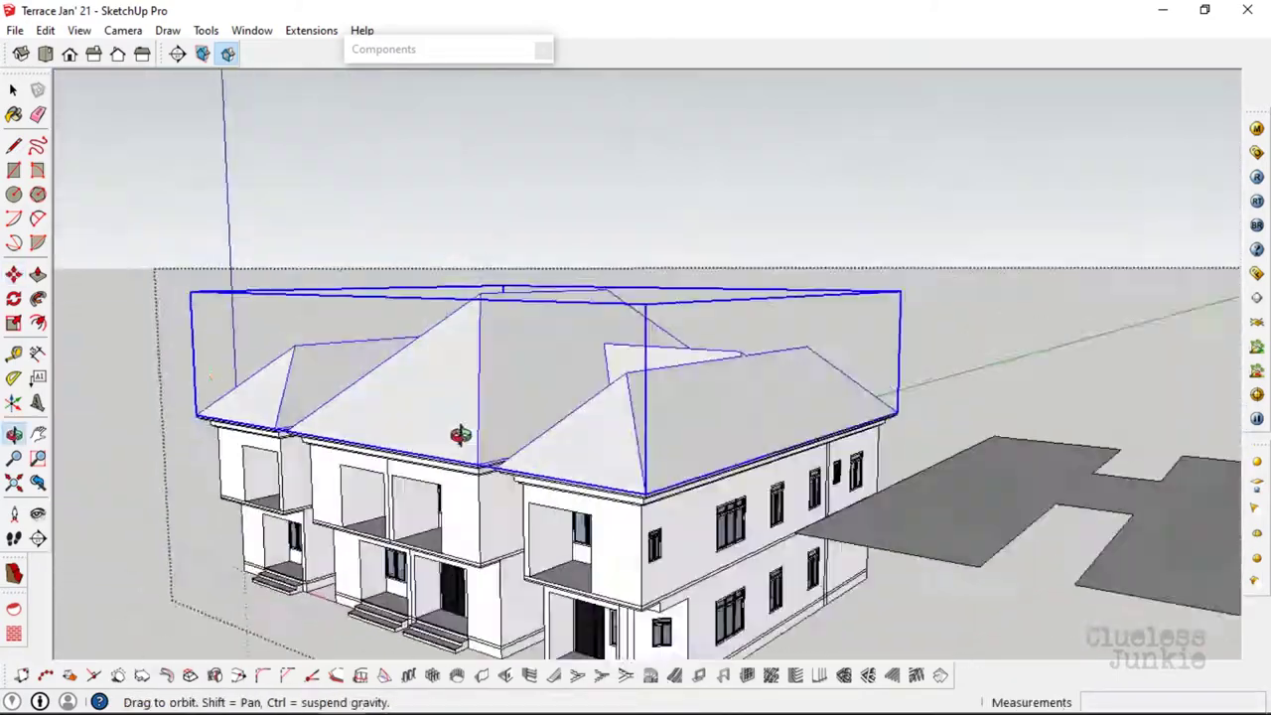
{"action": "scroll", "coordinate": [638, 331], "scroll_direction": "down", "scroll_amount": 4}
{"action": "key", "text": "space"}
{"action": "middle_click_drag", "start_coordinate": [638, 331], "coordinate": [755, 417]}
{"action": "left_click", "coordinate": [813, 459]}
- Offset the narrow side face's outline 100 mm inward
{"action": "scroll", "coordinate": [655, 547], "scroll_direction": "up", "scroll_amount": 3}
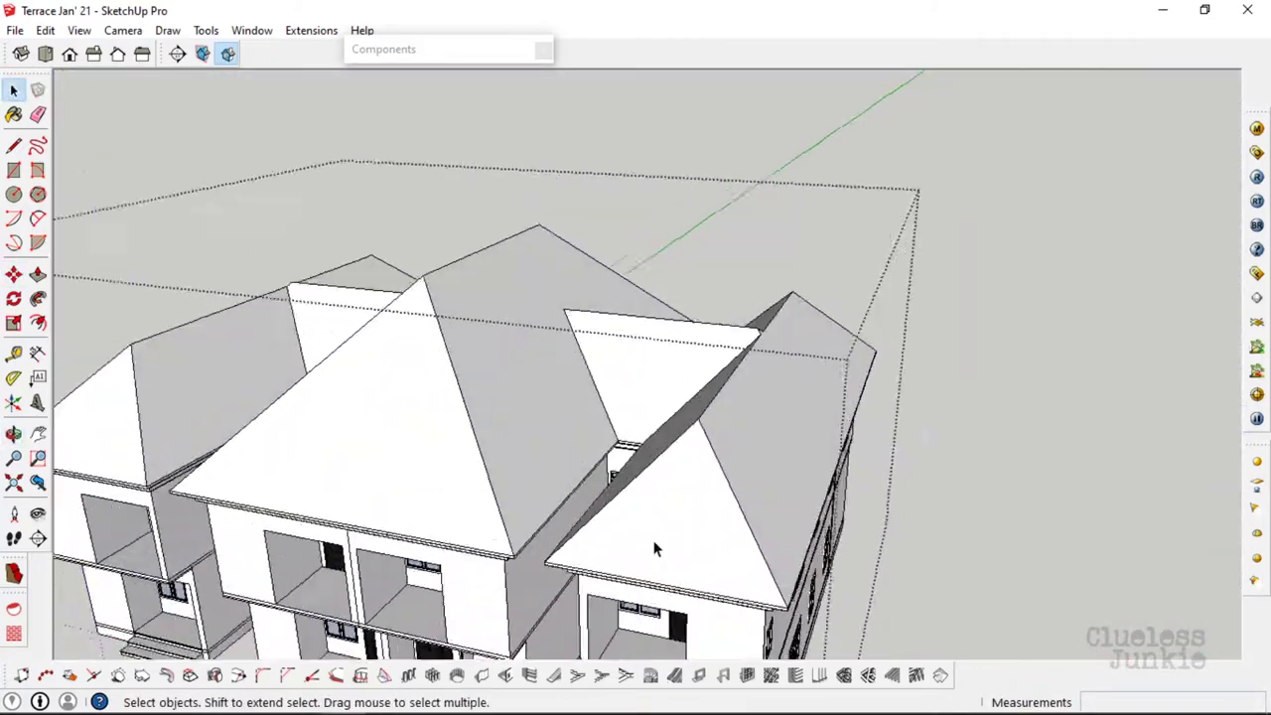
{"action": "left_click", "coordinate": [666, 516]}
{"action": "scroll", "coordinate": [662, 505], "scroll_direction": "up", "scroll_amount": 2}
{"action": "double_click", "coordinate": [661, 506]}
{"action": "key", "text": "f"}
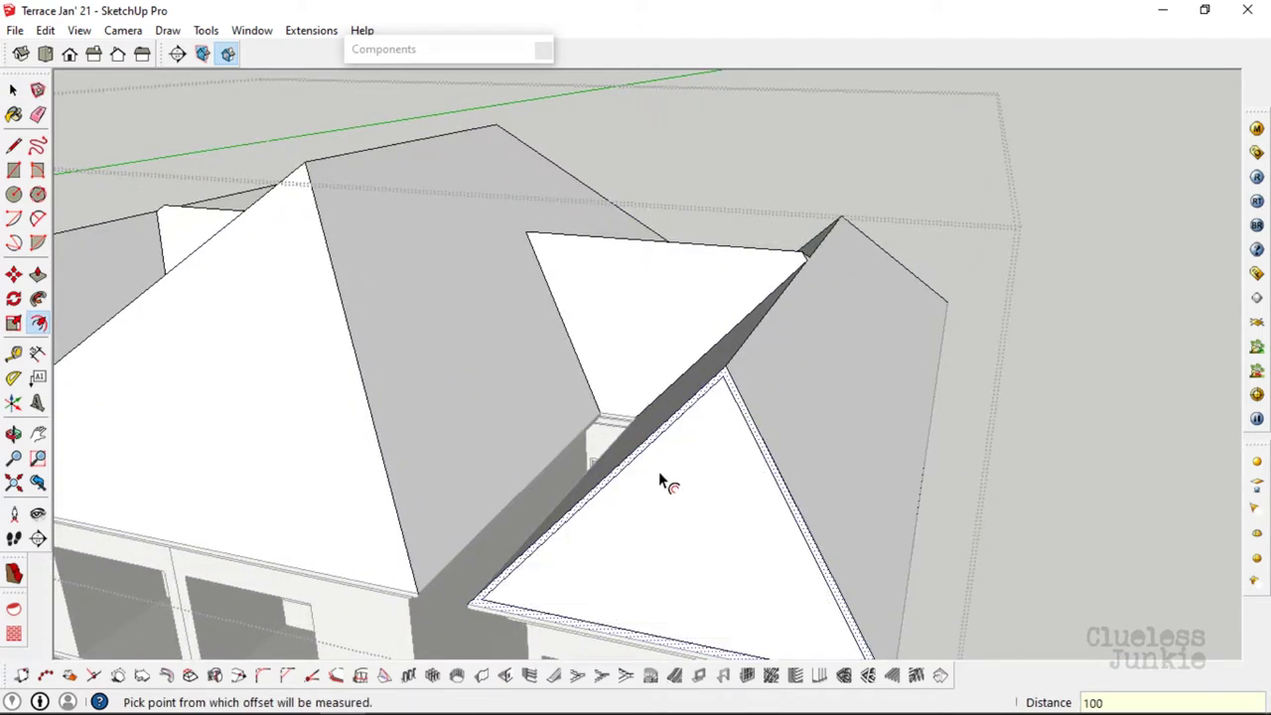
{"action": "scroll", "coordinate": [660, 479], "scroll_direction": "down", "scroll_amount": 3}
{"action": "middle_click_drag", "start_coordinate": [729, 412], "coordinate": [754, 487]}
{"action": "left_click", "coordinate": [760, 352]}
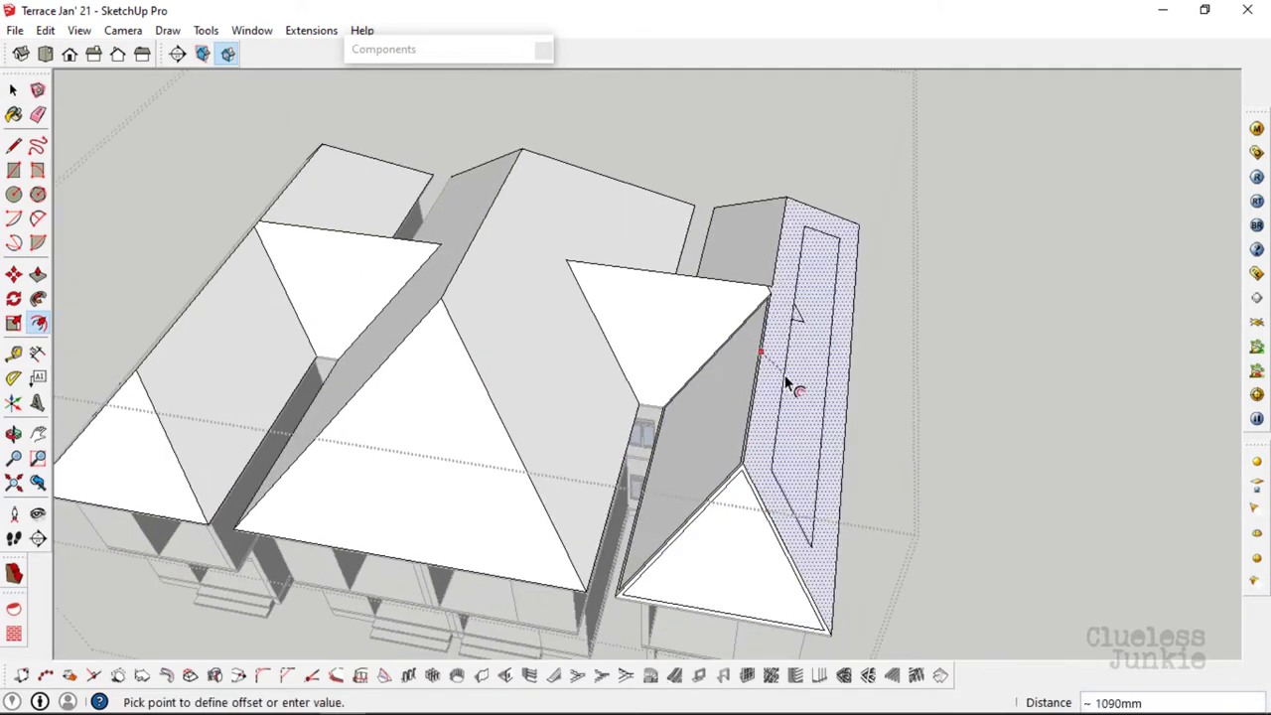
{"action": "type", "text": "100"}
{"action": "key", "text": "Return"}
{"action": "middle_click_drag", "start_coordinate": [784, 374], "coordinate": [721, 371]}
{"action": "scroll", "coordinate": [777, 275], "scroll_direction": "up", "scroll_amount": 4}
{"action": "mouse_move", "coordinate": [777, 276]}
{"action": "middle_mouse_down"}
{"action": "mouse_move", "coordinate": [751, 181]}
{"action": "mouse_move", "coordinate": [687, 426]}
{"action": "mouse_move", "coordinate": [629, 426]}
{"action": "middle_mouse_up"}
{"action": "scroll", "coordinate": [527, 232], "scroll_direction": "down", "scroll_amount": 3}
{"action": "scroll", "coordinate": [433, 246], "scroll_direction": "up", "scroll_amount": 3}
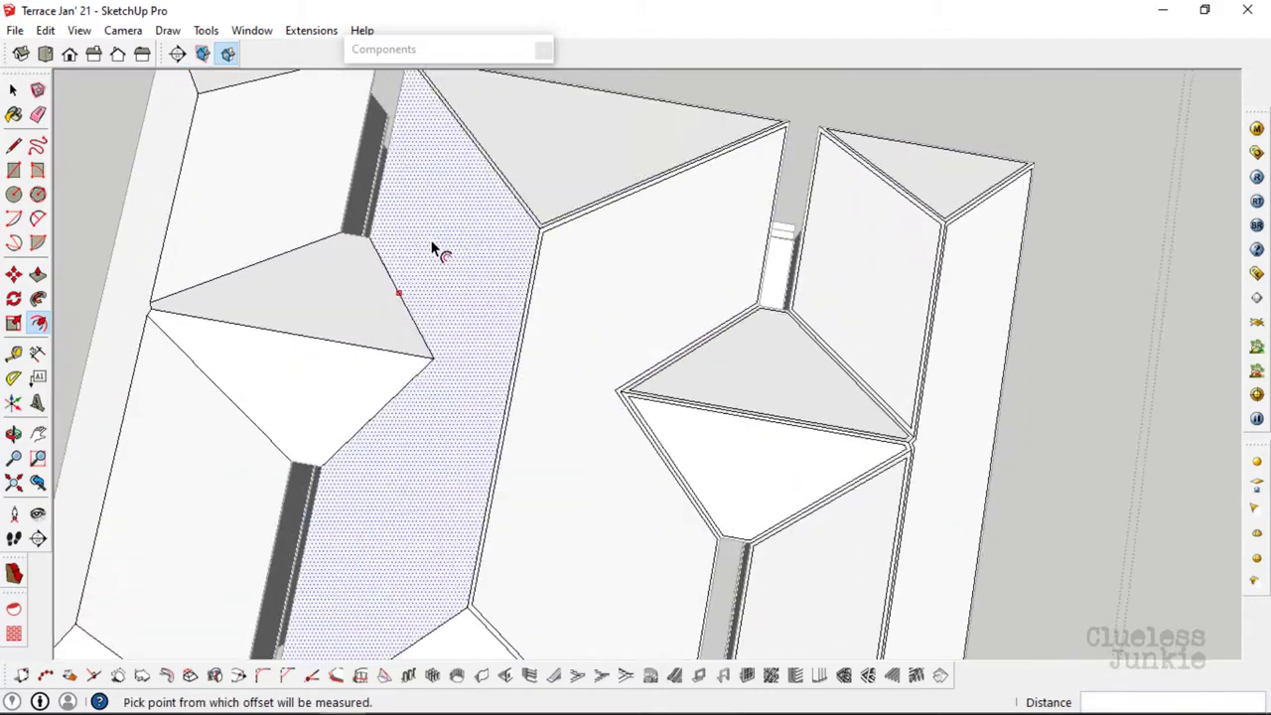
{"action": "scroll", "coordinate": [433, 248], "scroll_direction": "down", "scroll_amount": 3}
- Pick the top-right triangular roof face with Push/Pull, then cancel the extrusion
{"action": "middle_click_drag", "start_coordinate": [500, 453], "coordinate": [406, 249]}
{"action": "scroll", "coordinate": [434, 431], "scroll_direction": "up", "scroll_amount": 3}
{"action": "scroll", "coordinate": [359, 379], "scroll_direction": "down", "scroll_amount": 1}
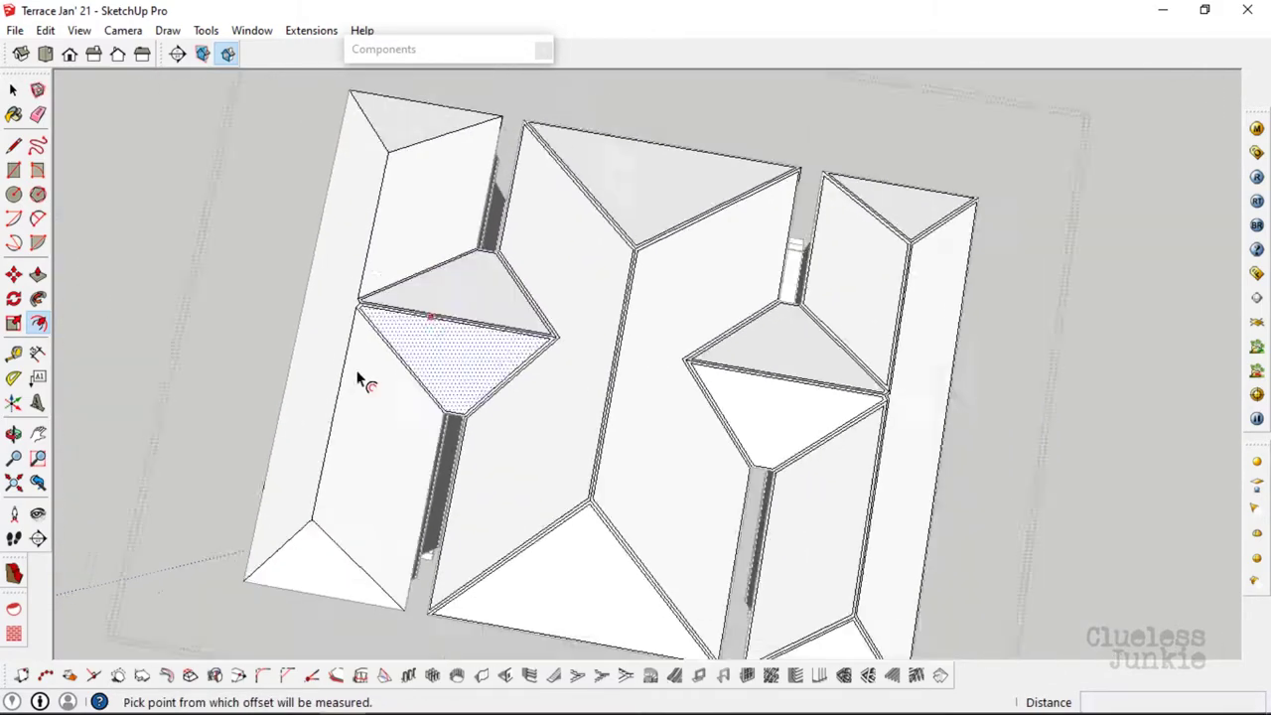
{"action": "mouse_move", "coordinate": [359, 379]}
{"action": "middle_mouse_down"}
{"action": "mouse_move", "coordinate": [391, 218]}
{"action": "mouse_move", "coordinate": [451, 114]}
{"action": "middle_mouse_up"}
{"action": "scroll", "coordinate": [398, 236], "scroll_direction": "up", "scroll_amount": 2}
{"action": "scroll", "coordinate": [417, 380], "scroll_direction": "down", "scroll_amount": 3}
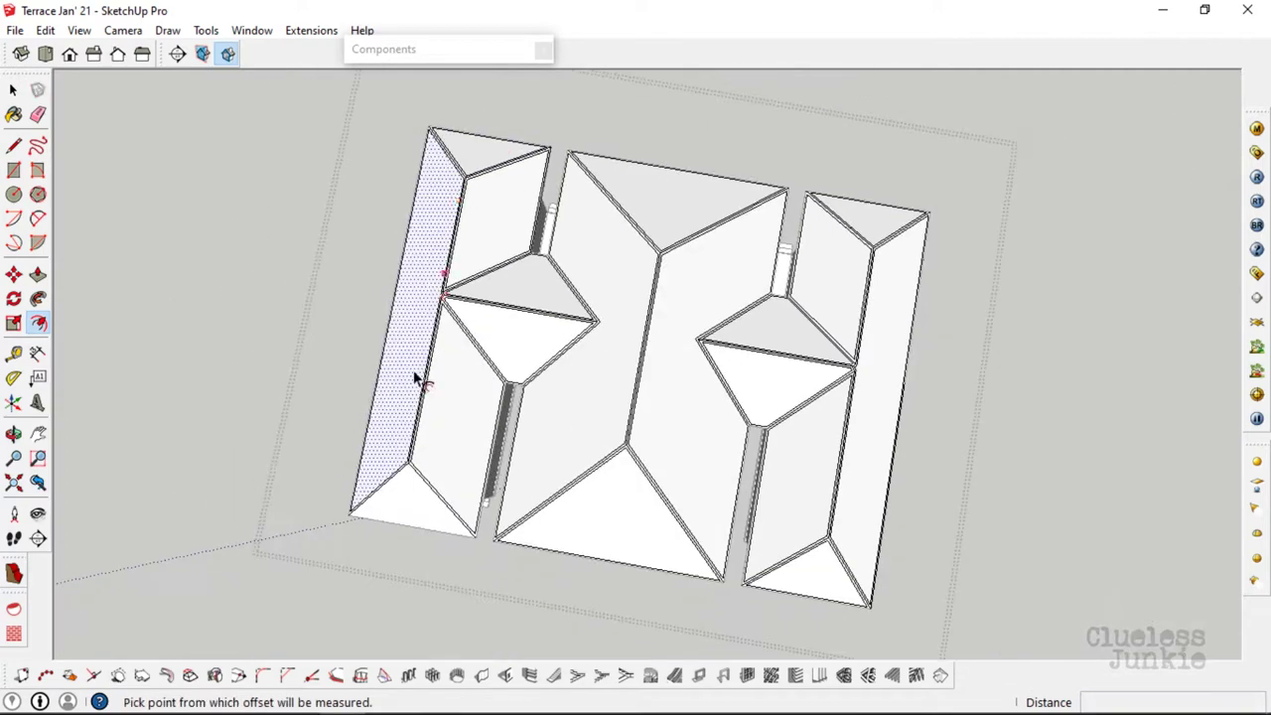
{"action": "scroll", "coordinate": [422, 387], "scroll_direction": "up", "scroll_amount": 3}
{"action": "key", "text": "p"}
{"action": "scroll", "coordinate": [427, 400], "scroll_direction": "down", "scroll_amount": 2}
{"action": "scroll", "coordinate": [945, 134], "scroll_direction": "up", "scroll_amount": 2}
{"action": "left_click", "coordinate": [945, 134]}
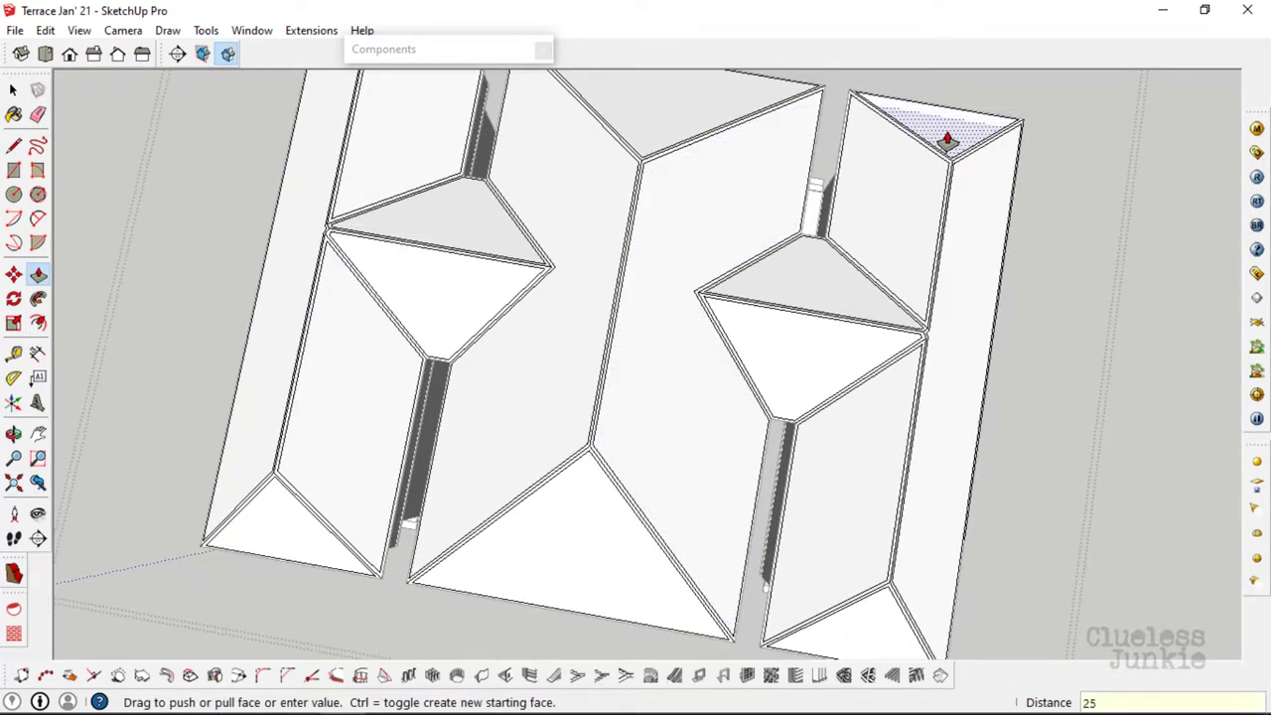
{"action": "key", "text": "Escape"}
- Pick the upper-left roof face with Push/Pull to extrude it
{"action": "scroll", "coordinate": [948, 266], "scroll_direction": "down", "scroll_amount": 2}
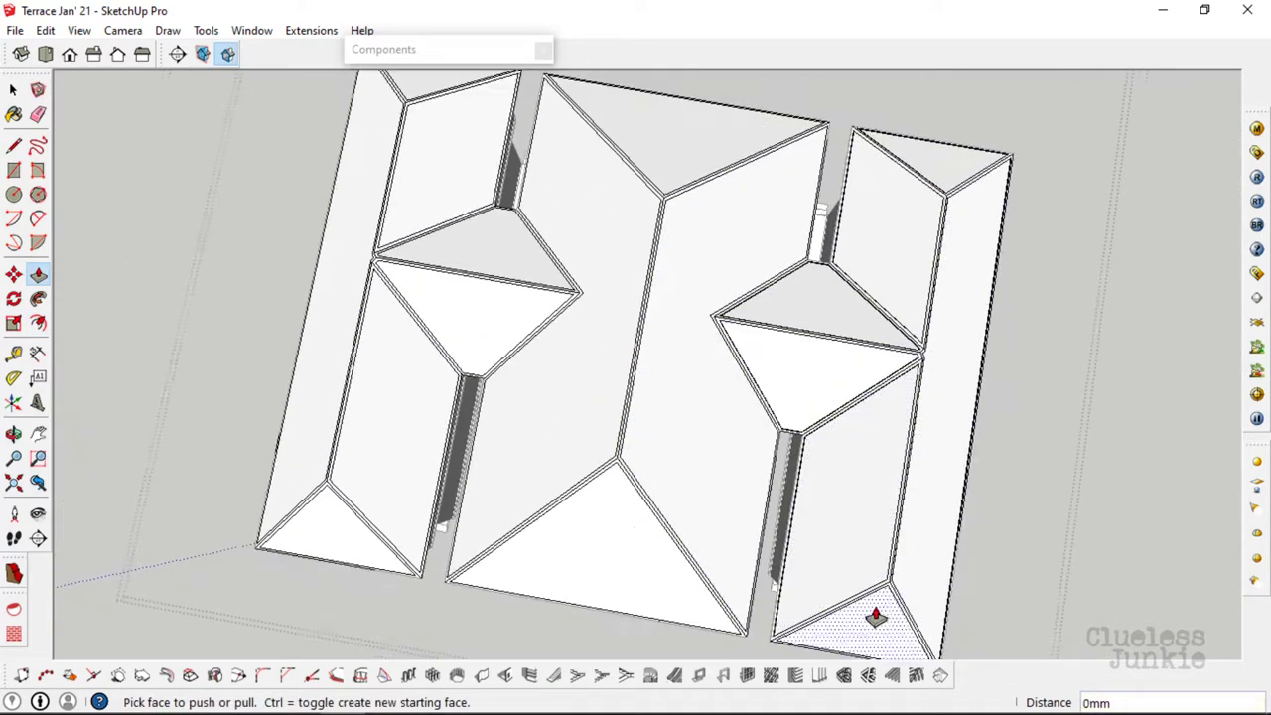
{"action": "scroll", "coordinate": [771, 249], "scroll_direction": "up", "scroll_amount": 3}
{"action": "scroll", "coordinate": [681, 406], "scroll_direction": "down", "scroll_amount": 3}
{"action": "middle_click_drag", "start_coordinate": [681, 406], "coordinate": [682, 334]}
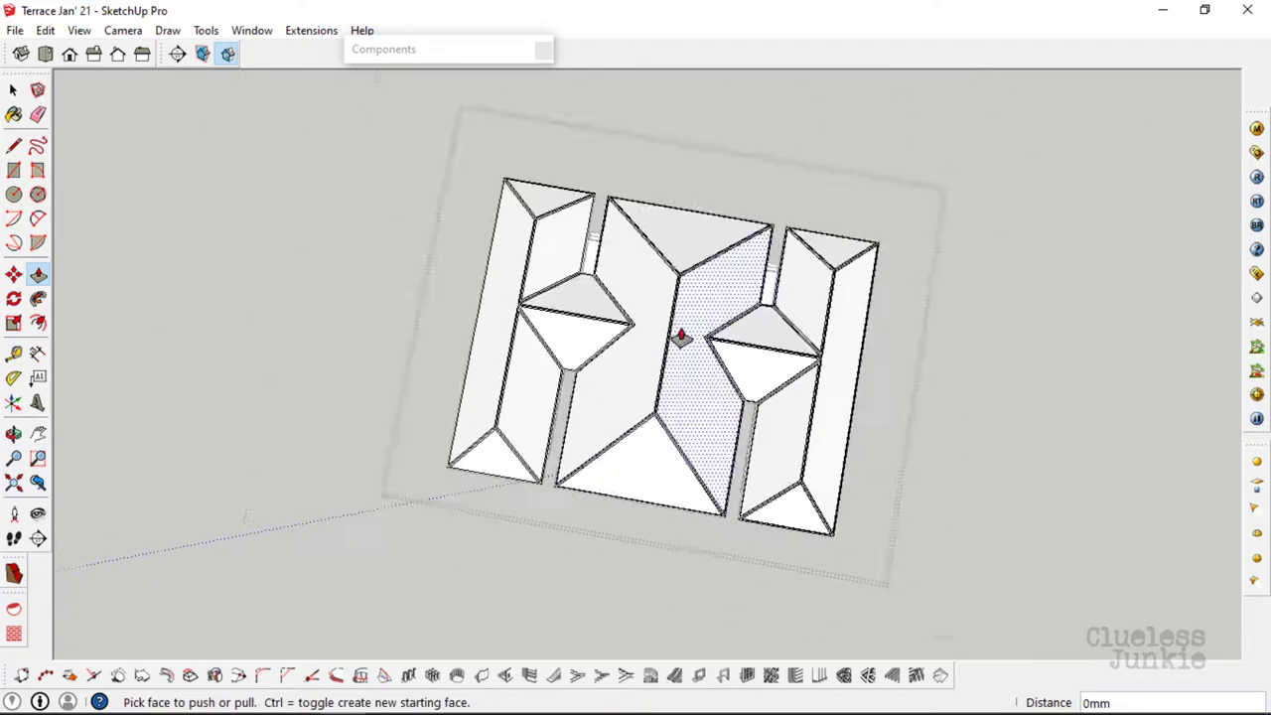
{"action": "scroll", "coordinate": [547, 426], "scroll_direction": "up", "scroll_amount": 4}
{"action": "scroll", "coordinate": [537, 243], "scroll_direction": "down", "scroll_amount": 1}
{"action": "left_click", "coordinate": [537, 244]}
{"action": "scroll", "coordinate": [496, 446], "scroll_direction": "up", "scroll_amount": 2}
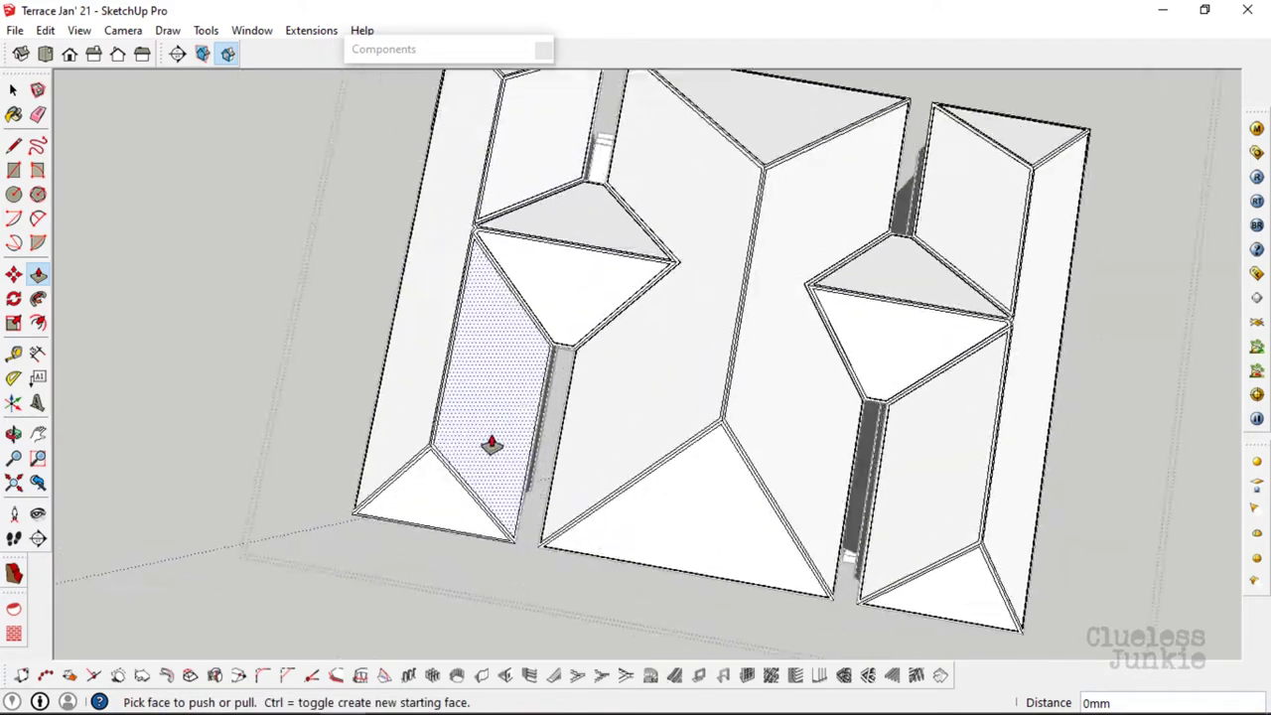
{"action": "mouse_move", "coordinate": [596, 407]}
{"action": "middle_mouse_down"}
{"action": "mouse_move", "coordinate": [760, 268]}
{"action": "mouse_move", "coordinate": [519, 261]}
{"action": "mouse_move", "coordinate": [901, 284]}
{"action": "mouse_move", "coordinate": [543, 343]}
{"action": "mouse_move", "coordinate": [624, 324]}
{"action": "mouse_move", "coordinate": [718, 331]}
{"action": "mouse_move", "coordinate": [488, 361]}
{"action": "mouse_move", "coordinate": [718, 355]}
{"action": "mouse_move", "coordinate": [500, 378]}
{"action": "mouse_move", "coordinate": [732, 364]}
{"action": "mouse_move", "coordinate": [756, 383]}
{"action": "mouse_move", "coordinate": [1107, 204]}
{"action": "mouse_move", "coordinate": [596, 496]}
{"action": "mouse_move", "coordinate": [451, 464]}
{"action": "mouse_move", "coordinate": [514, 456]}
{"action": "mouse_move", "coordinate": [598, 477]}
{"action": "mouse_move", "coordinate": [488, 463]}
{"action": "mouse_move", "coordinate": [601, 476]}
{"action": "mouse_move", "coordinate": [612, 510]}
{"action": "mouse_move", "coordinate": [581, 397]}
{"action": "mouse_move", "coordinate": [625, 419]}
{"action": "middle_mouse_up"}
- Enter the terrace building group for editing and zoom toward the front door corner
{"action": "scroll", "coordinate": [568, 493], "scroll_direction": "up", "scroll_amount": 4}
{"action": "scroll", "coordinate": [581, 482], "scroll_direction": "down", "scroll_amount": 5}
{"action": "left_click", "coordinate": [469, 600]}
{"action": "double_click", "coordinate": [469, 600]}
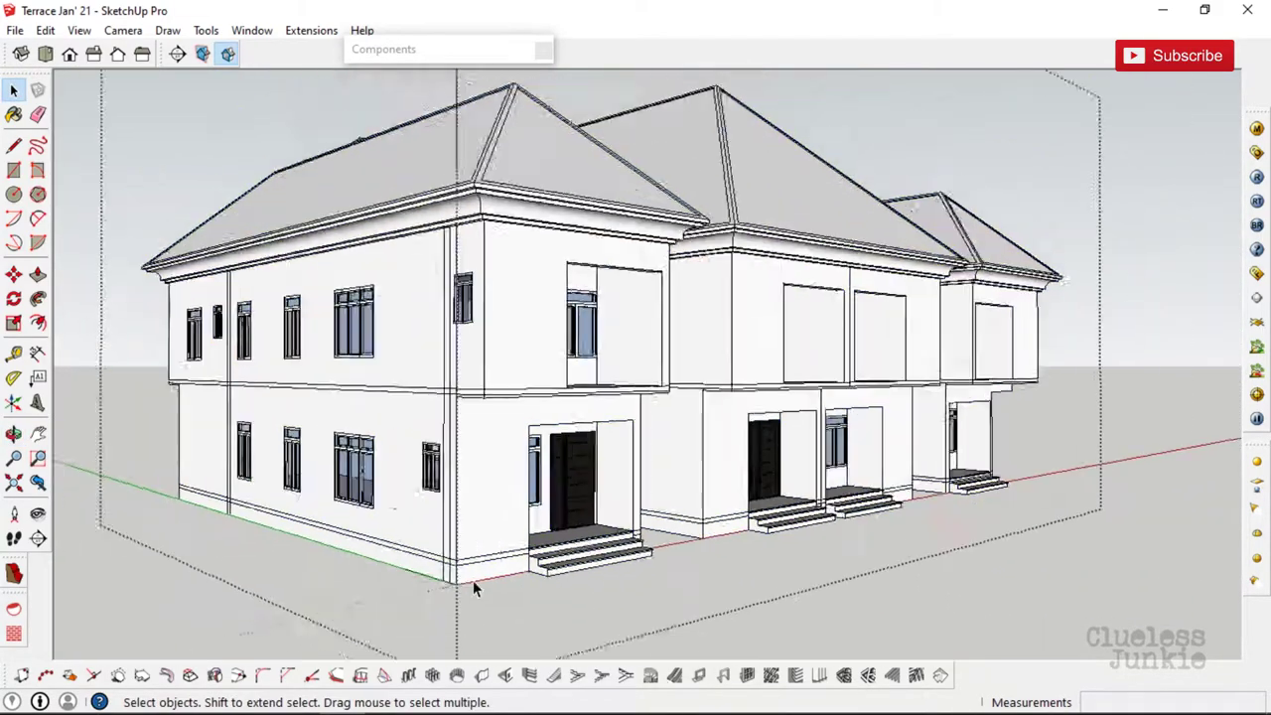
{"action": "scroll", "coordinate": [470, 580], "scroll_direction": "up", "scroll_amount": 3}
{"action": "scroll", "coordinate": [470, 566], "scroll_direction": "up", "scroll_amount": 3}
{"action": "scroll", "coordinate": [470, 559], "scroll_direction": "down", "scroll_amount": 5}
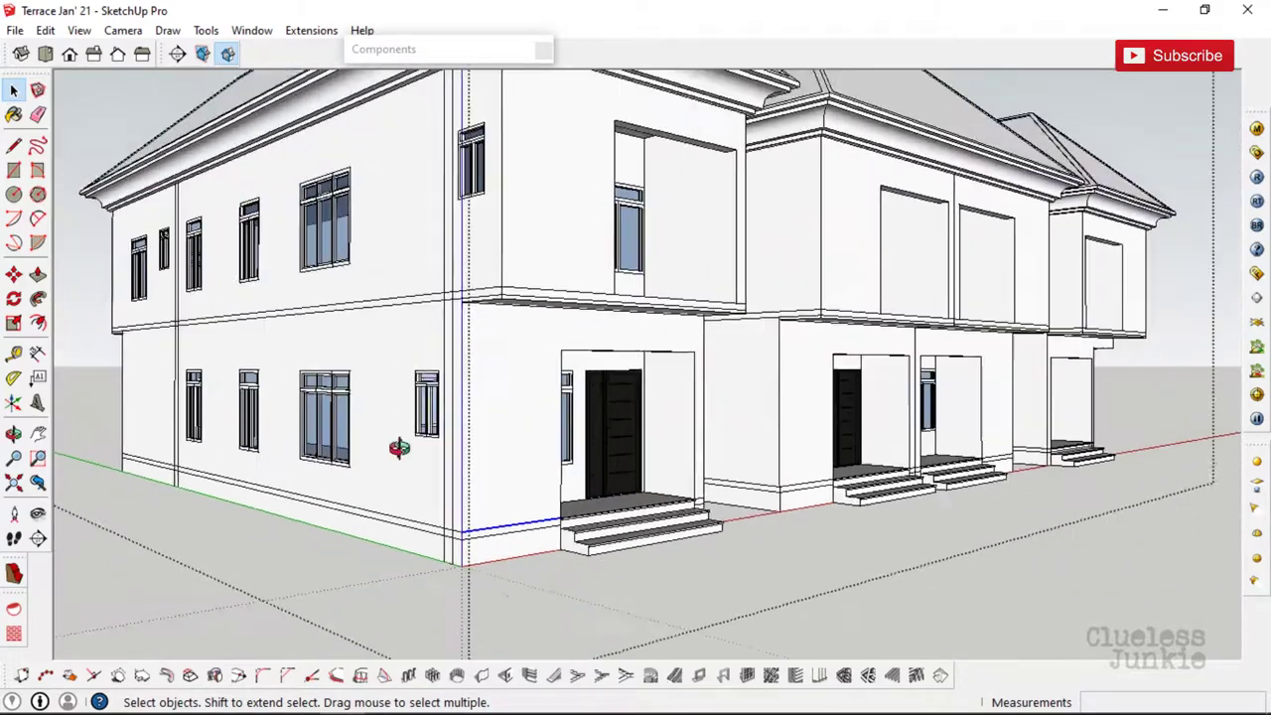
{"action": "middle_click_drag", "start_coordinate": [510, 448], "coordinate": [511, 417]}
{"action": "scroll", "coordinate": [511, 417], "scroll_direction": "up", "scroll_amount": 5}
- Copy the wall base edge upward at an offset of 50
{"action": "key", "text": "m"}
{"action": "left_click", "coordinate": [221, 568]}
{"action": "key", "text": "ctrl"}
{"action": "scroll", "coordinate": [208, 561], "scroll_direction": "up", "scroll_amount": 2}
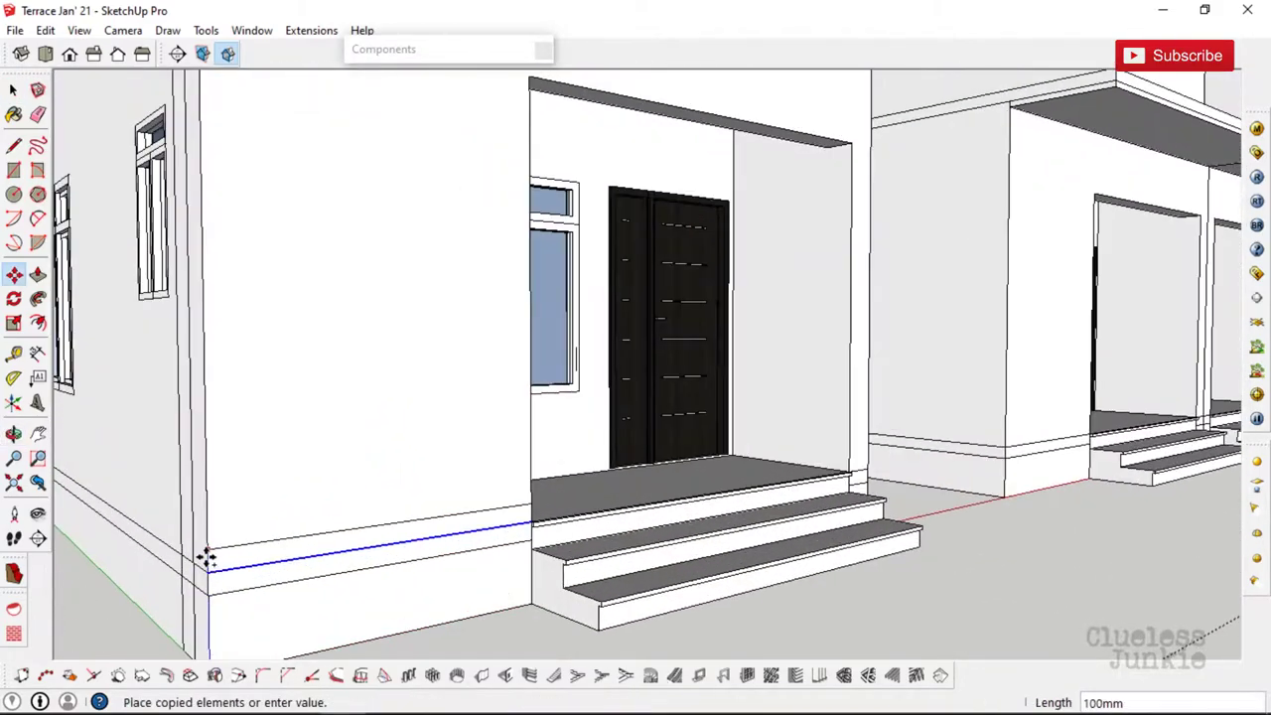
{"action": "key", "text": "Return"}
{"action": "scroll", "coordinate": [473, 530], "scroll_direction": "down", "scroll_amount": 3}
{"action": "scroll", "coordinate": [459, 567], "scroll_direction": "up", "scroll_amount": 2}
{"action": "key", "text": "space"}
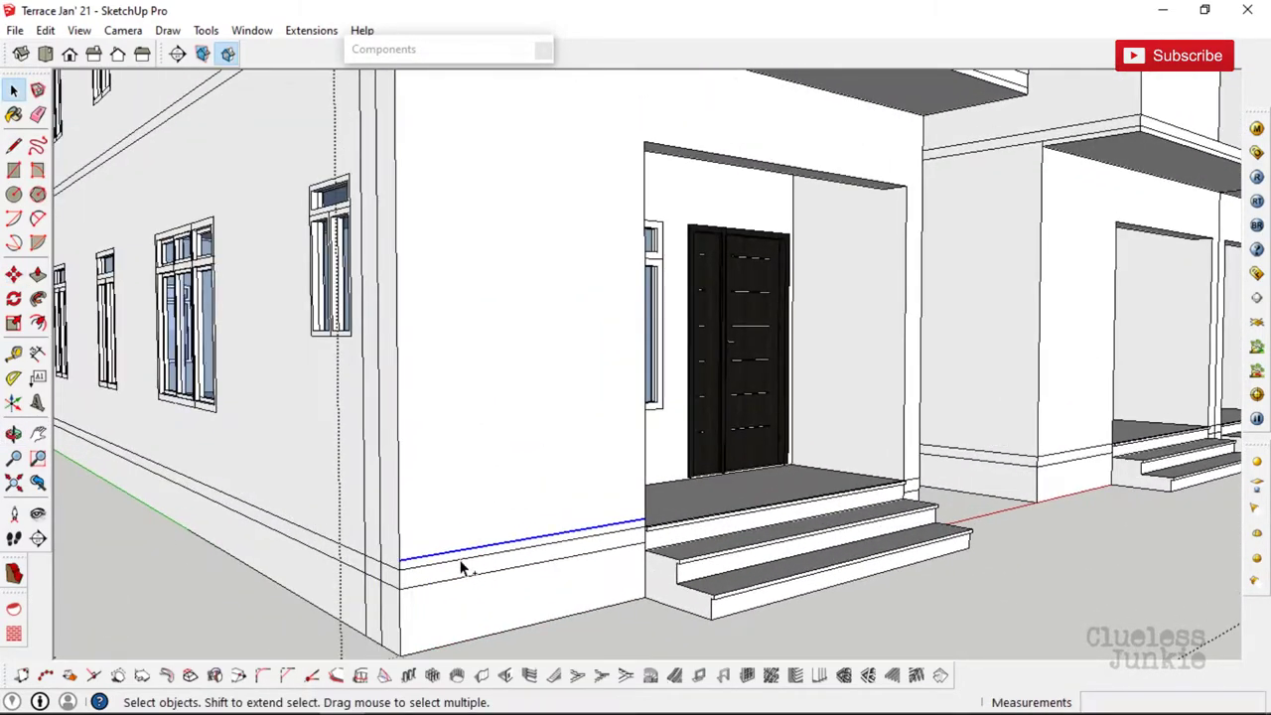
- Copy another base edge up to the top of the wall
{"action": "key", "text": "m"}
{"action": "scroll", "coordinate": [650, 509], "scroll_direction": "up", "scroll_amount": 3}
{"action": "left_click", "coordinate": [650, 509]}
{"action": "key", "text": "ctrl"}
{"action": "scroll", "coordinate": [647, 377], "scroll_direction": "down", "scroll_amount": 2}
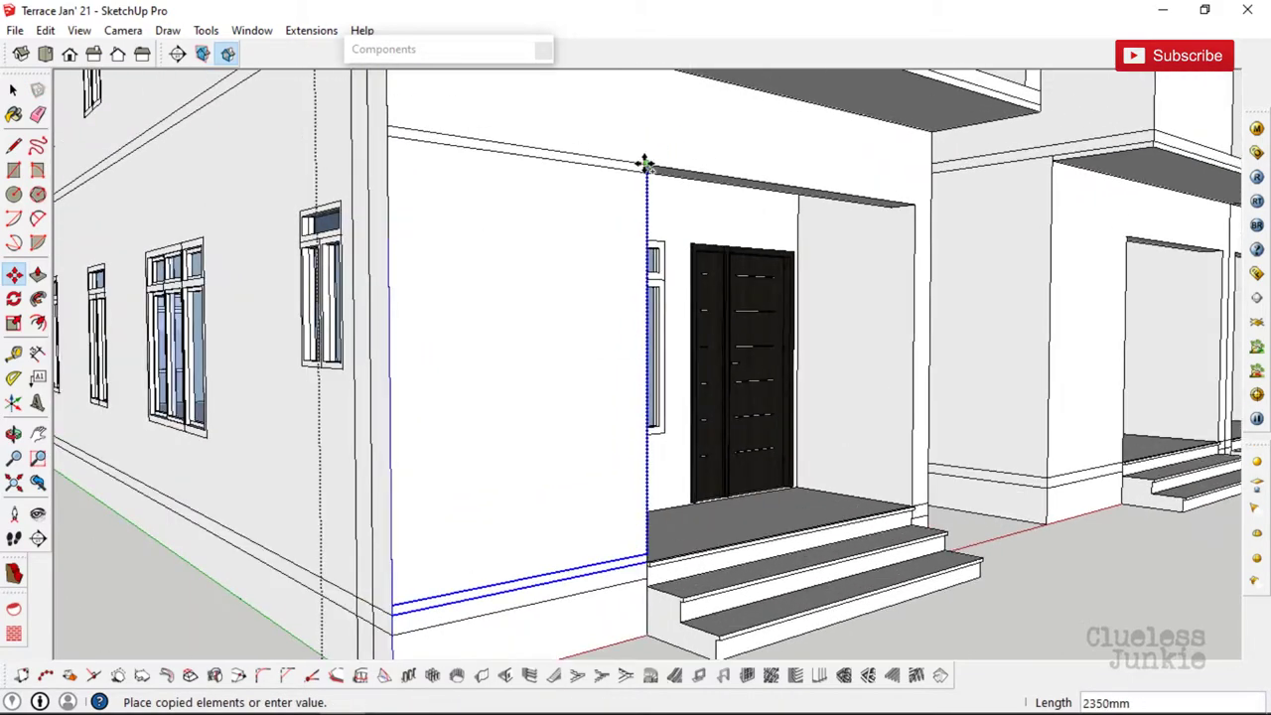
{"action": "left_click", "coordinate": [646, 164]}
{"action": "scroll", "coordinate": [553, 222], "scroll_direction": "down", "scroll_amount": 2}
{"action": "scroll", "coordinate": [553, 223], "scroll_direction": "down", "scroll_amount": 1}
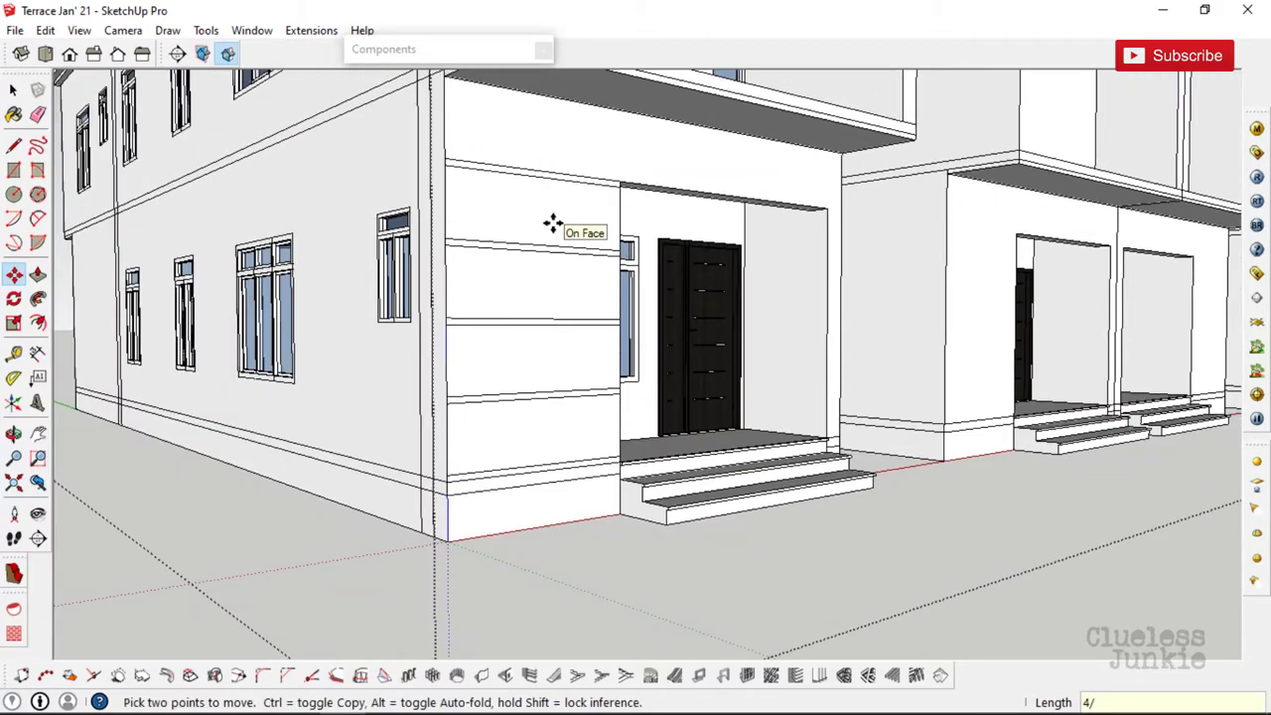
{"action": "middle_click_drag", "start_coordinate": [557, 221], "coordinate": [729, 204]}
{"action": "scroll", "coordinate": [434, 276], "scroll_direction": "up", "scroll_amount": 5}
{"action": "key", "text": "space"}
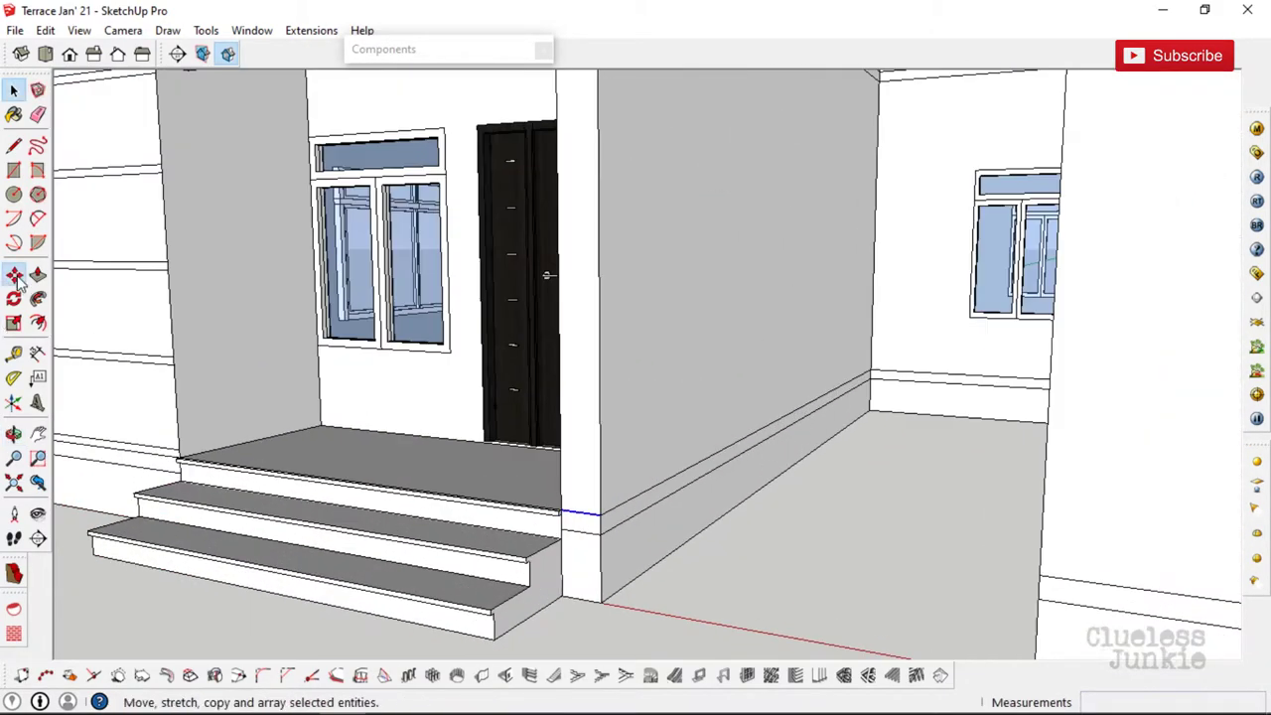
- Copy the edge by the porch corner up to the top corner
{"action": "left_click", "coordinate": [15, 276]}
{"action": "scroll", "coordinate": [606, 522], "scroll_direction": "up", "scroll_amount": 2}
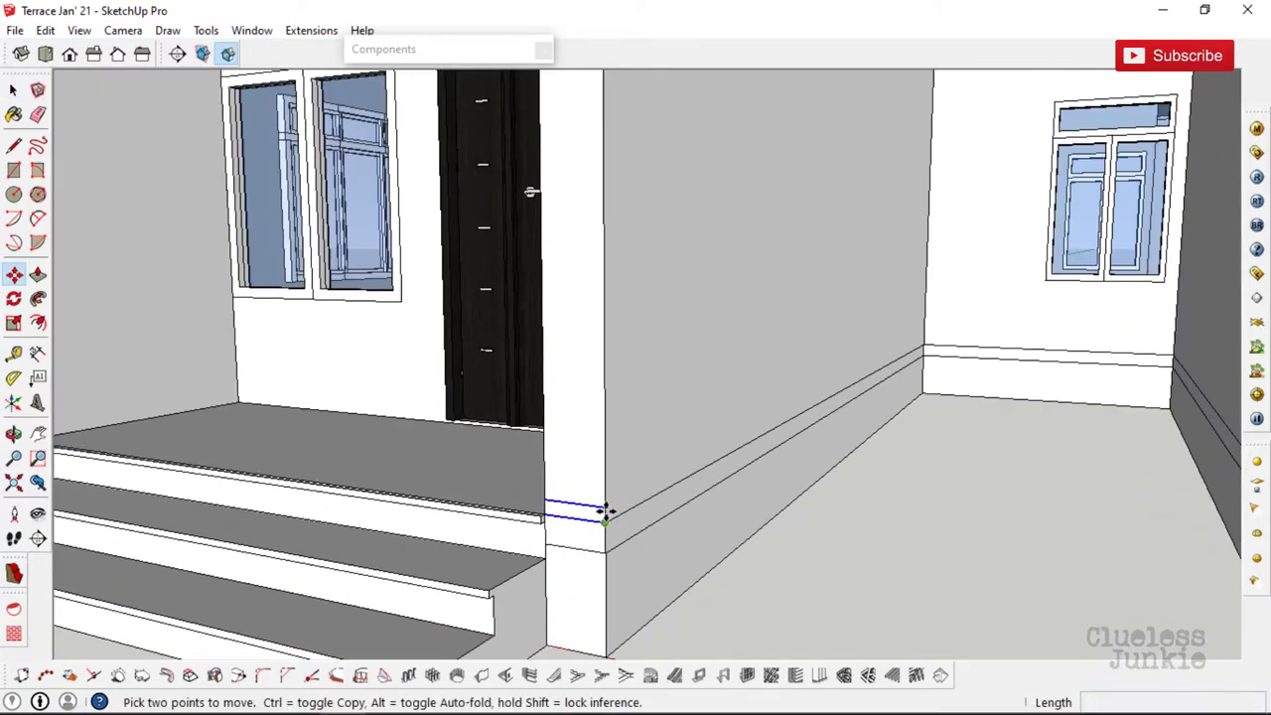
{"action": "scroll", "coordinate": [604, 471], "scroll_direction": "down", "scroll_amount": 3}
{"action": "scroll", "coordinate": [587, 88], "scroll_direction": "up", "scroll_amount": 2}
{"action": "left_click", "coordinate": [571, 142]}
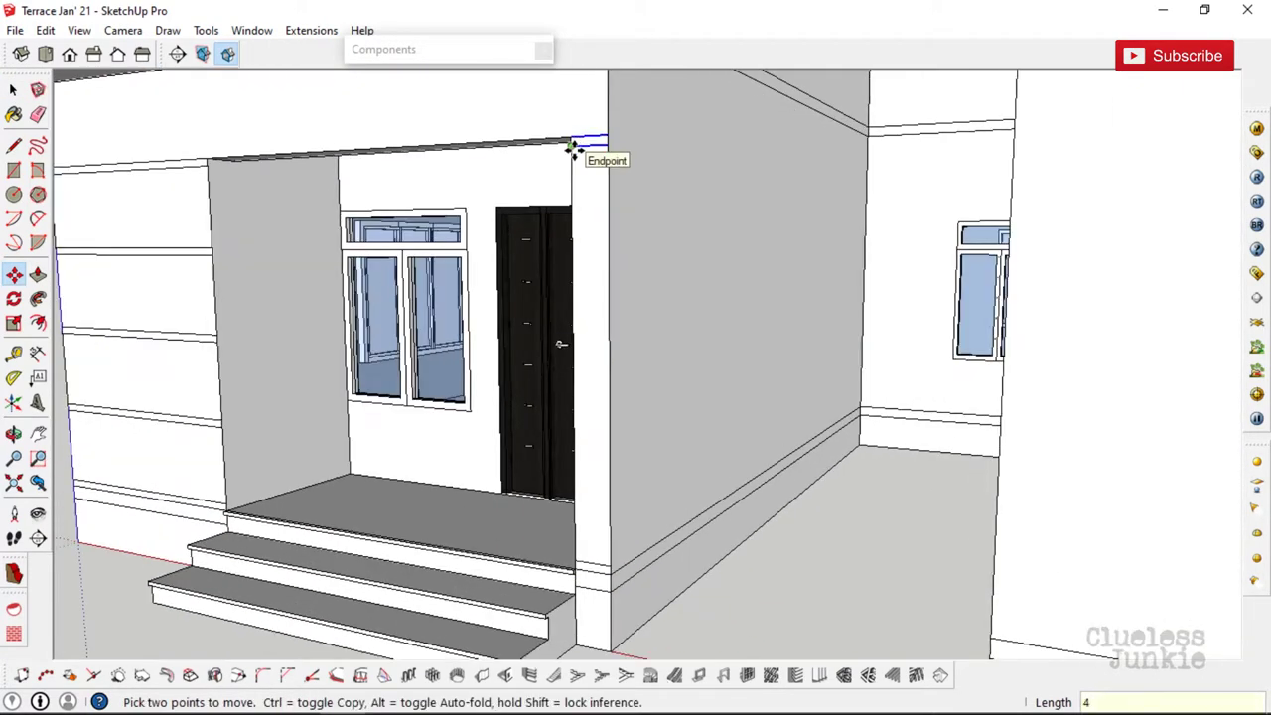
{"action": "middle_click_drag", "start_coordinate": [577, 159], "coordinate": [829, 303]}
{"action": "scroll", "coordinate": [641, 380], "scroll_direction": "down", "scroll_amount": 3}
{"action": "key", "text": "space"}
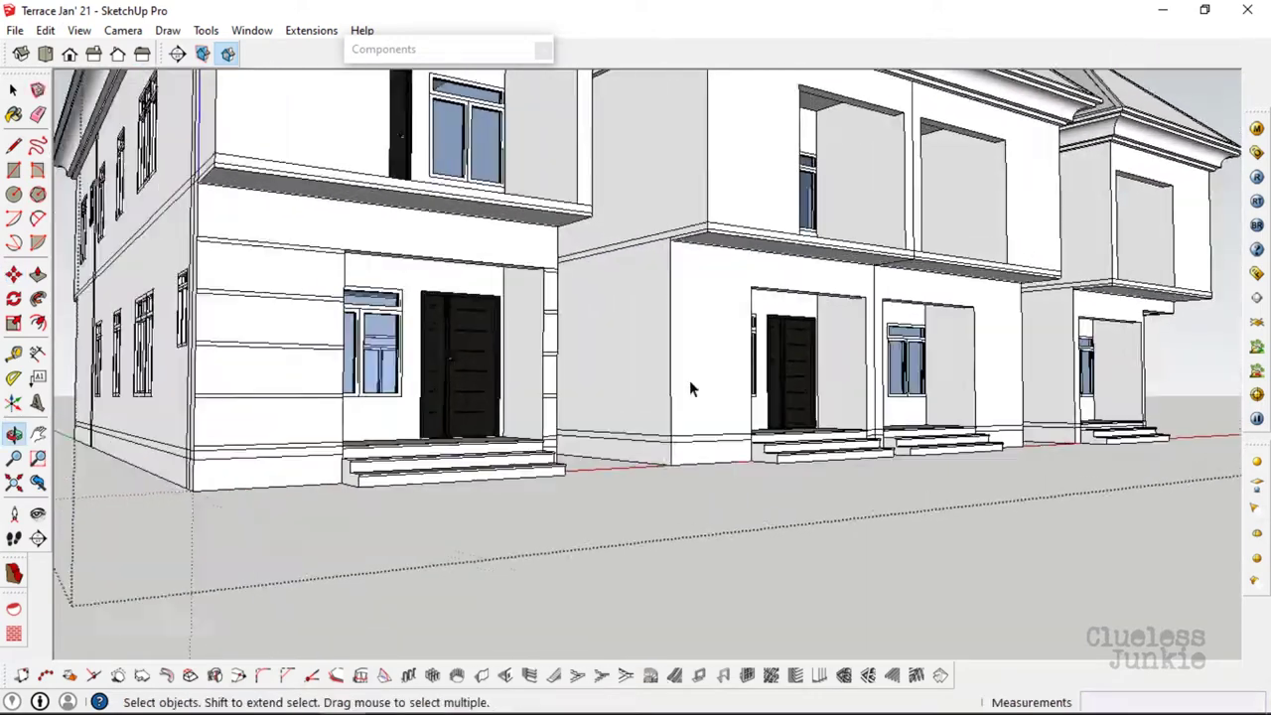
- Copy the skirting line from the wall corner up to the top edge
{"action": "scroll", "coordinate": [1168, 429], "scroll_direction": "up", "scroll_amount": 4}
{"action": "scroll", "coordinate": [953, 447], "scroll_direction": "up", "scroll_amount": 3}
{"action": "scroll", "coordinate": [1052, 422], "scroll_direction": "down", "scroll_amount": 2}
{"action": "scroll", "coordinate": [1051, 431], "scroll_direction": "up", "scroll_amount": 1}
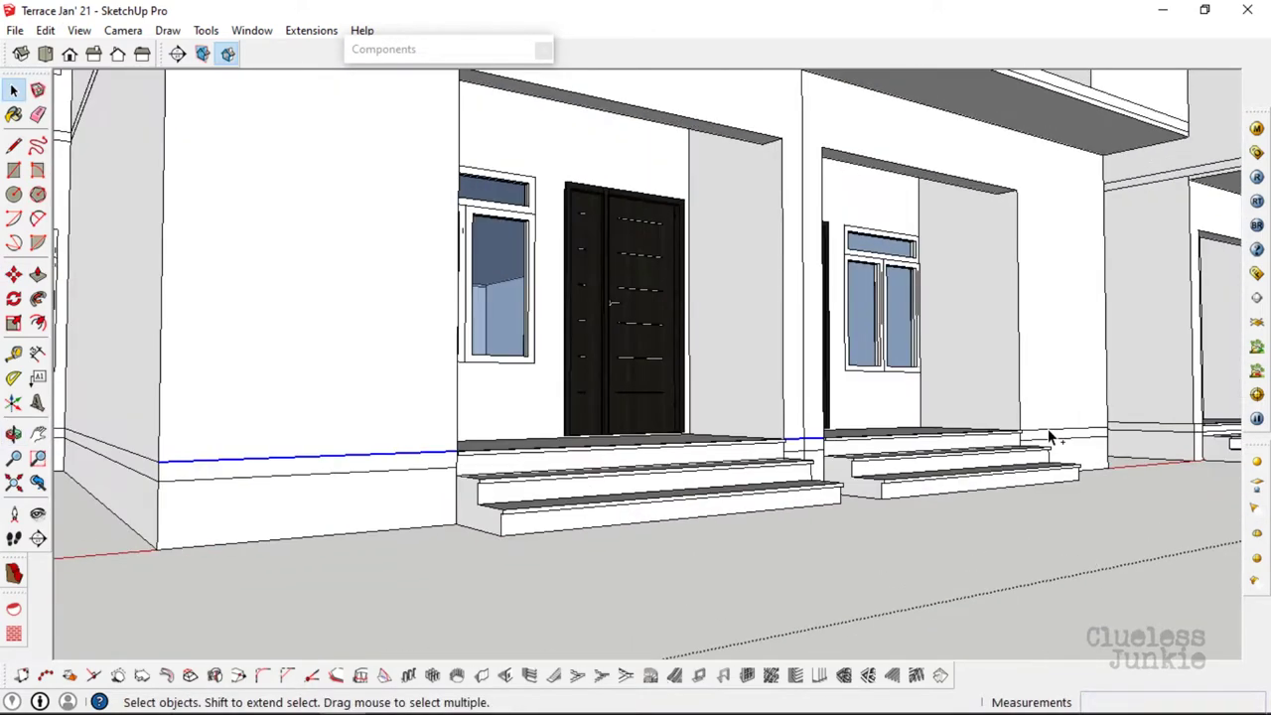
{"action": "scroll", "coordinate": [166, 473], "scroll_direction": "up", "scroll_amount": 1}
{"action": "left_click", "coordinate": [158, 453]}
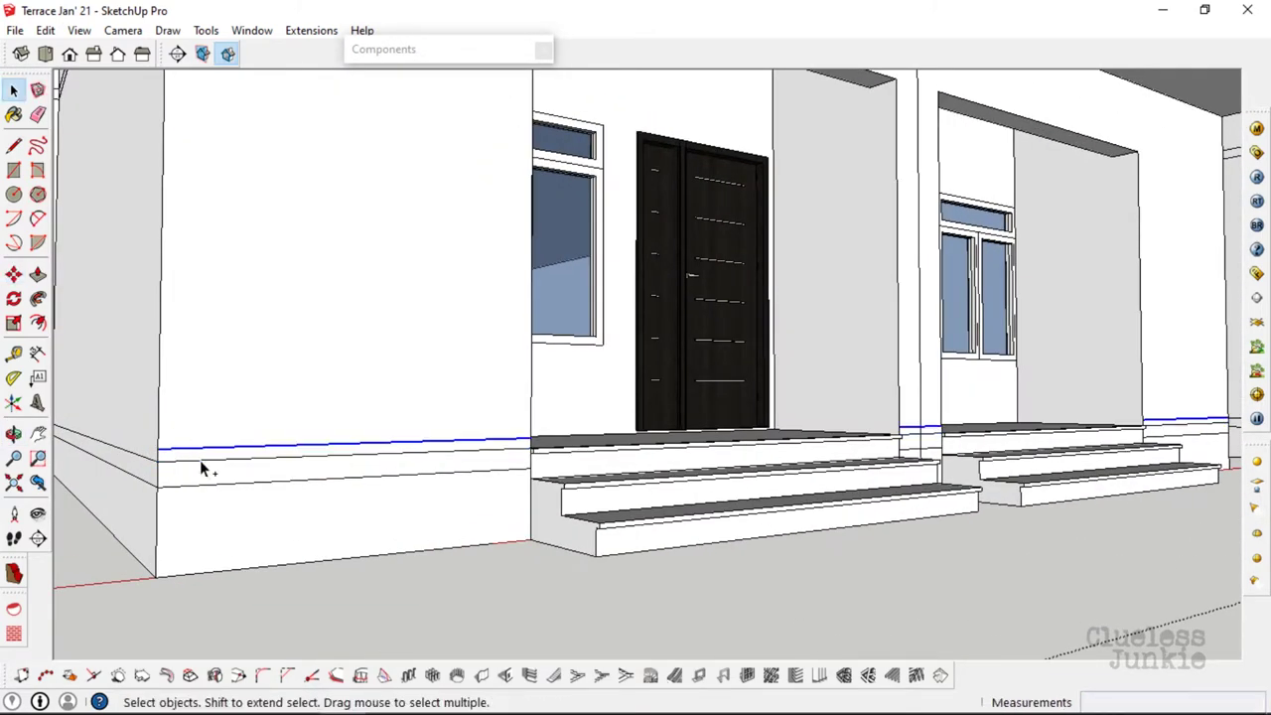
{"action": "scroll", "coordinate": [894, 442], "scroll_direction": "up", "scroll_amount": 2}
{"action": "scroll", "coordinate": [879, 448], "scroll_direction": "up", "scroll_amount": 1}
{"action": "scroll", "coordinate": [854, 450], "scroll_direction": "down", "scroll_amount": 2}
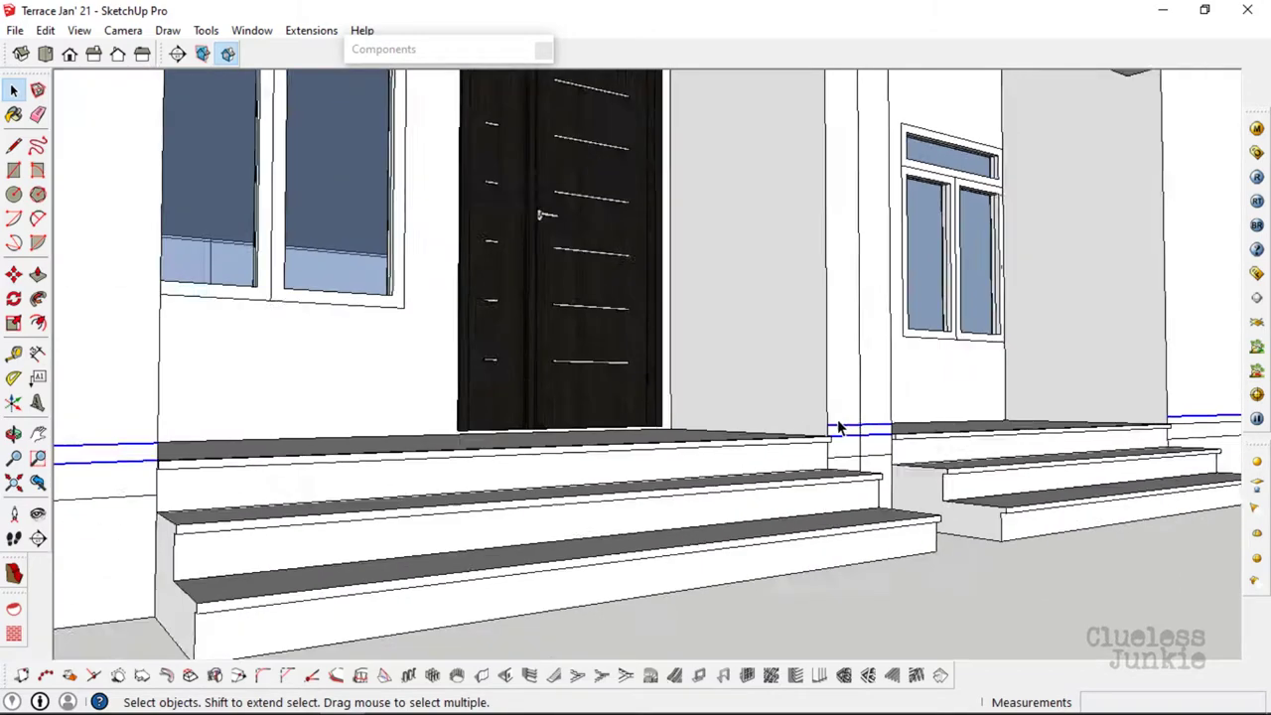
{"action": "scroll", "coordinate": [840, 426], "scroll_direction": "down", "scroll_amount": 2}
{"action": "scroll", "coordinate": [840, 426], "scroll_direction": "down", "scroll_amount": 2}
{"action": "key", "text": "m"}
{"action": "scroll", "coordinate": [523, 446], "scroll_direction": "up", "scroll_amount": 3}
{"action": "left_click", "coordinate": [523, 446]}
{"action": "scroll", "coordinate": [530, 462], "scroll_direction": "up", "scroll_amount": 1}
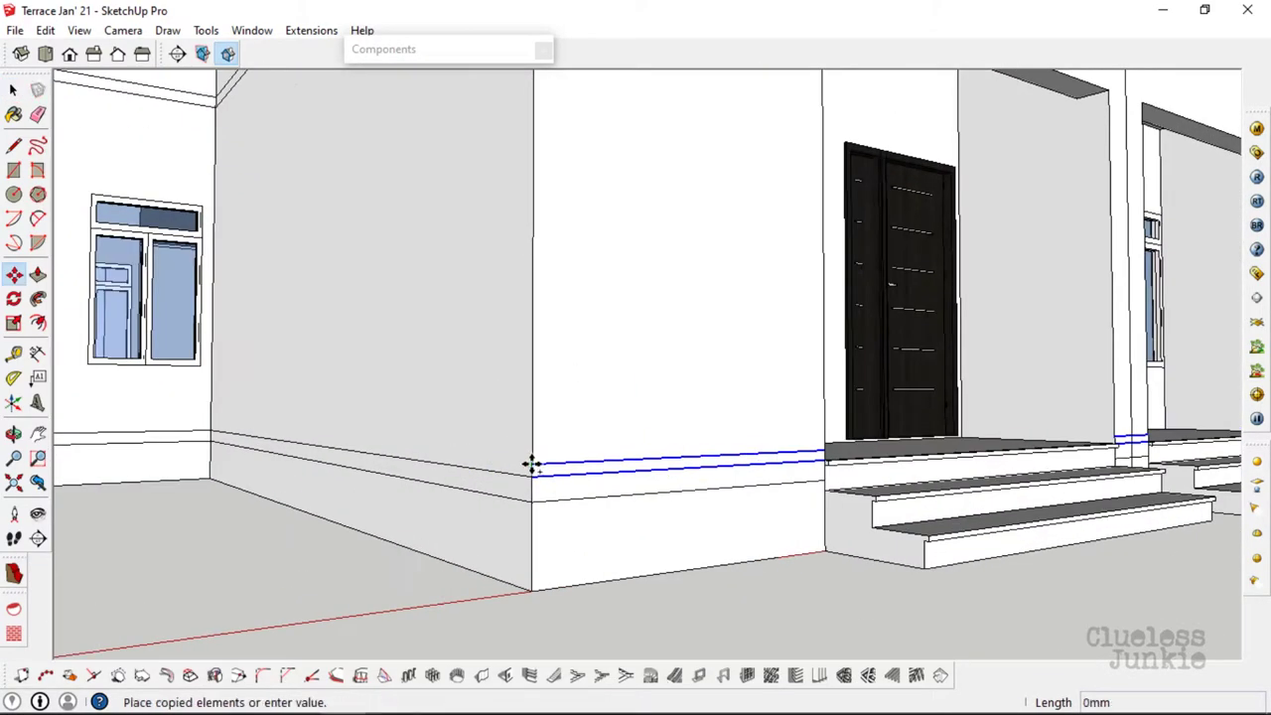
{"action": "scroll", "coordinate": [715, 122], "scroll_direction": "down", "scroll_amount": 2}
{"action": "scroll", "coordinate": [723, 132], "scroll_direction": "up", "scroll_amount": 2}
{"action": "left_click", "coordinate": [723, 132]}
{"action": "scroll", "coordinate": [723, 132], "scroll_direction": "down", "scroll_amount": 3}
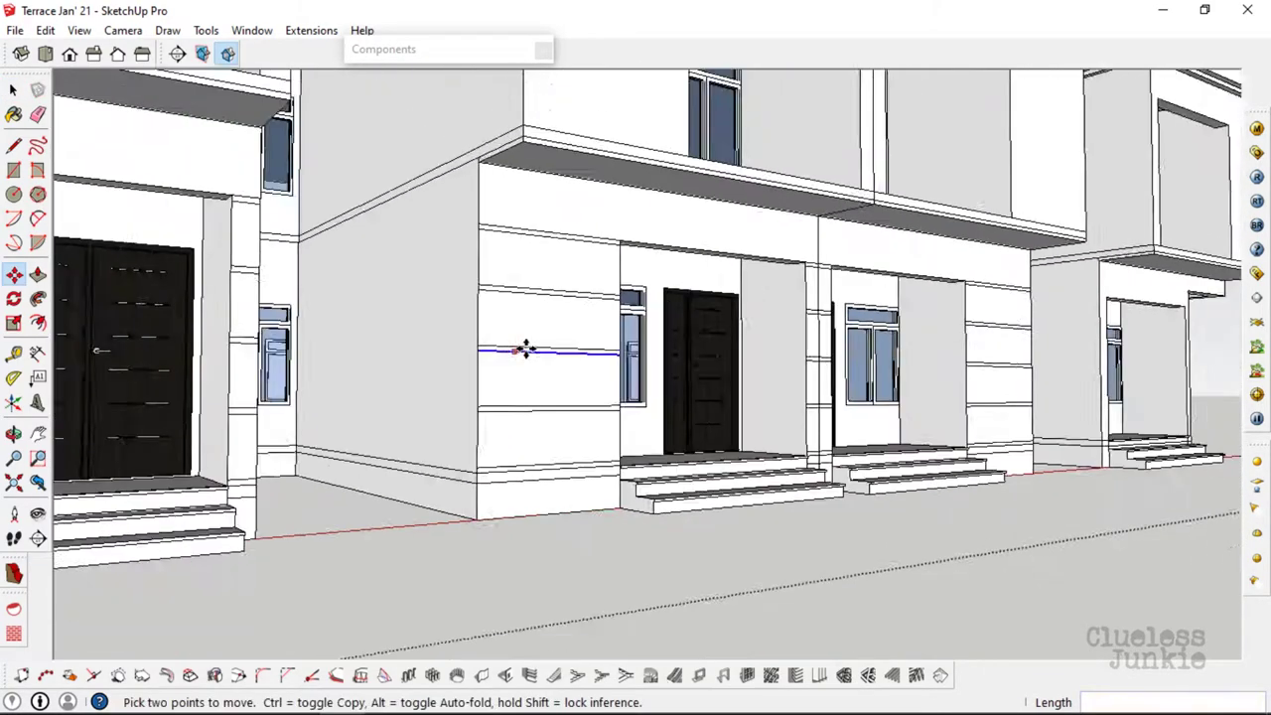
{"action": "scroll", "coordinate": [525, 347], "scroll_direction": "down", "scroll_amount": 2}
{"action": "scroll", "coordinate": [599, 321], "scroll_direction": "down", "scroll_amount": 1}
{"action": "scroll", "coordinate": [918, 270], "scroll_direction": "up", "scroll_amount": 2}
{"action": "key", "text": "space"}
{"action": "scroll", "coordinate": [860, 477], "scroll_direction": "up", "scroll_amount": 3}
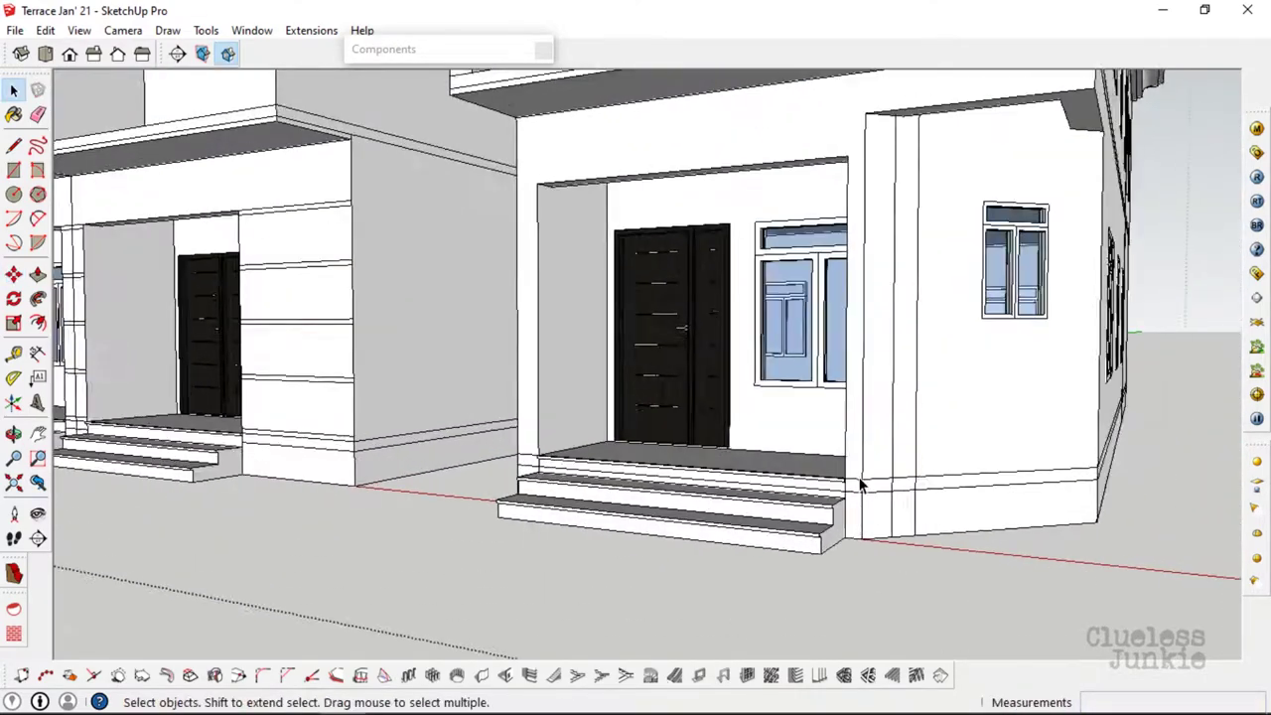
{"action": "scroll", "coordinate": [734, 455], "scroll_direction": "up", "scroll_amount": 2}
- Copy the selected edges on the right unit's side wall onto the top beam
{"action": "middle_click_drag", "start_coordinate": [466, 457], "coordinate": [847, 460]}
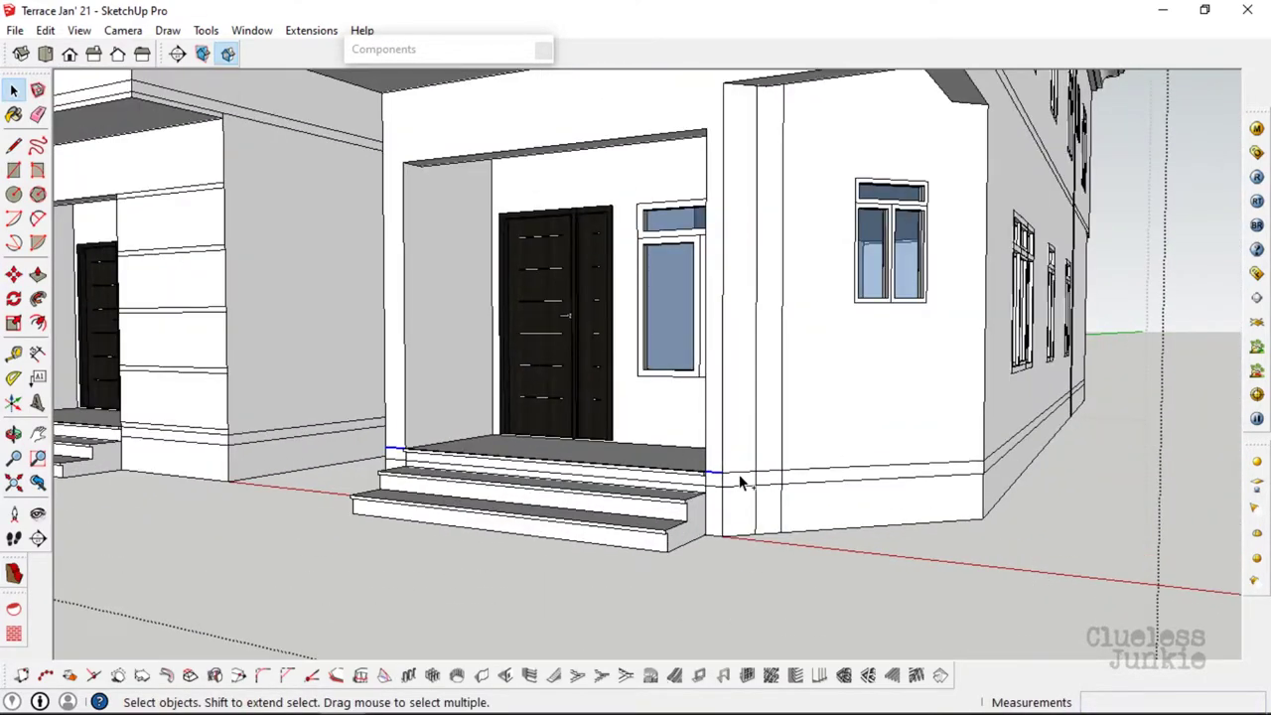
{"action": "scroll", "coordinate": [755, 461], "scroll_direction": "up", "scroll_amount": 2}
{"action": "scroll", "coordinate": [720, 465], "scroll_direction": "up", "scroll_amount": 1}
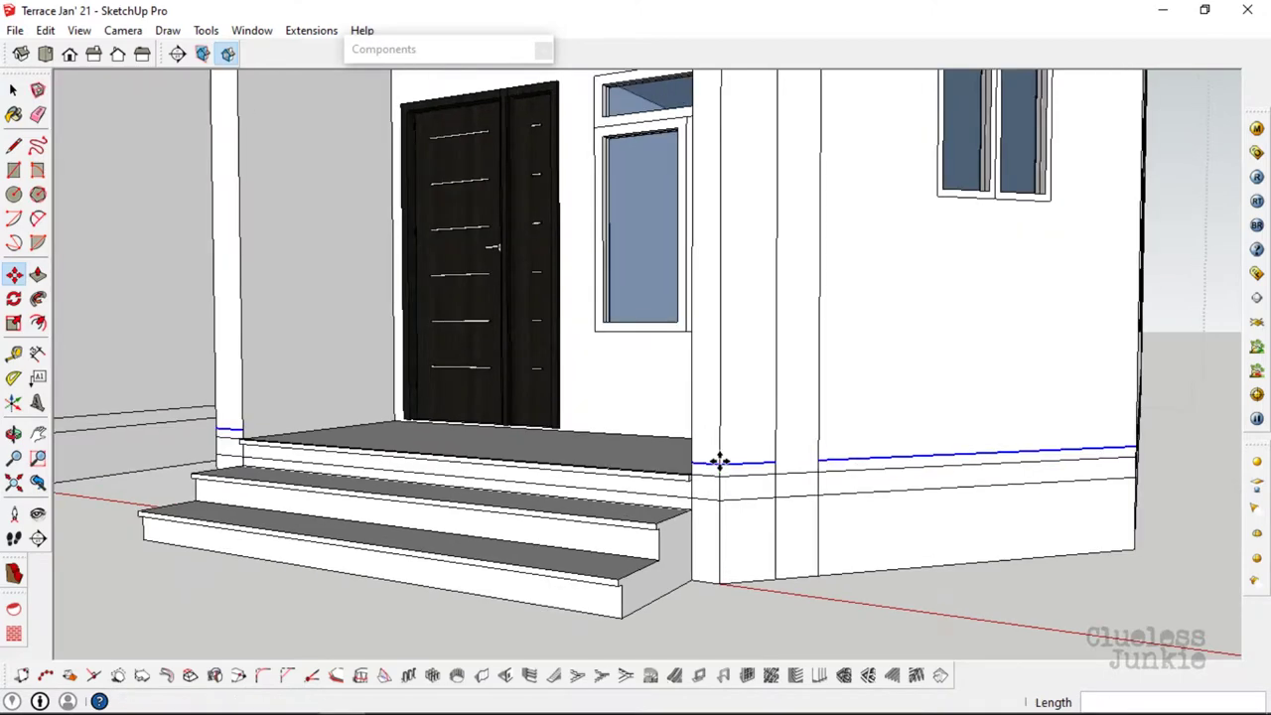
{"action": "scroll", "coordinate": [183, 437], "scroll_direction": "up", "scroll_amount": 2}
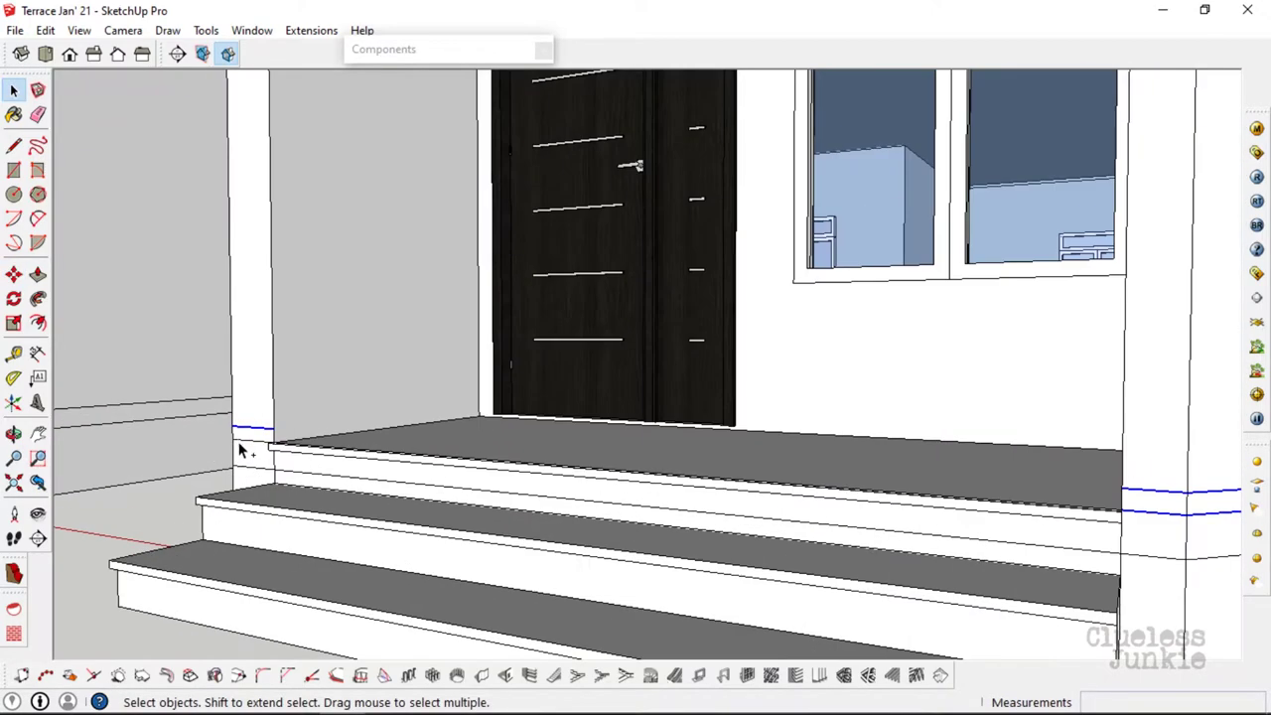
{"action": "scroll", "coordinate": [184, 437], "scroll_direction": "down", "scroll_amount": 2}
{"action": "key", "text": "m"}
{"action": "scroll", "coordinate": [773, 457], "scroll_direction": "up", "scroll_amount": 1}
{"action": "scroll", "coordinate": [765, 456], "scroll_direction": "down", "scroll_amount": 3}
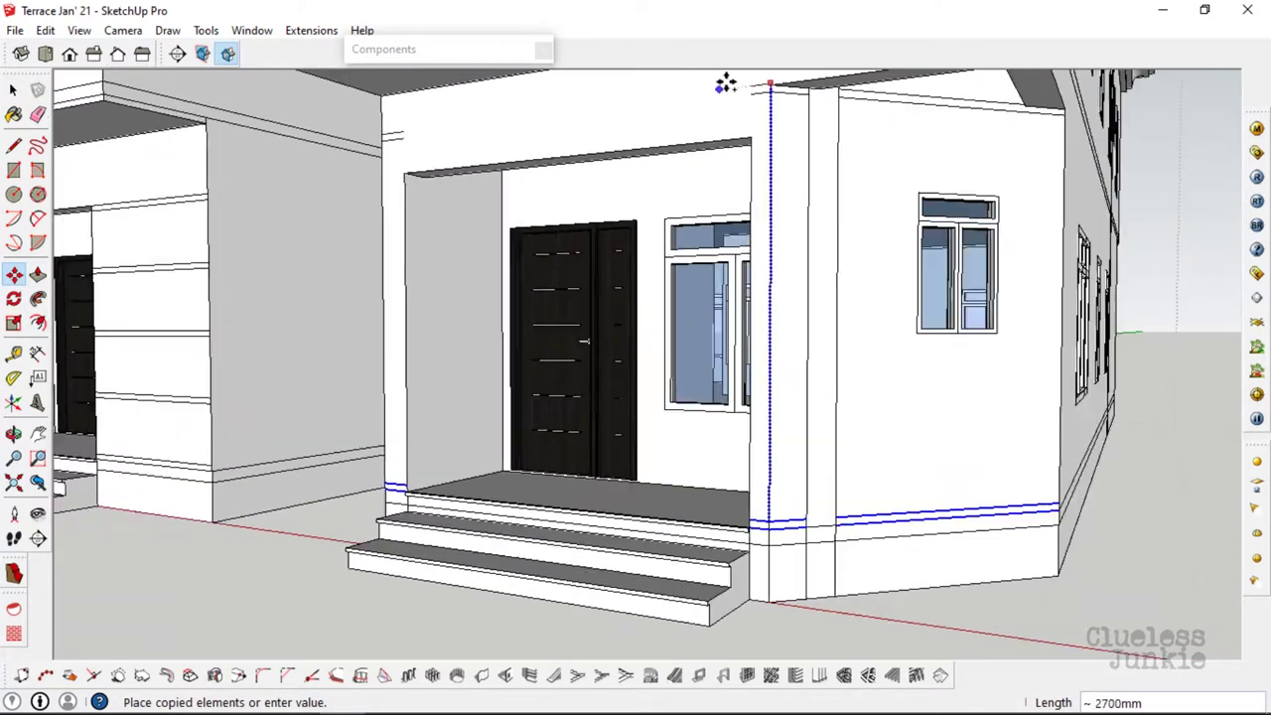
{"action": "scroll", "coordinate": [757, 154], "scroll_direction": "up", "scroll_amount": 3}
{"action": "left_click", "coordinate": [757, 154]}
{"action": "scroll", "coordinate": [740, 178], "scroll_direction": "down", "scroll_amount": 3}
{"action": "scroll", "coordinate": [726, 205], "scroll_direction": "down", "scroll_amount": 2}
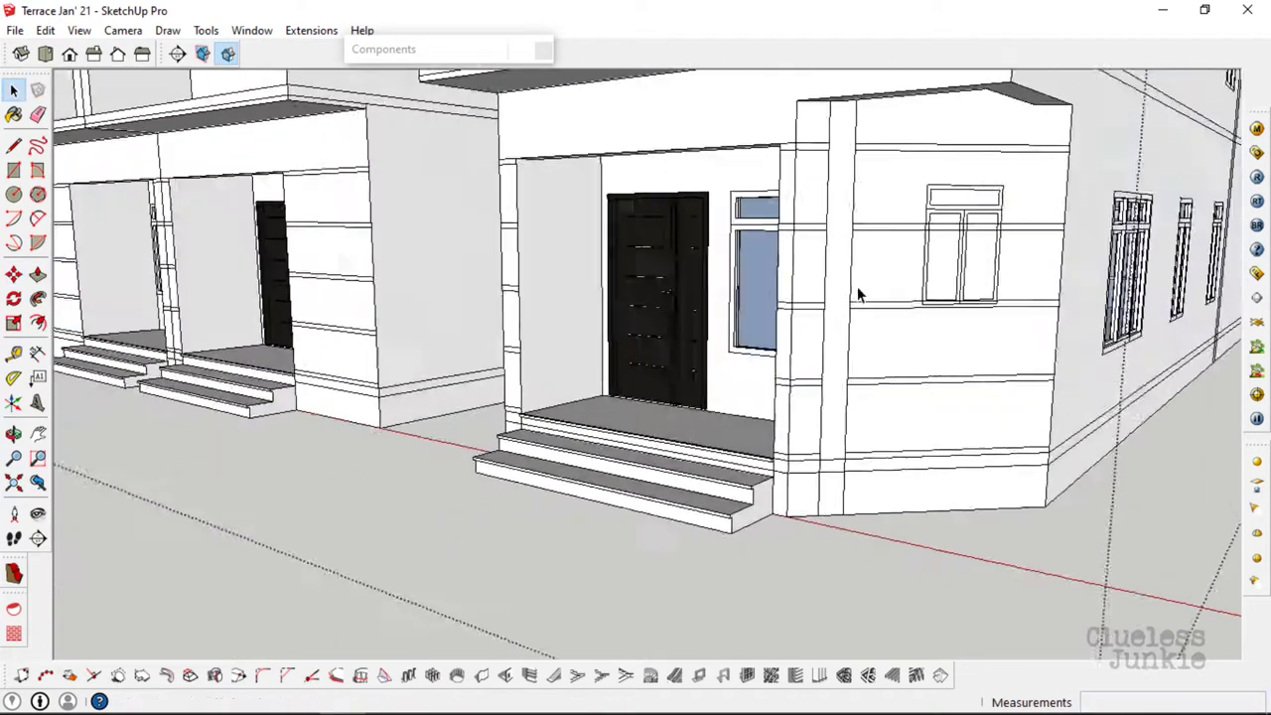
{"action": "key", "text": "space"}
{"action": "scroll", "coordinate": [944, 264], "scroll_direction": "up", "scroll_amount": 2}
- Draw a 600mm by 900mm rectangle over the window
{"action": "key", "text": "r"}
{"action": "scroll", "coordinate": [791, 212], "scroll_direction": "up", "scroll_amount": 2}
{"action": "left_click", "coordinate": [791, 214]}
{"action": "scroll", "coordinate": [834, 288], "scroll_direction": "up", "scroll_amount": 1}
{"action": "scroll", "coordinate": [873, 359], "scroll_direction": "up", "scroll_amount": 2}
{"action": "left_click", "coordinate": [872, 358]}
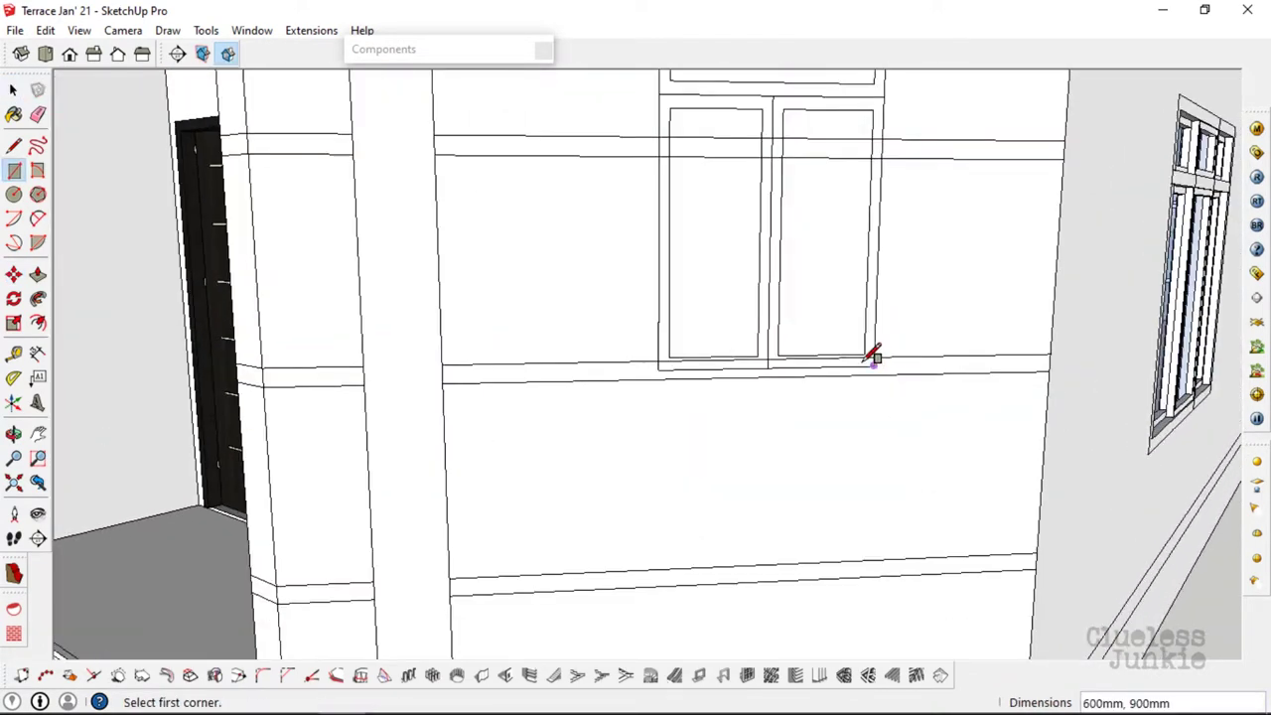
{"action": "scroll", "coordinate": [860, 317], "scroll_direction": "down", "scroll_amount": 1}
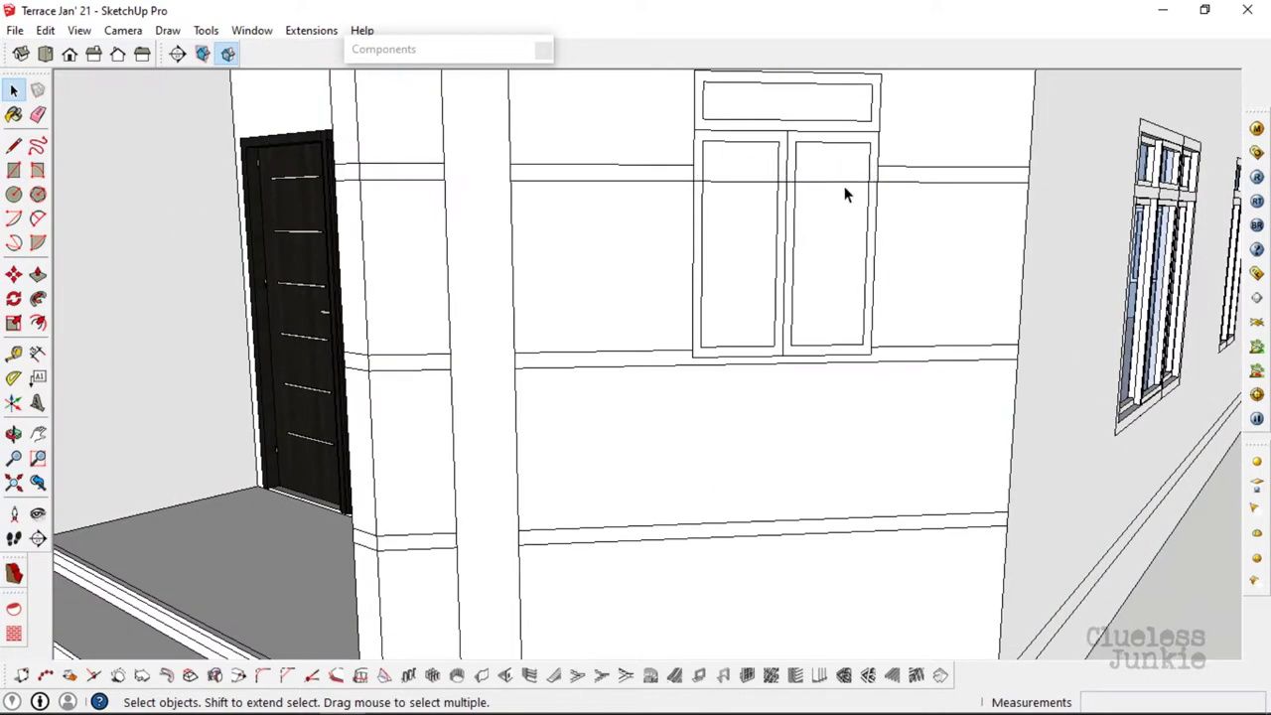
{"action": "scroll", "coordinate": [844, 194], "scroll_direction": "down", "scroll_amount": 2}
{"action": "scroll", "coordinate": [836, 190], "scroll_direction": "down", "scroll_amount": 3}
- Orbit around the terrace row to face the building corner and select the base line
{"action": "mouse_move", "coordinate": [836, 189]}
{"action": "middle_mouse_down"}
{"action": "mouse_move", "coordinate": [865, 284]}
{"action": "mouse_move", "coordinate": [854, 266]}
{"action": "mouse_move", "coordinate": [276, 266]}
{"action": "mouse_move", "coordinate": [460, 275]}
{"action": "mouse_move", "coordinate": [746, 236]}
{"action": "mouse_move", "coordinate": [582, 269]}
{"action": "mouse_move", "coordinate": [544, 306]}
{"action": "middle_mouse_up"}
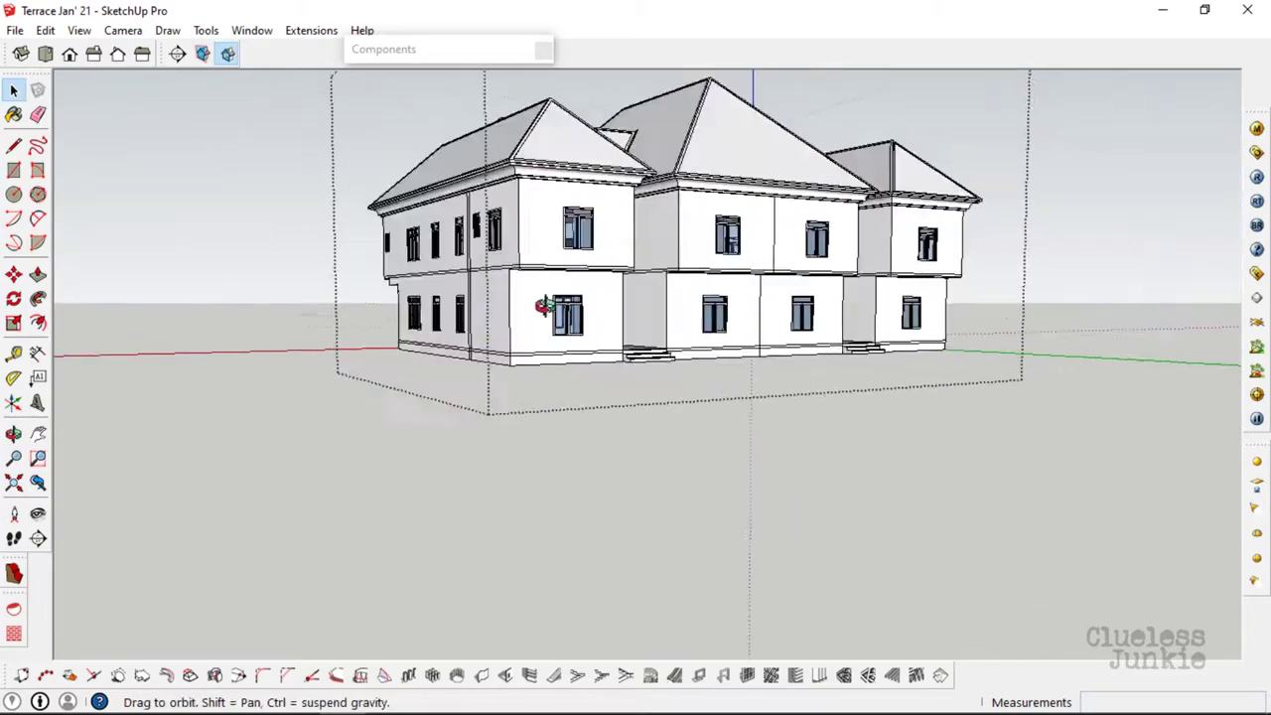
{"action": "scroll", "coordinate": [627, 408], "scroll_direction": "up", "scroll_amount": 3}
{"action": "scroll", "coordinate": [968, 359], "scroll_direction": "up", "scroll_amount": 2}
{"action": "scroll", "coordinate": [865, 368], "scroll_direction": "up", "scroll_amount": 1}
{"action": "scroll", "coordinate": [865, 367], "scroll_direction": "down", "scroll_amount": 3}
{"action": "mouse_move", "coordinate": [865, 367]}
{"action": "middle_mouse_down"}
{"action": "mouse_move", "coordinate": [448, 321]}
{"action": "mouse_move", "coordinate": [301, 402]}
{"action": "middle_mouse_up"}
{"action": "left_click", "coordinate": [14, 276]}
{"action": "scroll", "coordinate": [380, 425], "scroll_direction": "up", "scroll_amount": 1}
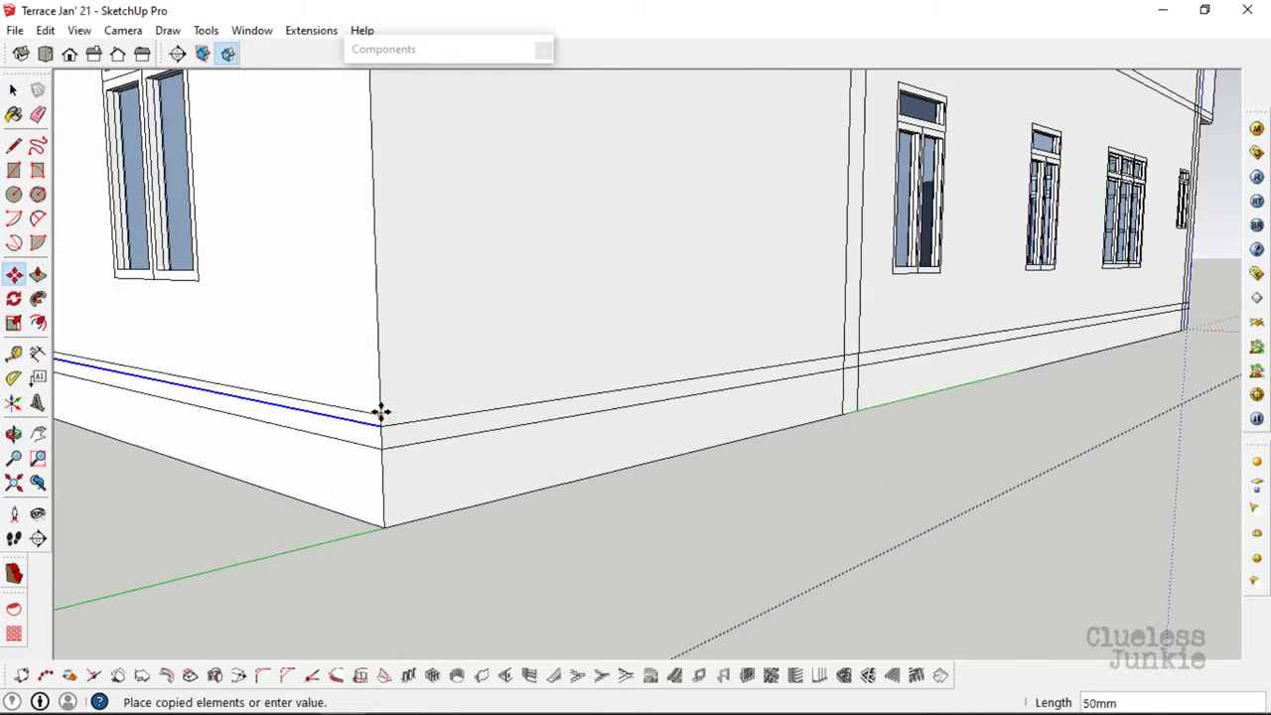
{"action": "scroll", "coordinate": [362, 430], "scroll_direction": "down", "scroll_amount": 5}
{"action": "scroll", "coordinate": [268, 382], "scroll_direction": "up", "scroll_amount": 5}
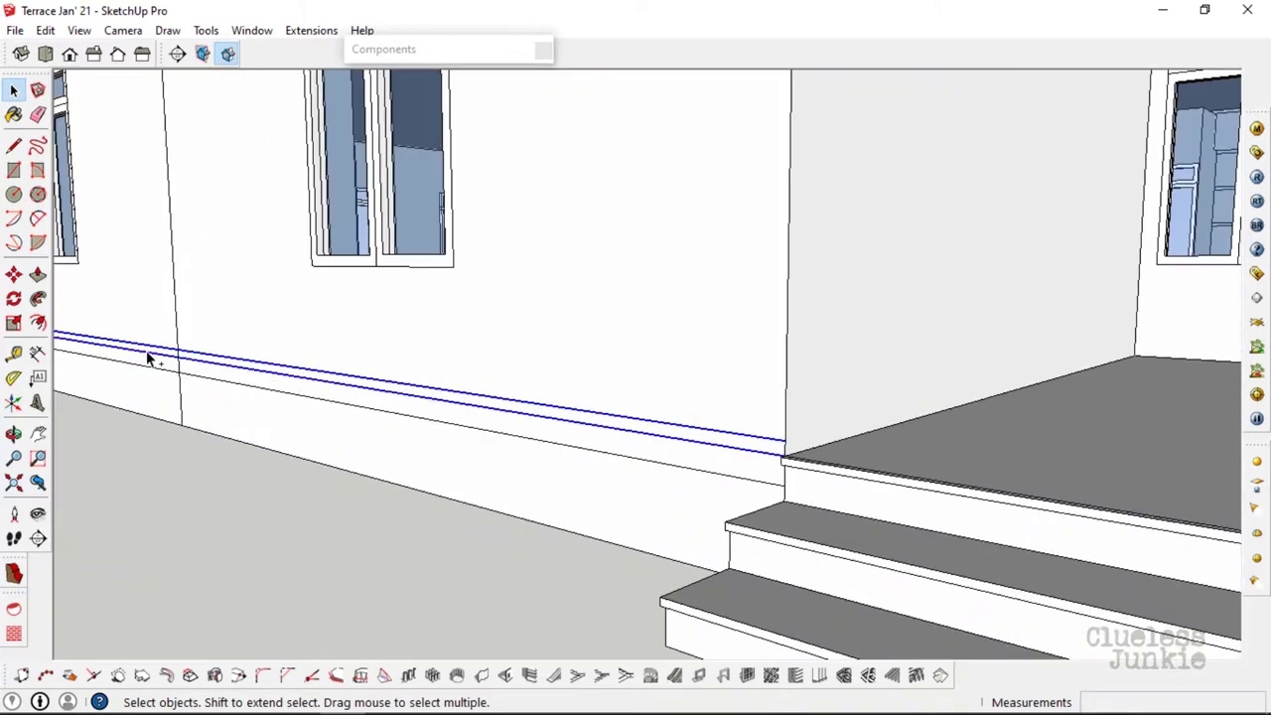
{"action": "middle_click_drag", "start_coordinate": [147, 359], "coordinate": [394, 329]}
{"action": "scroll", "coordinate": [220, 355], "scroll_direction": "down", "scroll_amount": 3}
{"action": "middle_click_drag", "start_coordinate": [221, 355], "coordinate": [377, 460]}
{"action": "scroll", "coordinate": [375, 365], "scroll_direction": "up", "scroll_amount": 2}
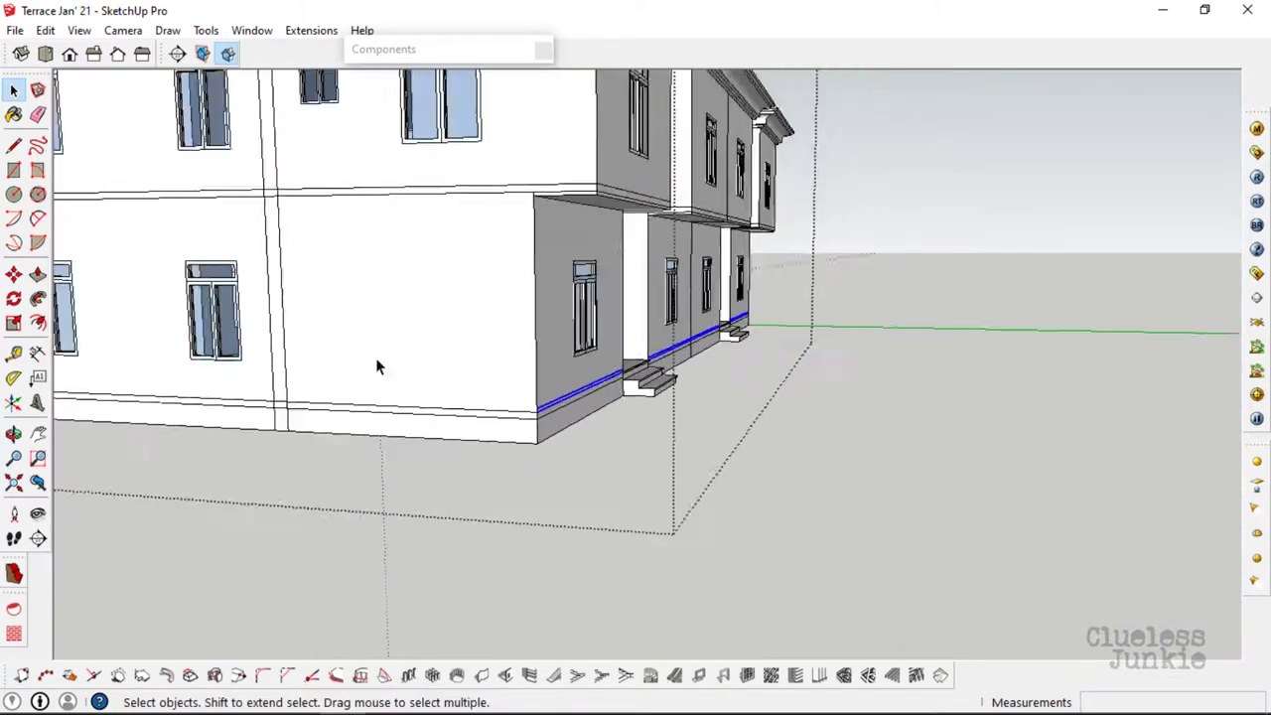
{"action": "scroll", "coordinate": [375, 366], "scroll_direction": "down", "scroll_amount": 3}
{"action": "scroll", "coordinate": [242, 368], "scroll_direction": "up", "scroll_amount": 4}
- Copy the base line from the corner up the adjoining wall
{"action": "key", "text": "m"}
{"action": "scroll", "coordinate": [704, 445], "scroll_direction": "up", "scroll_amount": 2}
{"action": "key", "text": "ctrl"}
{"action": "left_click", "coordinate": [732, 466]}
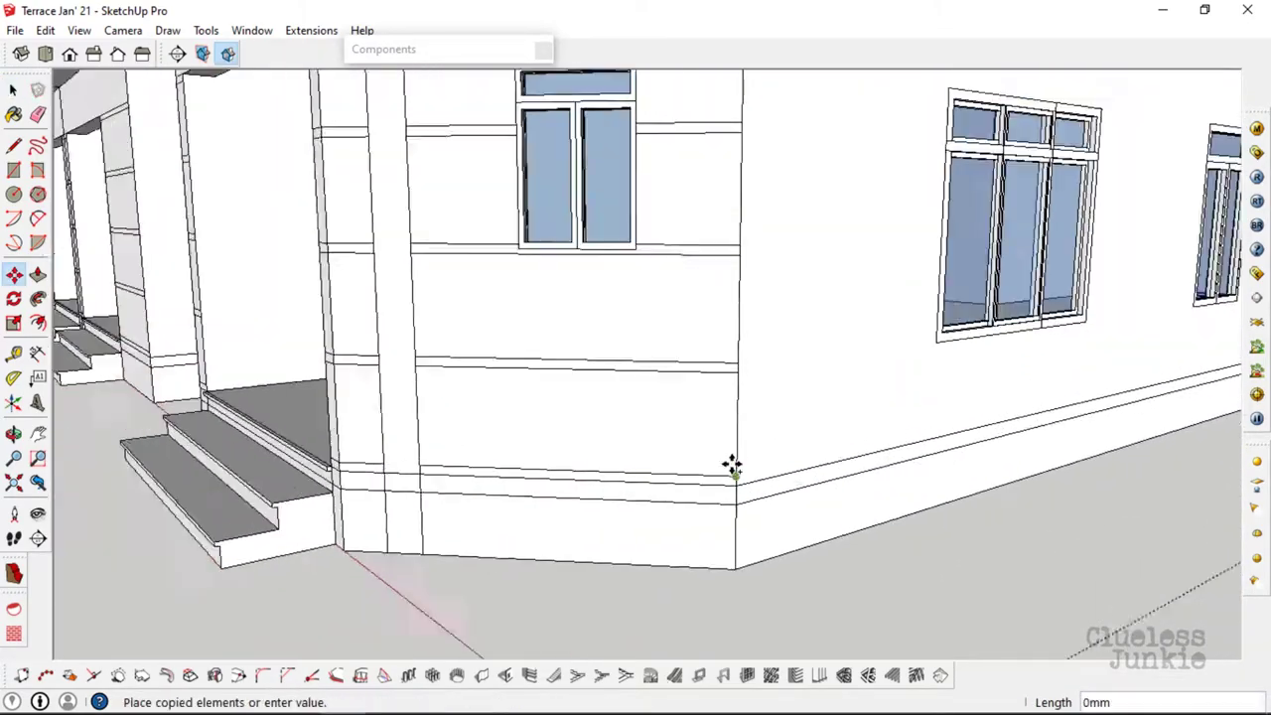
{"action": "scroll", "coordinate": [732, 466], "scroll_direction": "down", "scroll_amount": 3}
{"action": "scroll", "coordinate": [477, 201], "scroll_direction": "up", "scroll_amount": 2}
{"action": "left_click", "coordinate": [477, 202]}
{"action": "scroll", "coordinate": [843, 255], "scroll_direction": "down", "scroll_amount": 2}
{"action": "mouse_move", "coordinate": [477, 202]}
{"action": "middle_mouse_down"}
{"action": "mouse_move", "coordinate": [843, 255]}
{"action": "mouse_move", "coordinate": [337, 280]}
{"action": "mouse_move", "coordinate": [472, 278]}
{"action": "middle_mouse_up"}
- Array the copied base line into 4 evenly spaced bands
{"action": "type", "text": "4/"}
{"action": "scroll", "coordinate": [536, 263], "scroll_direction": "up", "scroll_amount": 2}
{"action": "key", "text": "r"}
{"action": "scroll", "coordinate": [511, 241], "scroll_direction": "up", "scroll_amount": 2}
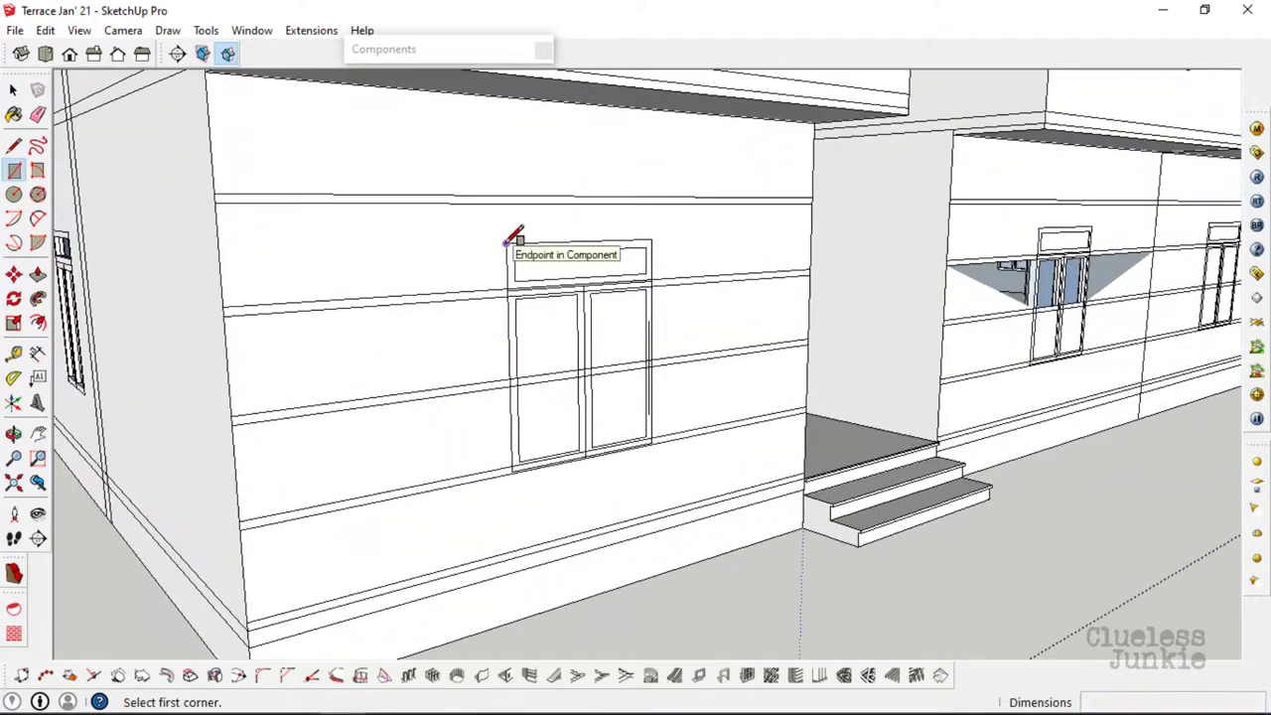
{"action": "scroll", "coordinate": [665, 434], "scroll_direction": "up", "scroll_amount": 3}
{"action": "scroll", "coordinate": [325, 387], "scroll_direction": "up", "scroll_amount": 1}
{"action": "scroll", "coordinate": [851, 236], "scroll_direction": "down", "scroll_amount": 3}
{"action": "scroll", "coordinate": [851, 236], "scroll_direction": "up", "scroll_amount": 2}
- Draw two rectangles over the door opening to restore its glass
{"action": "left_click", "coordinate": [673, 216]}
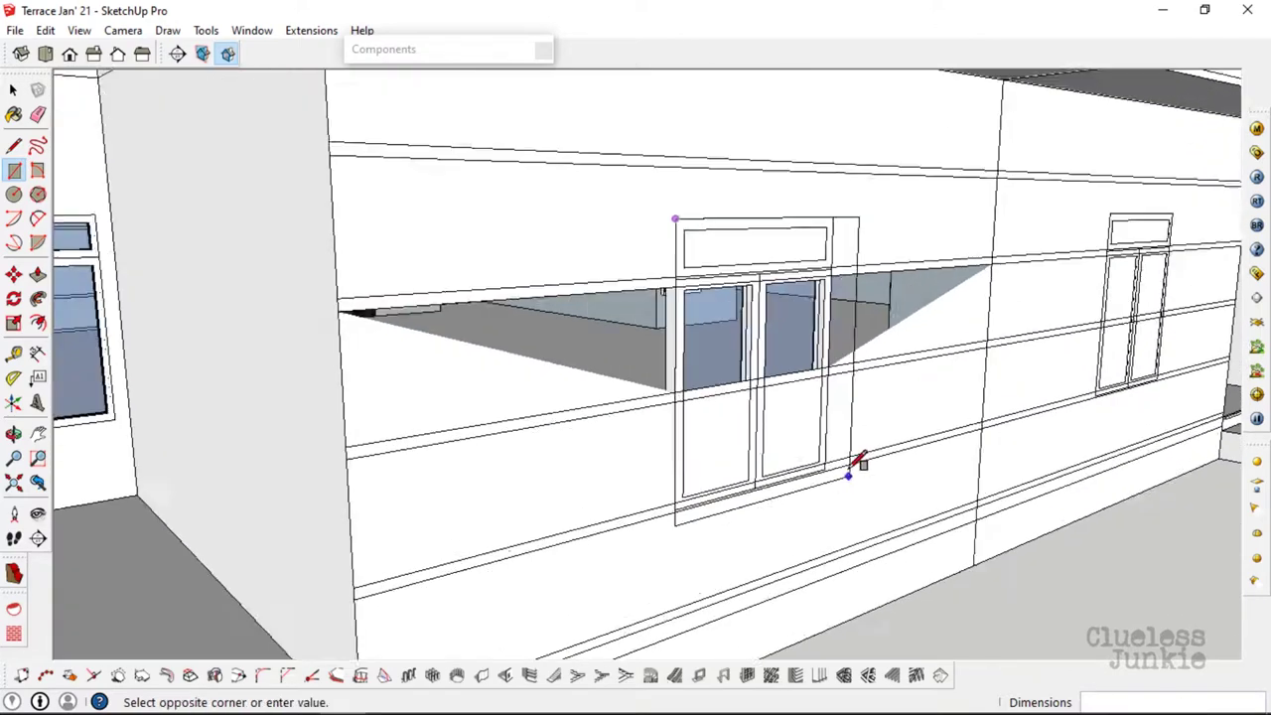
{"action": "left_click", "coordinate": [854, 455]}
{"action": "scroll", "coordinate": [818, 454], "scroll_direction": "up", "scroll_amount": 3}
{"action": "scroll", "coordinate": [360, 345], "scroll_direction": "down", "scroll_amount": 3}
{"action": "scroll", "coordinate": [818, 178], "scroll_direction": "up", "scroll_amount": 3}
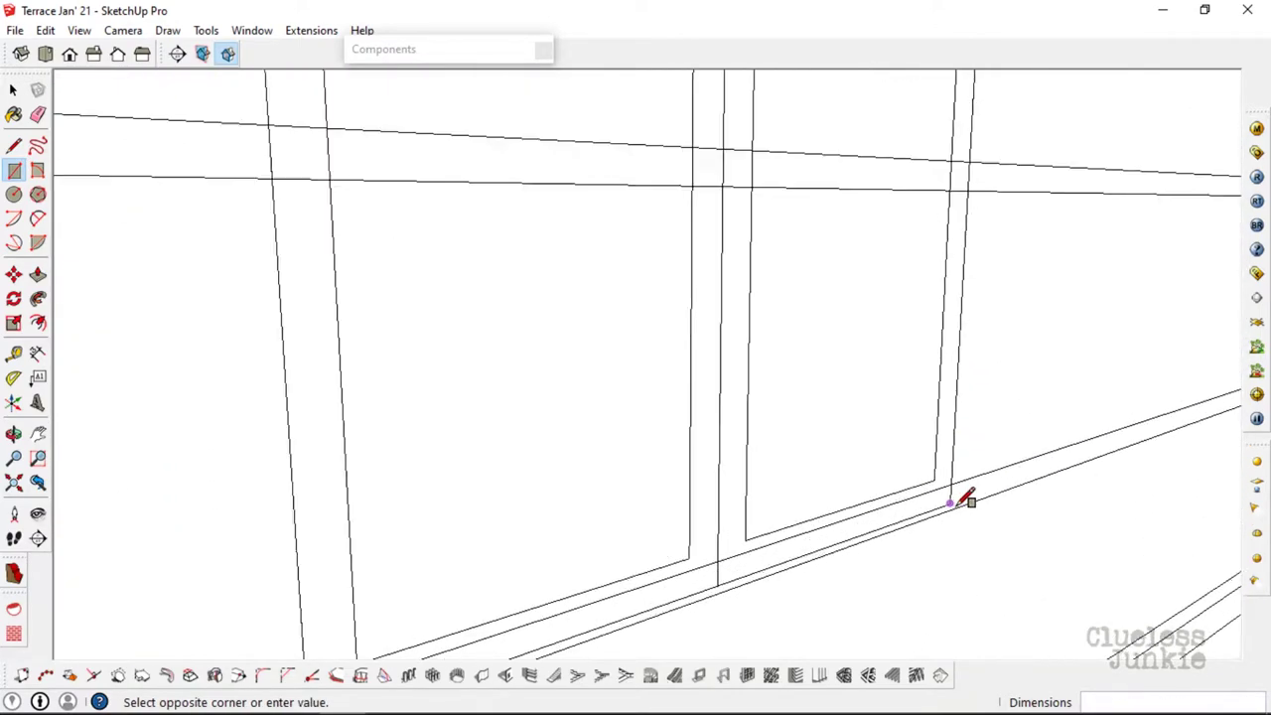
{"action": "left_click", "coordinate": [950, 501]}
{"action": "scroll", "coordinate": [596, 377], "scroll_direction": "down", "scroll_amount": 4}
{"action": "scroll", "coordinate": [936, 179], "scroll_direction": "up", "scroll_amount": 1}
{"action": "scroll", "coordinate": [860, 208], "scroll_direction": "up", "scroll_amount": 2}
{"action": "left_click", "coordinate": [866, 199]}
{"action": "scroll", "coordinate": [919, 416], "scroll_direction": "up", "scroll_amount": 6}
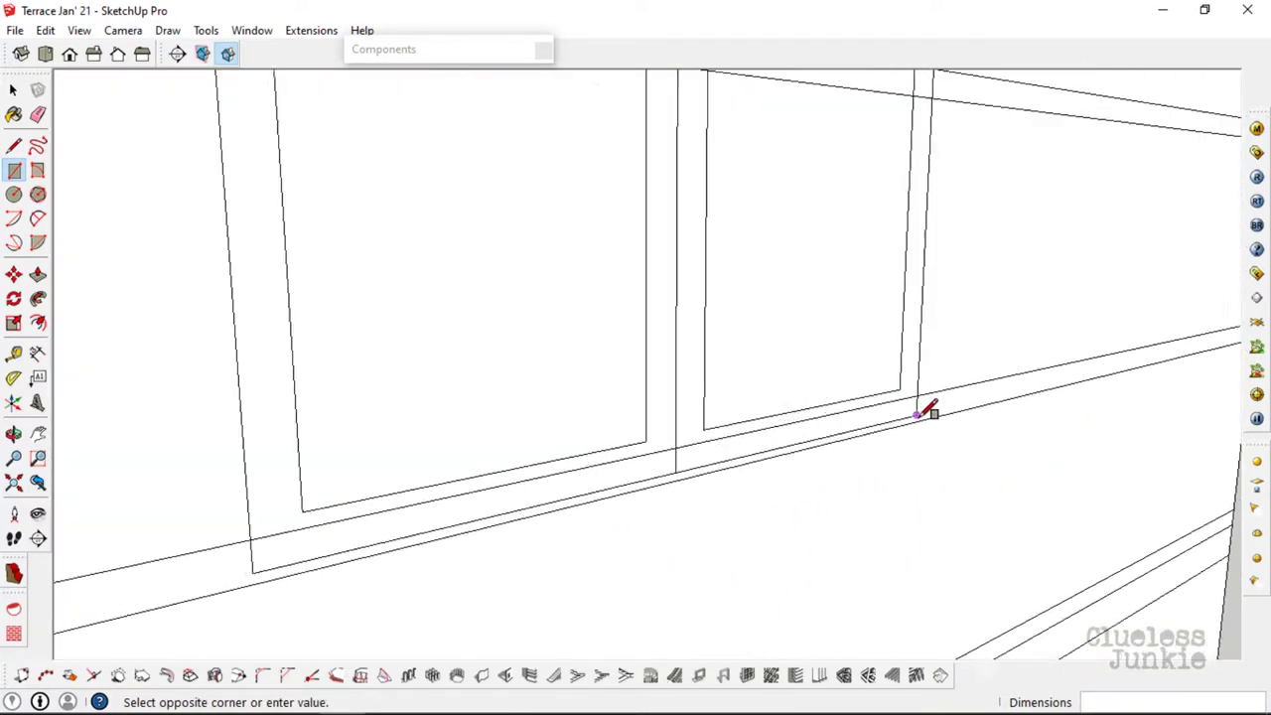
{"action": "scroll", "coordinate": [800, 431], "scroll_direction": "down", "scroll_amount": 5}
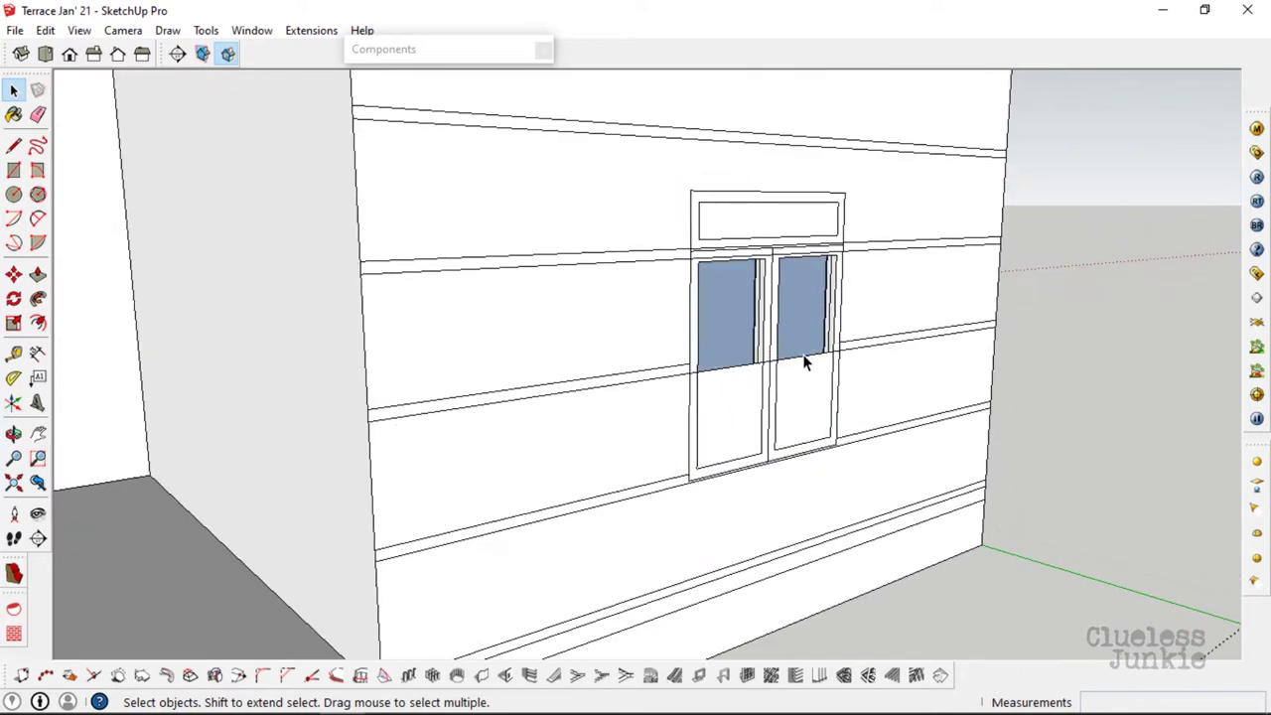
{"action": "scroll", "coordinate": [579, 261], "scroll_direction": "up", "scroll_amount": 3}
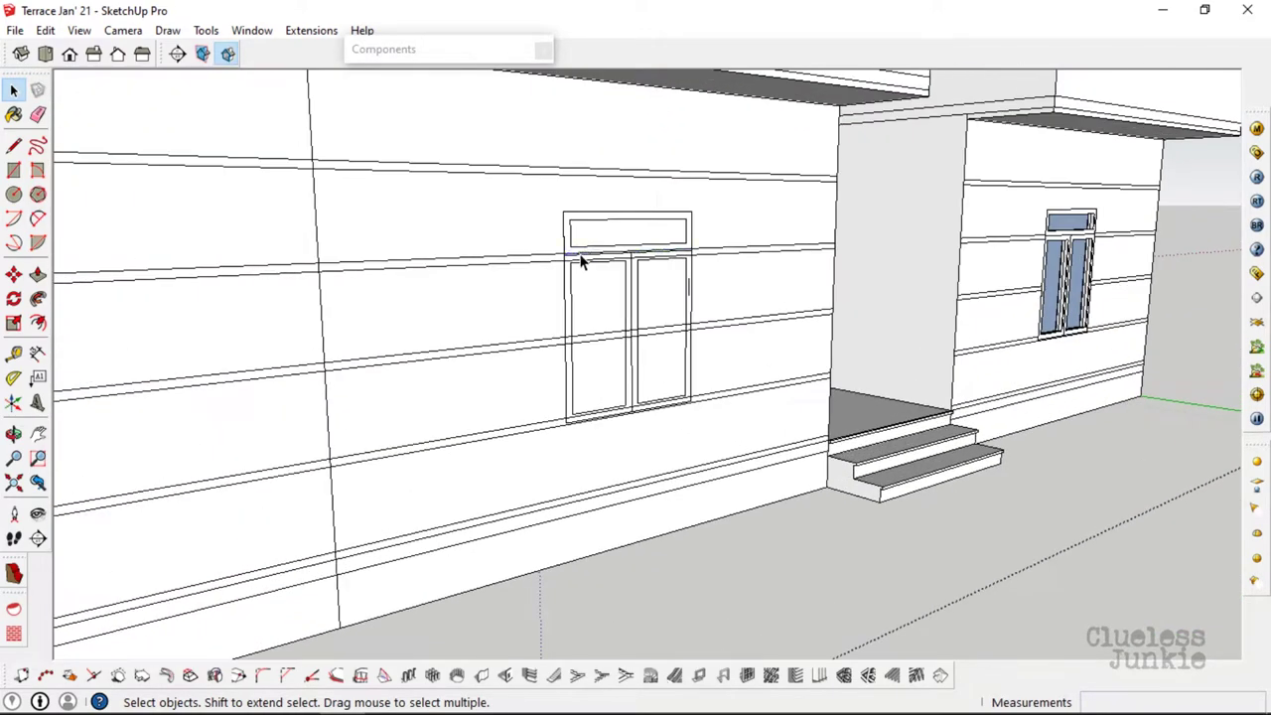
{"action": "scroll", "coordinate": [570, 269], "scroll_direction": "up", "scroll_amount": 2}
{"action": "scroll", "coordinate": [605, 363], "scroll_direction": "down", "scroll_amount": 2}
{"action": "scroll", "coordinate": [695, 393], "scroll_direction": "down", "scroll_amount": 2}
- Orbit around the facade to view the banded building corner
{"action": "mouse_move", "coordinate": [695, 393]}
{"action": "middle_mouse_down"}
{"action": "mouse_move", "coordinate": [937, 326]}
{"action": "mouse_move", "coordinate": [683, 327]}
{"action": "middle_mouse_up"}
{"action": "scroll", "coordinate": [662, 334], "scroll_direction": "up", "scroll_amount": 2}
{"action": "scroll", "coordinate": [700, 398], "scroll_direction": "up", "scroll_amount": 2}
{"action": "scroll", "coordinate": [700, 397], "scroll_direction": "up", "scroll_amount": 2}
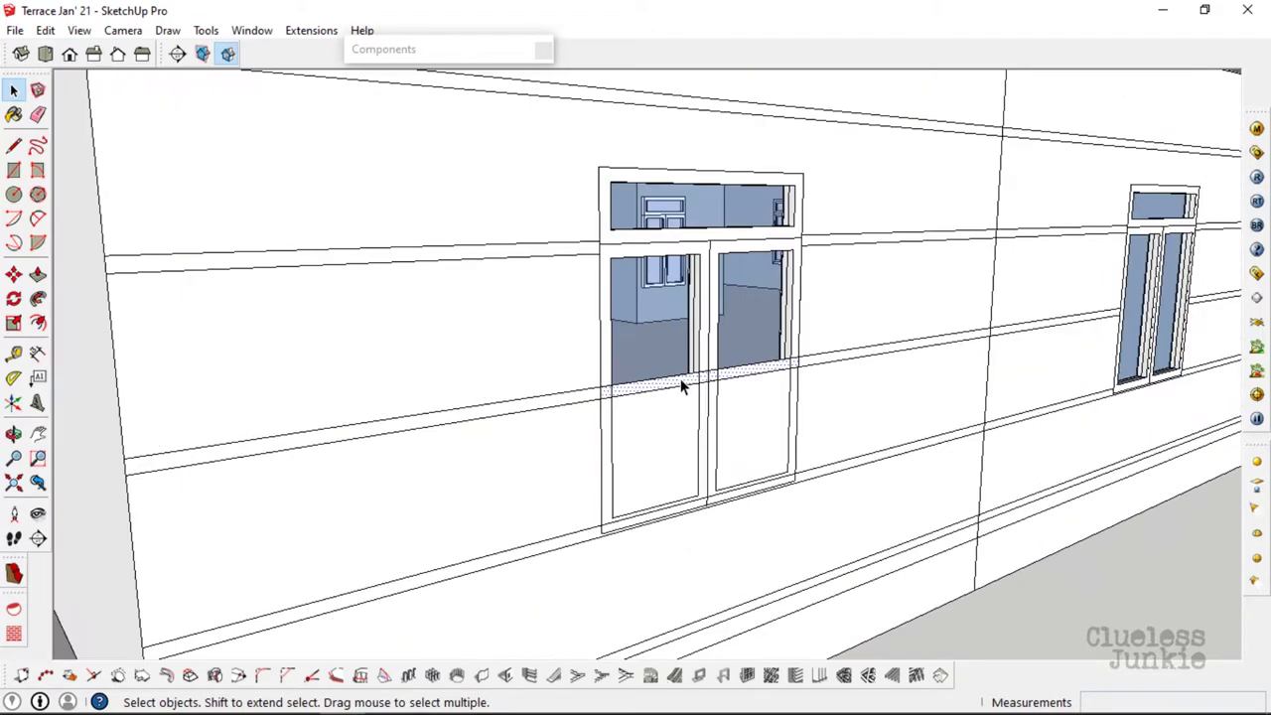
{"action": "scroll", "coordinate": [682, 384], "scroll_direction": "up", "scroll_amount": 1}
{"action": "scroll", "coordinate": [675, 397], "scroll_direction": "up", "scroll_amount": 2}
{"action": "scroll", "coordinate": [704, 434], "scroll_direction": "down", "scroll_amount": 6}
{"action": "middle_click_drag", "start_coordinate": [780, 314], "coordinate": [400, 357]}
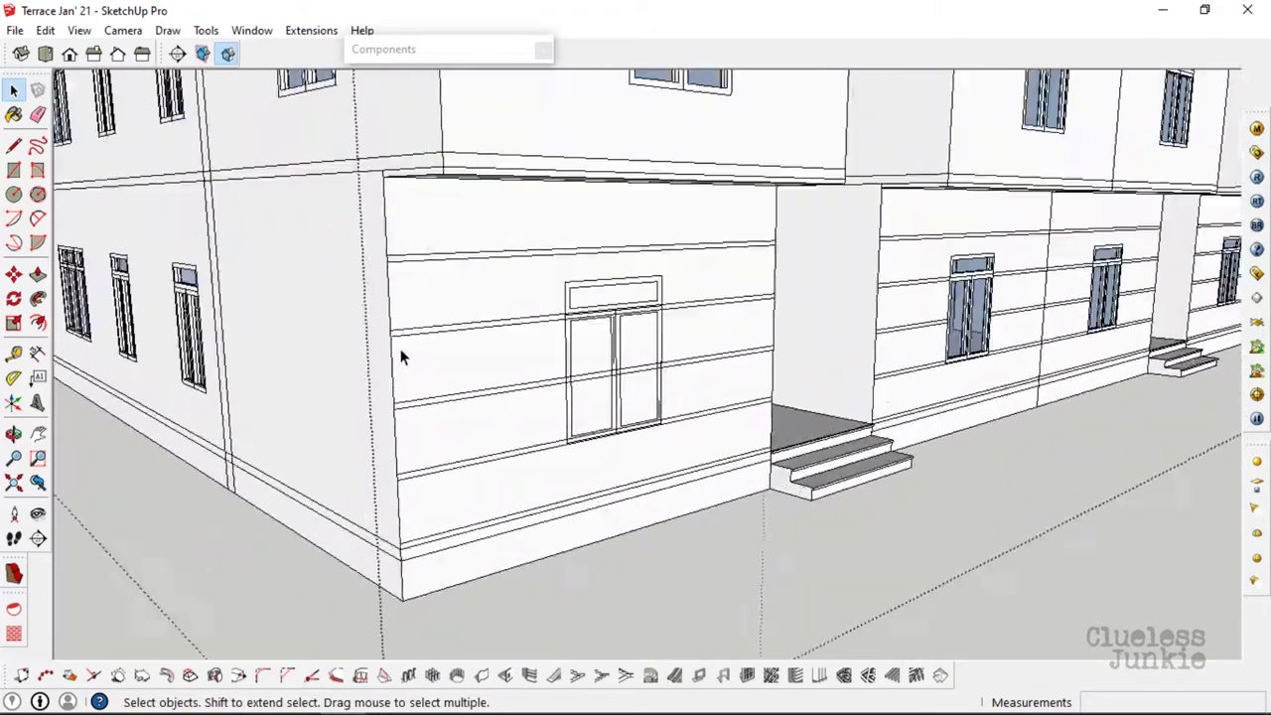
{"action": "scroll", "coordinate": [587, 323], "scroll_direction": "up", "scroll_amount": 3}
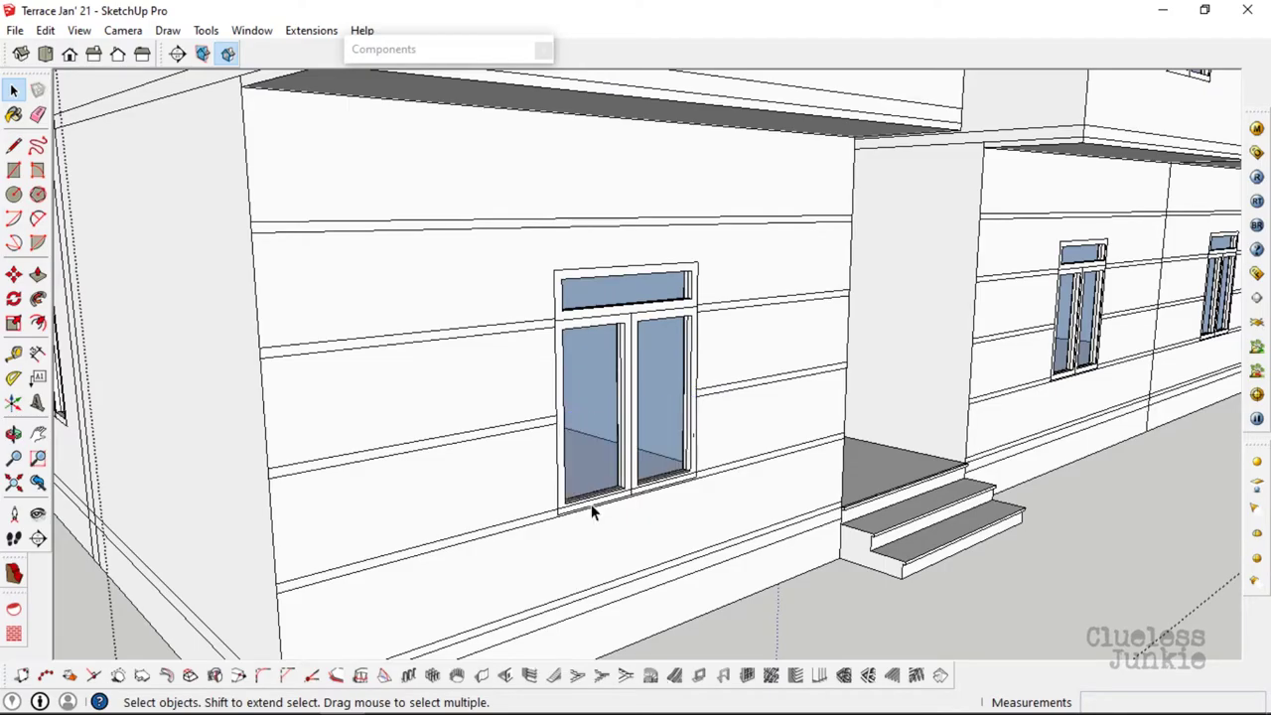
{"action": "scroll", "coordinate": [590, 503], "scroll_direction": "up", "scroll_amount": 2}
{"action": "scroll", "coordinate": [555, 350], "scroll_direction": "down", "scroll_amount": 6}
{"action": "scroll", "coordinate": [589, 357], "scroll_direction": "down", "scroll_amount": 2}
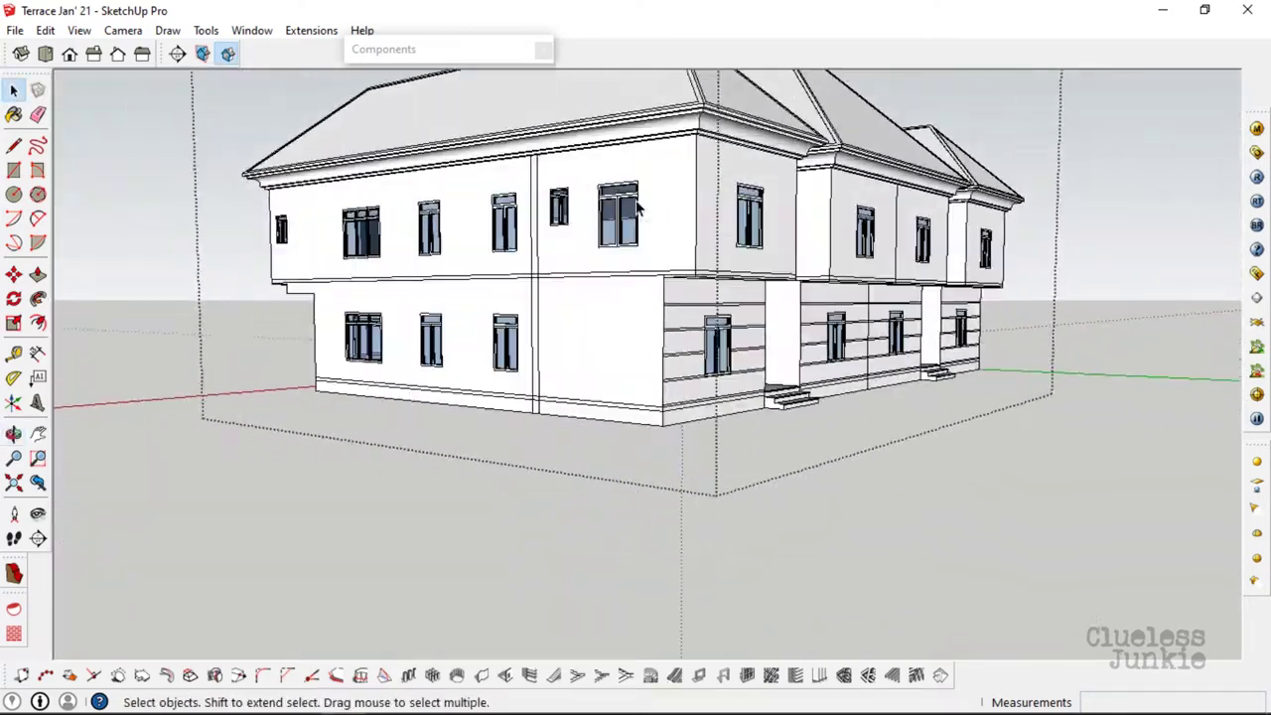
- Orbit in on the end unit's front corner and entrance, then push in the baseboard face
{"action": "mouse_move", "coordinate": [589, 364]}
{"action": "middle_mouse_down"}
{"action": "mouse_move", "coordinate": [684, 258]}
{"action": "mouse_move", "coordinate": [894, 230]}
{"action": "mouse_move", "coordinate": [676, 249]}
{"action": "mouse_move", "coordinate": [604, 208]}
{"action": "middle_mouse_up"}
{"action": "scroll", "coordinate": [495, 187], "scroll_direction": "up", "scroll_amount": 3}
{"action": "middle_click_drag", "start_coordinate": [494, 186], "coordinate": [567, 476]}
{"action": "scroll", "coordinate": [567, 494], "scroll_direction": "up", "scroll_amount": 2}
{"action": "scroll", "coordinate": [567, 494], "scroll_direction": "up", "scroll_amount": 3}
{"action": "key", "text": "p"}
{"action": "scroll", "coordinate": [661, 547], "scroll_direction": "up", "scroll_amount": 2}
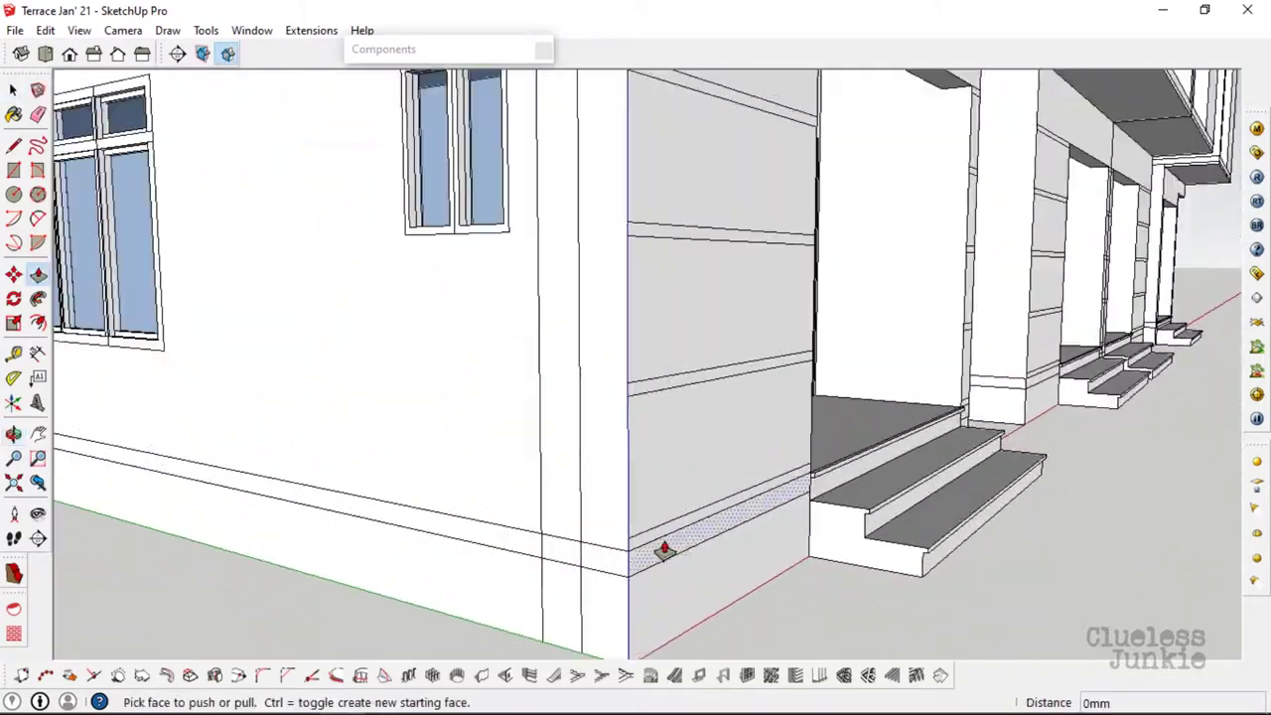
{"action": "scroll", "coordinate": [650, 541], "scroll_direction": "up", "scroll_amount": 2}
{"action": "left_click", "coordinate": [646, 537]}
{"action": "key", "text": "Return"}
{"action": "scroll", "coordinate": [655, 551], "scroll_direction": "down", "scroll_amount": 3}
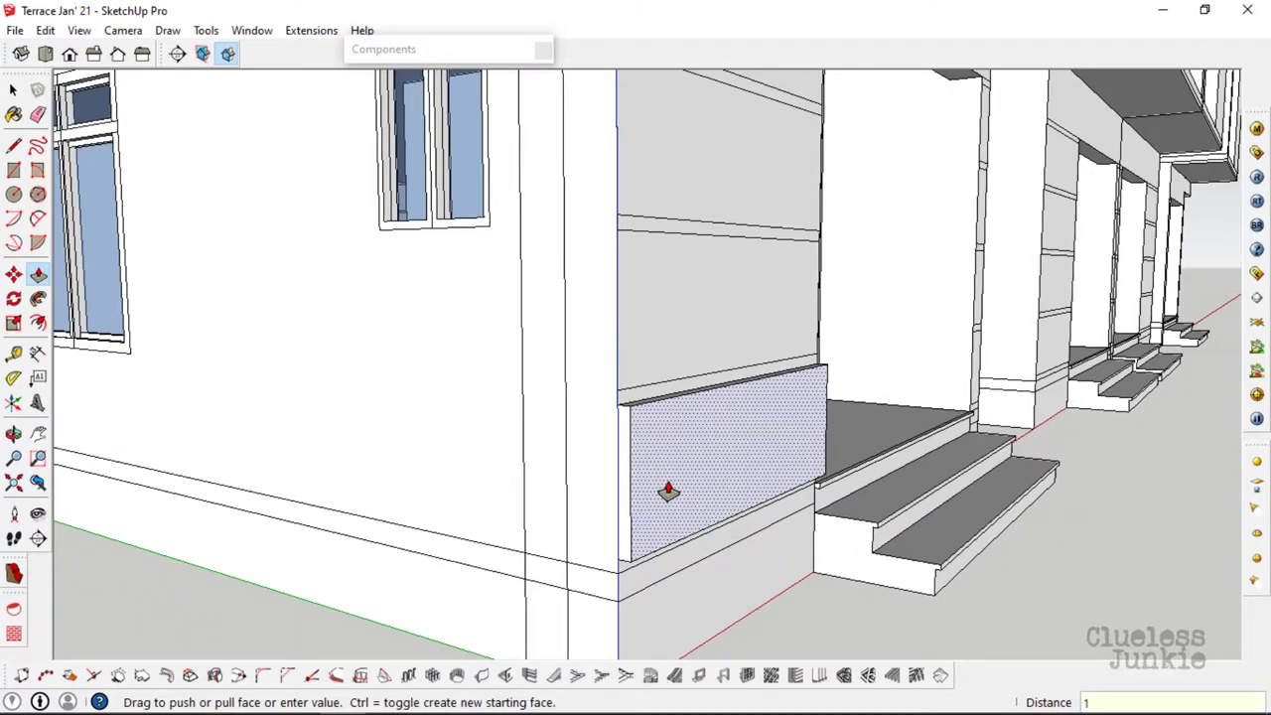
- Push the upper wall strips along the end unit's facade to form recessed grooves
{"action": "left_click", "coordinate": [679, 311]}
{"action": "middle_click_drag", "start_coordinate": [679, 311], "coordinate": [660, 383]}
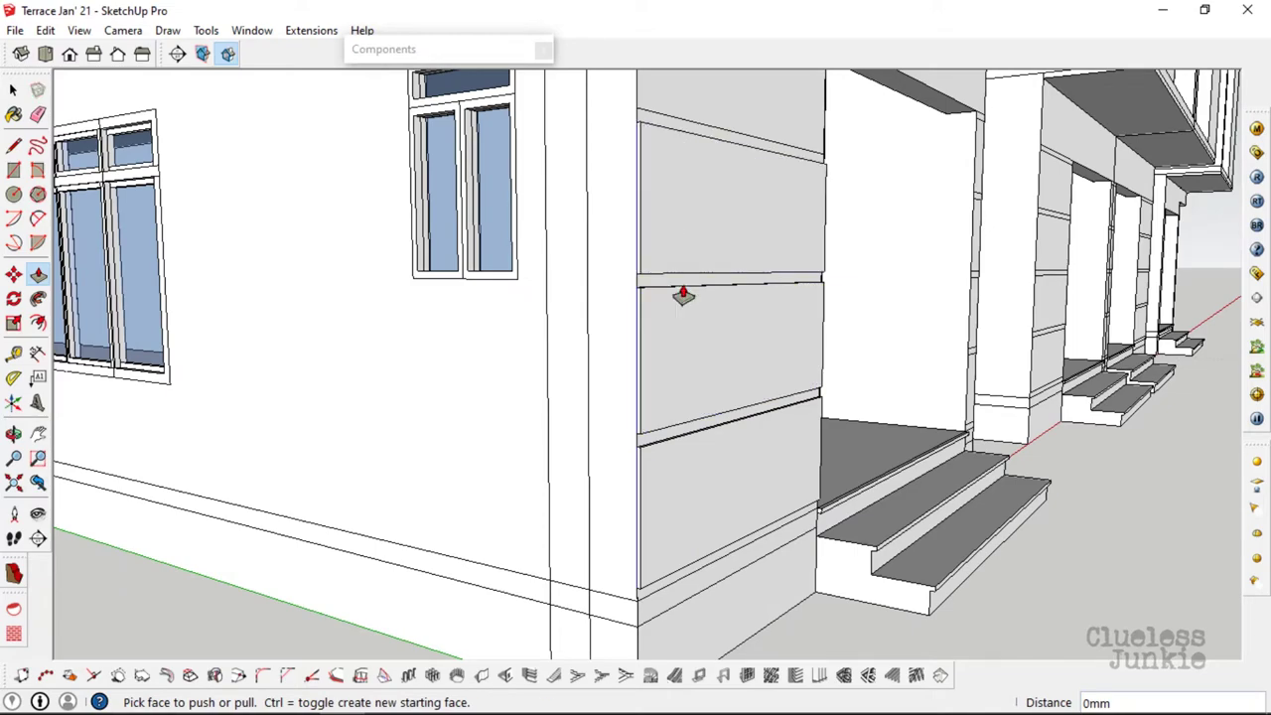
{"action": "mouse_move", "coordinate": [684, 295]}
{"action": "middle_mouse_down"}
{"action": "mouse_move", "coordinate": [686, 360]}
{"action": "mouse_move", "coordinate": [689, 170]}
{"action": "mouse_move", "coordinate": [698, 527]}
{"action": "mouse_move", "coordinate": [882, 494]}
{"action": "mouse_move", "coordinate": [681, 533]}
{"action": "mouse_move", "coordinate": [659, 506]}
{"action": "middle_mouse_up"}
{"action": "scroll", "coordinate": [621, 569], "scroll_direction": "up", "scroll_amount": 2}
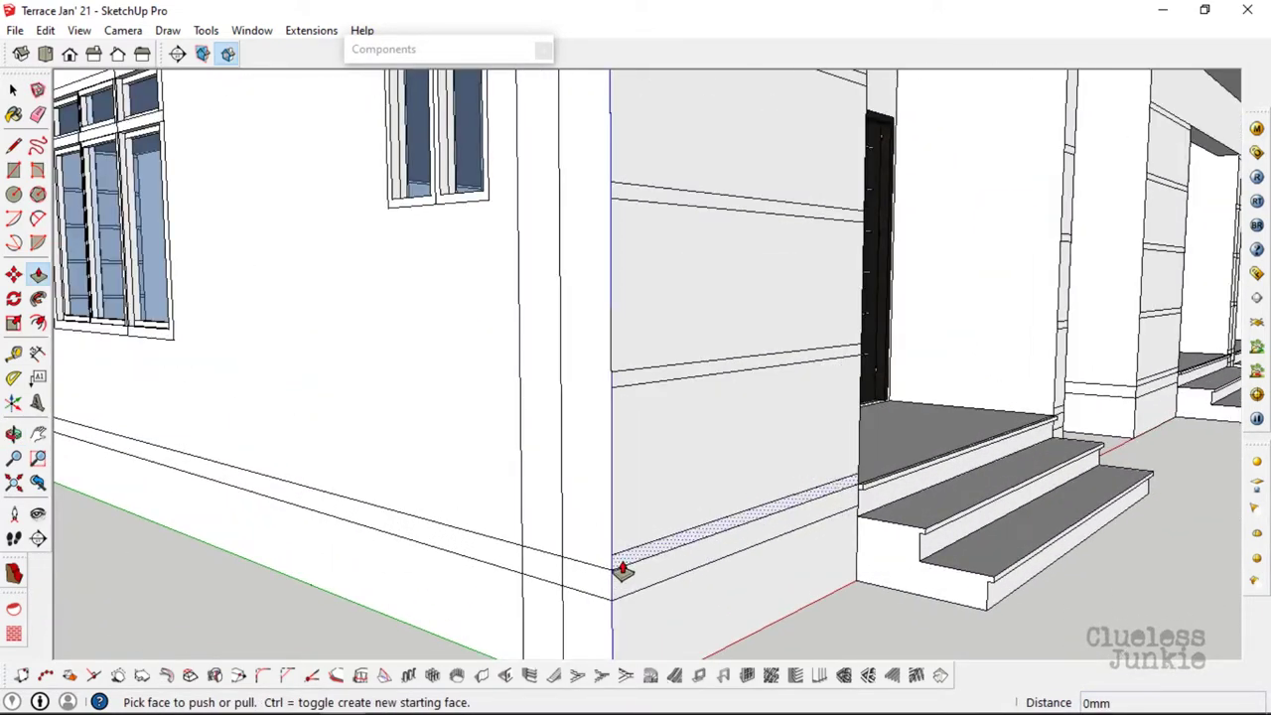
{"action": "type", "text": "25"}
{"action": "key", "text": "Return"}
{"action": "middle_click_drag", "start_coordinate": [598, 564], "coordinate": [649, 377]}
{"action": "left_click", "coordinate": [650, 377]}
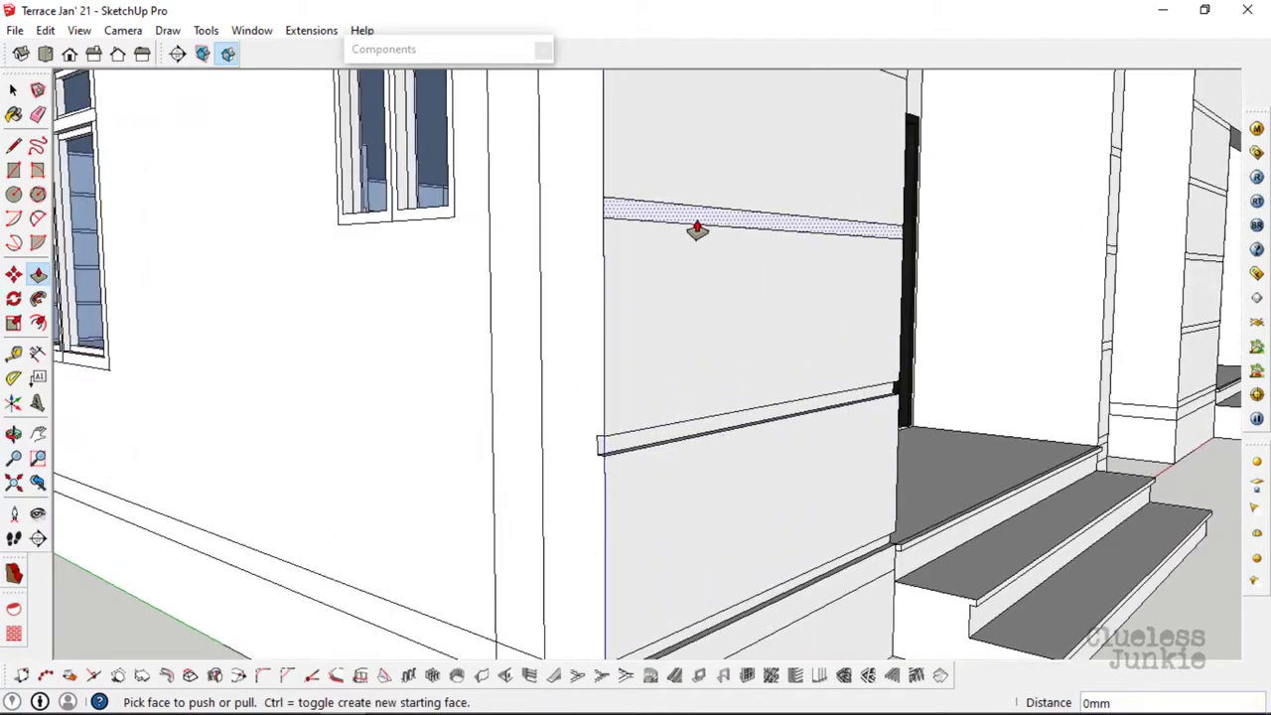
{"action": "double_click", "coordinate": [695, 227]}
- Orbit and zoom around the corner wall, door, steps, balcony and window to inspect the strips
{"action": "mouse_move", "coordinate": [695, 227]}
{"action": "middle_mouse_down"}
{"action": "mouse_move", "coordinate": [672, 527]}
{"action": "mouse_move", "coordinate": [664, 295]}
{"action": "mouse_move", "coordinate": [732, 176]}
{"action": "mouse_move", "coordinate": [548, 247]}
{"action": "middle_mouse_up"}
{"action": "scroll", "coordinate": [843, 212], "scroll_direction": "up", "scroll_amount": 3}
{"action": "mouse_move", "coordinate": [843, 213]}
{"action": "middle_mouse_down"}
{"action": "mouse_move", "coordinate": [824, 363]}
{"action": "mouse_move", "coordinate": [795, 403]}
{"action": "middle_mouse_up"}
{"action": "scroll", "coordinate": [771, 275], "scroll_direction": "up", "scroll_amount": 3}
{"action": "mouse_move", "coordinate": [772, 276]}
{"action": "middle_mouse_down"}
{"action": "mouse_move", "coordinate": [791, 519]}
{"action": "mouse_move", "coordinate": [721, 188]}
{"action": "mouse_move", "coordinate": [766, 510]}
{"action": "mouse_move", "coordinate": [619, 448]}
{"action": "middle_mouse_up"}
{"action": "scroll", "coordinate": [780, 371], "scroll_direction": "down", "scroll_amount": 3}
{"action": "middle_click_drag", "start_coordinate": [781, 371], "coordinate": [258, 615]}
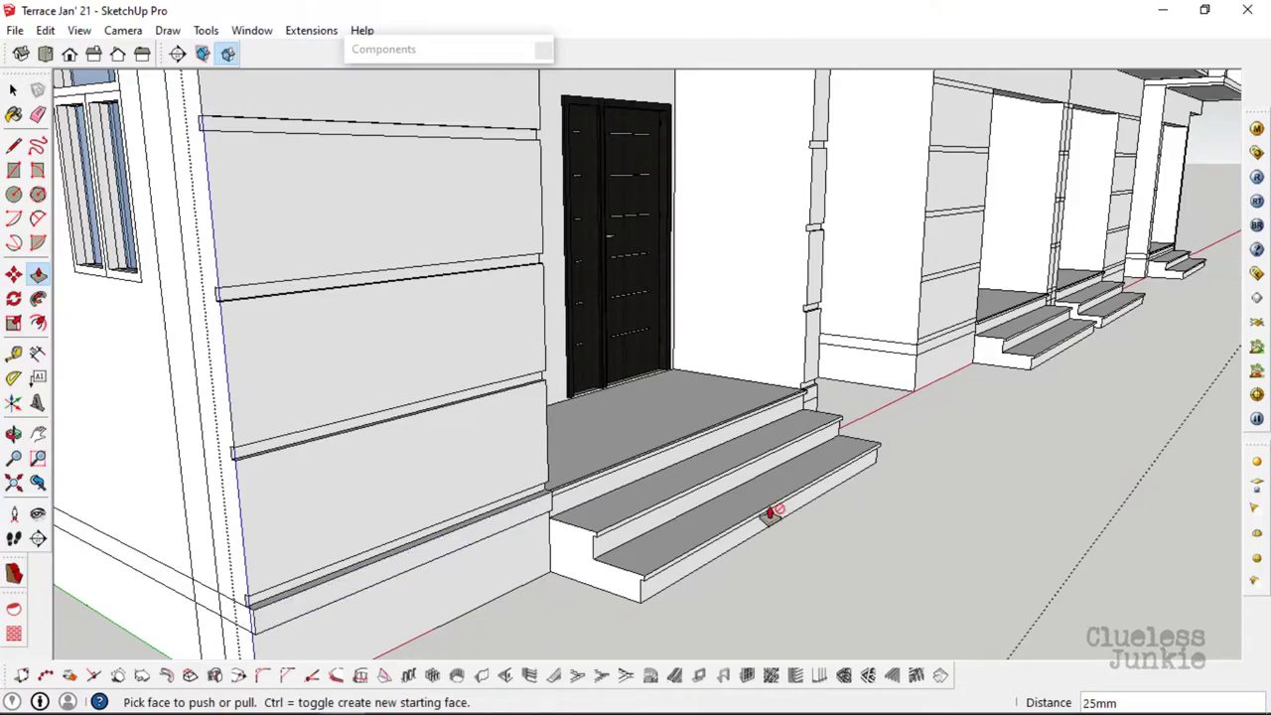
{"action": "middle_click_drag", "start_coordinate": [771, 513], "coordinate": [415, 584]}
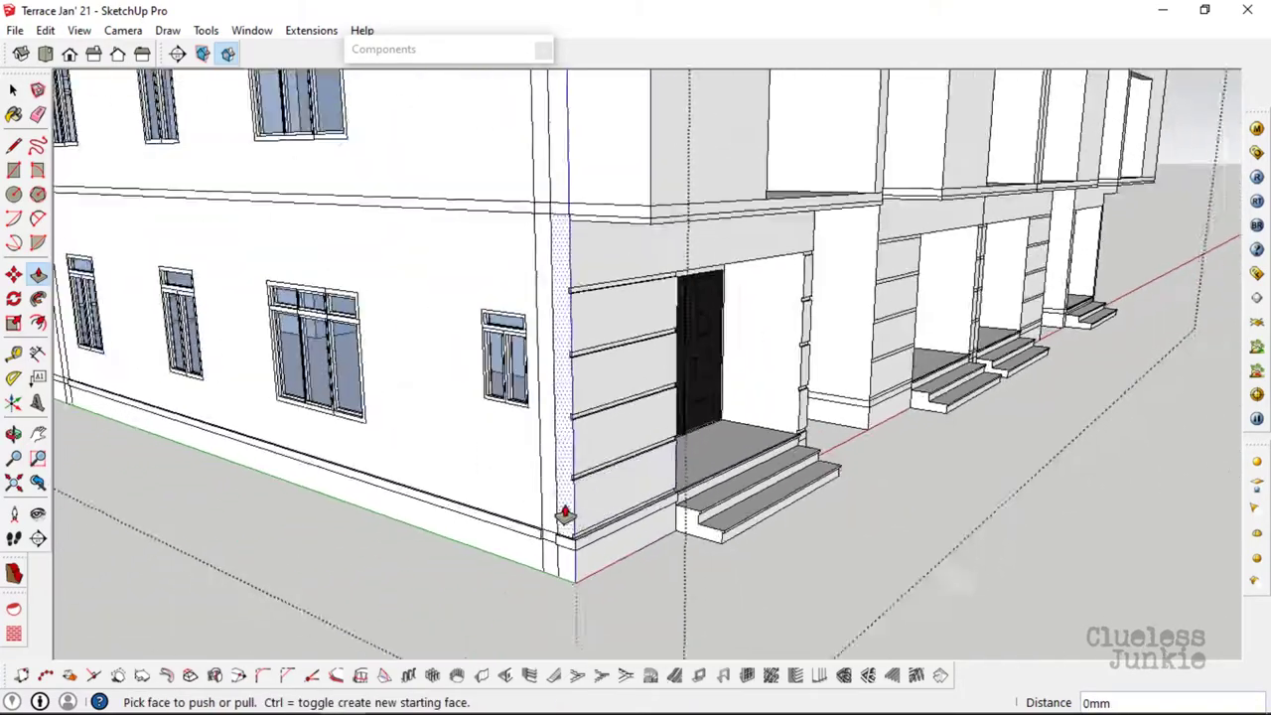
{"action": "scroll", "coordinate": [564, 514], "scroll_direction": "up", "scroll_amount": 2}
{"action": "middle_click_drag", "start_coordinate": [564, 514], "coordinate": [509, 353]}
{"action": "scroll", "coordinate": [539, 363], "scroll_direction": "down", "scroll_amount": 3}
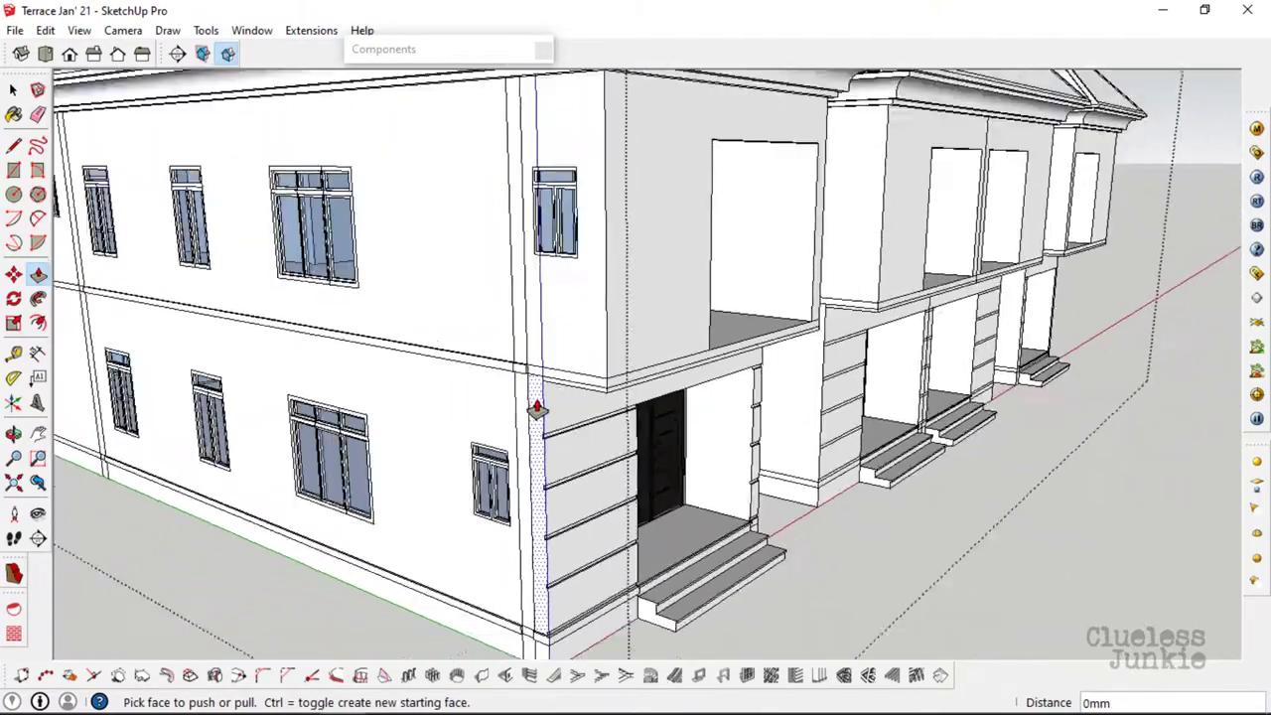
{"action": "scroll", "coordinate": [521, 401], "scroll_direction": "up", "scroll_amount": 2}
{"action": "mouse_move", "coordinate": [503, 397]}
{"action": "middle_mouse_down"}
{"action": "mouse_move", "coordinate": [521, 405]}
{"action": "mouse_move", "coordinate": [488, 403]}
{"action": "mouse_move", "coordinate": [898, 549]}
{"action": "middle_mouse_up"}
{"action": "scroll", "coordinate": [898, 549], "scroll_direction": "up", "scroll_amount": 3}
{"action": "scroll", "coordinate": [951, 541], "scroll_direction": "down", "scroll_amount": 3}
{"action": "scroll", "coordinate": [1078, 213], "scroll_direction": "up", "scroll_amount": 2}
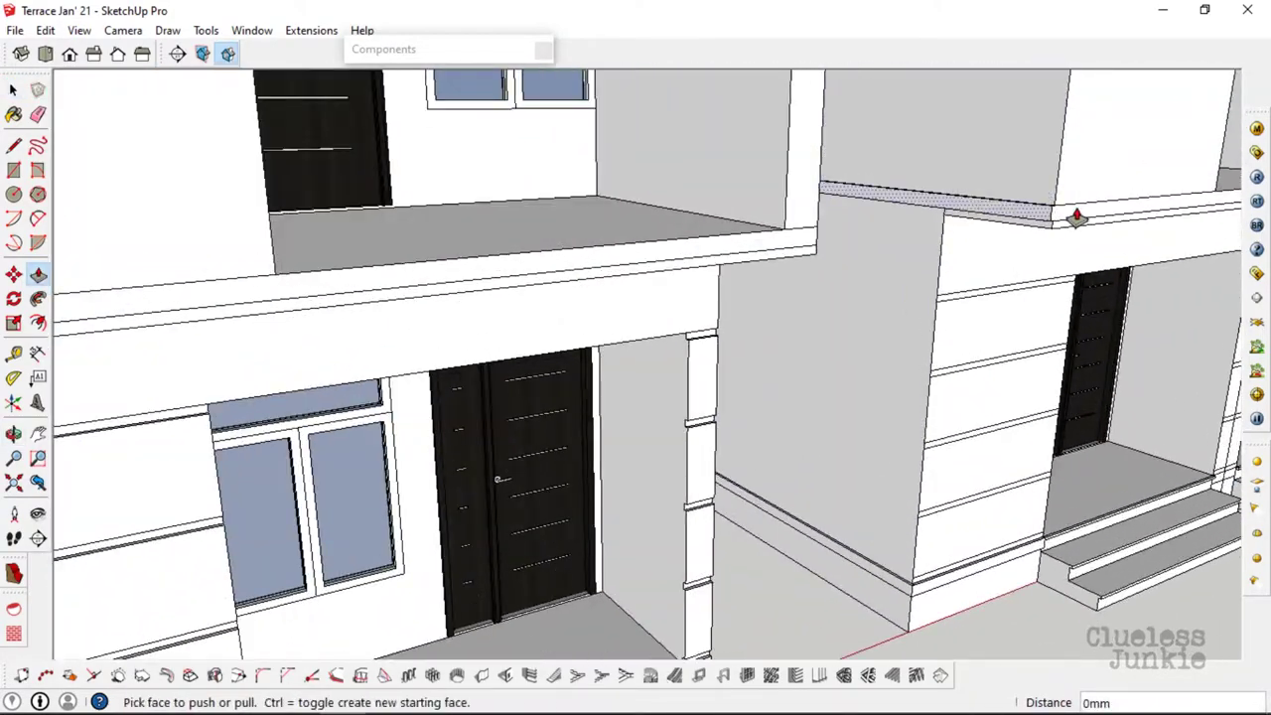
{"action": "mouse_move", "coordinate": [1079, 212]}
{"action": "middle_mouse_down"}
{"action": "mouse_move", "coordinate": [440, 267]}
{"action": "mouse_move", "coordinate": [830, 296]}
{"action": "middle_mouse_up"}
{"action": "scroll", "coordinate": [693, 244], "scroll_direction": "down", "scroll_amount": 3}
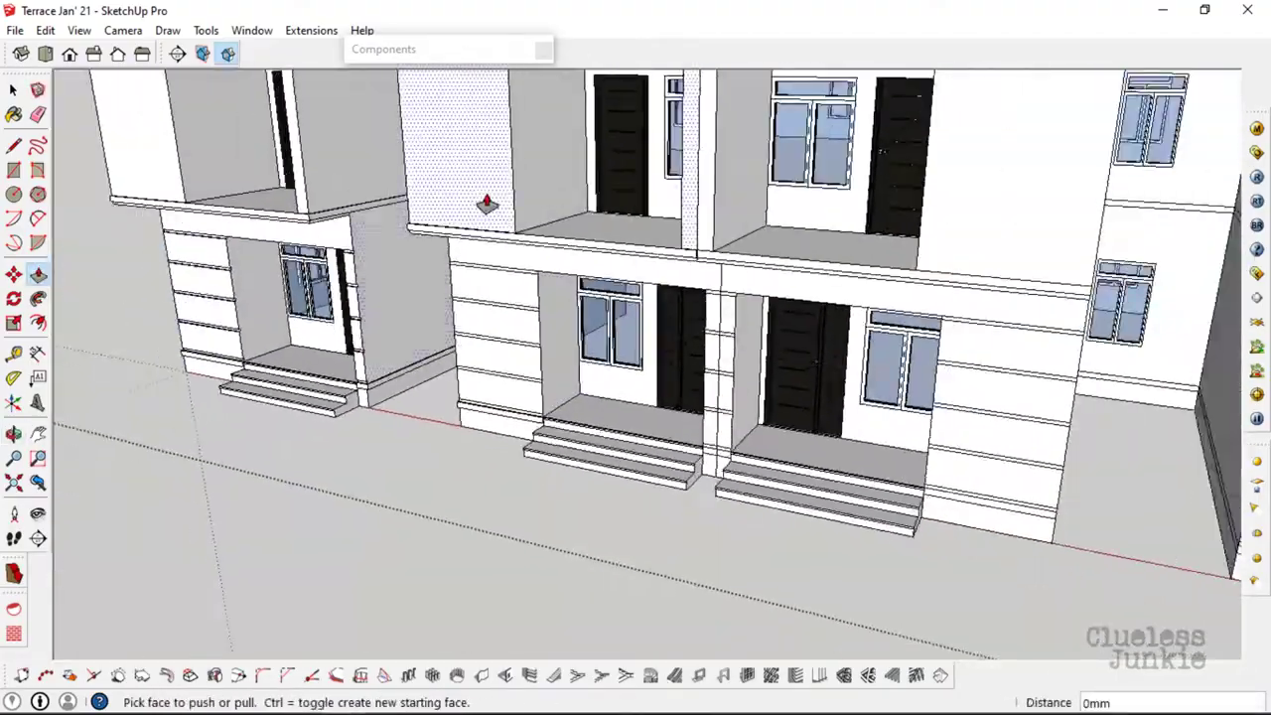
{"action": "scroll", "coordinate": [487, 204], "scroll_direction": "up", "scroll_amount": 2}
{"action": "scroll", "coordinate": [888, 329], "scroll_direction": "down", "scroll_amount": 3}
{"action": "scroll", "coordinate": [927, 272], "scroll_direction": "up", "scroll_amount": 3}
{"action": "scroll", "coordinate": [871, 263], "scroll_direction": "up", "scroll_amount": 1}
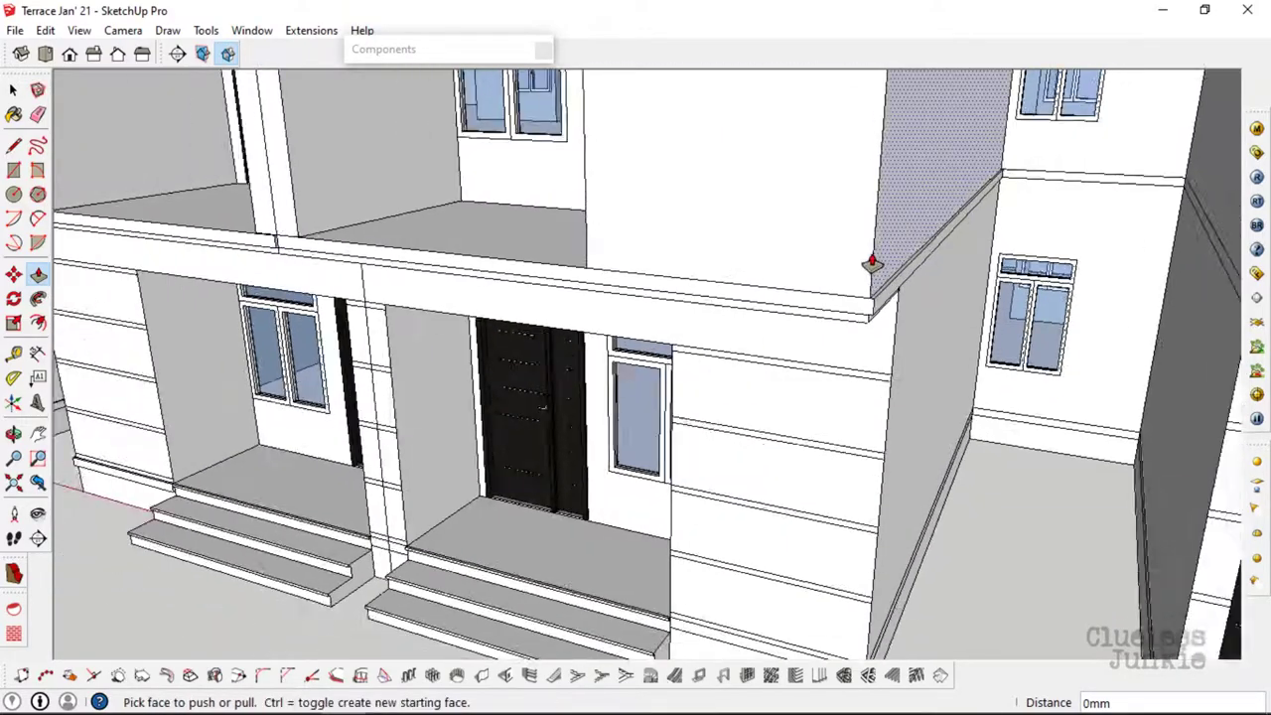
{"action": "scroll", "coordinate": [1208, 255], "scroll_direction": "down", "scroll_amount": 3}
{"action": "scroll", "coordinate": [1208, 261], "scroll_direction": "up", "scroll_amount": 3}
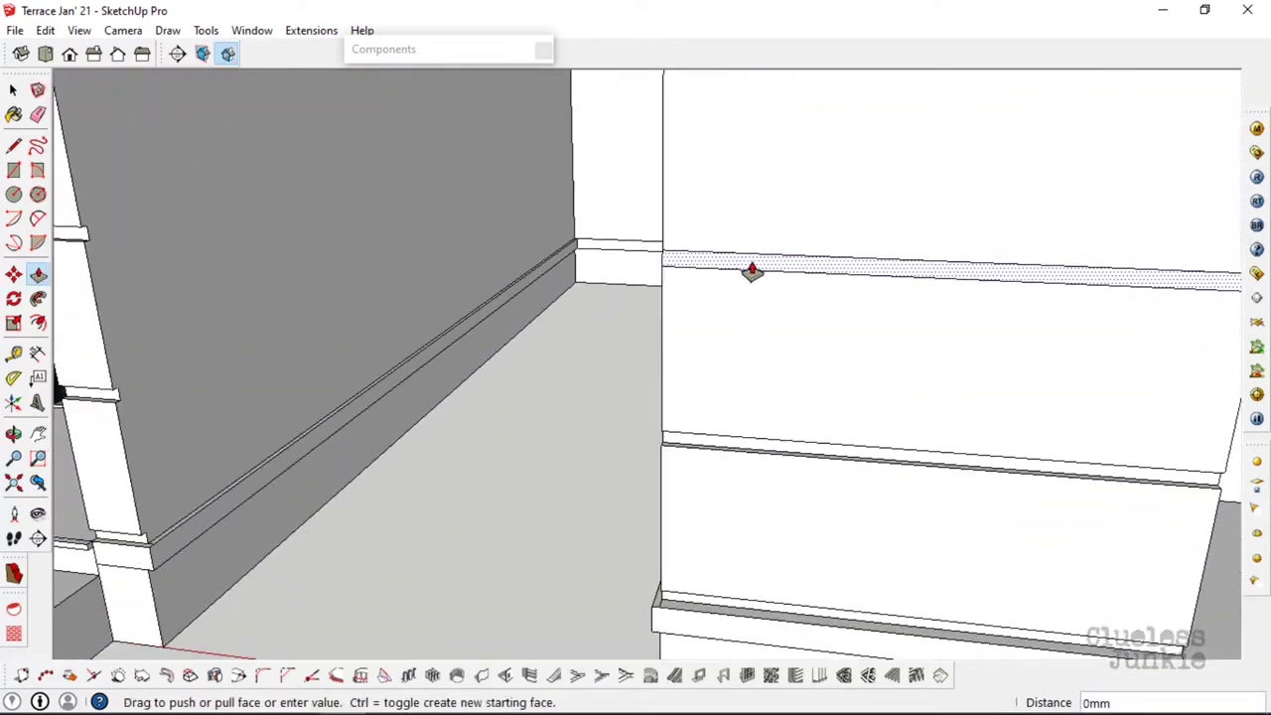
{"action": "scroll", "coordinate": [752, 271], "scroll_direction": "down", "scroll_amount": 3}
{"action": "scroll", "coordinate": [761, 258], "scroll_direction": "up", "scroll_amount": 3}
{"action": "scroll", "coordinate": [400, 254], "scroll_direction": "down", "scroll_amount": 3}
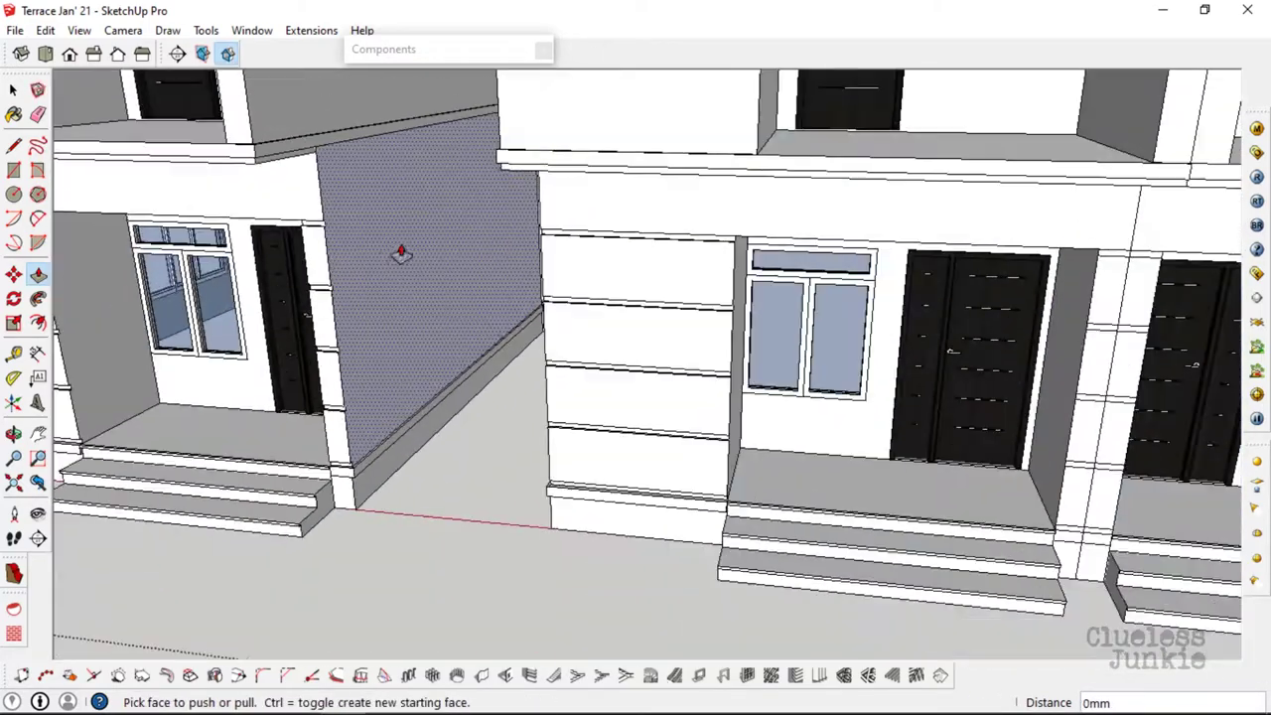
{"action": "scroll", "coordinate": [417, 273], "scroll_direction": "up", "scroll_amount": 3}
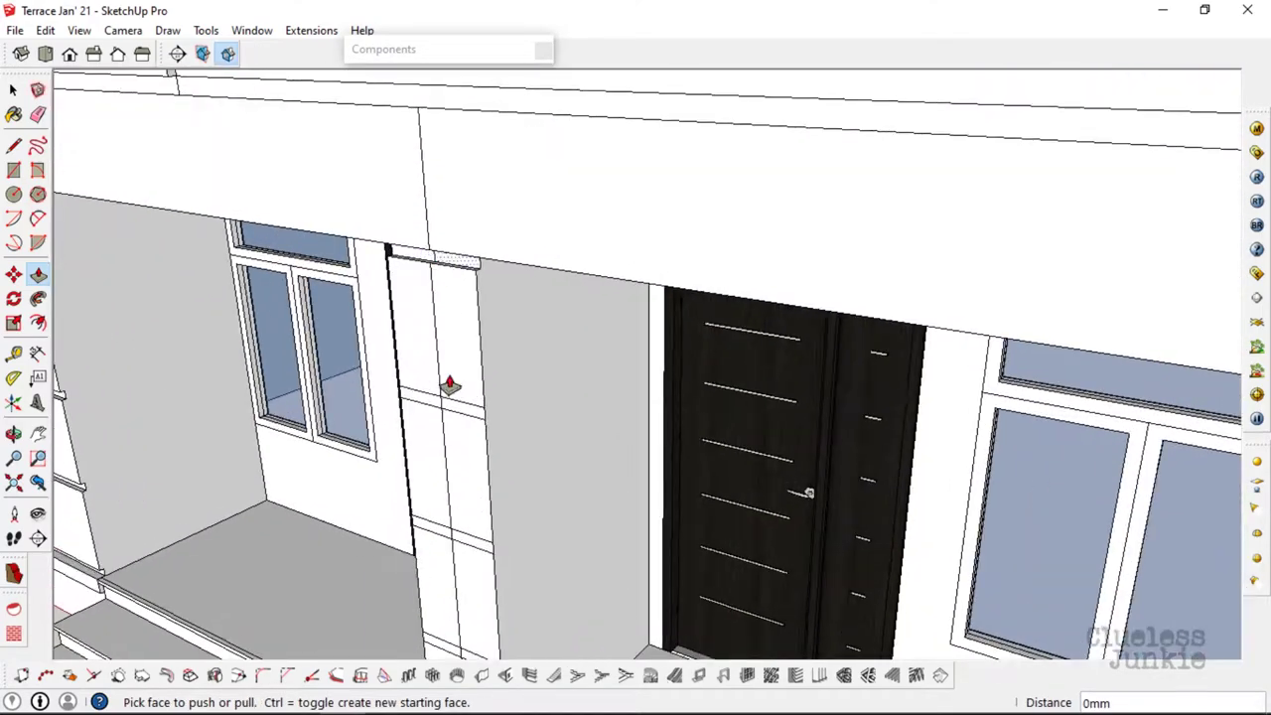
{"action": "scroll", "coordinate": [444, 486], "scroll_direction": "up", "scroll_amount": 2}
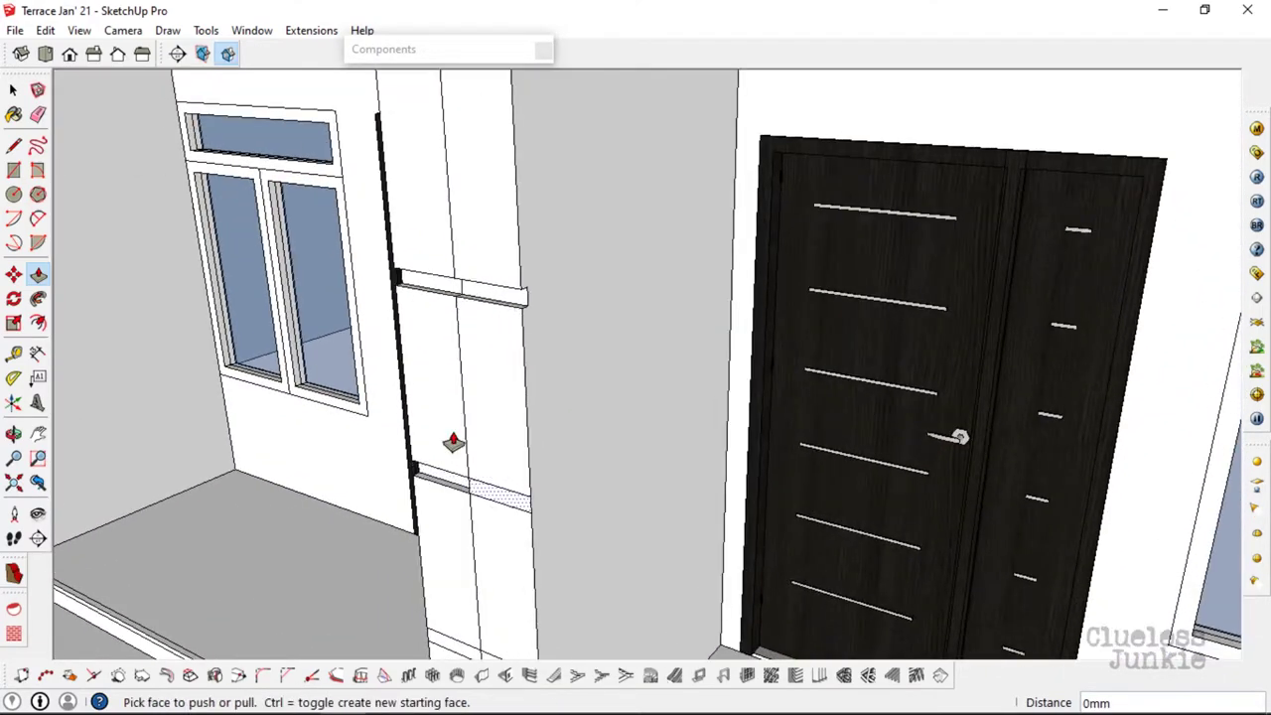
{"action": "scroll", "coordinate": [457, 474], "scroll_direction": "down", "scroll_amount": 3}
{"action": "scroll", "coordinate": [507, 506], "scroll_direction": "down", "scroll_amount": 3}
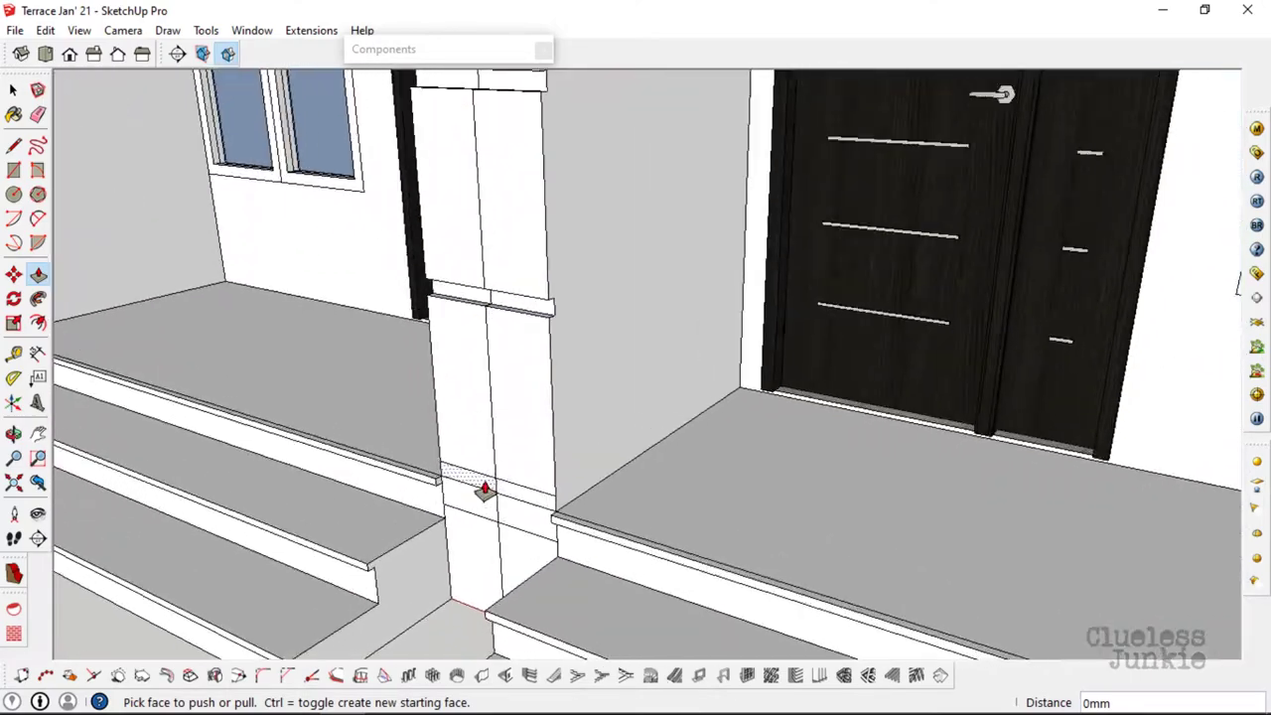
{"action": "scroll", "coordinate": [394, 345], "scroll_direction": "down", "scroll_amount": 5}
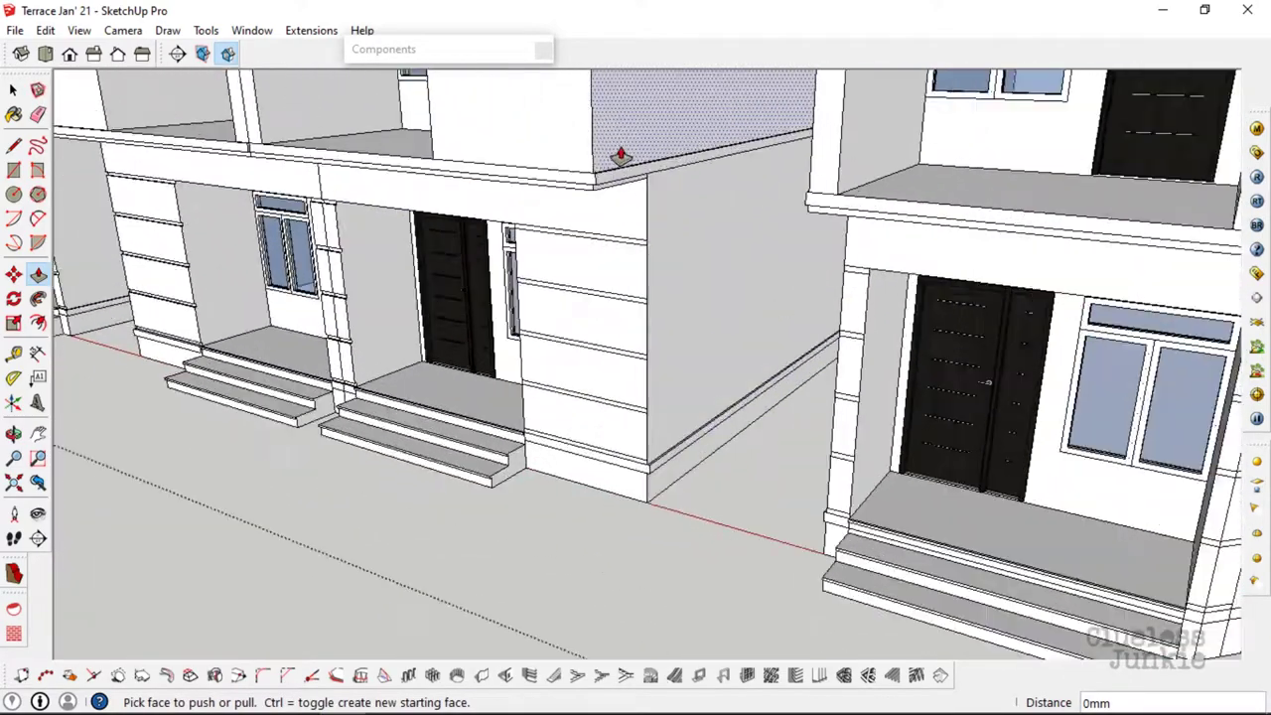
{"action": "scroll", "coordinate": [601, 447], "scroll_direction": "down", "scroll_amount": 2}
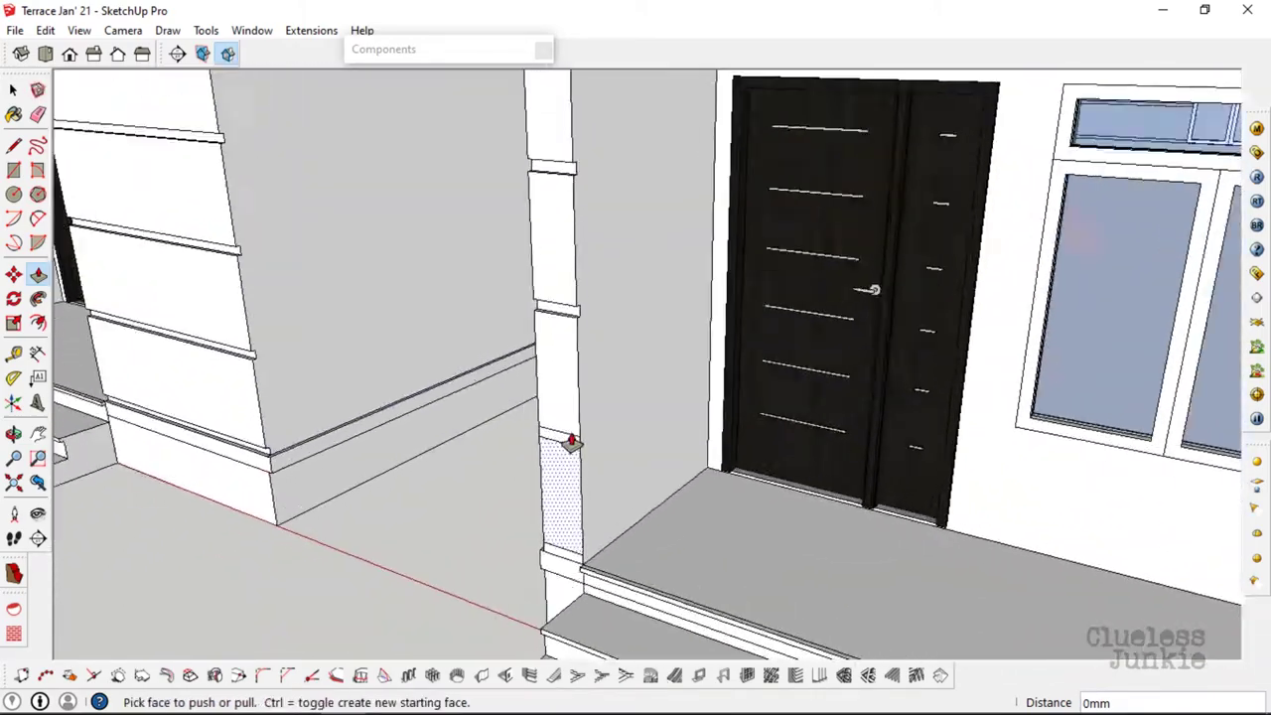
{"action": "scroll", "coordinate": [520, 359], "scroll_direction": "down", "scroll_amount": 2}
{"action": "scroll", "coordinate": [431, 408], "scroll_direction": "down", "scroll_amount": 3}
{"action": "scroll", "coordinate": [605, 130], "scroll_direction": "up", "scroll_amount": 2}
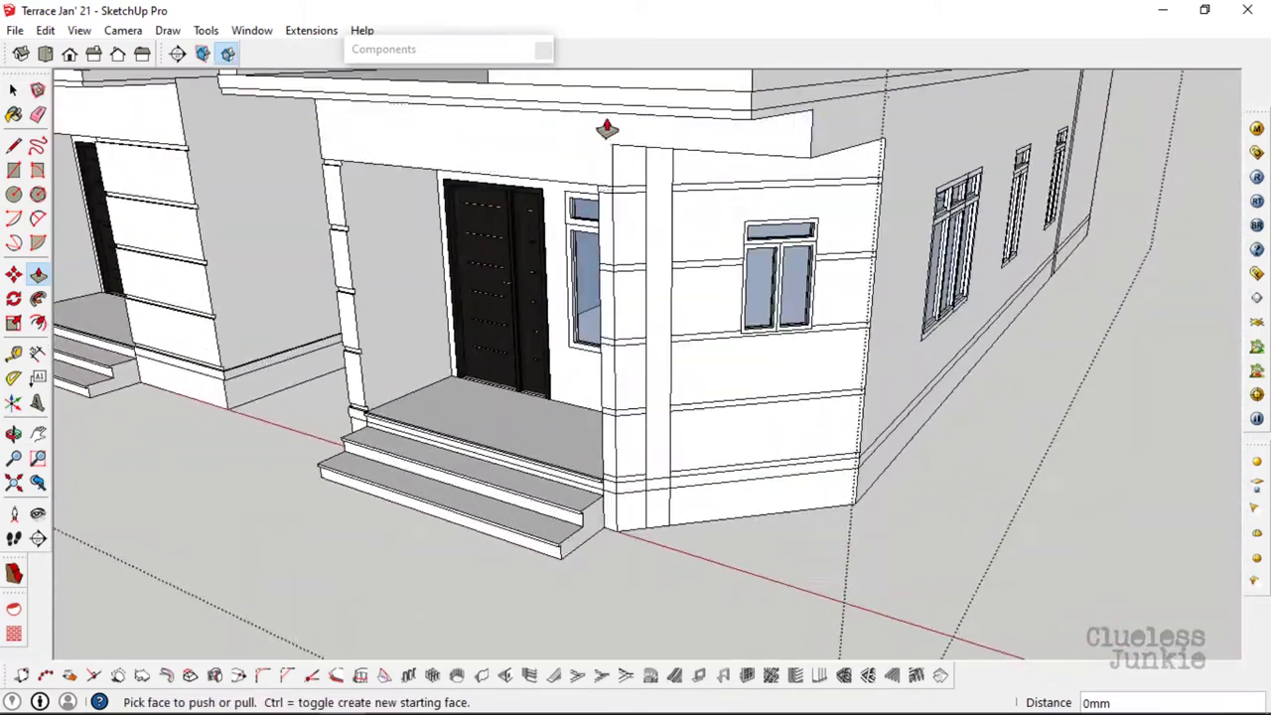
{"action": "scroll", "coordinate": [601, 296], "scroll_direction": "up", "scroll_amount": 2}
{"action": "scroll", "coordinate": [582, 232], "scroll_direction": "up", "scroll_amount": 2}
{"action": "scroll", "coordinate": [605, 548], "scroll_direction": "up", "scroll_amount": 2}
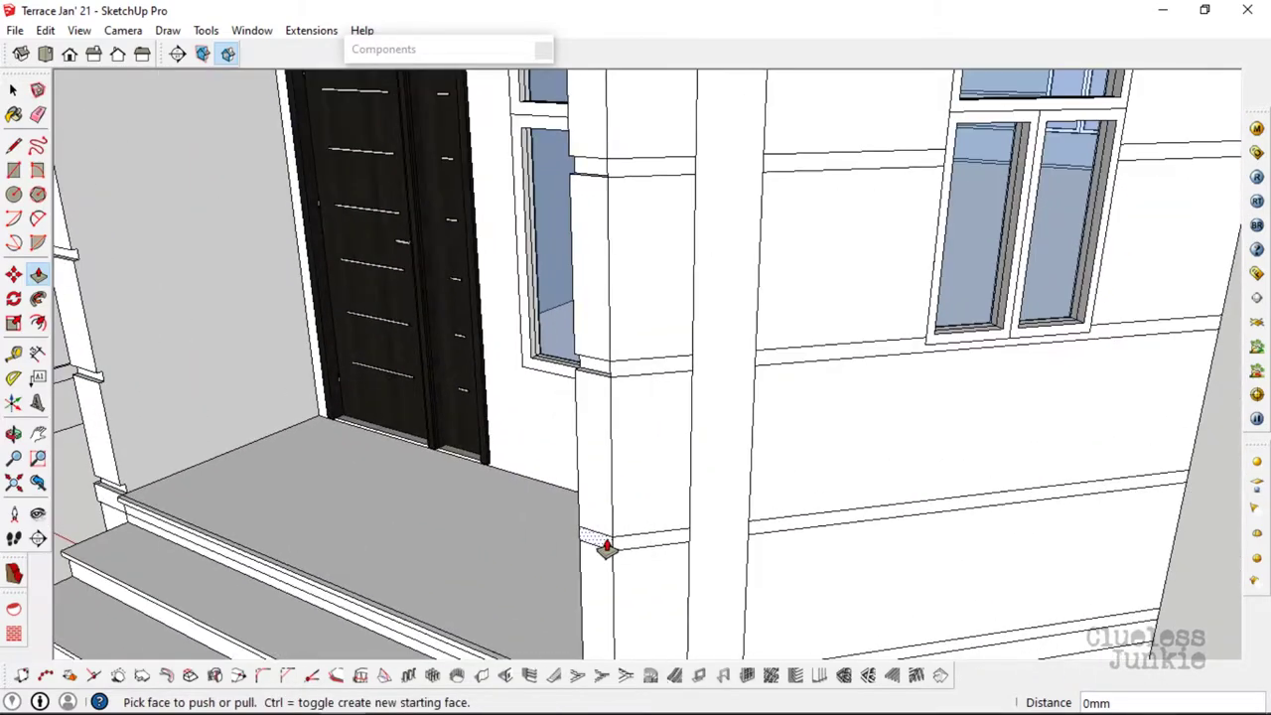
{"action": "scroll", "coordinate": [567, 505], "scroll_direction": "down", "scroll_amount": 2}
- Test Push/Pull on the porch column band and the wall band beside the window, leaving depths unchanged
{"action": "left_click", "coordinate": [596, 505]}
{"action": "scroll", "coordinate": [612, 505], "scroll_direction": "up", "scroll_amount": 2}
{"action": "scroll", "coordinate": [616, 357], "scroll_direction": "up", "scroll_amount": 2}
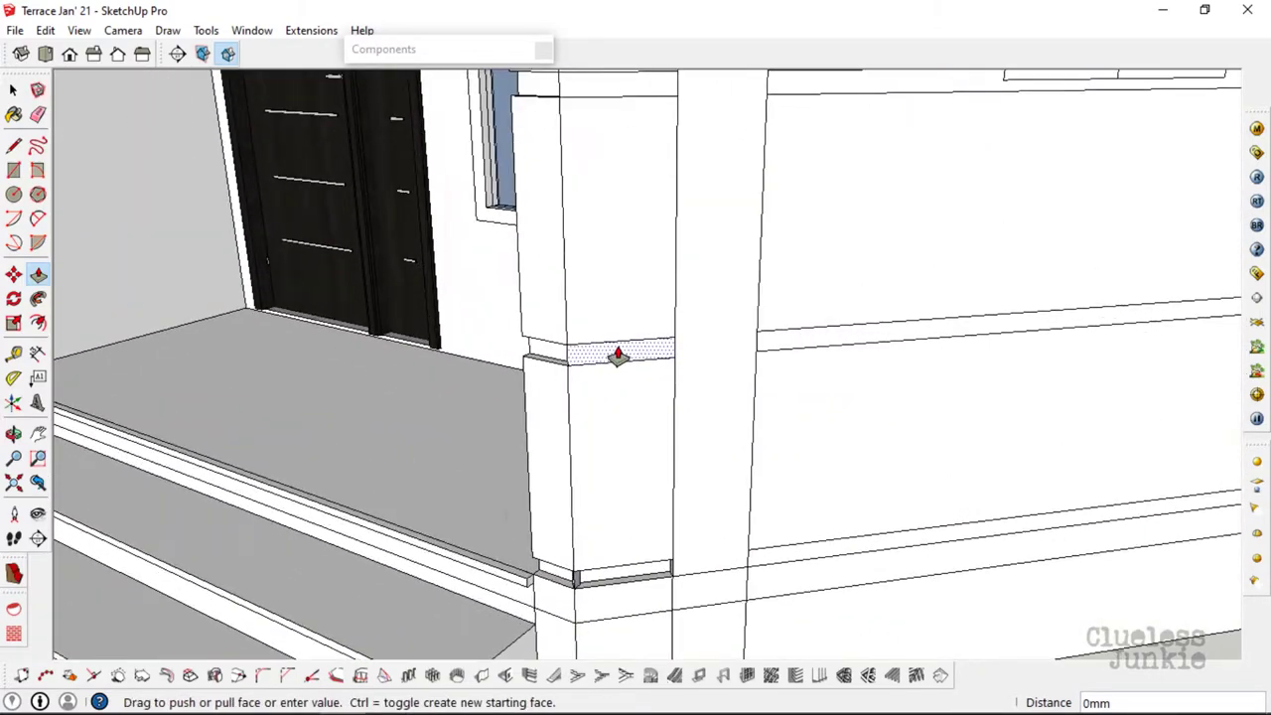
{"action": "left_click", "coordinate": [574, 212]}
{"action": "scroll", "coordinate": [576, 387], "scroll_direction": "down", "scroll_amount": 2}
{"action": "scroll", "coordinate": [576, 369], "scroll_direction": "down", "scroll_amount": 1}
{"action": "scroll", "coordinate": [576, 287], "scroll_direction": "up", "scroll_amount": 2}
{"action": "left_click", "coordinate": [576, 287]}
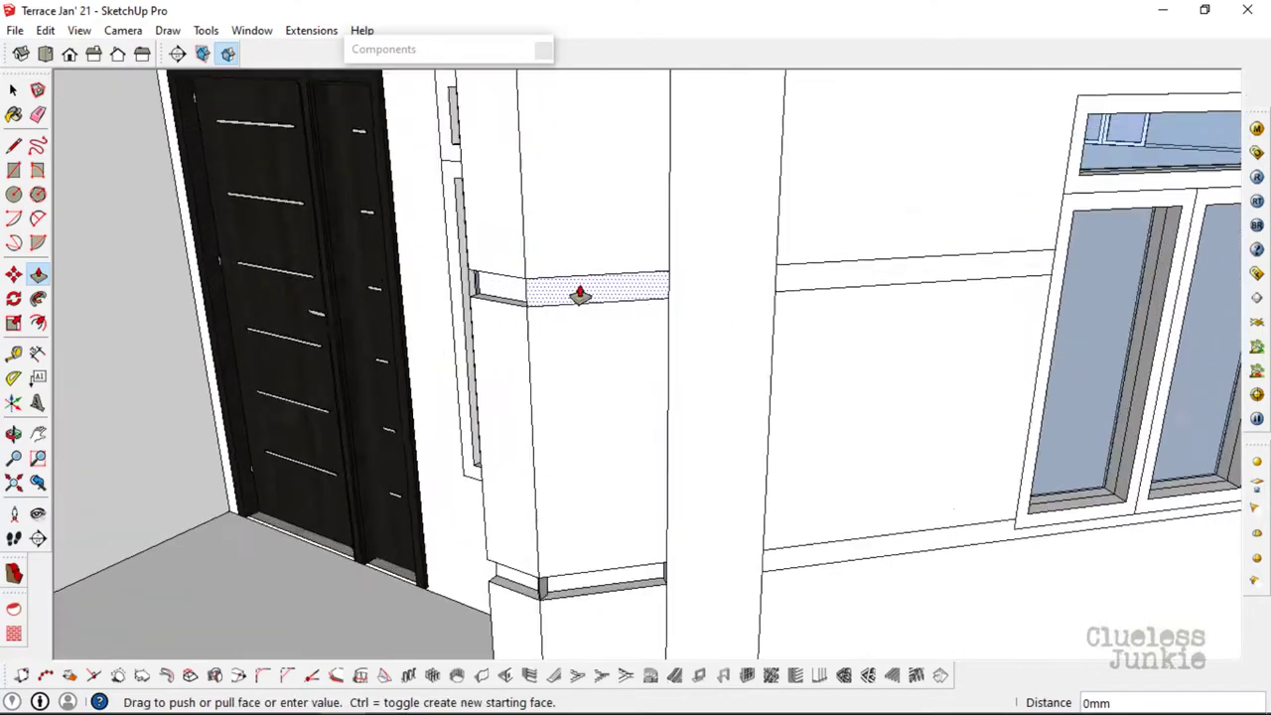
{"action": "scroll", "coordinate": [604, 126], "scroll_direction": "down", "scroll_amount": 3}
{"action": "left_click", "coordinate": [605, 126]}
{"action": "scroll", "coordinate": [579, 272], "scroll_direction": "up", "scroll_amount": 2}
{"action": "scroll", "coordinate": [771, 275], "scroll_direction": "down", "scroll_amount": 2}
{"action": "scroll", "coordinate": [573, 372], "scroll_direction": "up", "scroll_amount": 1}
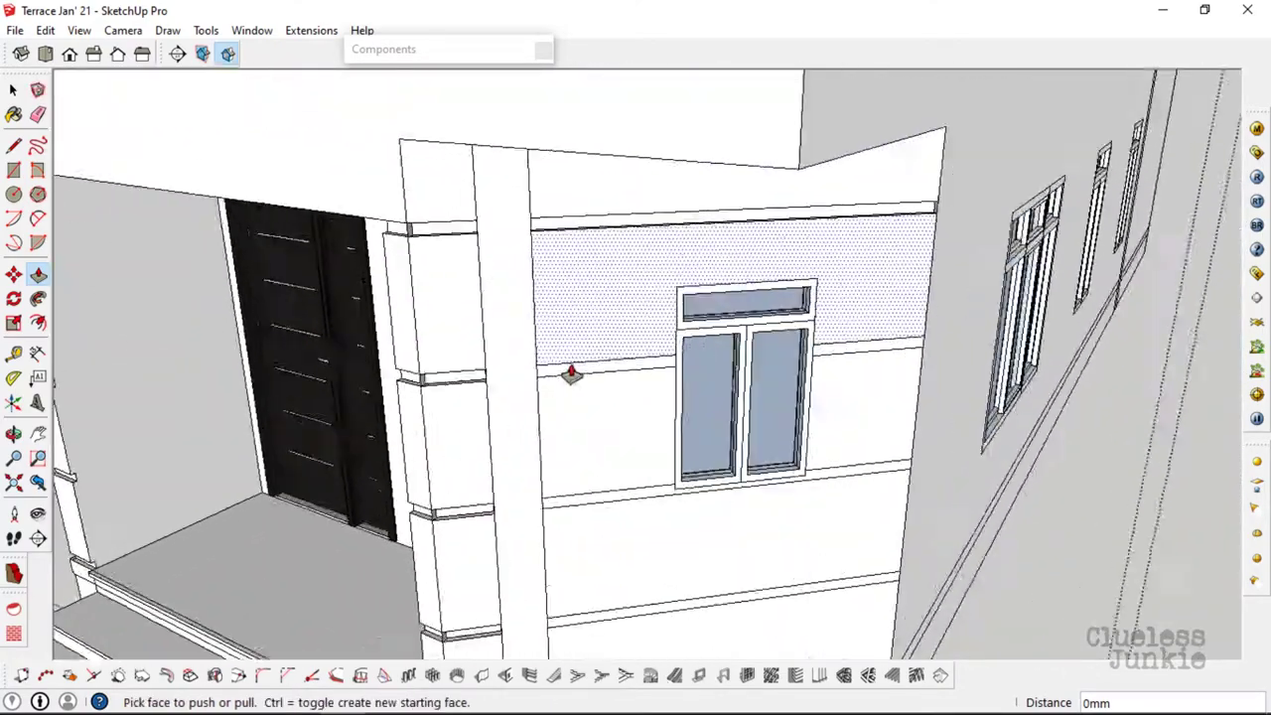
{"action": "scroll", "coordinate": [572, 369], "scroll_direction": "up", "scroll_amount": 2}
{"action": "left_click", "coordinate": [572, 370]}
{"action": "scroll", "coordinate": [880, 343], "scroll_direction": "up", "scroll_amount": 1}
{"action": "left_click", "coordinate": [599, 434]}
{"action": "scroll", "coordinate": [599, 434], "scroll_direction": "down", "scroll_amount": 1}
{"action": "scroll", "coordinate": [635, 247], "scroll_direction": "up", "scroll_amount": 1}
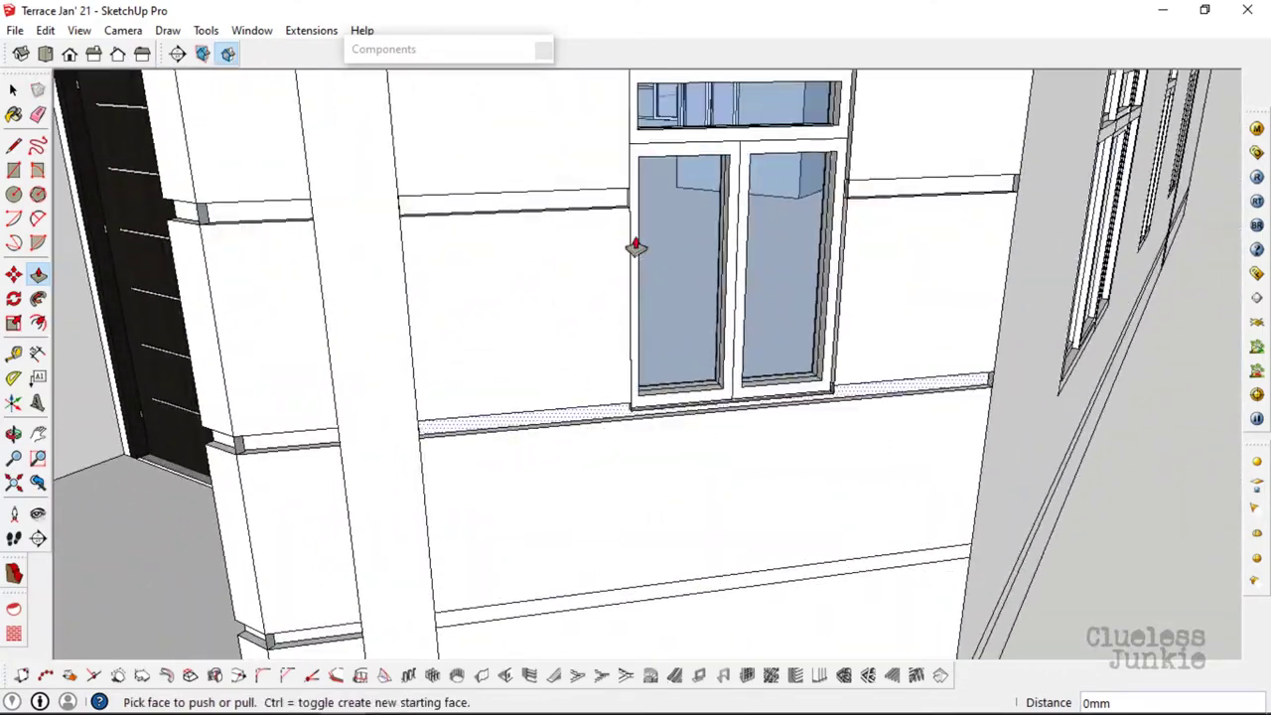
{"action": "scroll", "coordinate": [642, 273], "scroll_direction": "down", "scroll_amount": 2}
{"action": "scroll", "coordinate": [642, 273], "scroll_direction": "down", "scroll_amount": 2}
{"action": "scroll", "coordinate": [602, 431], "scroll_direction": "up", "scroll_amount": 2}
{"action": "scroll", "coordinate": [567, 513], "scroll_direction": "up", "scroll_amount": 1}
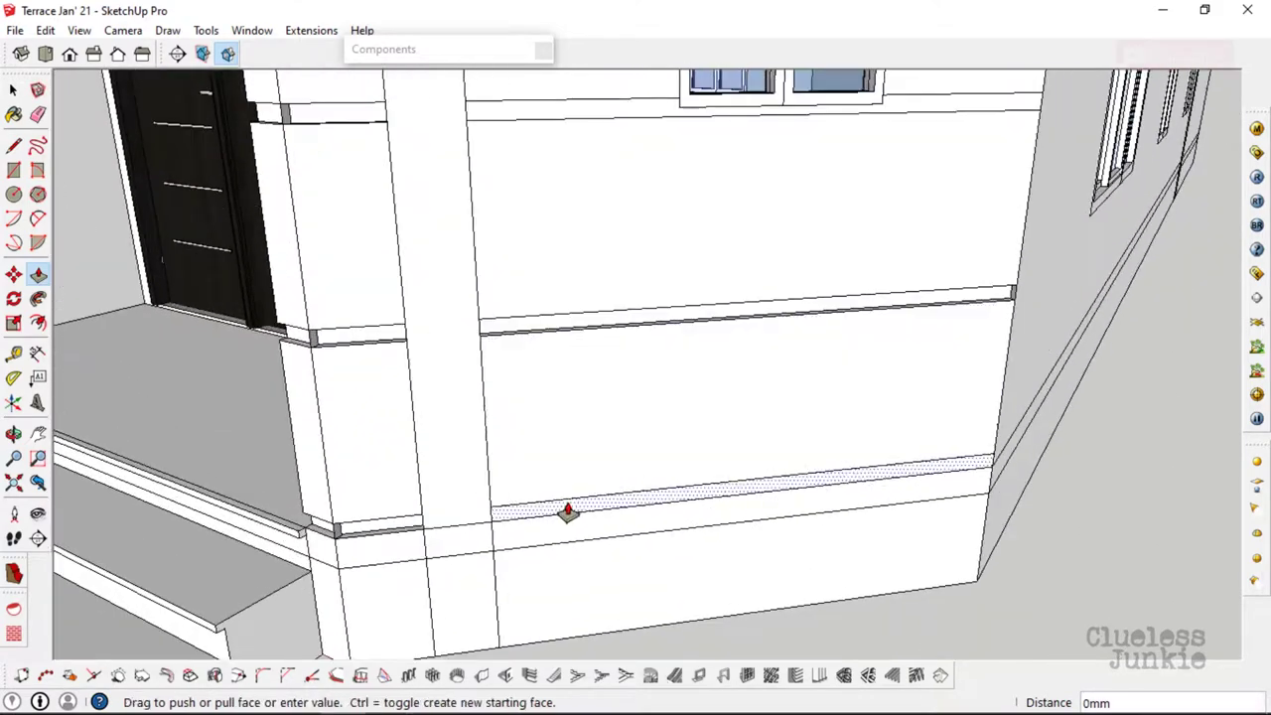
{"action": "mouse_move", "coordinate": [567, 513]}
{"action": "middle_mouse_down"}
{"action": "mouse_move", "coordinate": [785, 311]}
{"action": "mouse_move", "coordinate": [728, 151]}
{"action": "middle_mouse_up"}
- Draw a thin rectangle along the ledge under the end unit's window
{"action": "scroll", "coordinate": [554, 219], "scroll_direction": "up", "scroll_amount": 2}
{"action": "left_click", "coordinate": [553, 219]}
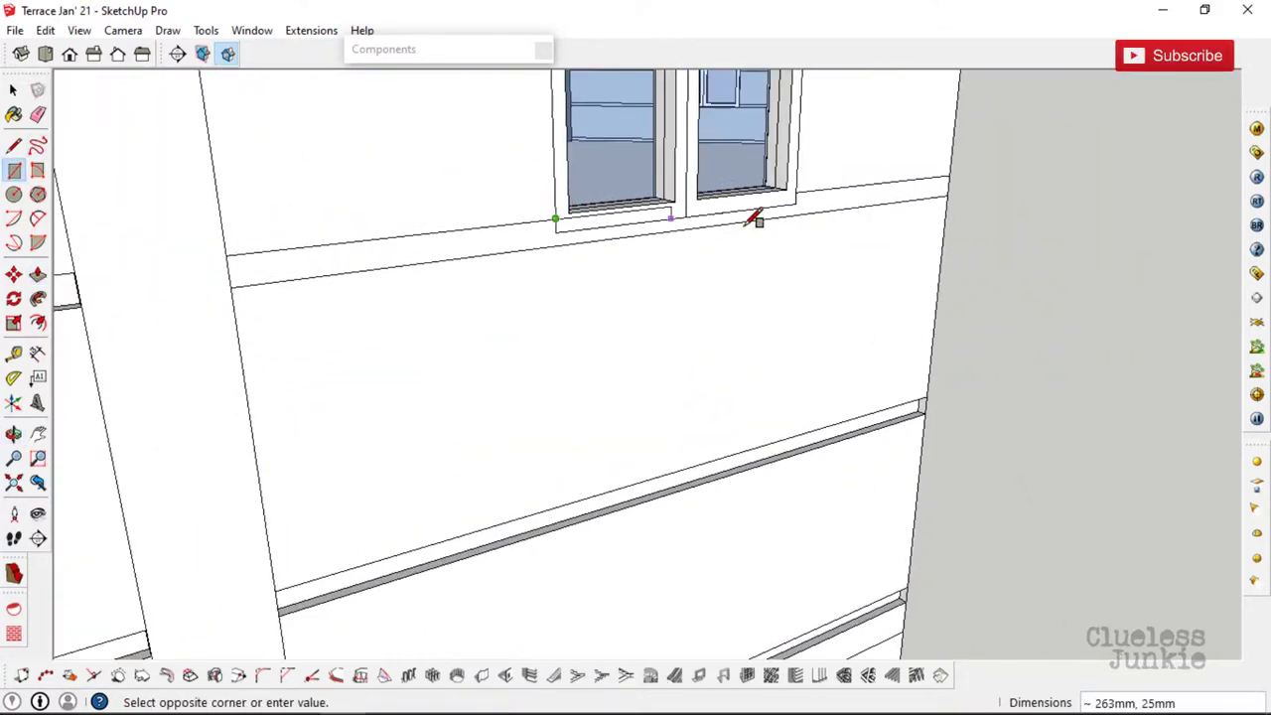
{"action": "left_click", "coordinate": [658, 204]}
{"action": "key", "text": "space"}
{"action": "middle_click_drag", "start_coordinate": [658, 205], "coordinate": [576, 226]}
{"action": "scroll", "coordinate": [571, 291], "scroll_direction": "down", "scroll_amount": 2}
{"action": "scroll", "coordinate": [556, 288], "scroll_direction": "up", "scroll_amount": 3}
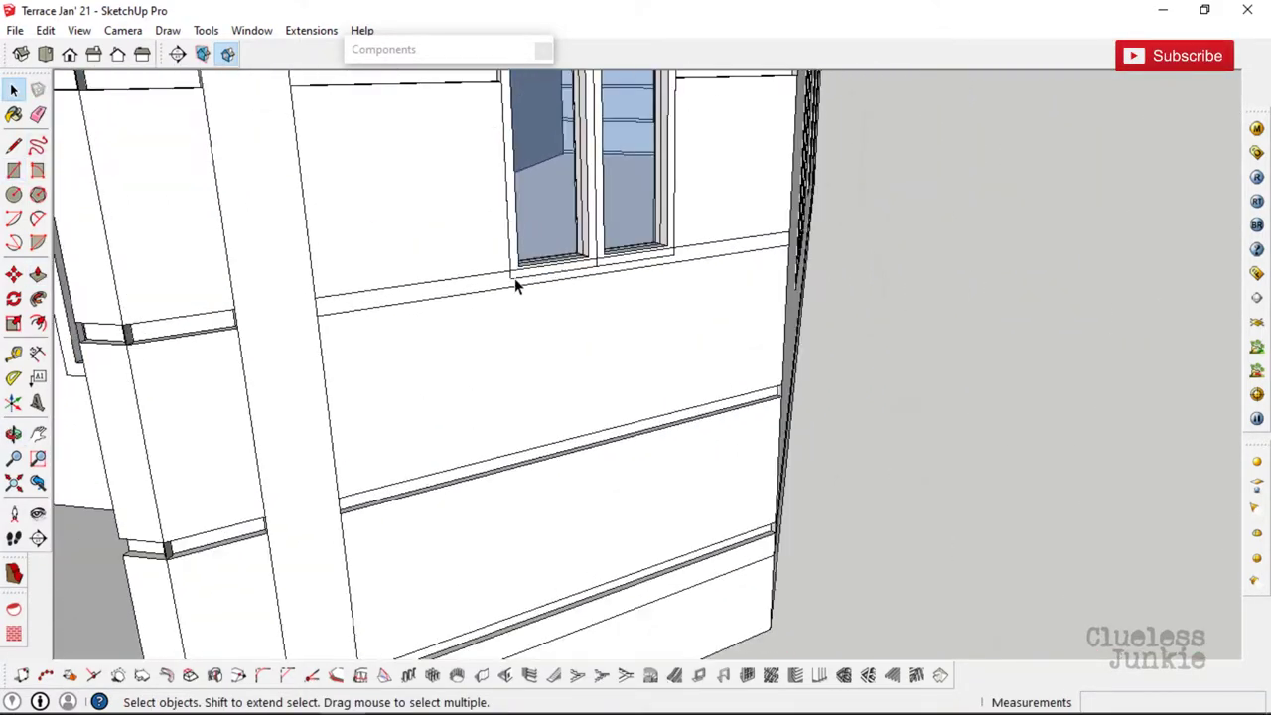
{"action": "mouse_move", "coordinate": [418, 306]}
{"action": "middle_mouse_down"}
{"action": "mouse_move", "coordinate": [567, 249]}
{"action": "mouse_move", "coordinate": [344, 247]}
{"action": "middle_mouse_up"}
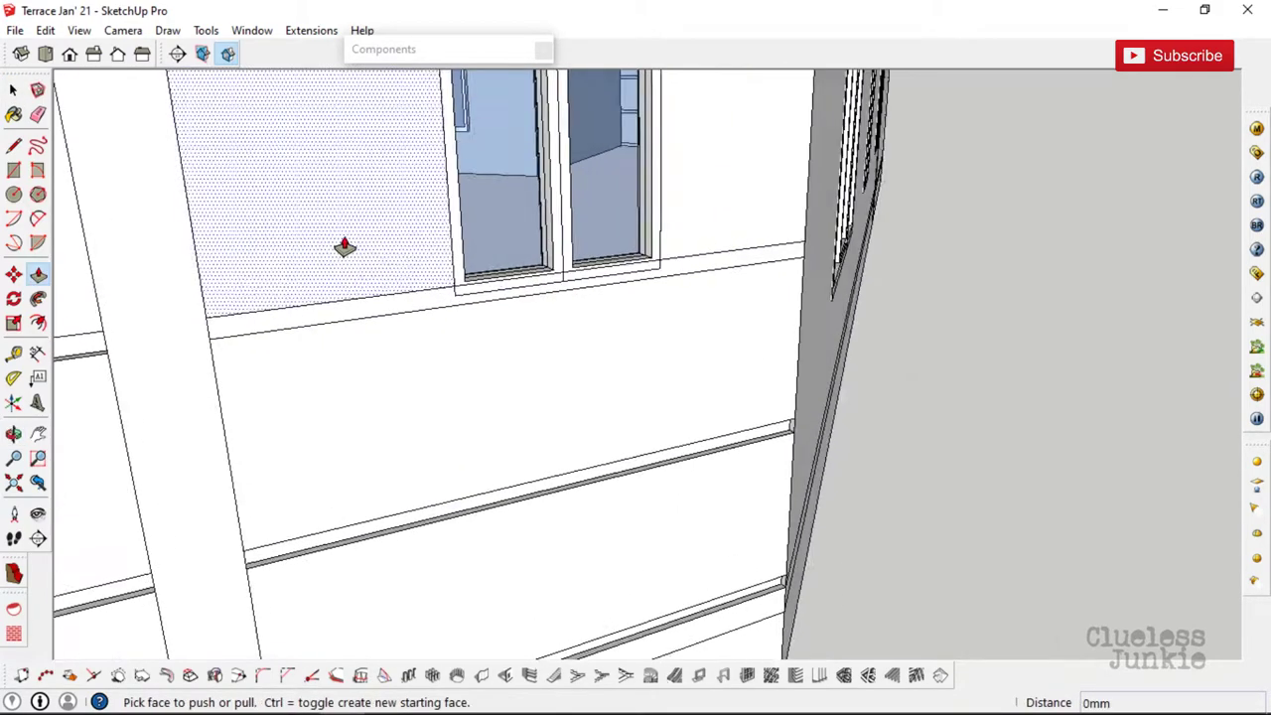
- Draw a line along the window bottom from its lower-left to lower-right corner
{"action": "key", "text": "l"}
{"action": "scroll", "coordinate": [488, 242], "scroll_direction": "up", "scroll_amount": 2}
{"action": "left_click", "coordinate": [473, 309]}
{"action": "scroll", "coordinate": [783, 295], "scroll_direction": "down", "scroll_amount": 2}
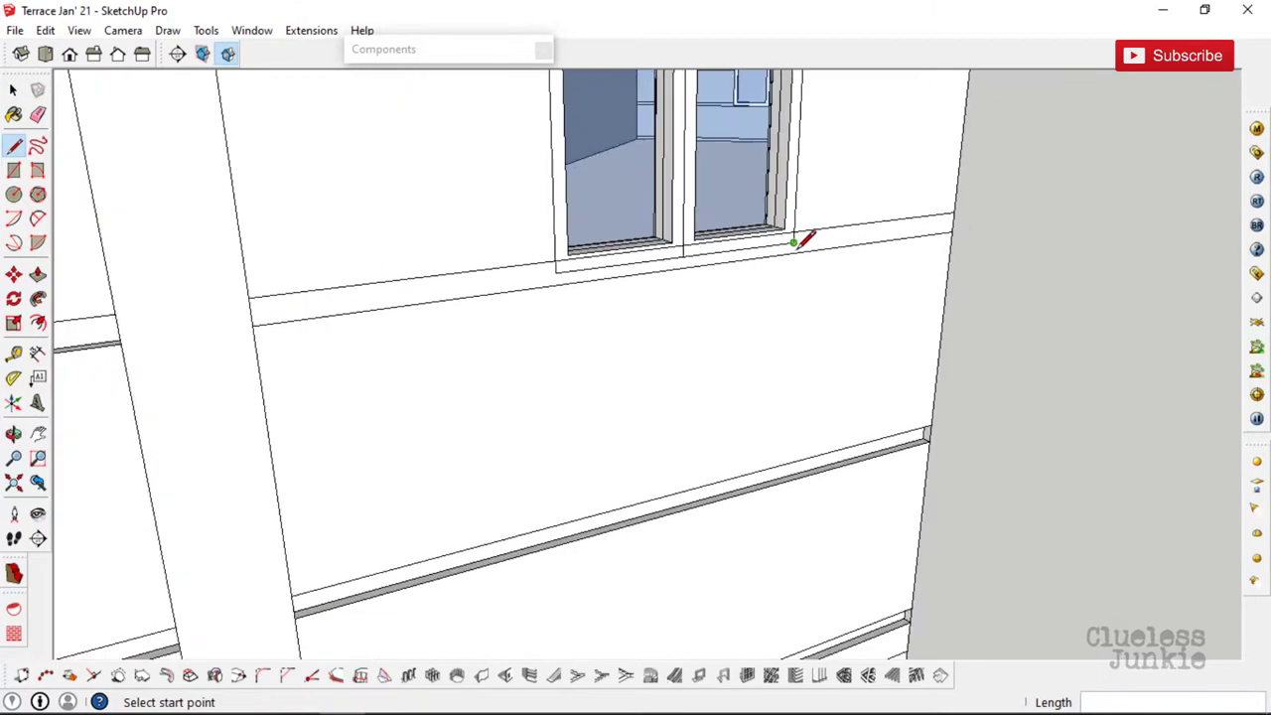
{"action": "left_click", "coordinate": [803, 238]}
{"action": "mouse_move", "coordinate": [815, 128]}
{"action": "middle_mouse_down"}
{"action": "mouse_move", "coordinate": [746, 242]}
{"action": "mouse_move", "coordinate": [698, 124]}
{"action": "middle_mouse_up"}
{"action": "key", "text": "space"}
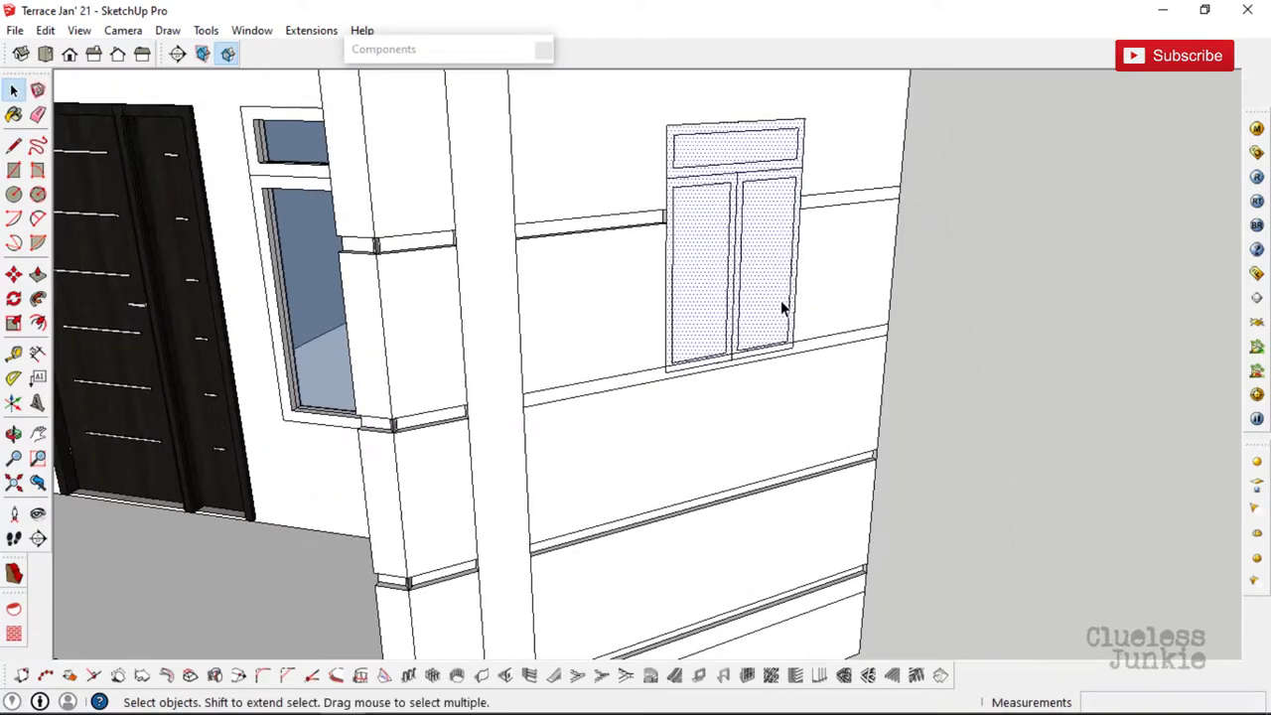
- Pull the base trim strip on the long side wall
{"action": "scroll", "coordinate": [781, 311], "scroll_direction": "up", "scroll_amount": 3}
{"action": "scroll", "coordinate": [809, 347], "scroll_direction": "down", "scroll_amount": 2}
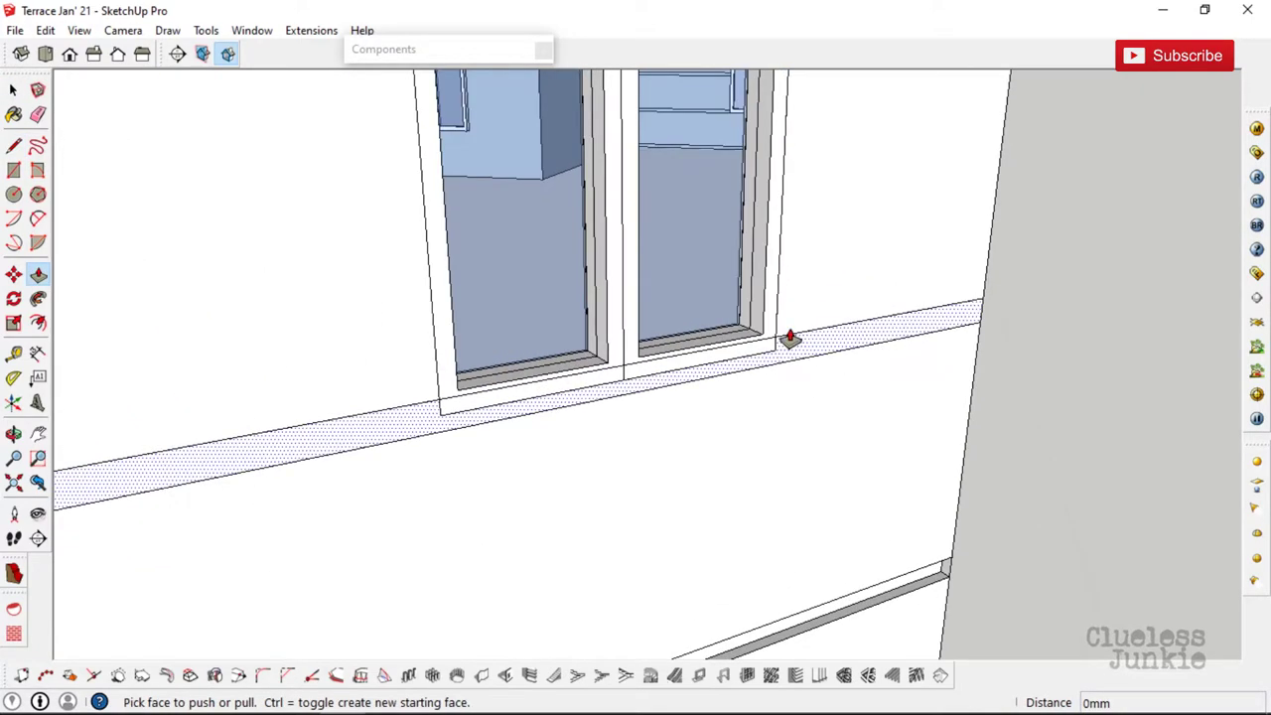
{"action": "scroll", "coordinate": [788, 340], "scroll_direction": "down", "scroll_amount": 3}
{"action": "middle_click_drag", "start_coordinate": [715, 317], "coordinate": [653, 368]}
{"action": "scroll", "coordinate": [820, 486], "scroll_direction": "up", "scroll_amount": 4}
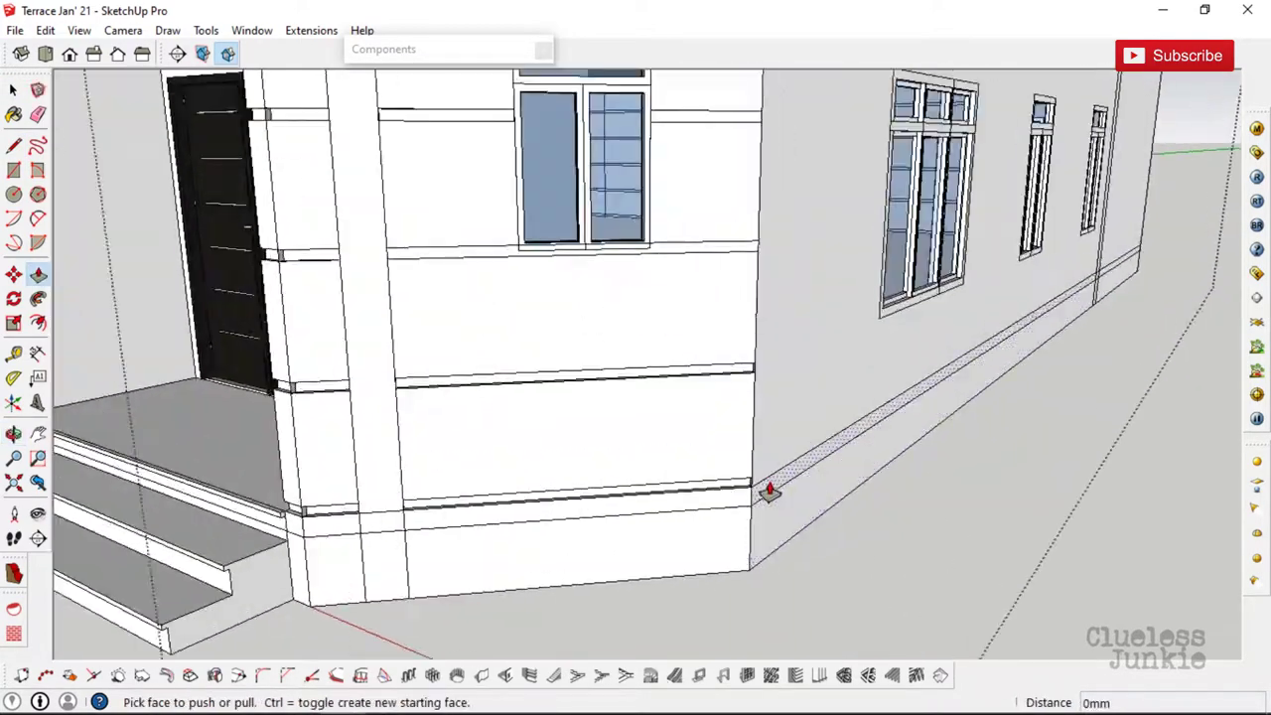
{"action": "left_click", "coordinate": [766, 489]}
{"action": "middle_click_drag", "start_coordinate": [723, 513], "coordinate": [452, 541]}
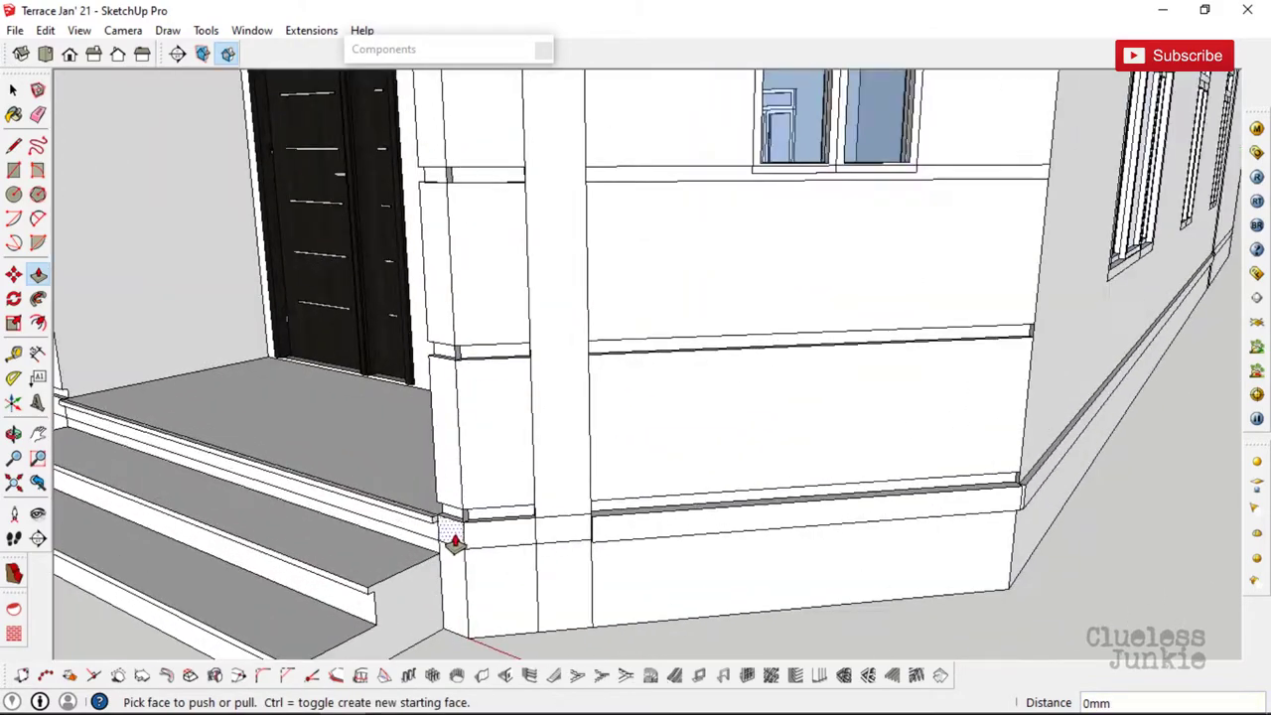
- Push the corner trim face and the face under the balcony to their final depth
{"action": "scroll", "coordinate": [511, 541], "scroll_direction": "up", "scroll_amount": 3}
{"action": "scroll", "coordinate": [508, 540], "scroll_direction": "up", "scroll_amount": 2}
{"action": "left_click", "coordinate": [504, 536]}
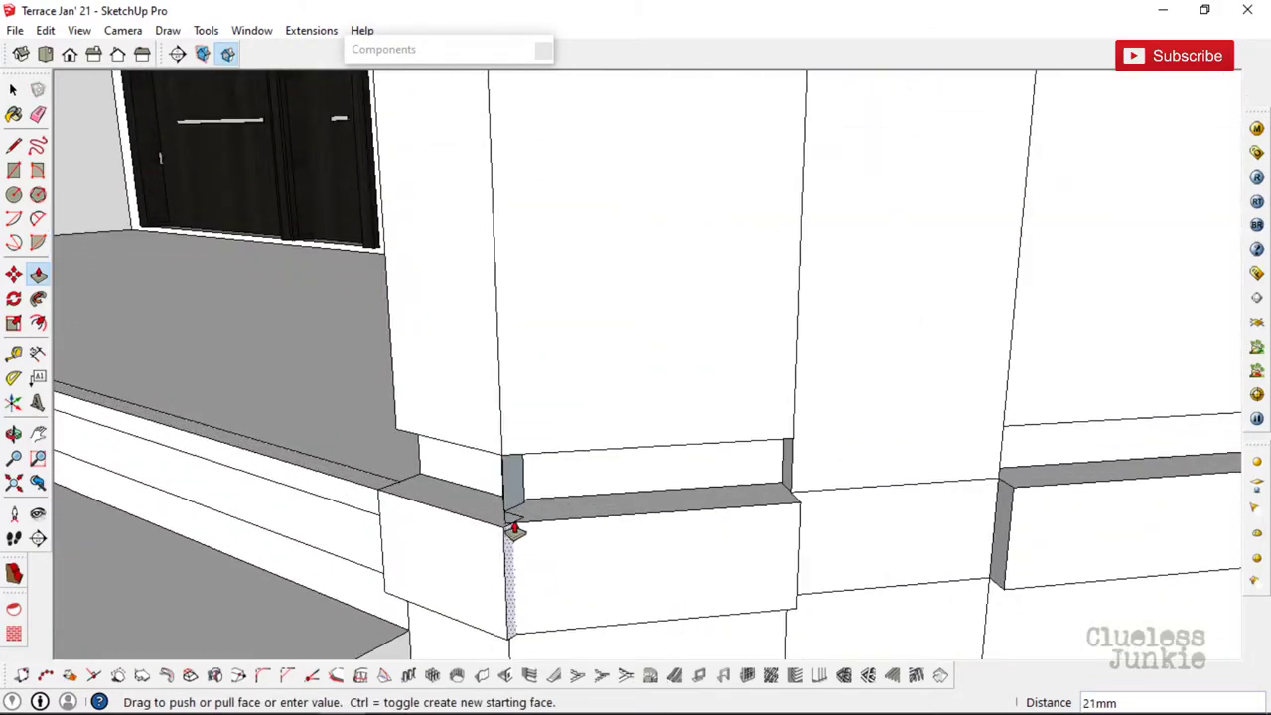
{"action": "scroll", "coordinate": [492, 551], "scroll_direction": "down", "scroll_amount": 4}
{"action": "scroll", "coordinate": [572, 587], "scroll_direction": "down", "scroll_amount": 2}
{"action": "scroll", "coordinate": [656, 440], "scroll_direction": "up", "scroll_amount": 2}
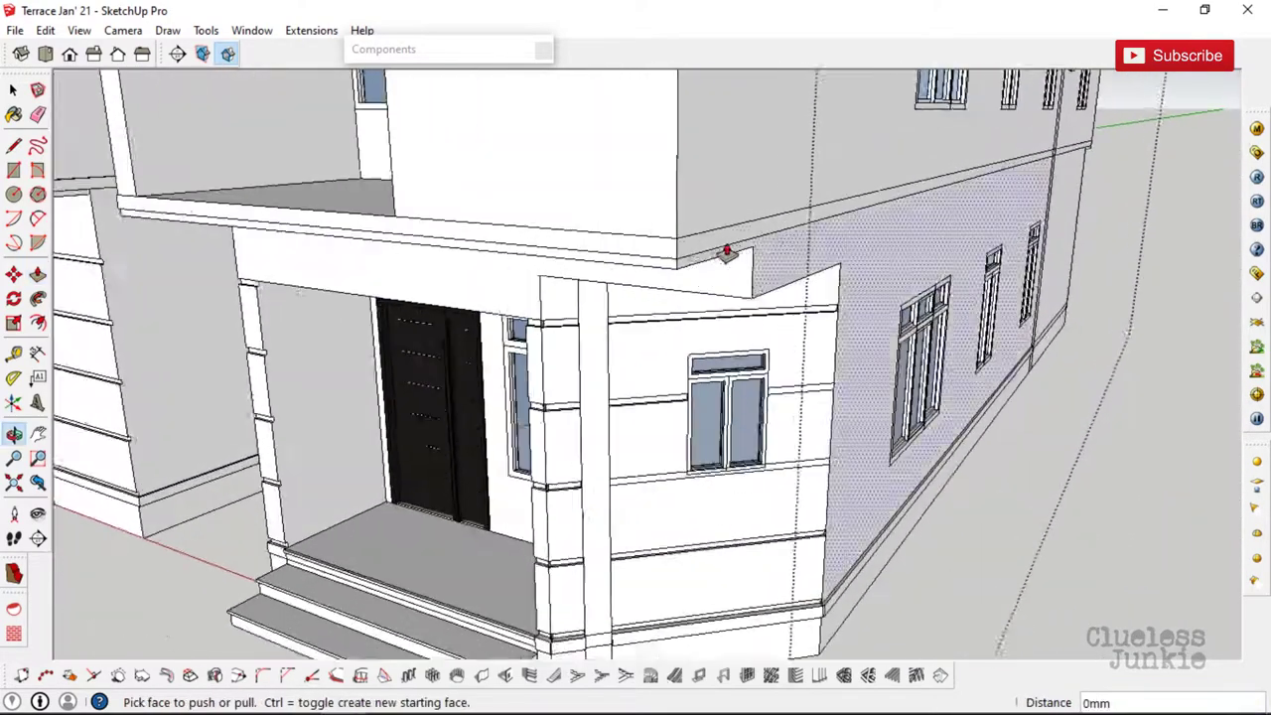
{"action": "left_click", "coordinate": [740, 250]}
{"action": "left_click", "coordinate": [876, 583]}
{"action": "scroll", "coordinate": [662, 320], "scroll_direction": "down", "scroll_amount": 3}
{"action": "scroll", "coordinate": [655, 368], "scroll_direction": "up", "scroll_amount": 1}
- Orbit and zoom to inspect the upper balcony, doors, building corner and plinth
{"action": "mouse_move", "coordinate": [656, 368]}
{"action": "middle_mouse_down"}
{"action": "mouse_move", "coordinate": [246, 340]}
{"action": "mouse_move", "coordinate": [483, 334]}
{"action": "mouse_move", "coordinate": [375, 295]}
{"action": "middle_mouse_up"}
{"action": "scroll", "coordinate": [374, 295], "scroll_direction": "down", "scroll_amount": 3}
{"action": "scroll", "coordinate": [383, 301], "scroll_direction": "up", "scroll_amount": 2}
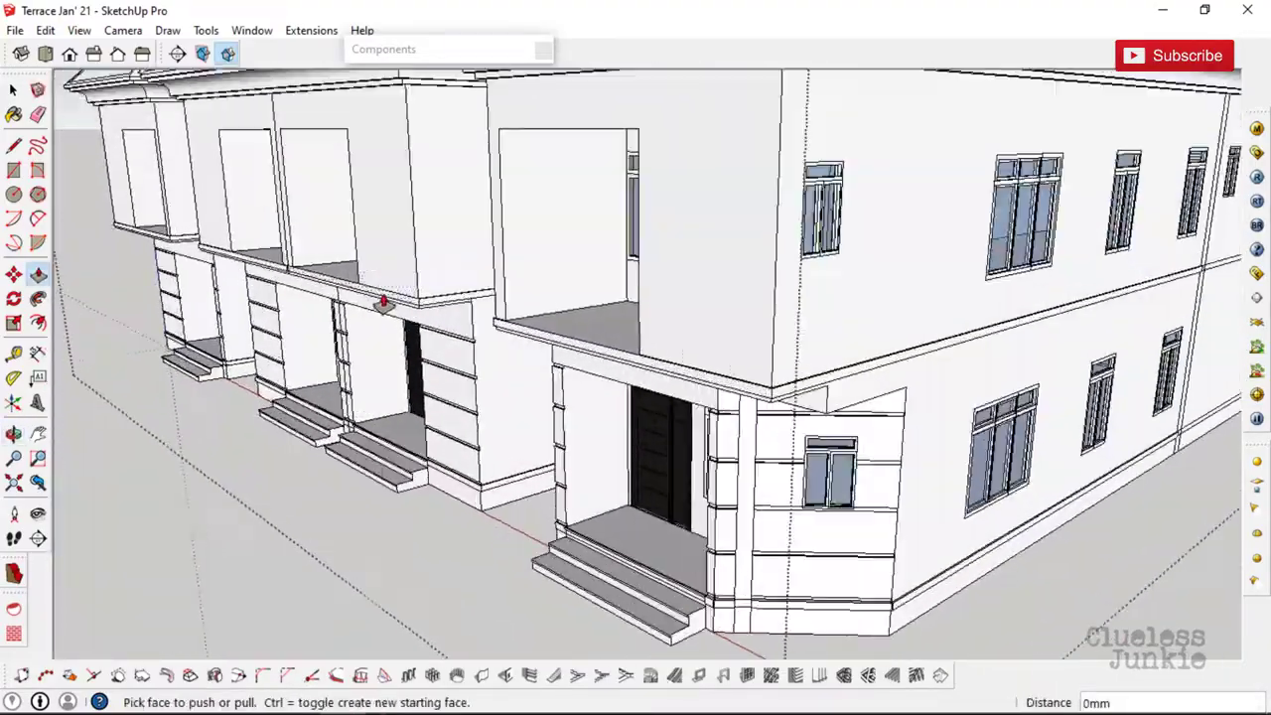
{"action": "scroll", "coordinate": [422, 330], "scroll_direction": "up", "scroll_amount": 3}
{"action": "scroll", "coordinate": [423, 331], "scroll_direction": "down", "scroll_amount": 3}
{"action": "middle_click_drag", "start_coordinate": [422, 331], "coordinate": [495, 300]}
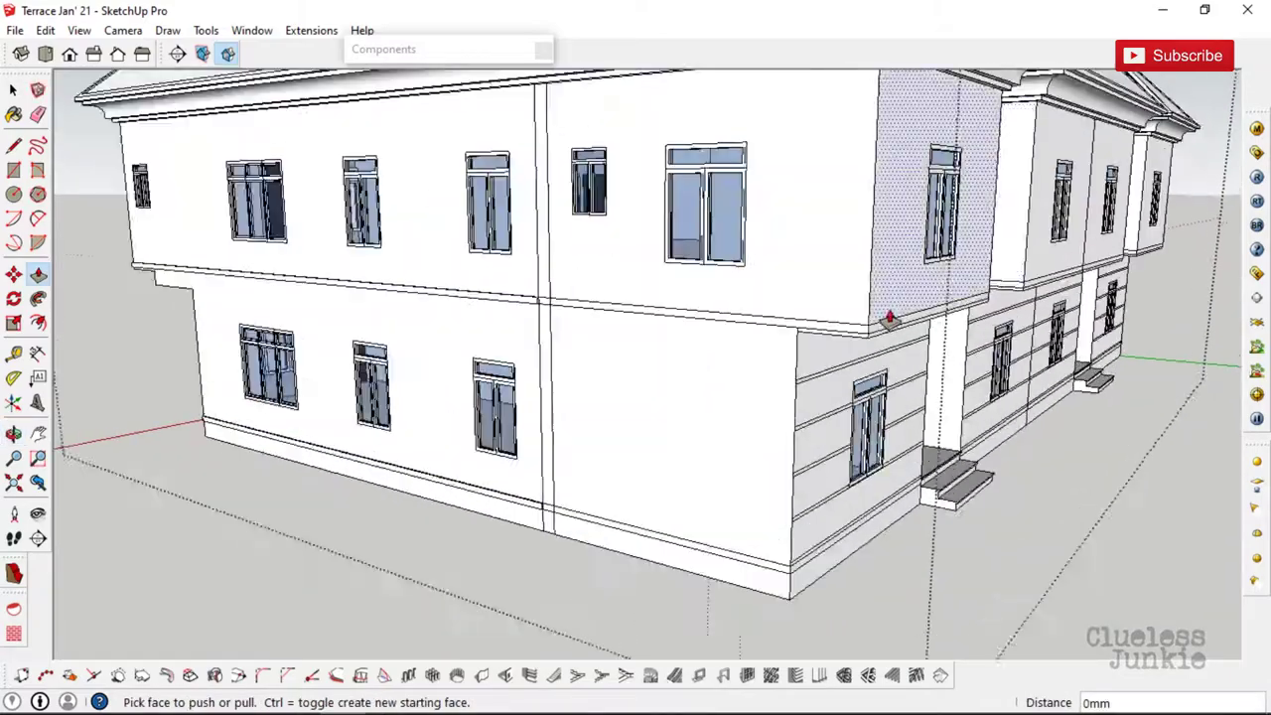
{"action": "scroll", "coordinate": [890, 318], "scroll_direction": "up", "scroll_amount": 3}
{"action": "mouse_move", "coordinate": [890, 318]}
{"action": "middle_mouse_down"}
{"action": "mouse_move", "coordinate": [721, 371]}
{"action": "mouse_move", "coordinate": [885, 354]}
{"action": "mouse_move", "coordinate": [629, 479]}
{"action": "middle_mouse_up"}
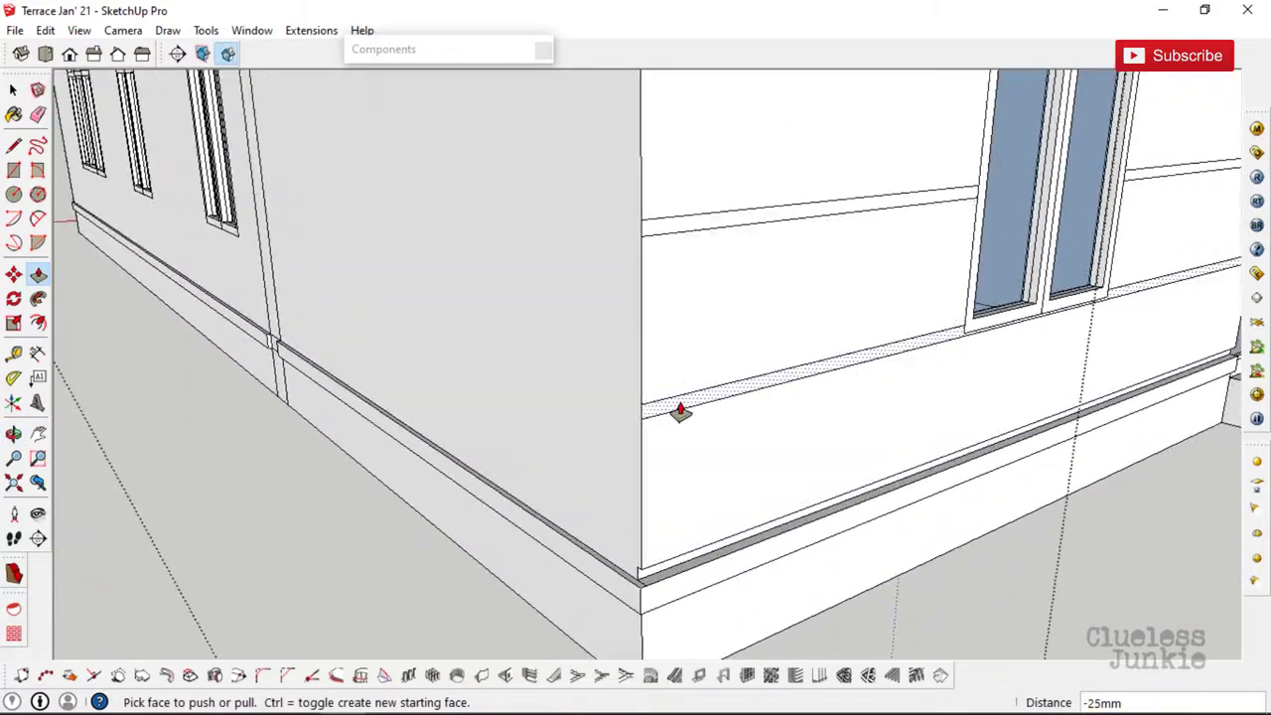
{"action": "mouse_move", "coordinate": [635, 406]}
{"action": "middle_mouse_down"}
{"action": "mouse_move", "coordinate": [625, 287]}
{"action": "mouse_move", "coordinate": [896, 292]}
{"action": "middle_mouse_up"}
{"action": "scroll", "coordinate": [897, 292], "scroll_direction": "down", "scroll_amount": 2}
{"action": "scroll", "coordinate": [885, 253], "scroll_direction": "up", "scroll_amount": 3}
{"action": "scroll", "coordinate": [769, 308], "scroll_direction": "up", "scroll_amount": 2}
{"action": "scroll", "coordinate": [531, 385], "scroll_direction": "down", "scroll_amount": 5}
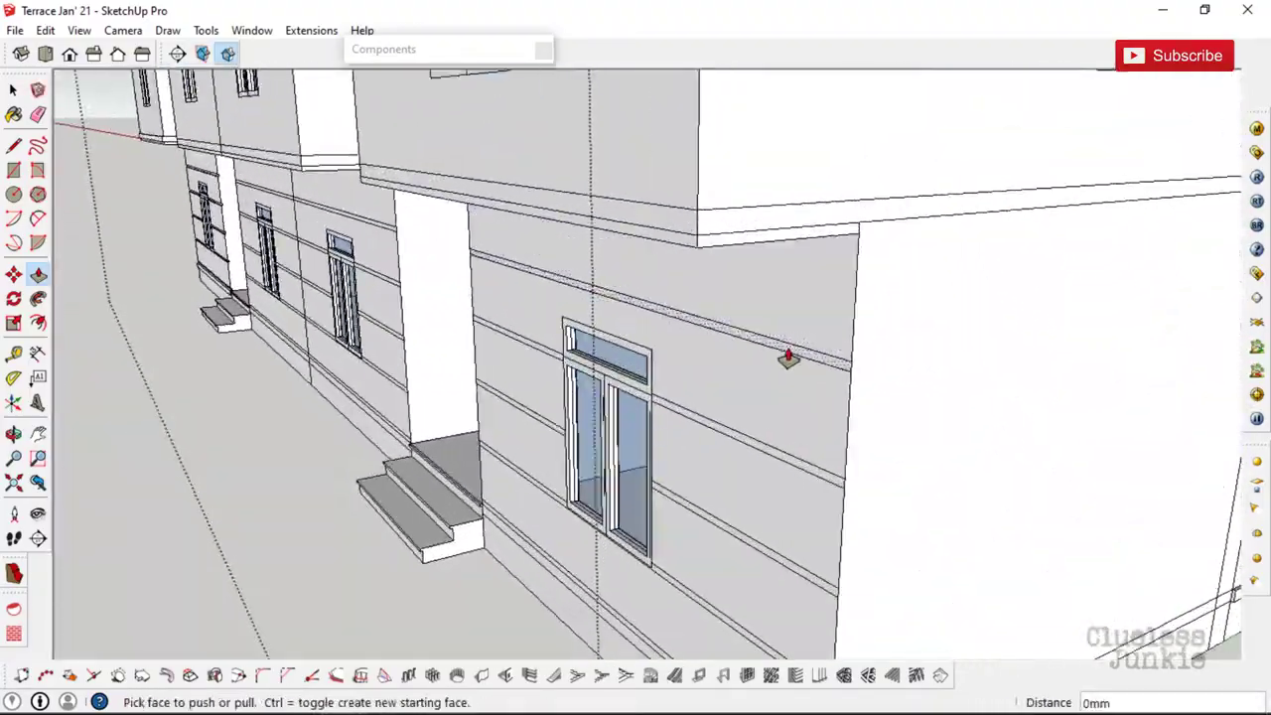
{"action": "scroll", "coordinate": [790, 425], "scroll_direction": "down", "scroll_amount": 3}
{"action": "scroll", "coordinate": [744, 462], "scroll_direction": "up", "scroll_amount": 2}
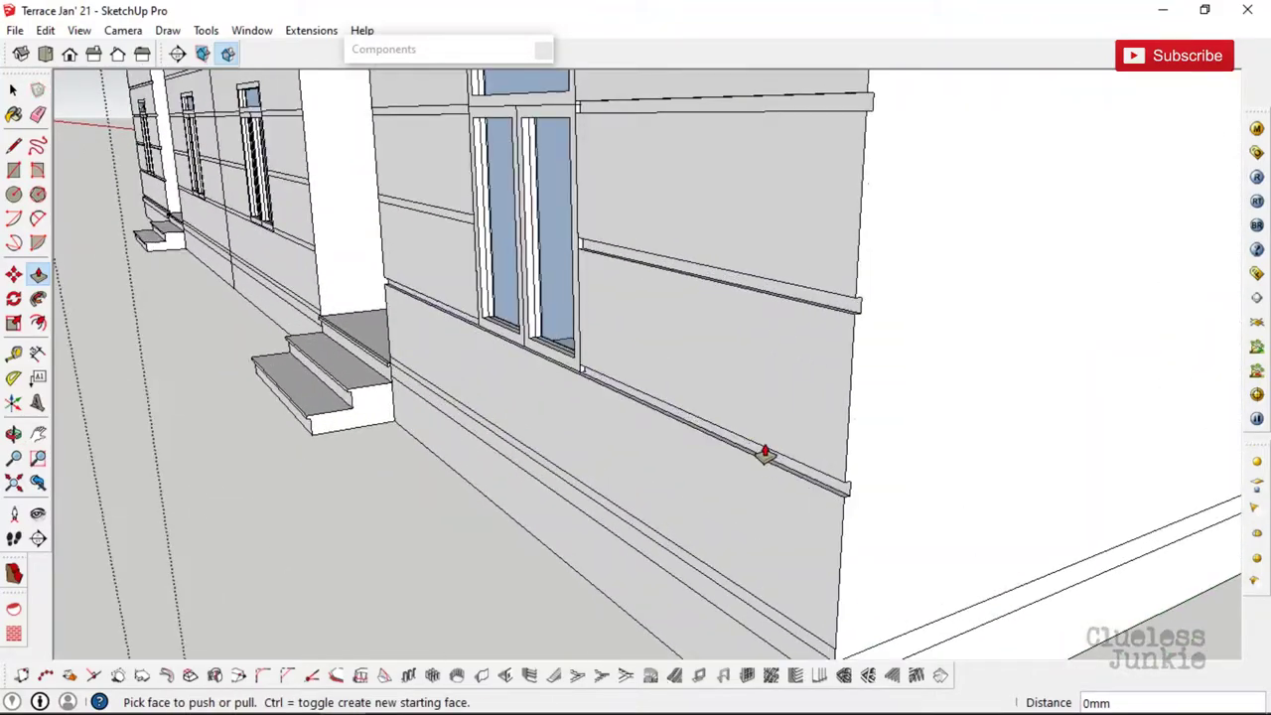
{"action": "middle_click_drag", "start_coordinate": [764, 455], "coordinate": [790, 511]}
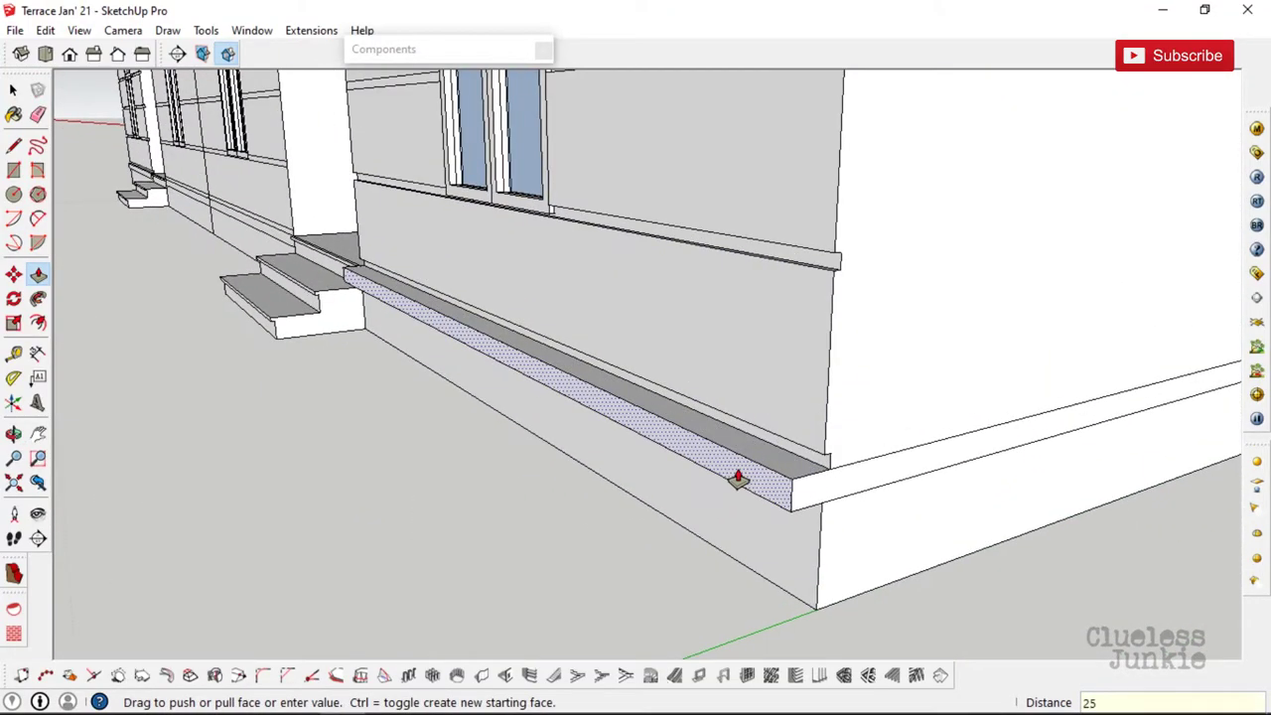
{"action": "scroll", "coordinate": [794, 394], "scroll_direction": "up", "scroll_amount": 3}
{"action": "scroll", "coordinate": [755, 338], "scroll_direction": "up", "scroll_amount": 2}
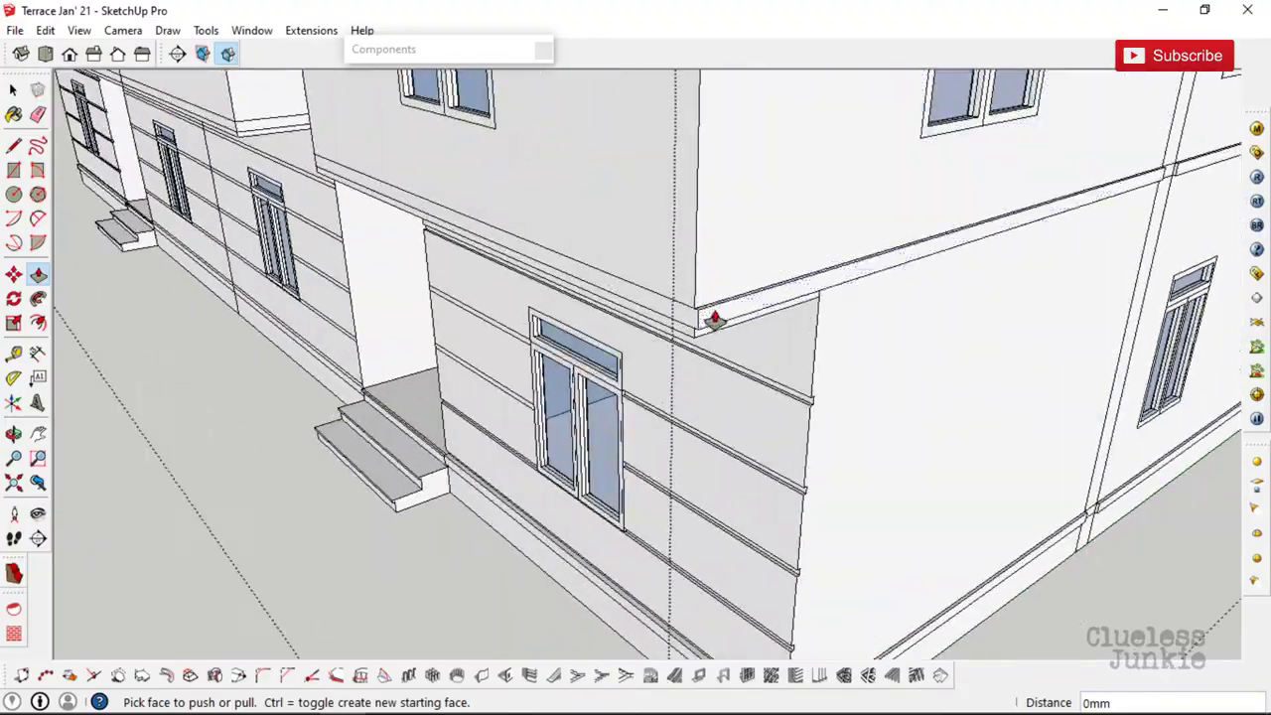
- Orbit around the recessed side wall, opposite corner and roofs to review the terrace
{"action": "middle_click_drag", "start_coordinate": [613, 287], "coordinate": [616, 256]}
{"action": "scroll", "coordinate": [612, 256], "scroll_direction": "up", "scroll_amount": 5}
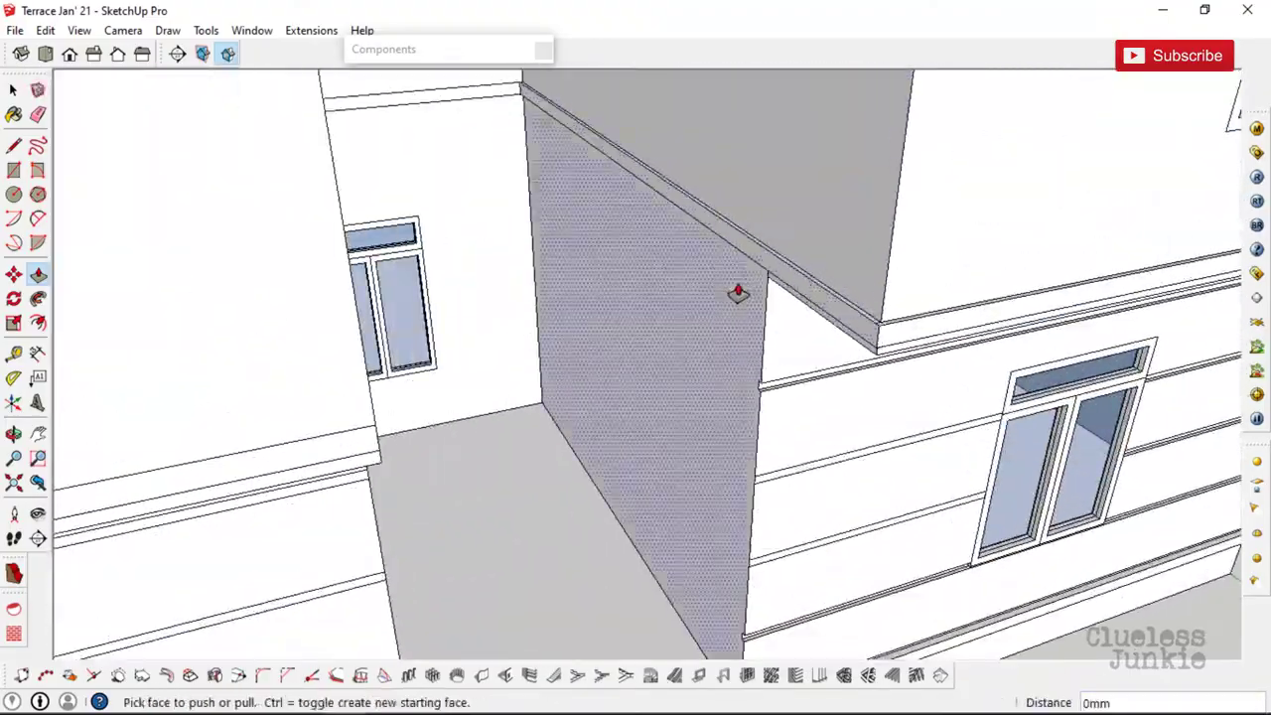
{"action": "middle_click_drag", "start_coordinate": [738, 292], "coordinate": [397, 310]}
{"action": "scroll", "coordinate": [795, 255], "scroll_direction": "down", "scroll_amount": 5}
{"action": "scroll", "coordinate": [384, 335], "scroll_direction": "down", "scroll_amount": 2}
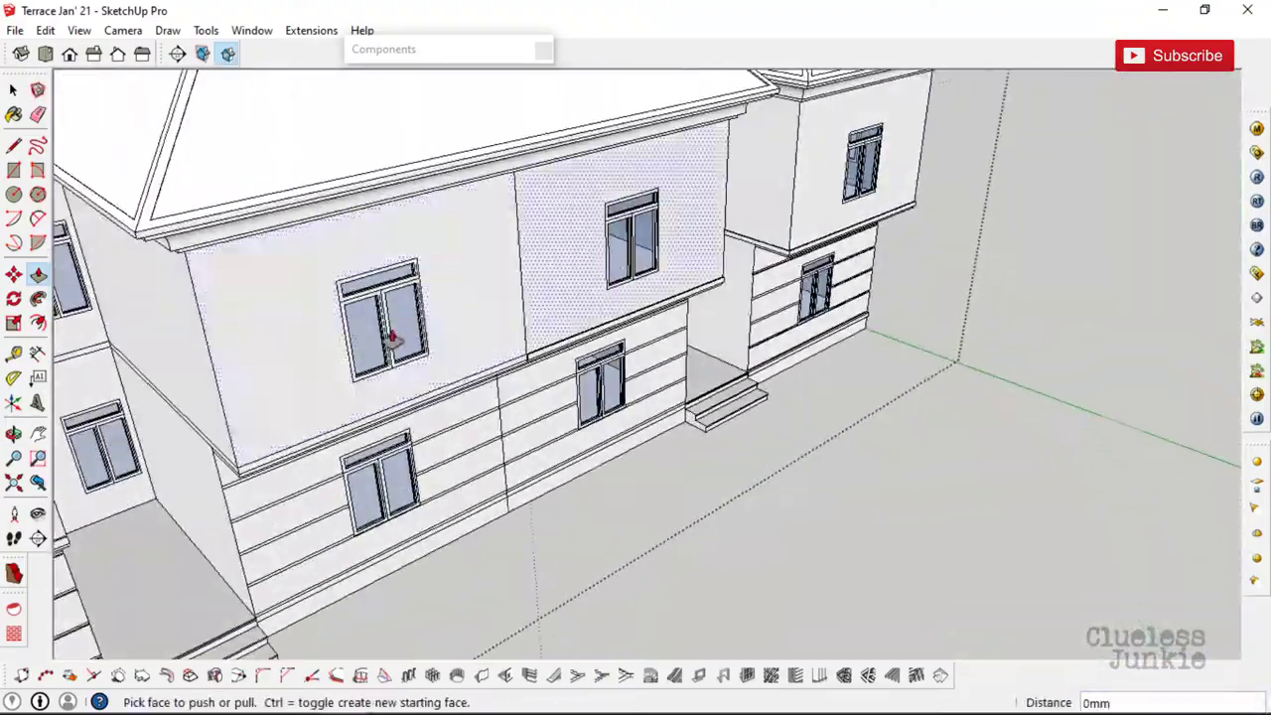
{"action": "scroll", "coordinate": [219, 477], "scroll_direction": "up", "scroll_amount": 4}
{"action": "scroll", "coordinate": [281, 347], "scroll_direction": "down", "scroll_amount": 3}
{"action": "scroll", "coordinate": [162, 431], "scroll_direction": "up", "scroll_amount": 2}
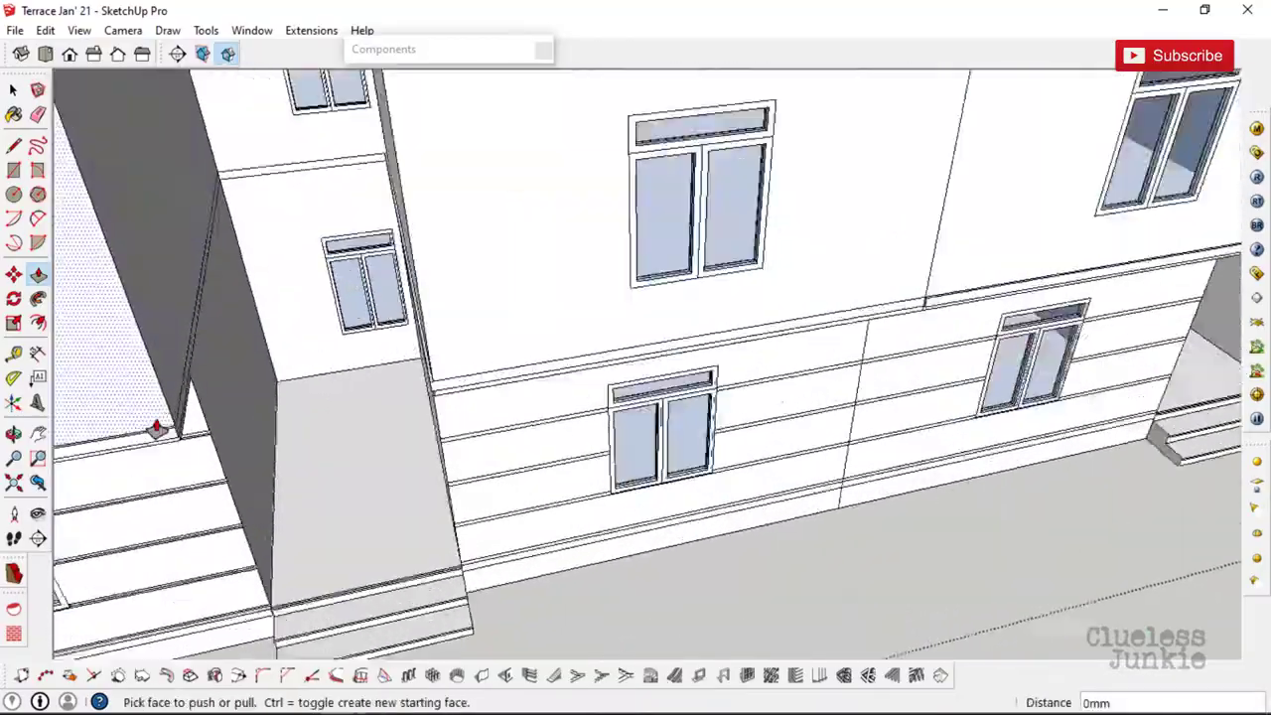
{"action": "scroll", "coordinate": [193, 406], "scroll_direction": "up", "scroll_amount": 2}
{"action": "scroll", "coordinate": [193, 406], "scroll_direction": "down", "scroll_amount": 3}
{"action": "middle_click_drag", "start_coordinate": [192, 407], "coordinate": [452, 274]}
{"action": "scroll", "coordinate": [463, 227], "scroll_direction": "up", "scroll_amount": 2}
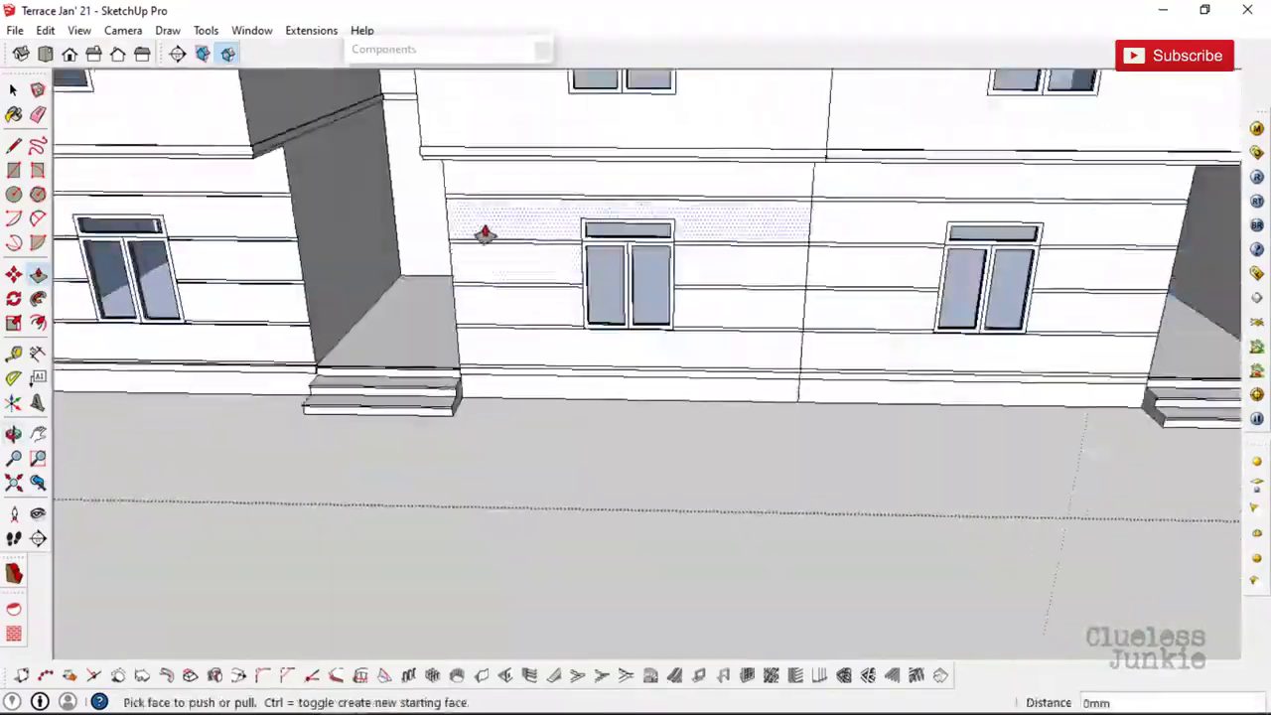
{"action": "middle_click_drag", "start_coordinate": [482, 233], "coordinate": [878, 229]}
{"action": "scroll", "coordinate": [878, 229], "scroll_direction": "down", "scroll_amount": 3}
{"action": "mouse_move", "coordinate": [837, 340]}
{"action": "middle_mouse_down"}
{"action": "mouse_move", "coordinate": [817, 261]}
{"action": "mouse_move", "coordinate": [849, 266]}
{"action": "middle_mouse_up"}
{"action": "scroll", "coordinate": [817, 261], "scroll_direction": "up", "scroll_amount": 3}
{"action": "scroll", "coordinate": [599, 448], "scroll_direction": "down", "scroll_amount": 3}
{"action": "scroll", "coordinate": [536, 407], "scroll_direction": "up", "scroll_amount": 3}
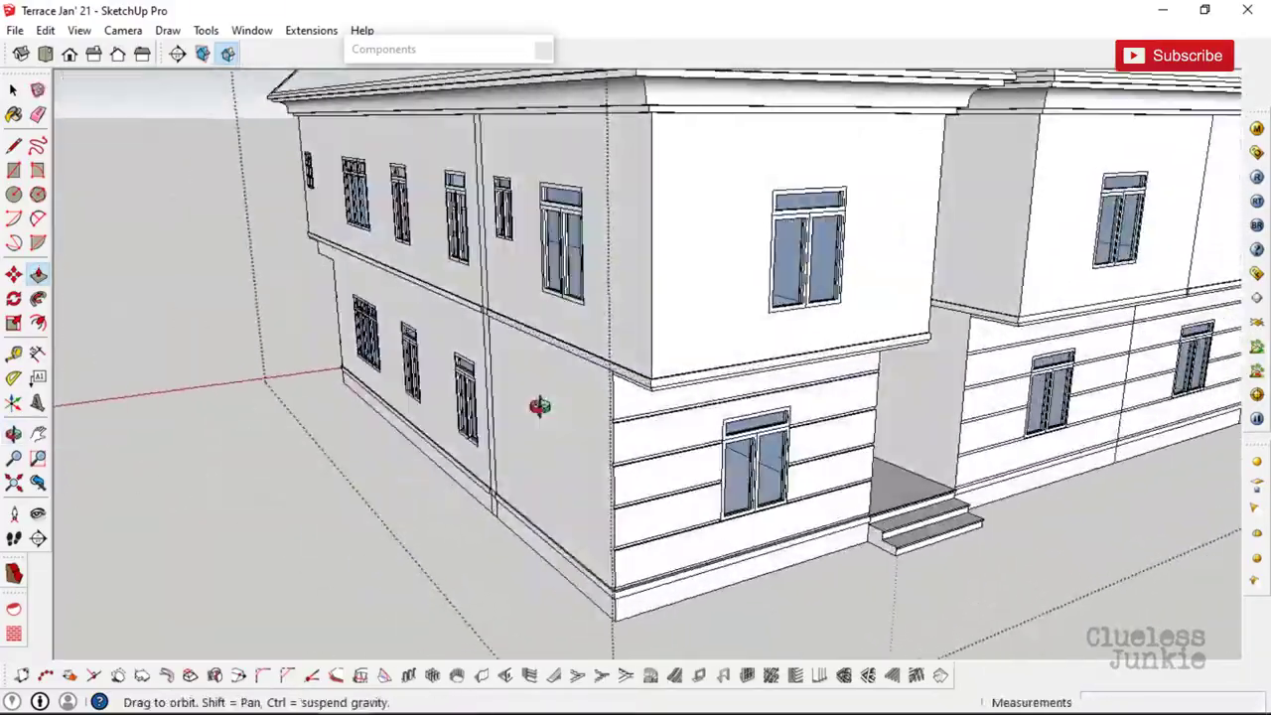
{"action": "mouse_move", "coordinate": [536, 407]}
{"action": "middle_mouse_down"}
{"action": "mouse_move", "coordinate": [462, 335]}
{"action": "mouse_move", "coordinate": [665, 219]}
{"action": "mouse_move", "coordinate": [837, 221]}
{"action": "middle_mouse_up"}
{"action": "scroll", "coordinate": [837, 221], "scroll_direction": "up", "scroll_amount": 2}
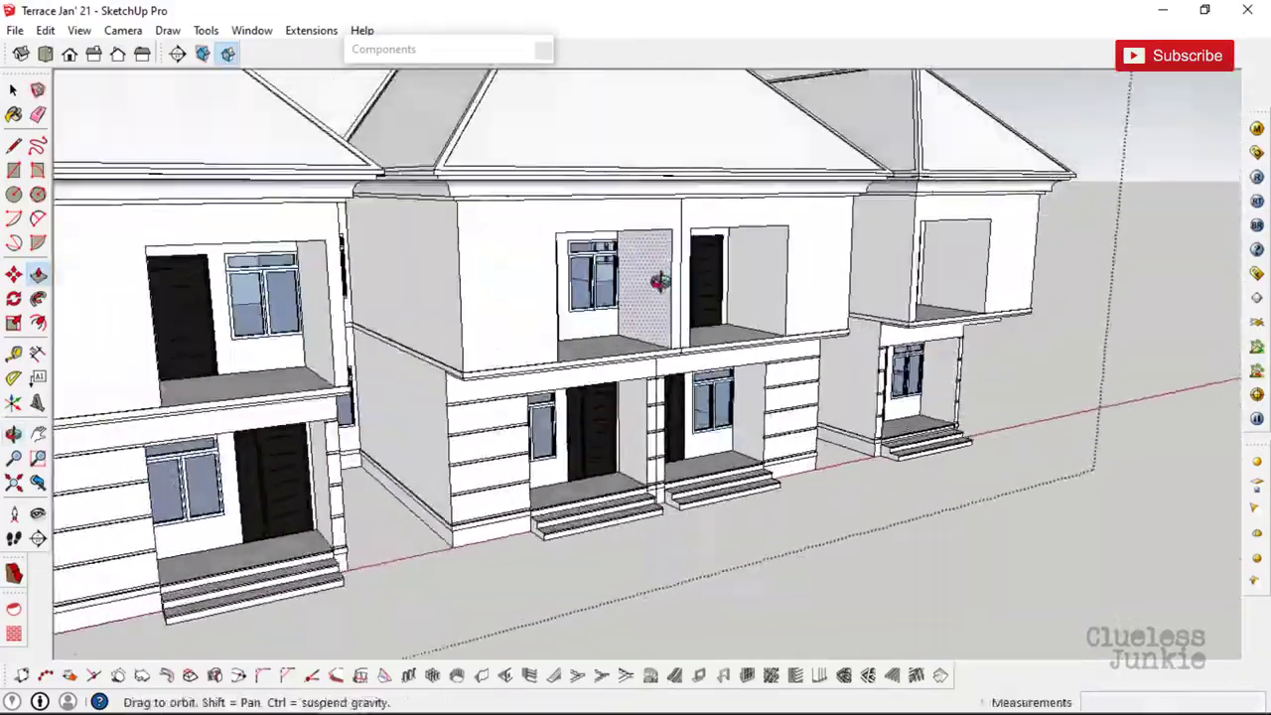
{"action": "scroll", "coordinate": [655, 275], "scroll_direction": "up", "scroll_amount": 3}
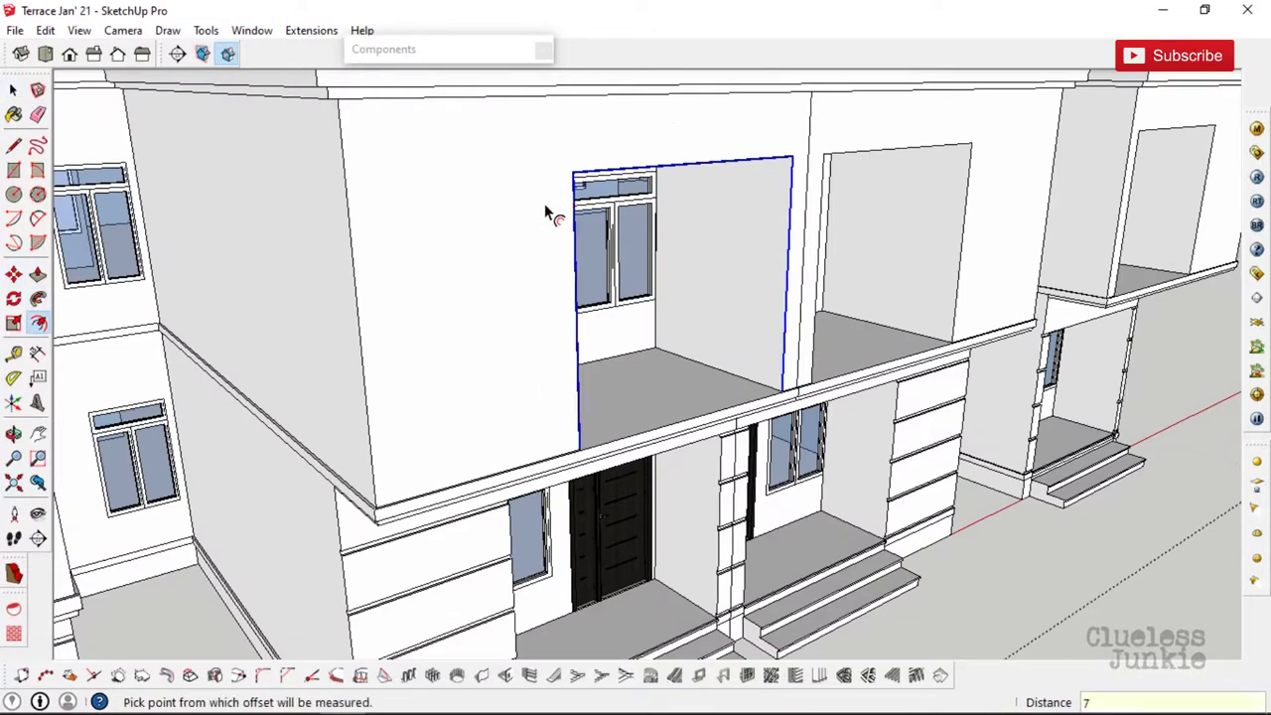
- Offset the front balcony opening's edge by 25mm
{"action": "key", "text": "space"}
{"action": "middle_click_drag", "start_coordinate": [550, 207], "coordinate": [755, 199]}
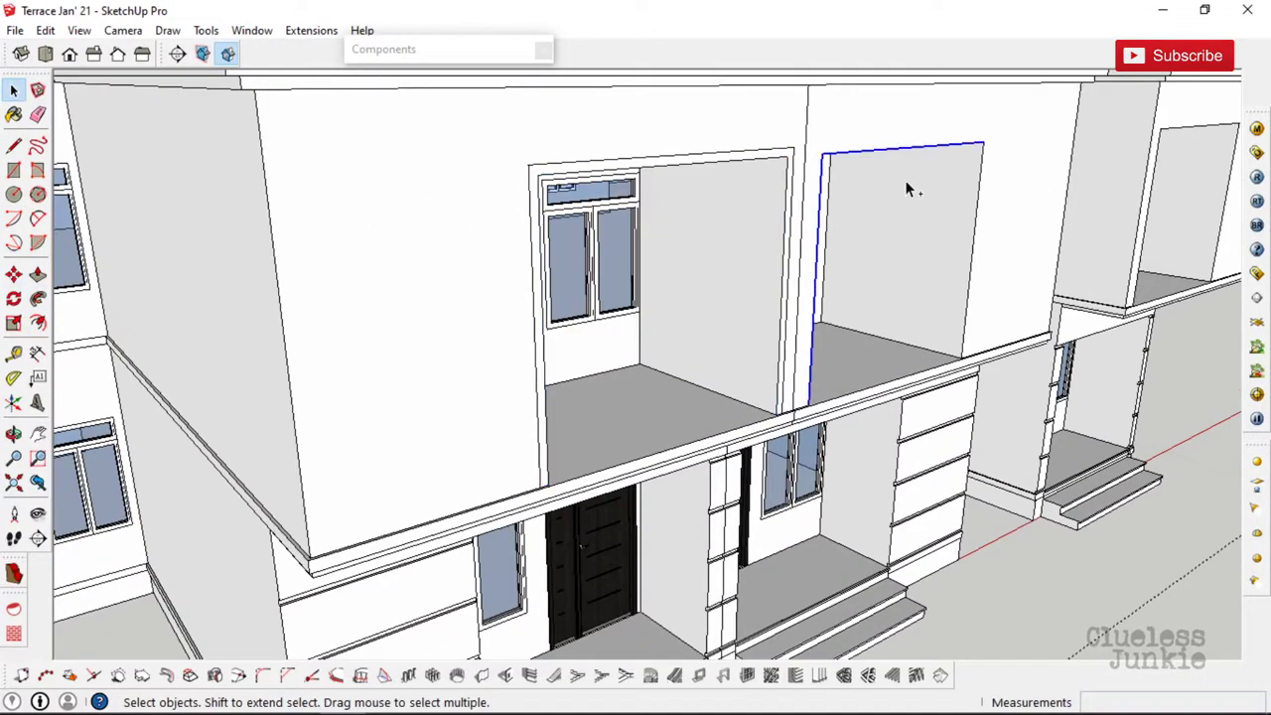
{"action": "scroll", "coordinate": [672, 241], "scroll_direction": "down", "scroll_amount": 3}
{"action": "middle_click_drag", "start_coordinate": [672, 241], "coordinate": [1072, 201]}
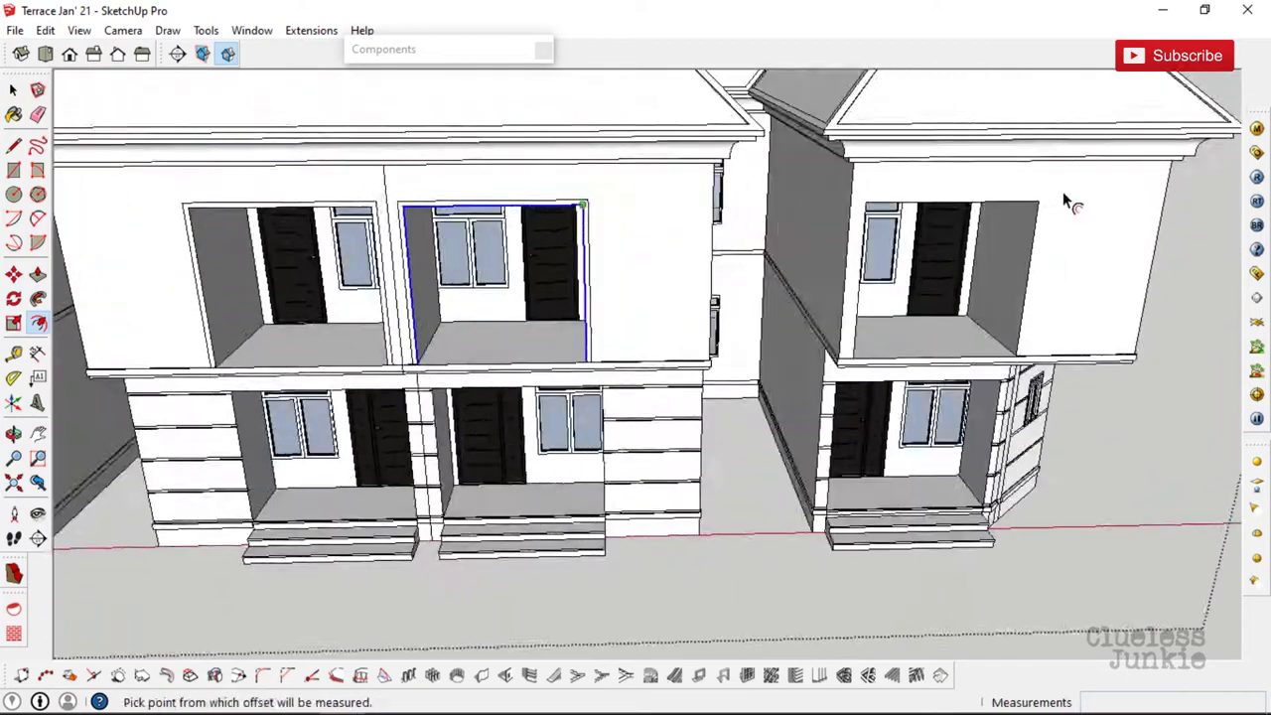
{"action": "scroll", "coordinate": [800, 285], "scroll_direction": "up", "scroll_amount": 4}
{"action": "key", "text": "space"}
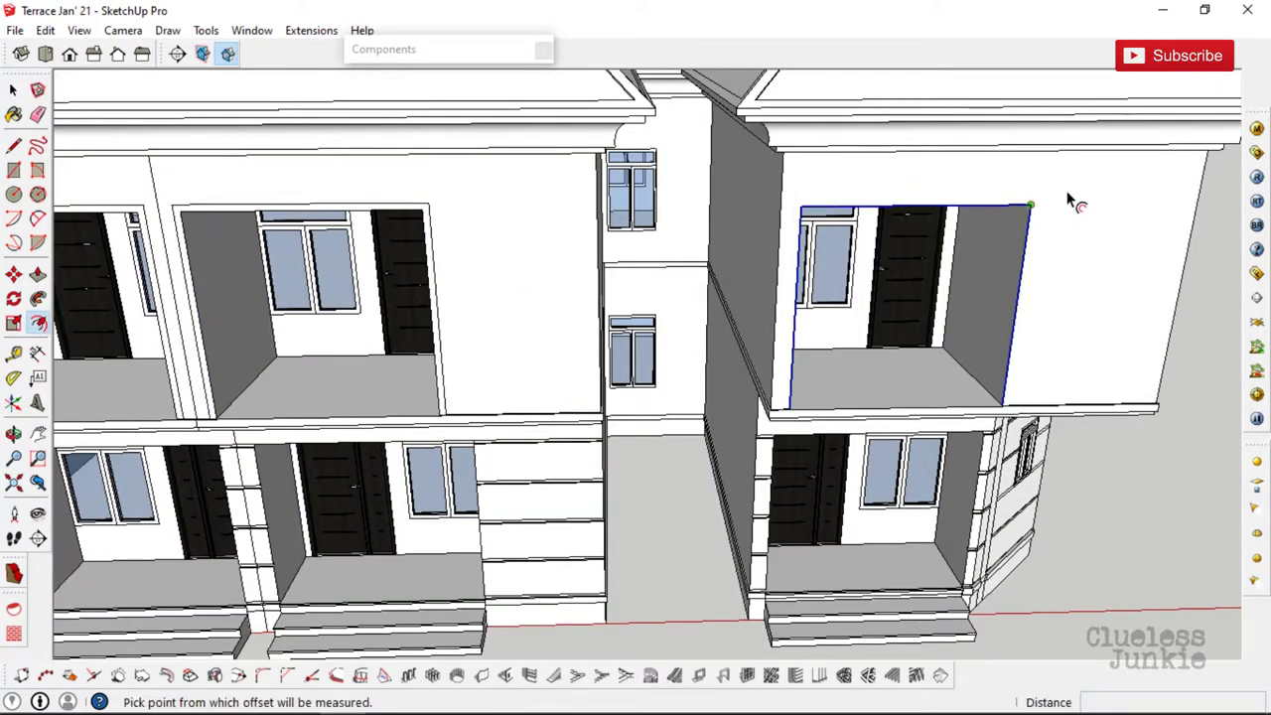
{"action": "left_click", "coordinate": [1033, 208]}
- Push/Pull the balcony's side wall face to form the frame
{"action": "key", "text": "p"}
{"action": "scroll", "coordinate": [1039, 333], "scroll_direction": "up", "scroll_amount": 2}
{"action": "scroll", "coordinate": [1008, 459], "scroll_direction": "up", "scroll_amount": 2}
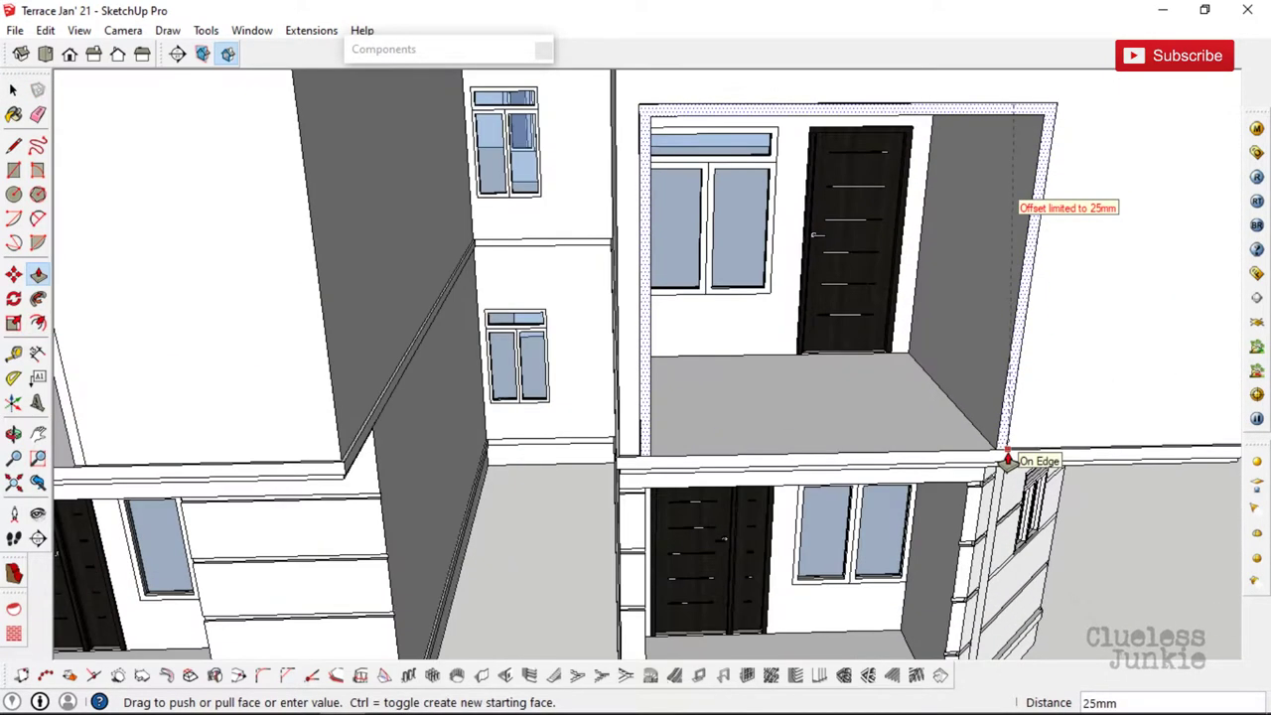
{"action": "scroll", "coordinate": [1008, 458], "scroll_direction": "down", "scroll_amount": 3}
{"action": "key", "text": "e"}
{"action": "scroll", "coordinate": [982, 431], "scroll_direction": "up", "scroll_amount": 4}
{"action": "middle_click_drag", "start_coordinate": [1066, 357], "coordinate": [367, 412]}
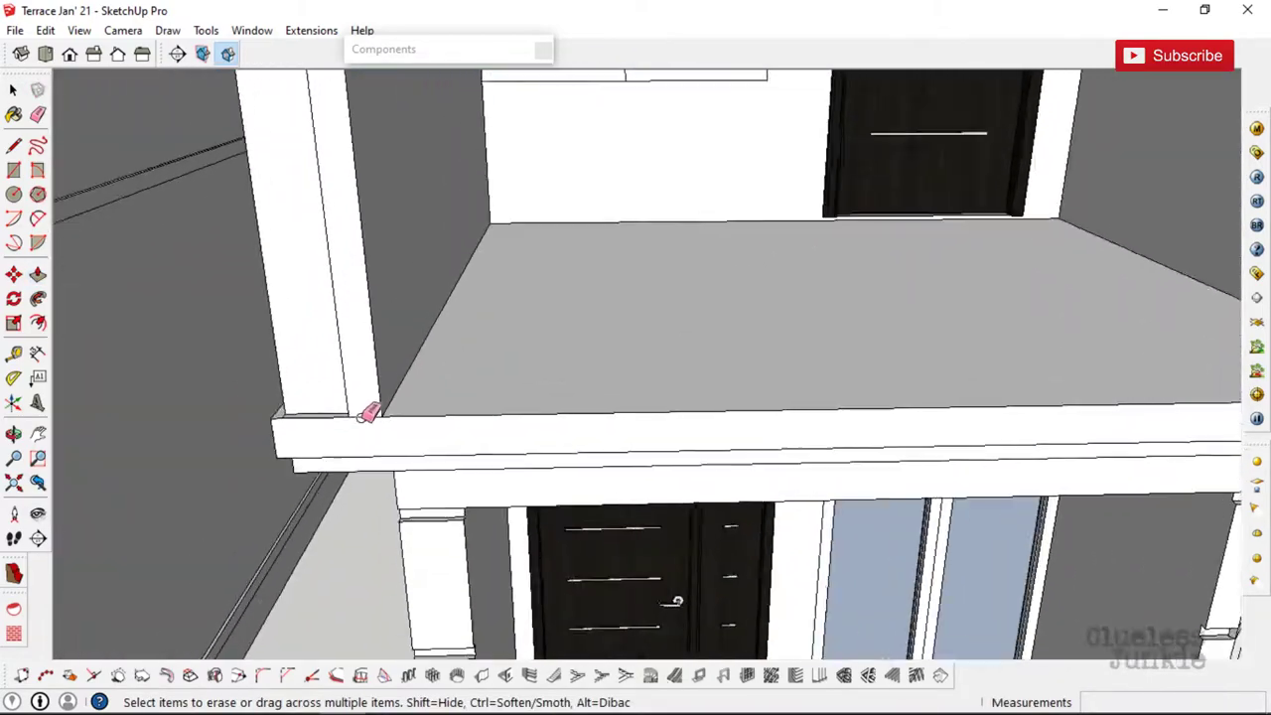
{"action": "scroll", "coordinate": [913, 327], "scroll_direction": "down", "scroll_amount": 3}
{"action": "scroll", "coordinate": [570, 329], "scroll_direction": "down", "scroll_amount": 2}
{"action": "scroll", "coordinate": [406, 261], "scroll_direction": "up", "scroll_amount": 3}
{"action": "scroll", "coordinate": [573, 398], "scroll_direction": "up", "scroll_amount": 2}
{"action": "key", "text": "p"}
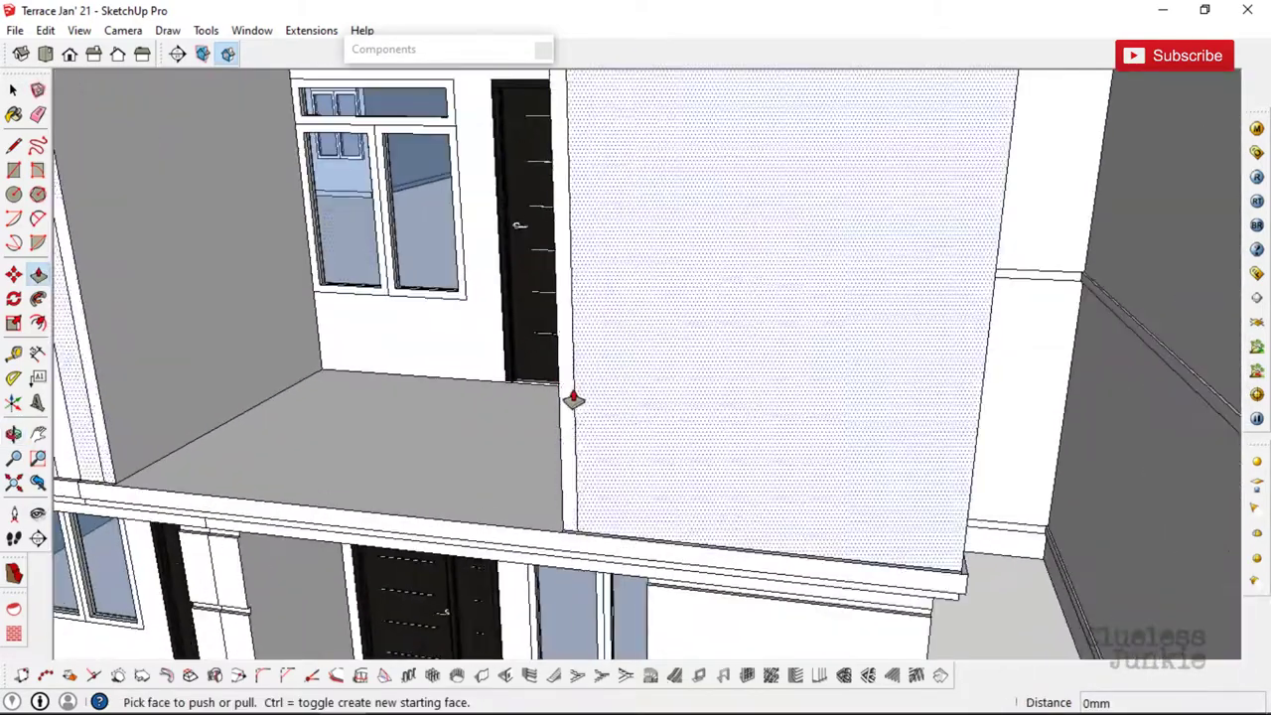
{"action": "left_click", "coordinate": [573, 397]}
- Work over the balcony slab faces with the Eraser and Push/Pull
{"action": "key", "text": "e"}
{"action": "scroll", "coordinate": [619, 420], "scroll_direction": "up", "scroll_amount": 2}
{"action": "scroll", "coordinate": [599, 478], "scroll_direction": "up", "scroll_amount": 2}
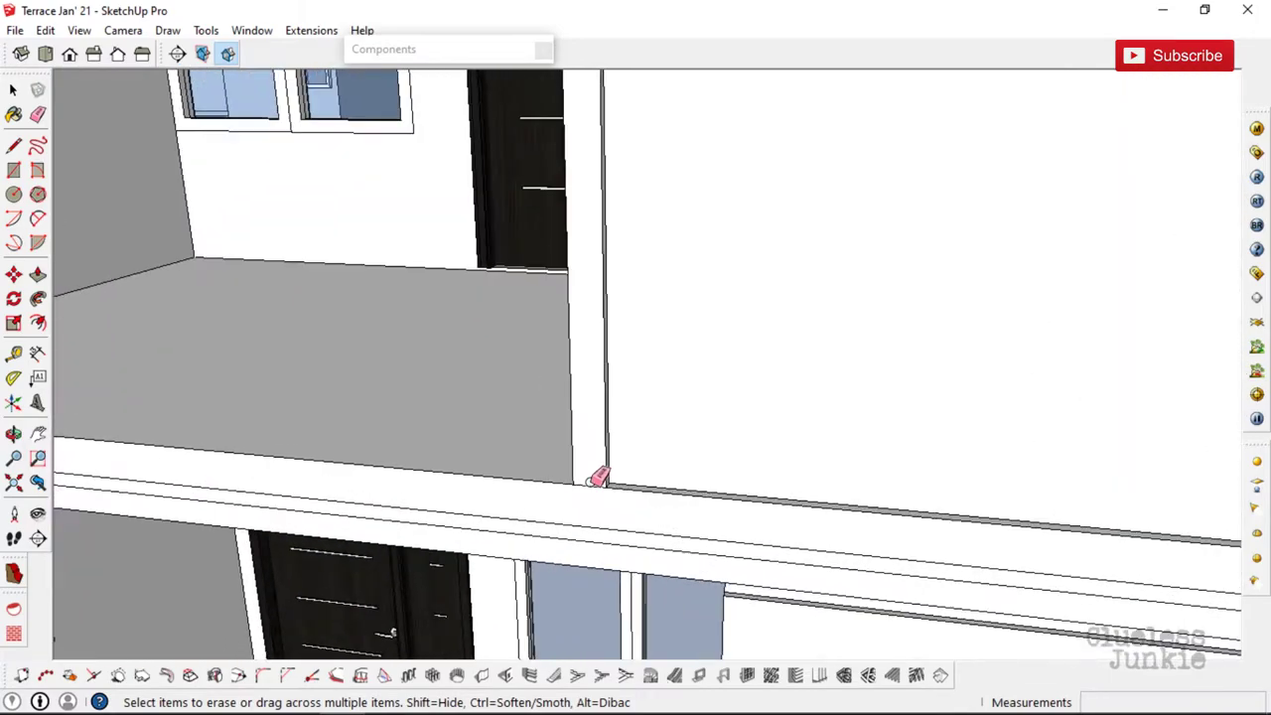
{"action": "scroll", "coordinate": [755, 348], "scroll_direction": "down", "scroll_amount": 2}
{"action": "scroll", "coordinate": [278, 383], "scroll_direction": "down", "scroll_amount": 2}
{"action": "scroll", "coordinate": [323, 372], "scroll_direction": "up", "scroll_amount": 3}
{"action": "middle_click_drag", "start_coordinate": [324, 371], "coordinate": [573, 364]}
{"action": "key", "text": "p"}
{"action": "scroll", "coordinate": [519, 446], "scroll_direction": "down", "scroll_amount": 1}
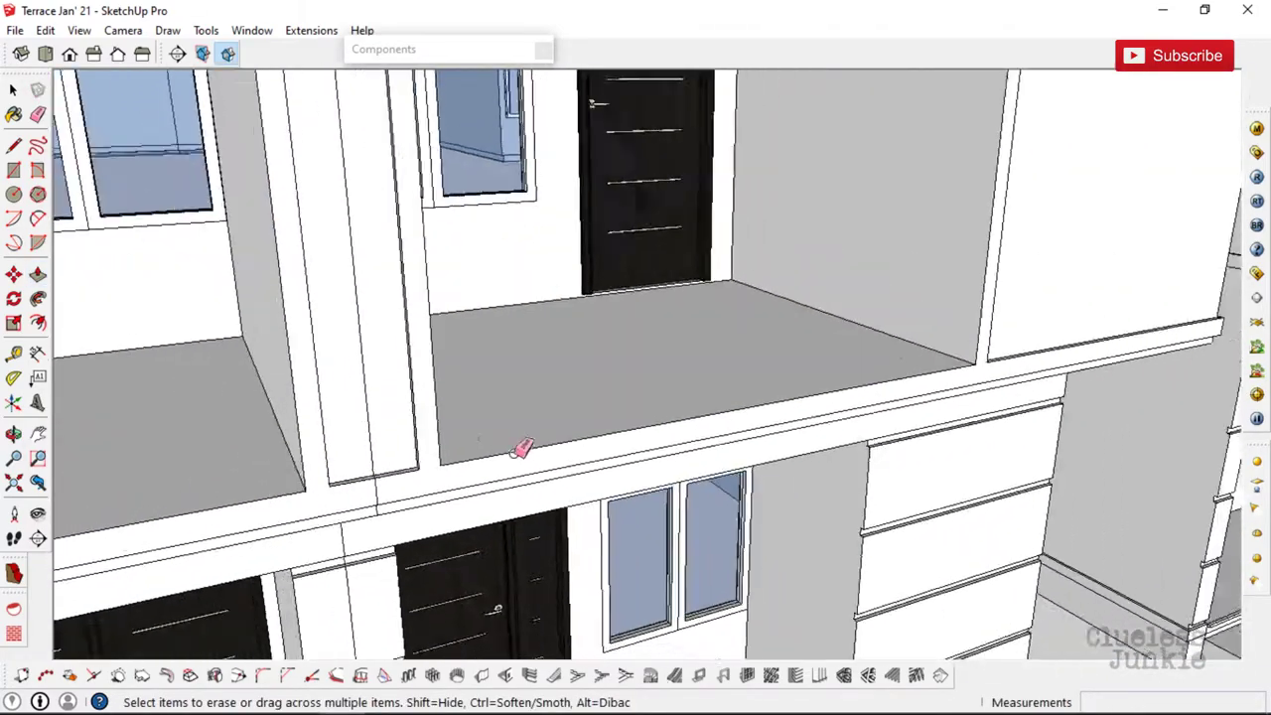
{"action": "scroll", "coordinate": [420, 406], "scroll_direction": "down", "scroll_amount": 2}
{"action": "scroll", "coordinate": [113, 468], "scroll_direction": "down", "scroll_amount": 2}
{"action": "scroll", "coordinate": [322, 458], "scroll_direction": "up", "scroll_amount": 5}
{"action": "scroll", "coordinate": [335, 439], "scroll_direction": "down", "scroll_amount": 1}
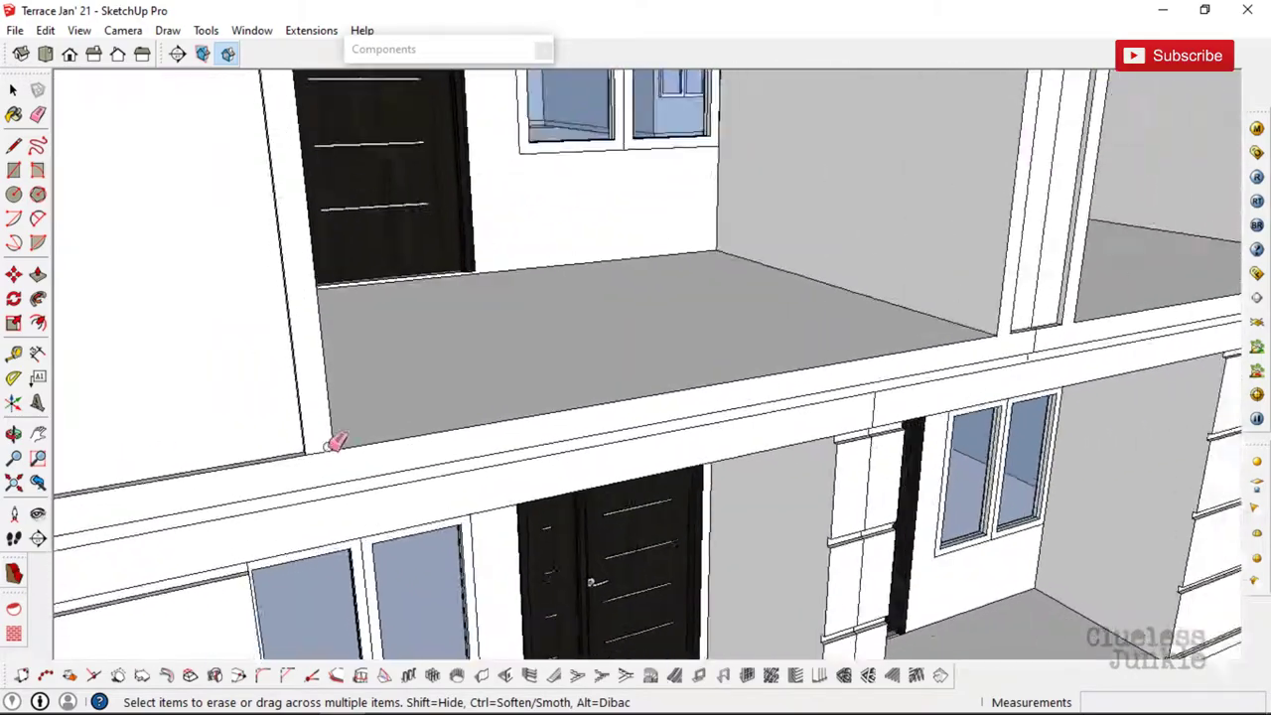
{"action": "scroll", "coordinate": [562, 420], "scroll_direction": "down", "scroll_amount": 1}
{"action": "scroll", "coordinate": [797, 331], "scroll_direction": "down", "scroll_amount": 2}
{"action": "scroll", "coordinate": [511, 344], "scroll_direction": "down", "scroll_amount": 2}
- Erase the stray leftover edges across the balcony slab
{"action": "key", "text": "space"}
{"action": "scroll", "coordinate": [368, 212], "scroll_direction": "up", "scroll_amount": 2}
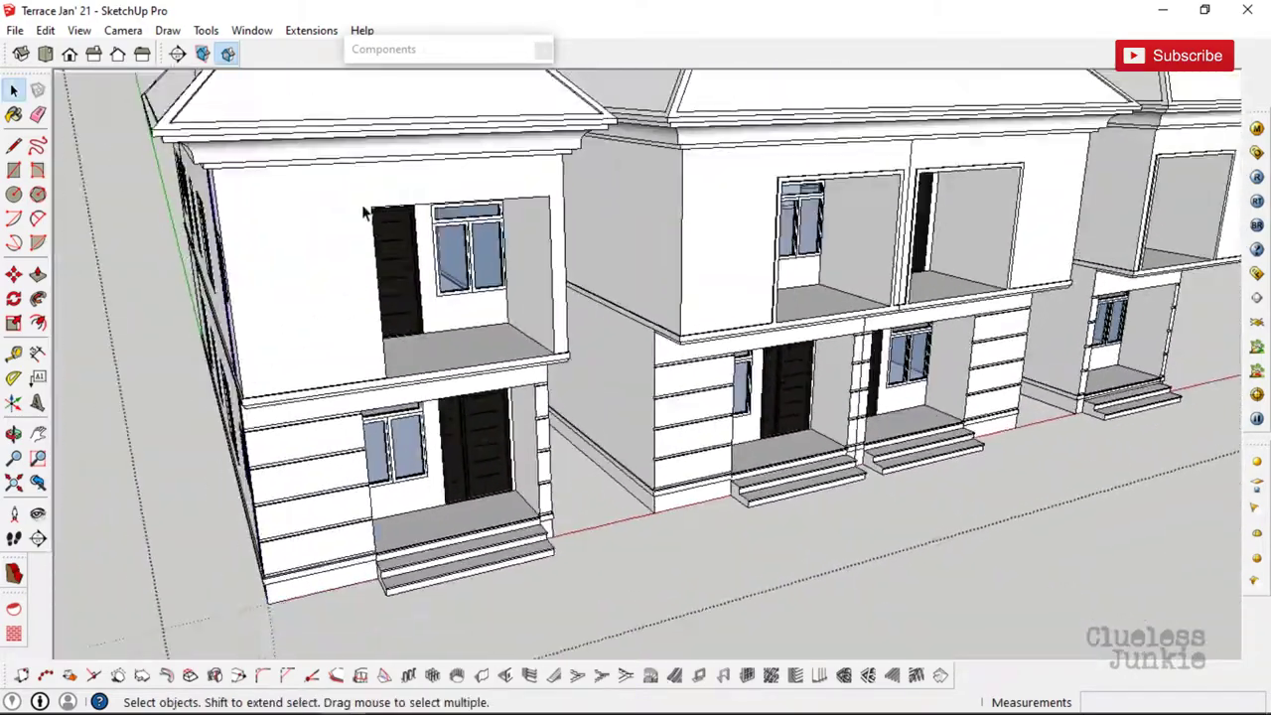
{"action": "scroll", "coordinate": [592, 248], "scroll_direction": "up", "scroll_amount": 2}
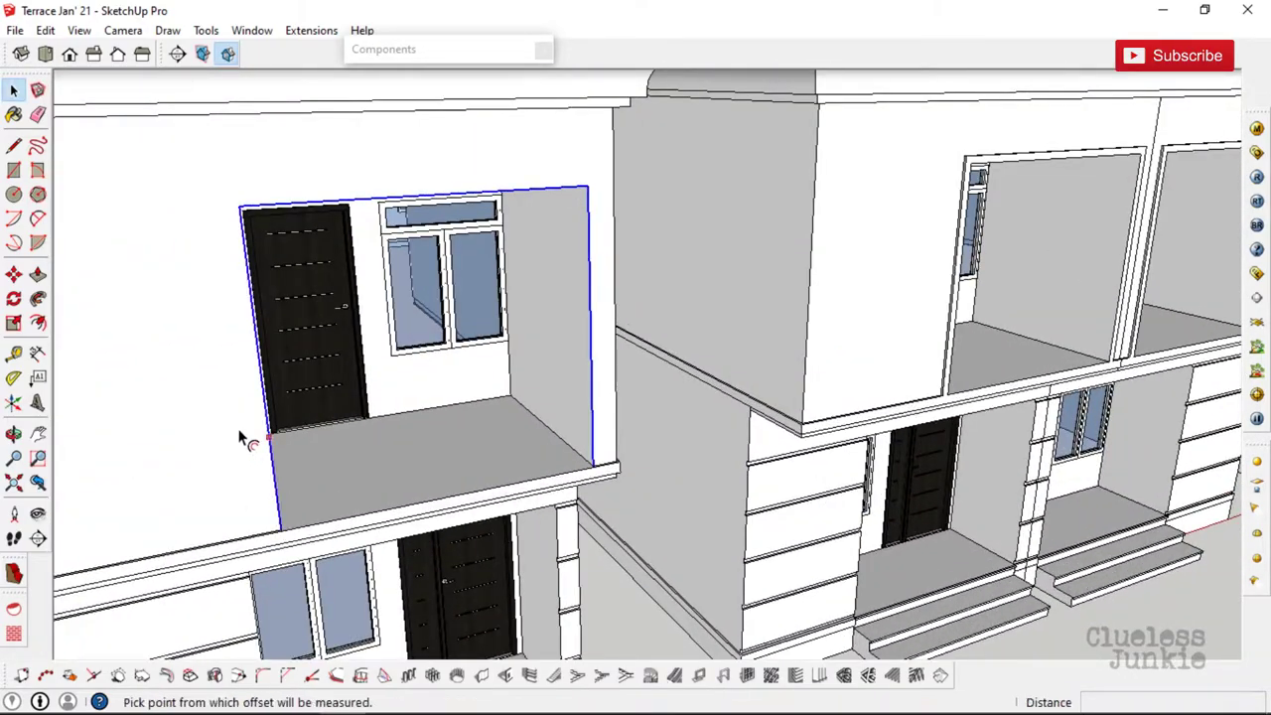
{"action": "scroll", "coordinate": [253, 521], "scroll_direction": "up", "scroll_amount": 2}
{"action": "key", "text": "e"}
{"action": "scroll", "coordinate": [304, 519], "scroll_direction": "up", "scroll_amount": 2}
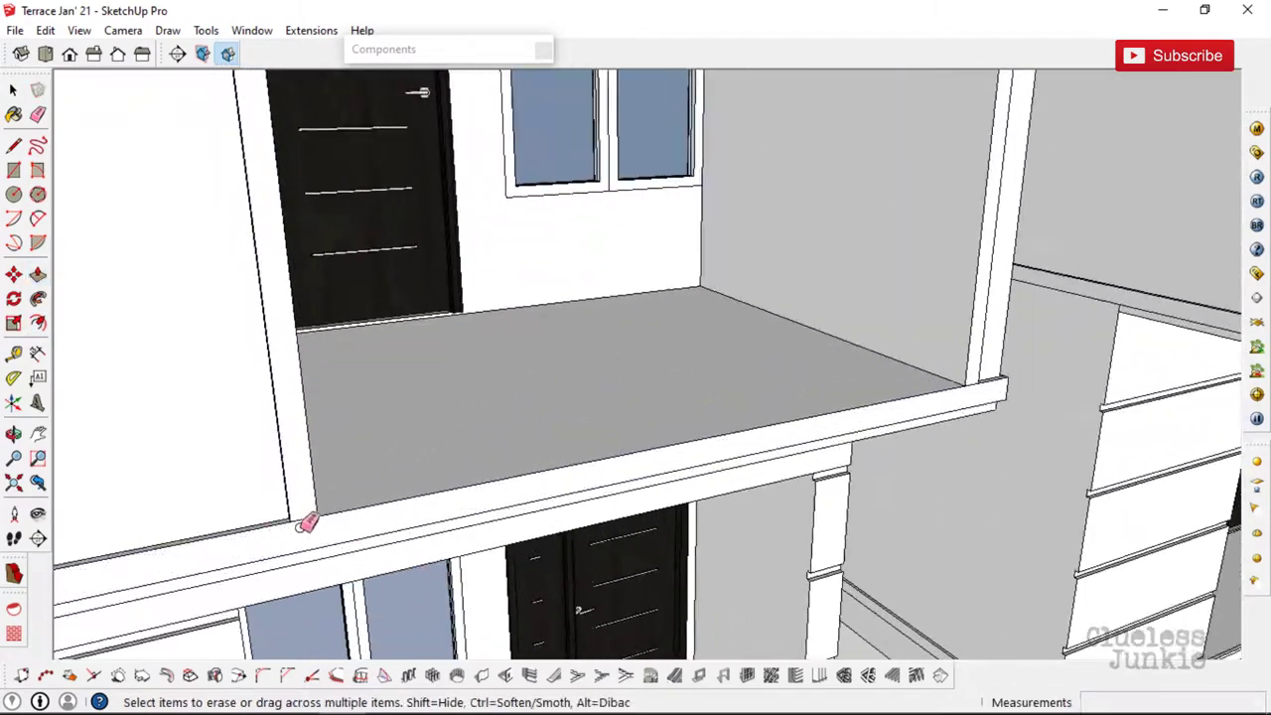
{"action": "scroll", "coordinate": [774, 434], "scroll_direction": "up", "scroll_amount": 2}
{"action": "scroll", "coordinate": [775, 434], "scroll_direction": "up", "scroll_amount": 1}
{"action": "key", "text": "space"}
{"action": "scroll", "coordinate": [546, 459], "scroll_direction": "down", "scroll_amount": 3}
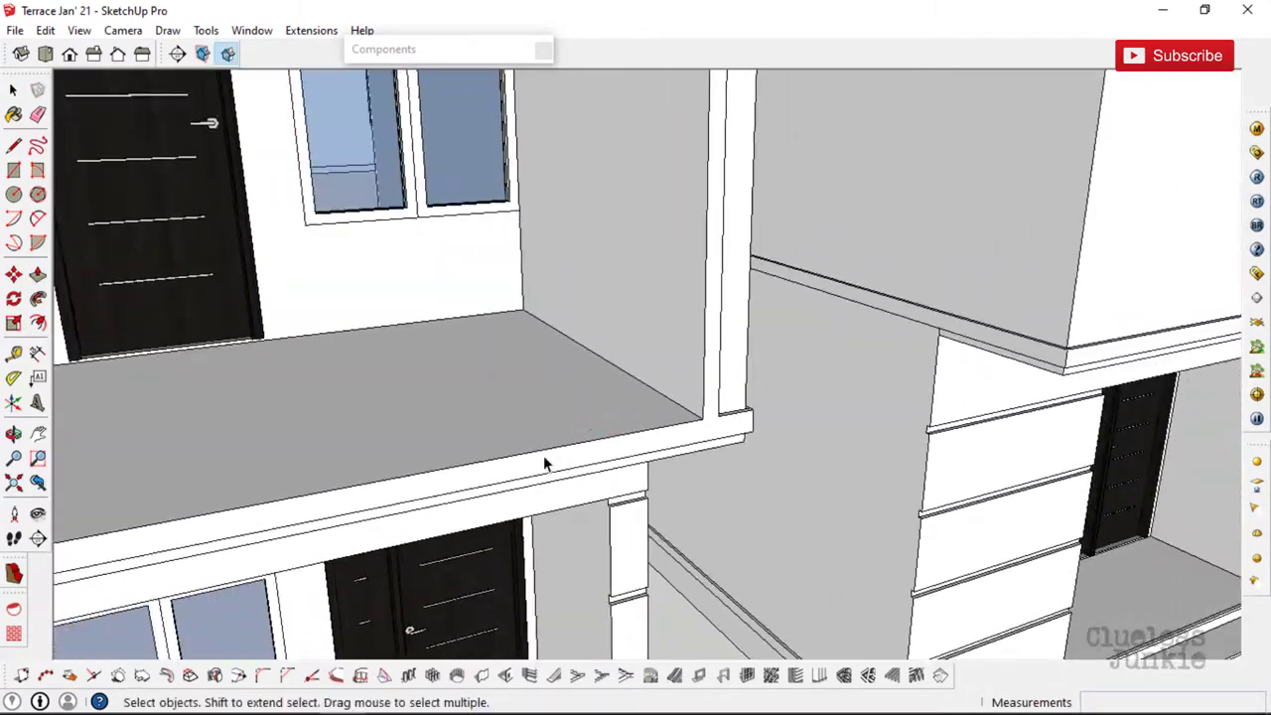
{"action": "scroll", "coordinate": [539, 471], "scroll_direction": "down", "scroll_amount": 2}
{"action": "key", "text": "o"}
{"action": "scroll", "coordinate": [610, 390], "scroll_direction": "up", "scroll_amount": 2}
{"action": "scroll", "coordinate": [611, 390], "scroll_direction": "down", "scroll_amount": 3}
{"action": "mouse_move", "coordinate": [611, 389]}
{"action": "left_mouse_down"}
{"action": "mouse_move", "coordinate": [463, 372]}
{"action": "mouse_move", "coordinate": [514, 351]}
{"action": "mouse_move", "coordinate": [528, 366]}
{"action": "left_mouse_up"}
- Open the upper-floor window component on the side wall for editing
{"action": "scroll", "coordinate": [902, 340], "scroll_direction": "up", "scroll_amount": 3}
{"action": "mouse_move", "coordinate": [902, 339]}
{"action": "left_mouse_down"}
{"action": "mouse_move", "coordinate": [695, 440]}
{"action": "mouse_move", "coordinate": [563, 278]}
{"action": "left_mouse_up"}
{"action": "key", "text": "space"}
{"action": "double_click", "coordinate": [563, 278]}
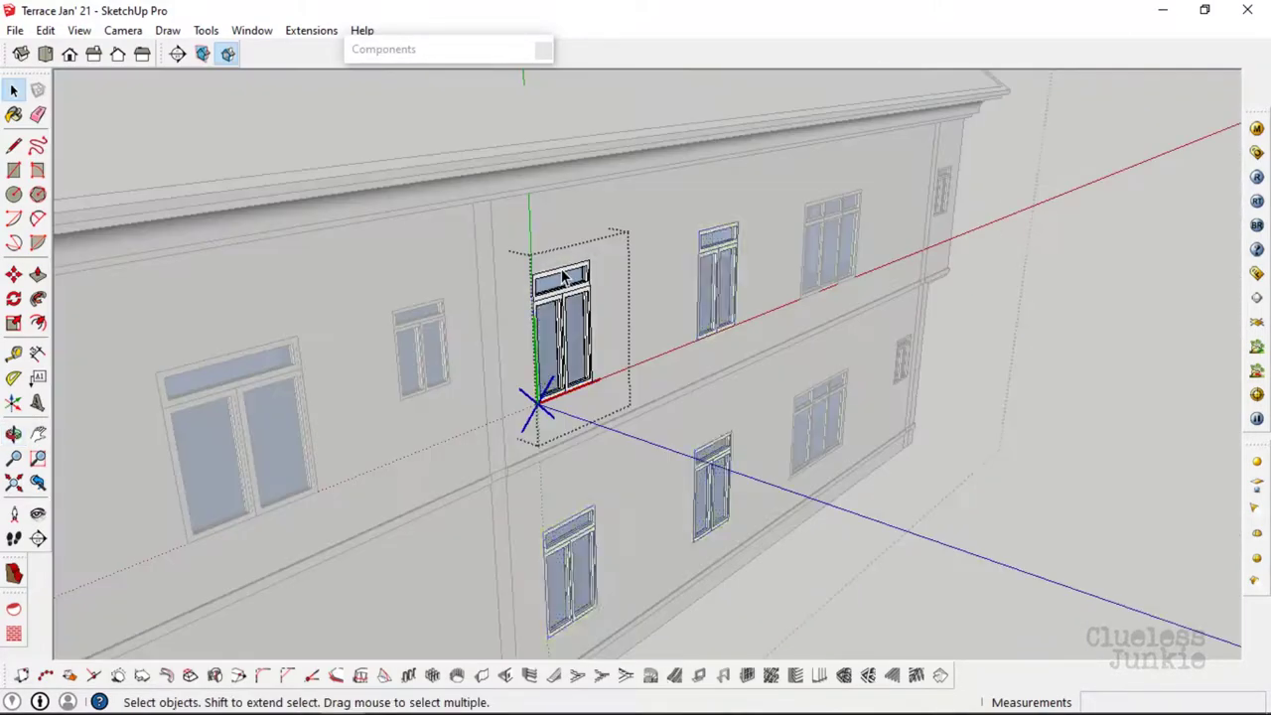
{"action": "scroll", "coordinate": [562, 277], "scroll_direction": "up", "scroll_amount": 3}
- Draw a small face above the window and extrude it into a box along the top
{"action": "key", "text": "l"}
{"action": "left_click", "coordinate": [577, 259]}
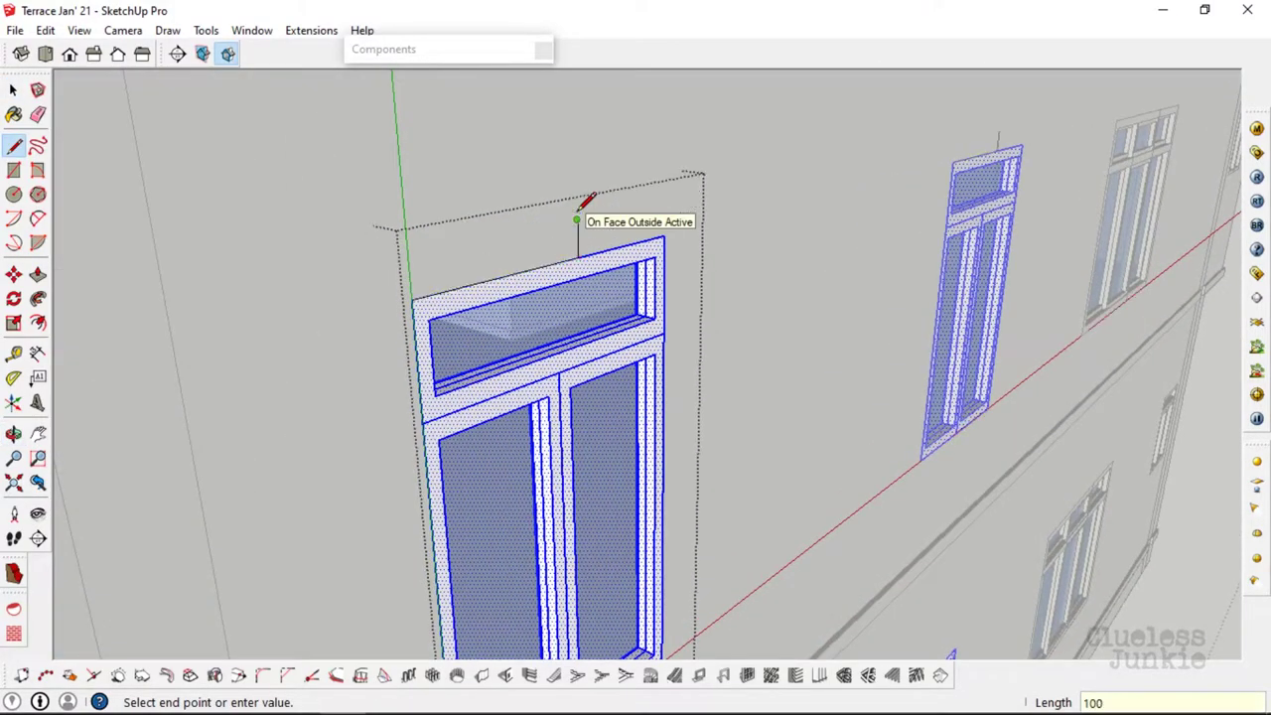
{"action": "scroll", "coordinate": [584, 206], "scroll_direction": "up", "scroll_amount": 2}
{"action": "middle_click_drag", "start_coordinate": [596, 236], "coordinate": [590, 275]}
{"action": "left_click", "coordinate": [590, 275]}
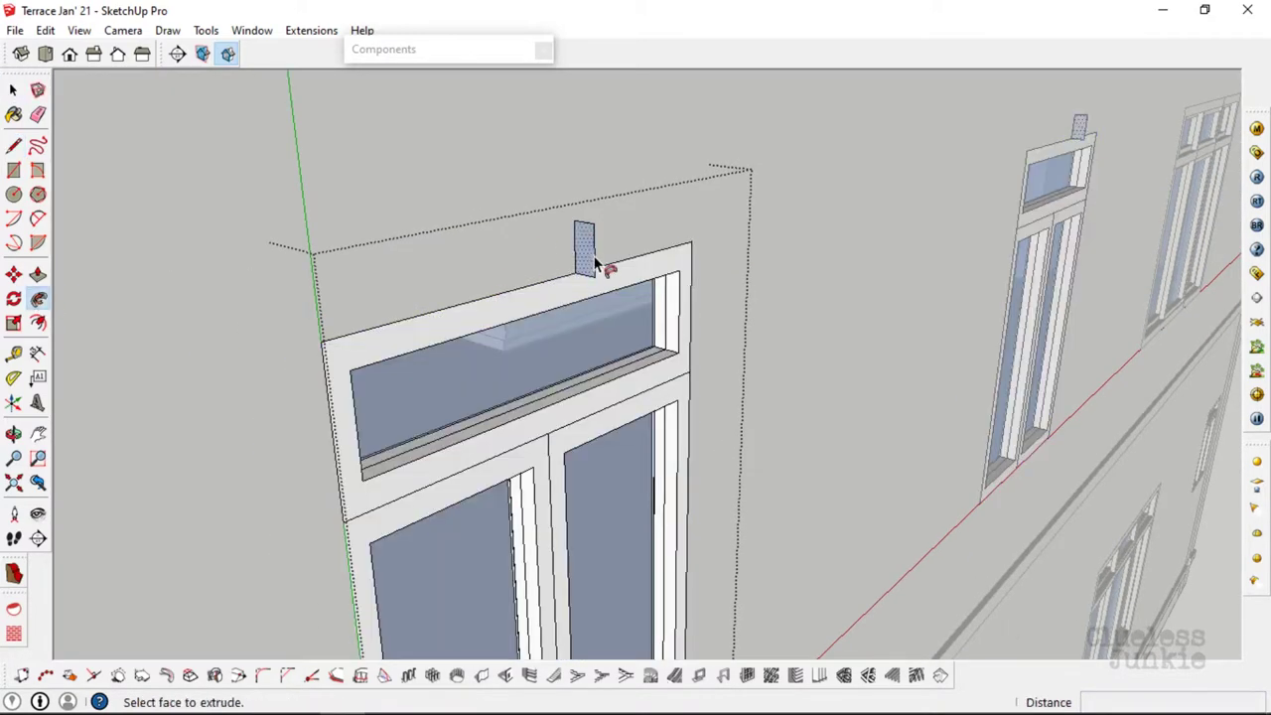
{"action": "left_click", "coordinate": [596, 263]}
{"action": "left_click", "coordinate": [542, 277]}
{"action": "scroll", "coordinate": [318, 354], "scroll_direction": "down", "scroll_amount": 2}
{"action": "scroll", "coordinate": [323, 440], "scroll_direction": "down", "scroll_amount": 3}
{"action": "scroll", "coordinate": [363, 606], "scroll_direction": "down", "scroll_amount": 2}
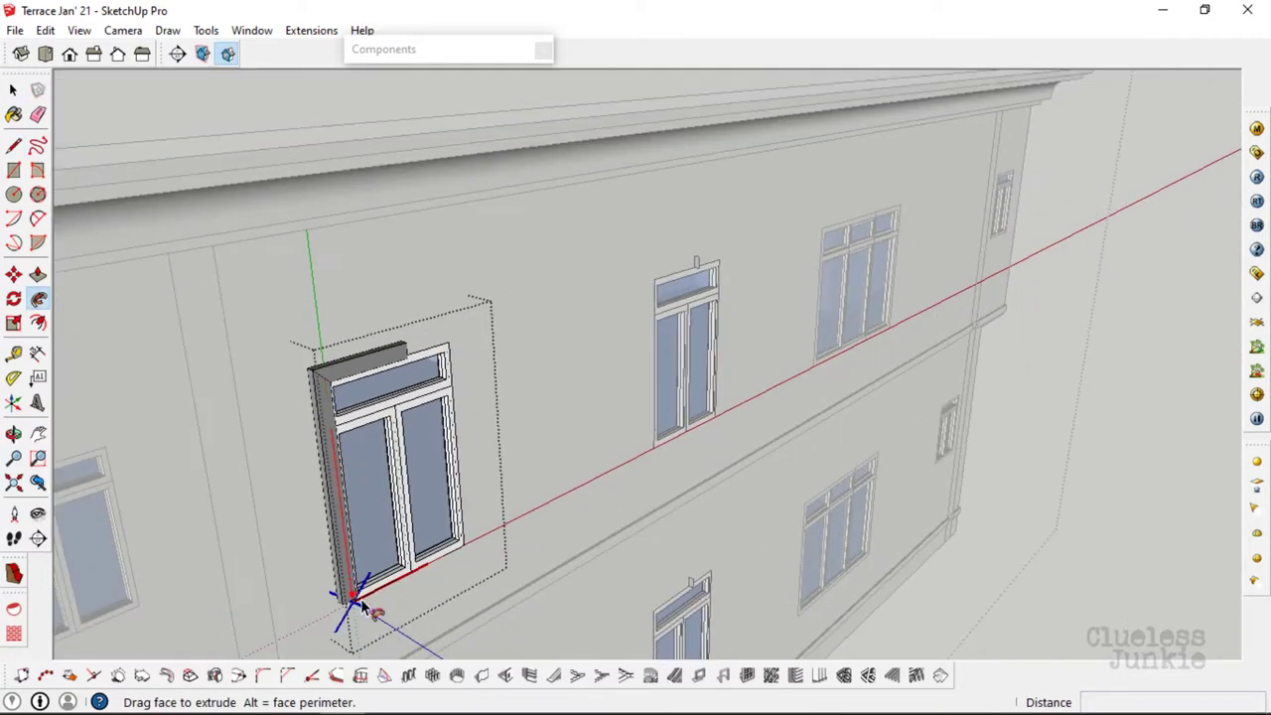
{"action": "scroll", "coordinate": [466, 533], "scroll_direction": "up", "scroll_amount": 3}
{"action": "scroll", "coordinate": [437, 337], "scroll_direction": "up", "scroll_amount": 2}
- Remove the leftover edge on the window frame and check the frame corner
{"action": "key", "text": "ctrl+z"}
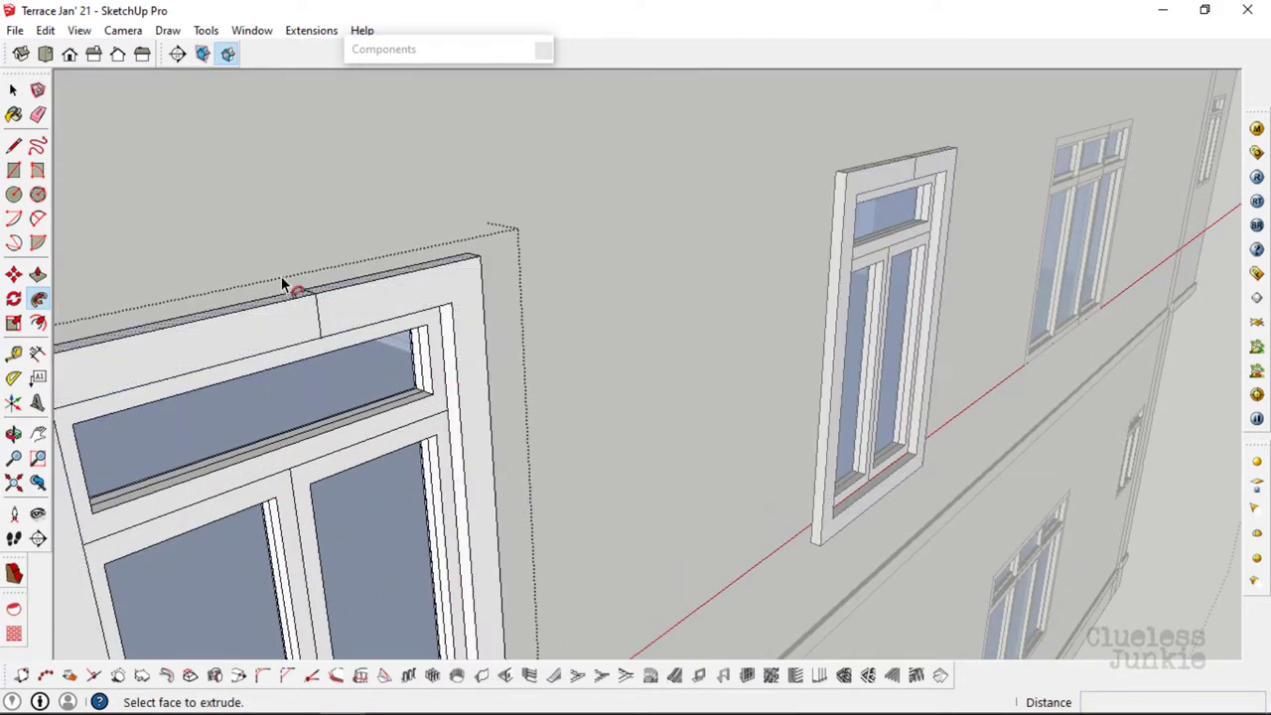
{"action": "scroll", "coordinate": [284, 284], "scroll_direction": "up", "scroll_amount": 1}
{"action": "left_click", "coordinate": [38, 117]}
{"action": "mouse_move", "coordinate": [199, 199]}
{"action": "middle_mouse_down"}
{"action": "mouse_move", "coordinate": [332, 287]}
{"action": "mouse_move", "coordinate": [351, 388]}
{"action": "middle_mouse_up"}
{"action": "scroll", "coordinate": [338, 427], "scroll_direction": "up", "scroll_amount": 3}
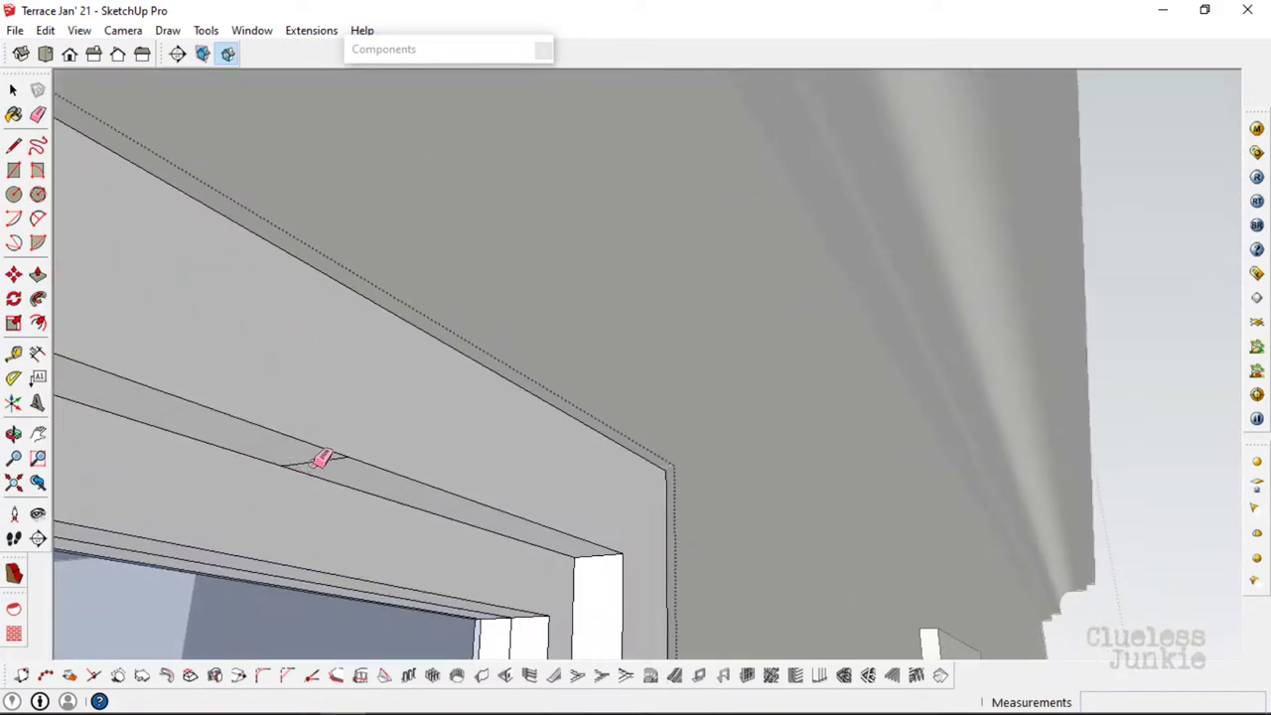
{"action": "scroll", "coordinate": [687, 298], "scroll_direction": "down", "scroll_amount": 2}
{"action": "scroll", "coordinate": [605, 243], "scroll_direction": "down", "scroll_amount": 3}
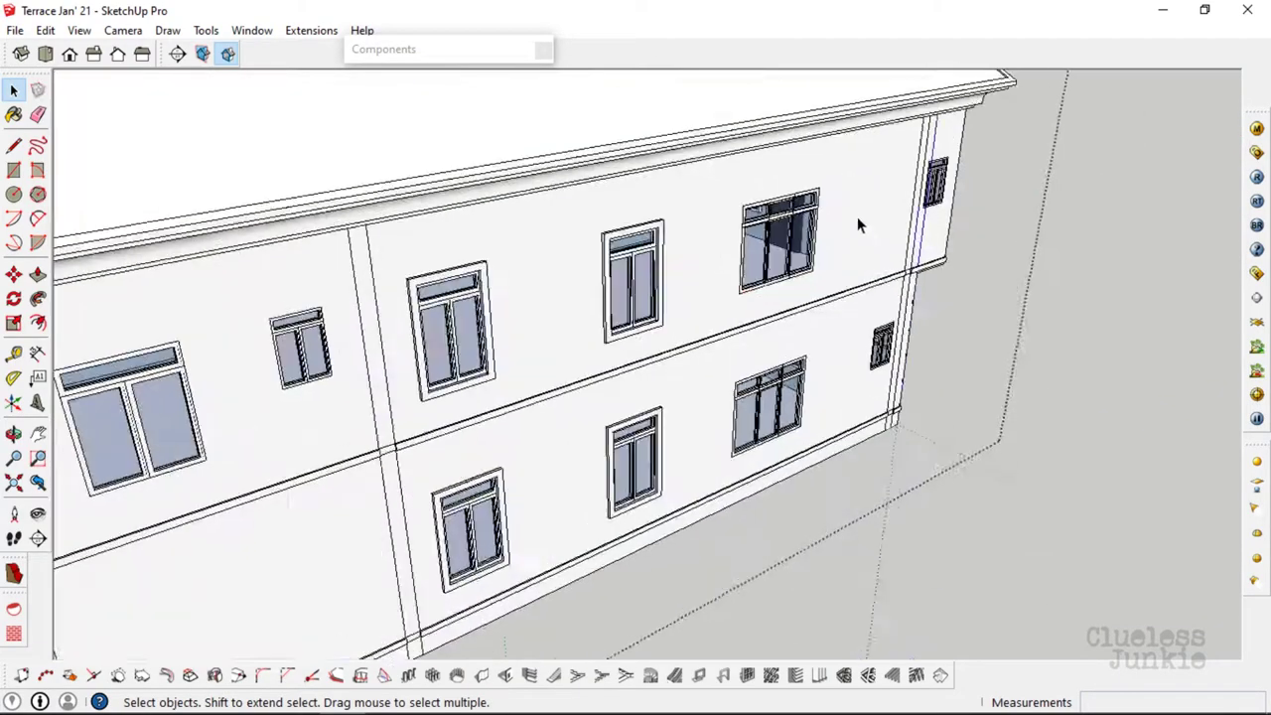
- Draw the 100×50mm frame profile on the wide window's top edge
{"action": "key", "text": "r"}
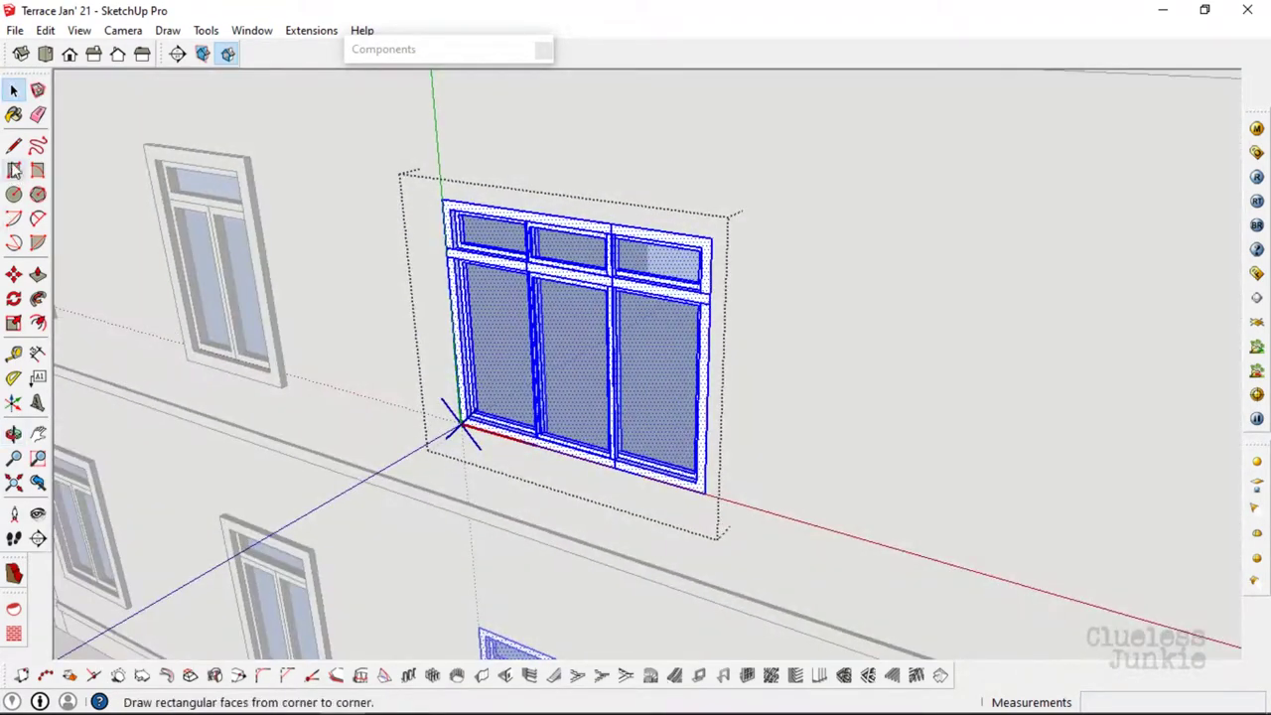
{"action": "key", "text": "l"}
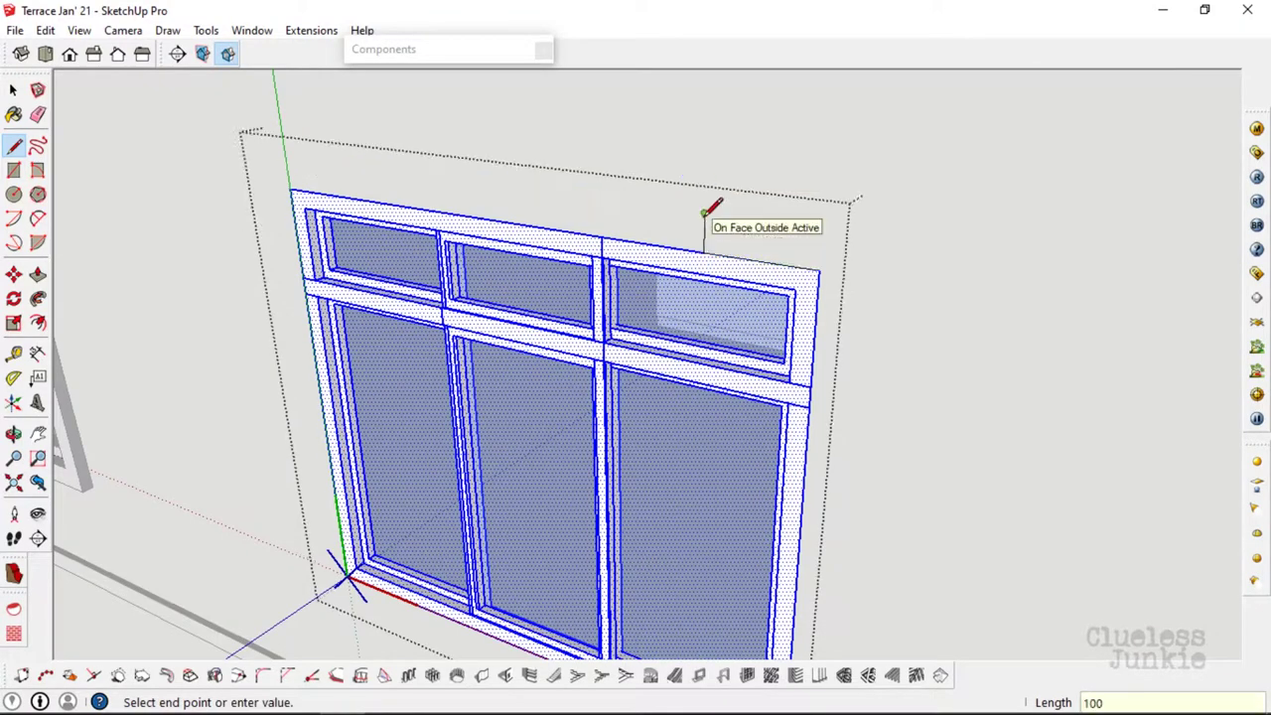
{"action": "scroll", "coordinate": [707, 211], "scroll_direction": "up", "scroll_amount": 2}
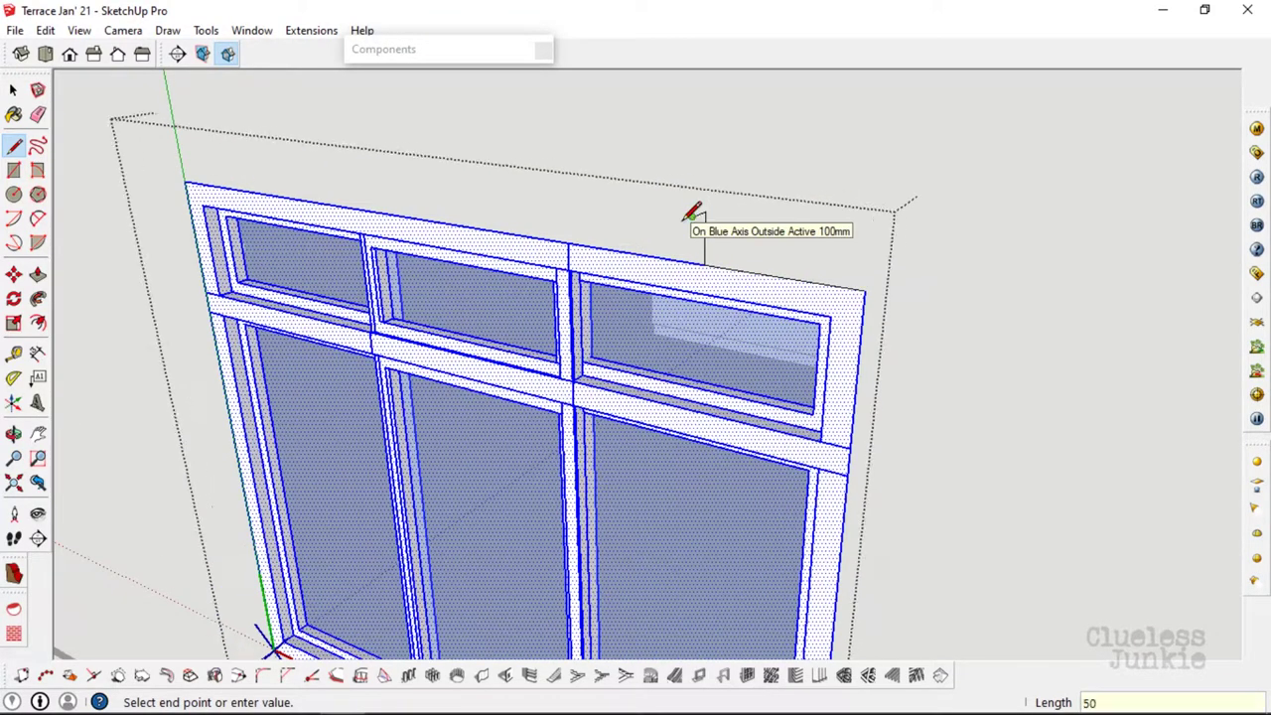
{"action": "scroll", "coordinate": [684, 220], "scroll_direction": "up", "scroll_amount": 2}
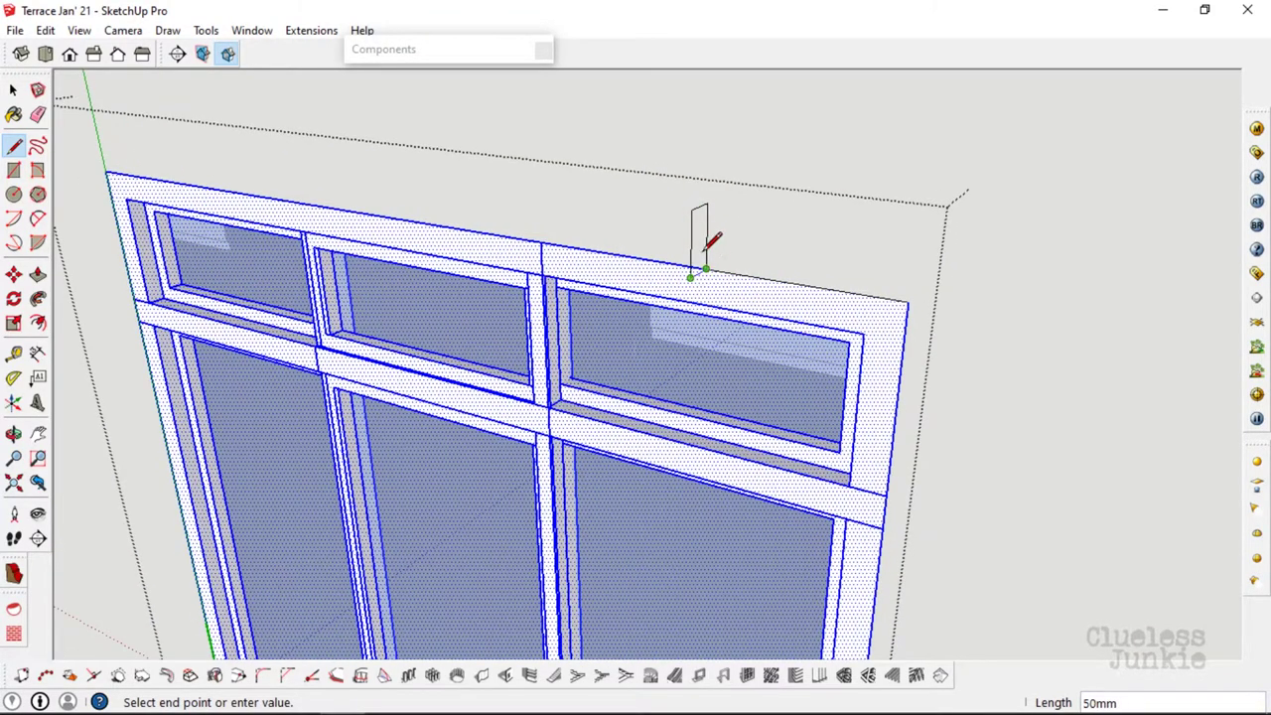
{"action": "scroll", "coordinate": [704, 266], "scroll_direction": "down", "scroll_amount": 2}
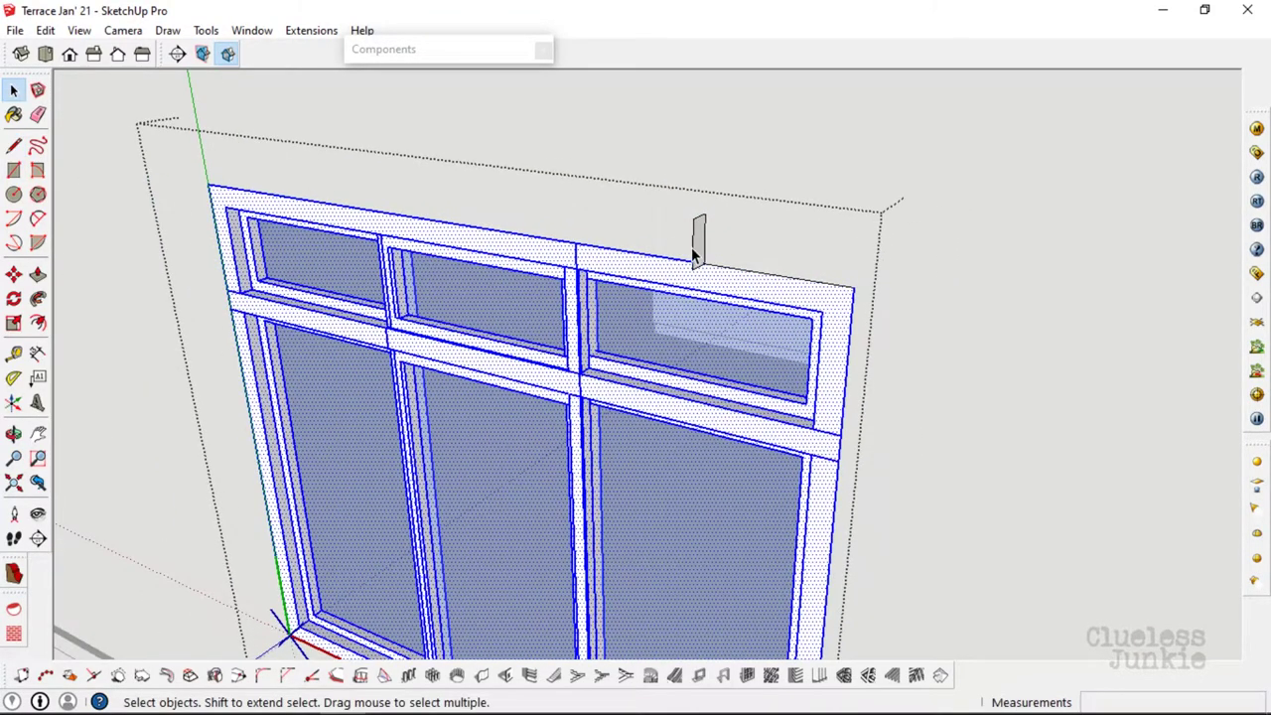
{"action": "left_click", "coordinate": [695, 250]}
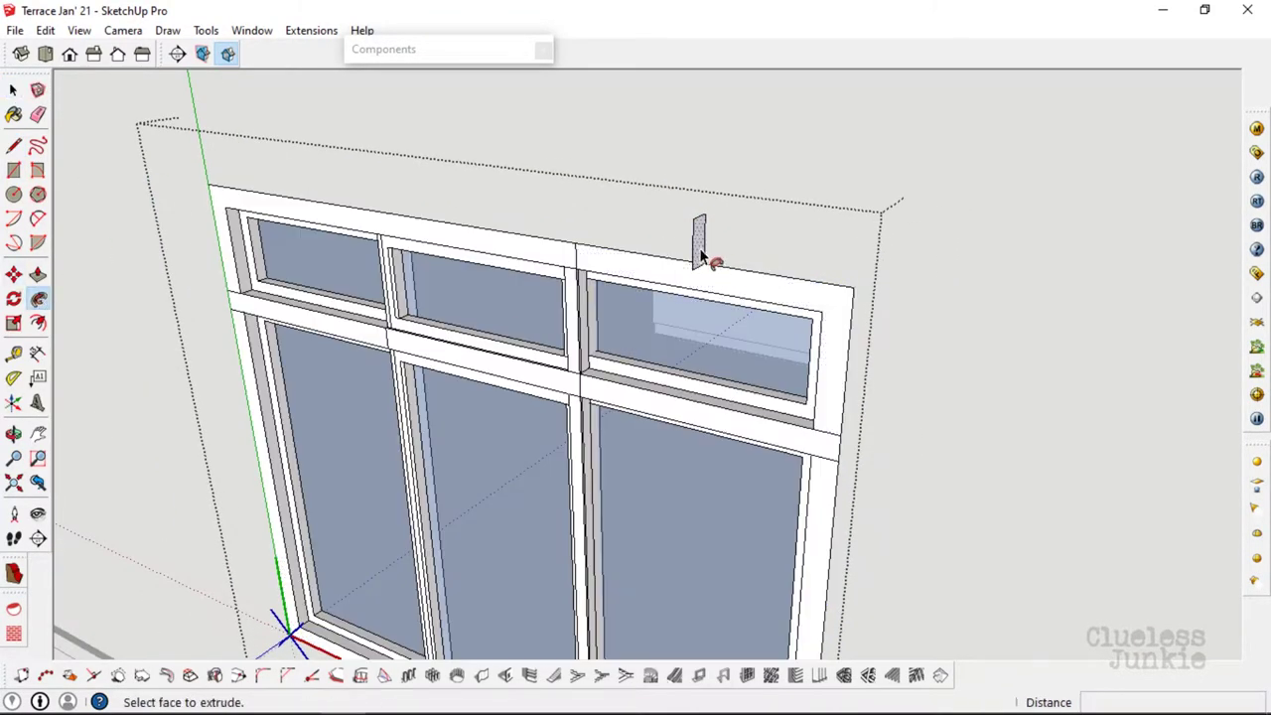
- Follow Me the profile along the window's top and left side, then erase seam edges
{"action": "key", "text": "Escape"}
{"action": "scroll", "coordinate": [692, 256], "scroll_direction": "up", "scroll_amount": 1}
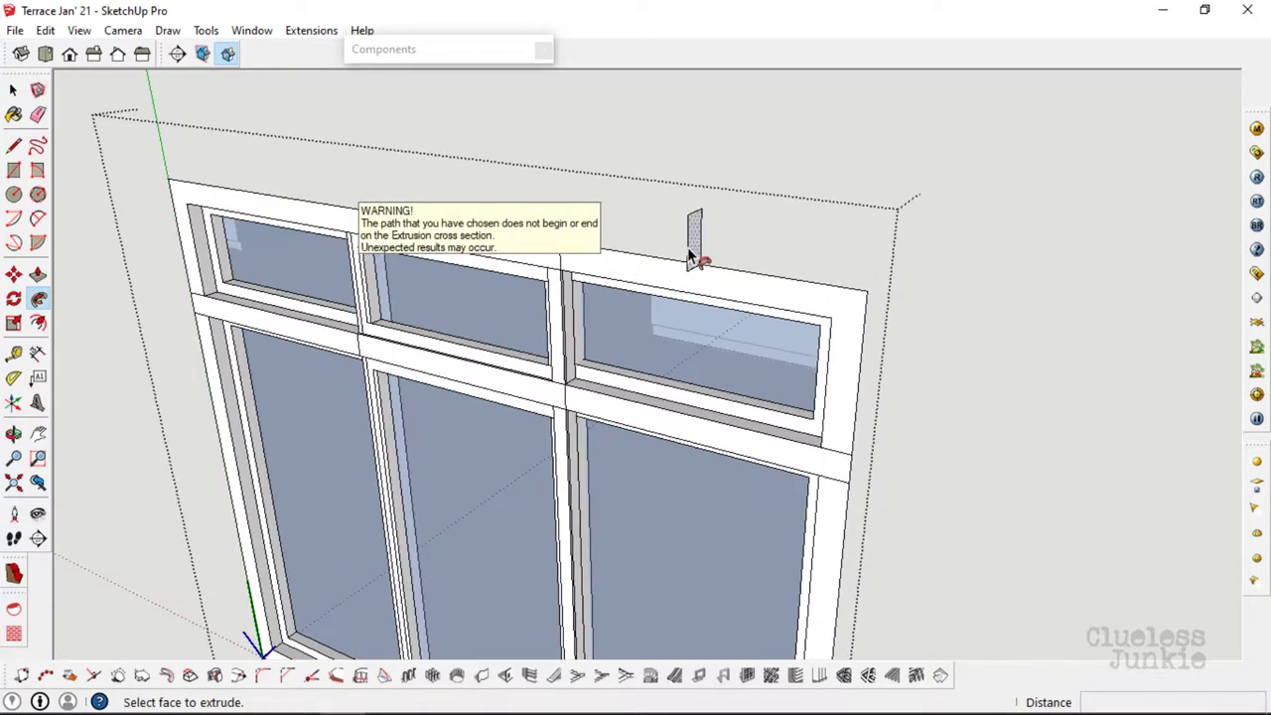
{"action": "left_click_drag", "start_coordinate": [516, 243], "coordinate": [179, 199]}
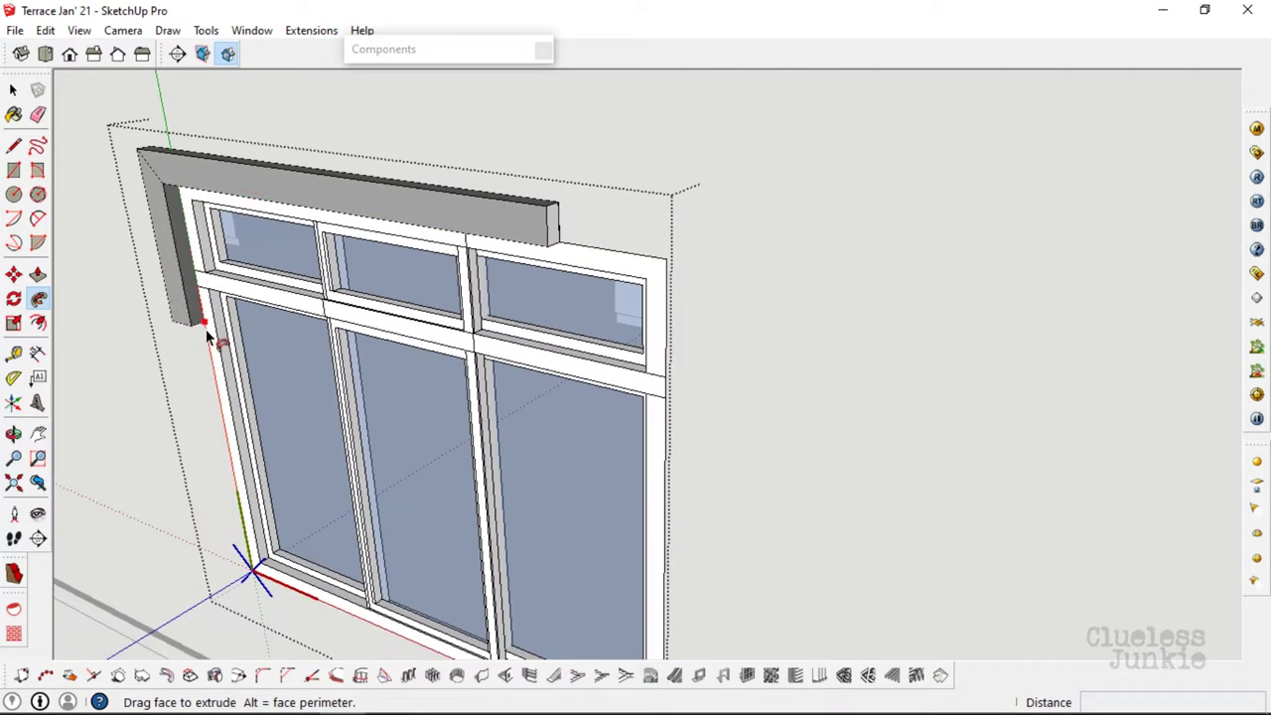
{"action": "left_click_drag", "start_coordinate": [205, 329], "coordinate": [263, 571]}
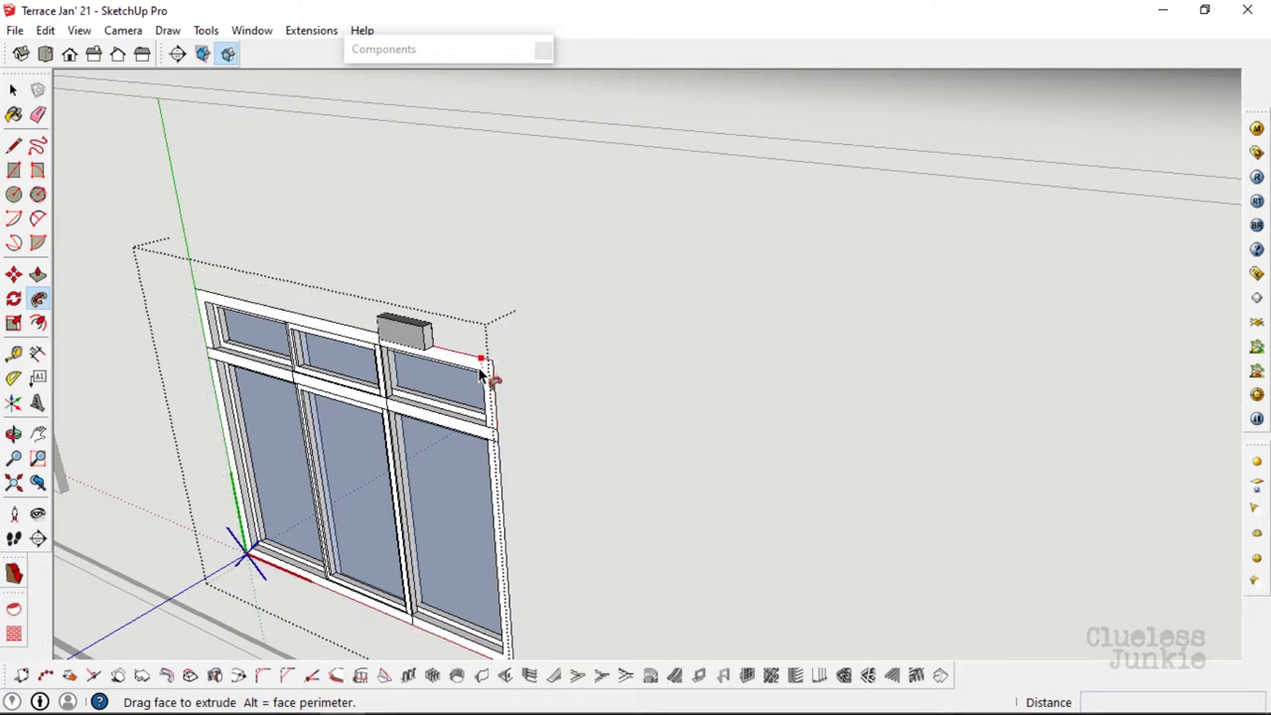
{"action": "scroll", "coordinate": [455, 385], "scroll_direction": "up", "scroll_amount": 4}
{"action": "key", "text": "e"}
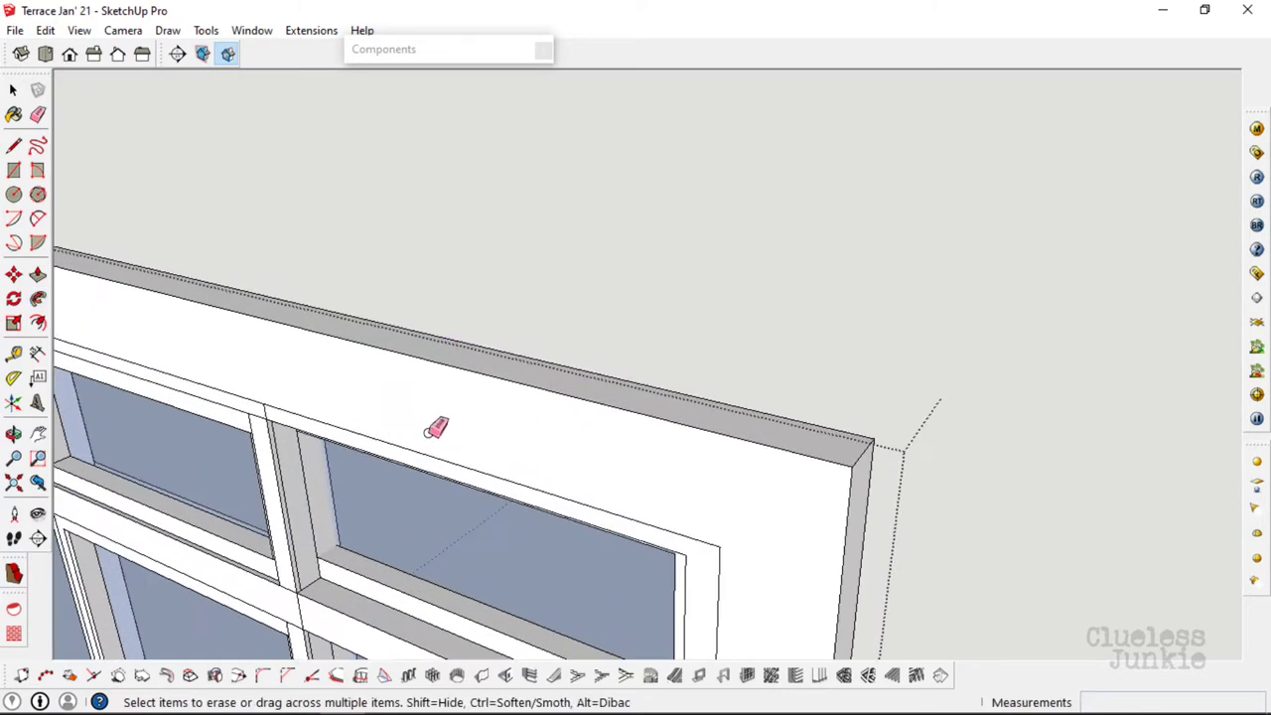
{"action": "scroll", "coordinate": [437, 429], "scroll_direction": "down", "scroll_amount": 3}
{"action": "key", "text": "space"}
{"action": "scroll", "coordinate": [340, 212], "scroll_direction": "down", "scroll_amount": 3}
{"action": "scroll", "coordinate": [341, 212], "scroll_direction": "down", "scroll_amount": 3}
- Draw a small profile rectangle on the top edge of the narrow two-pane upper window
{"action": "scroll", "coordinate": [388, 242], "scroll_direction": "down", "scroll_amount": 3}
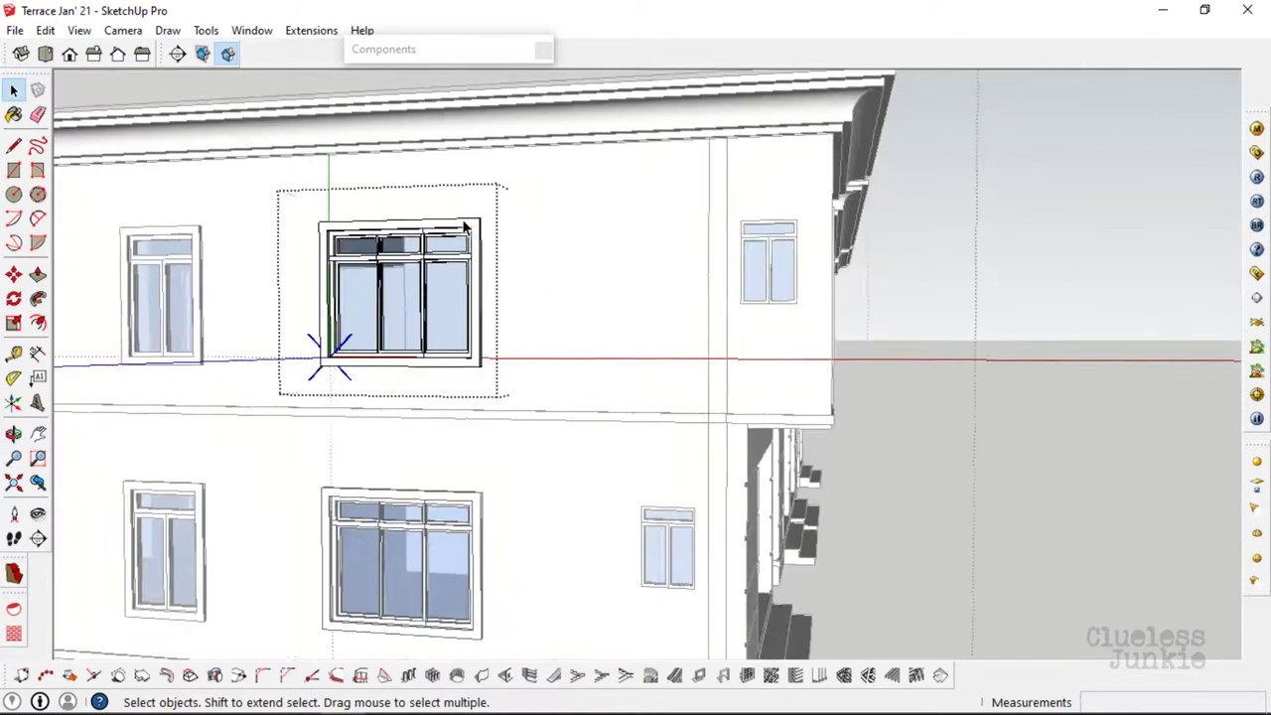
{"action": "left_click", "coordinate": [464, 228]}
{"action": "middle_click_drag", "start_coordinate": [465, 228], "coordinate": [583, 188]}
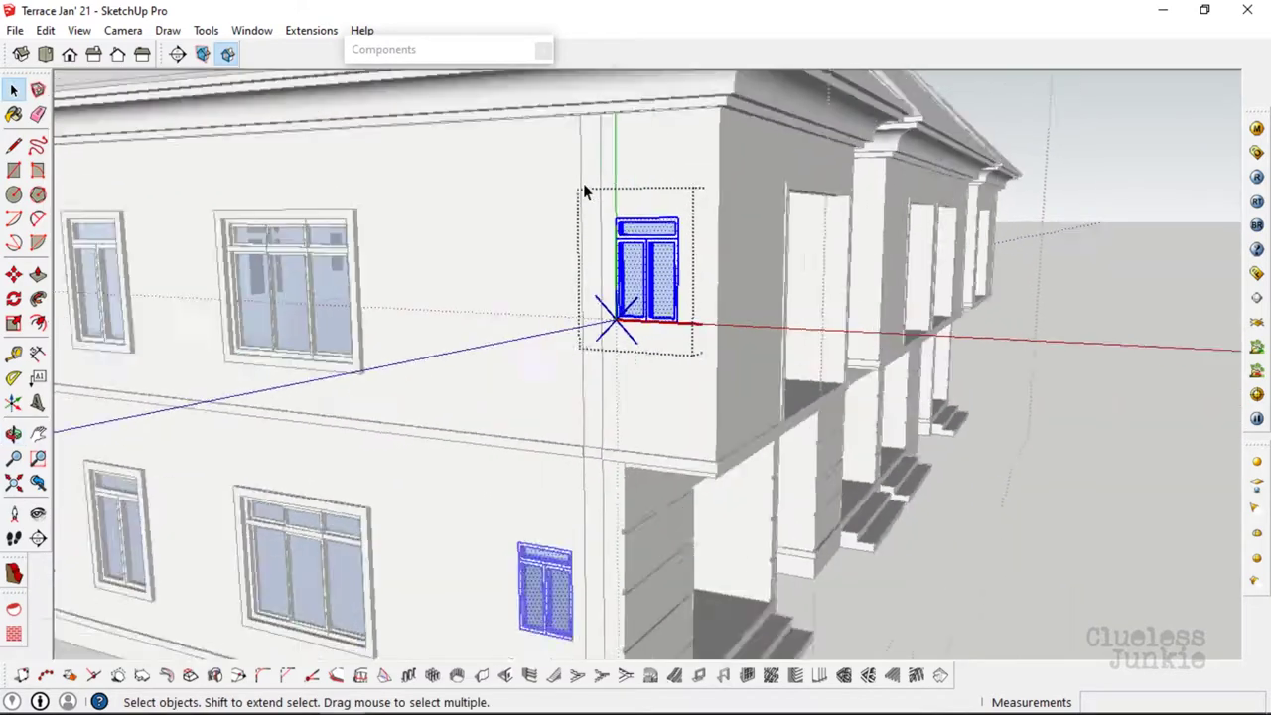
{"action": "scroll", "coordinate": [647, 199], "scroll_direction": "up", "scroll_amount": 3}
{"action": "scroll", "coordinate": [650, 289], "scroll_direction": "up", "scroll_amount": 3}
{"action": "scroll", "coordinate": [650, 289], "scroll_direction": "up", "scroll_amount": 1}
{"action": "key", "text": "l"}
{"action": "left_click", "coordinate": [640, 301]}
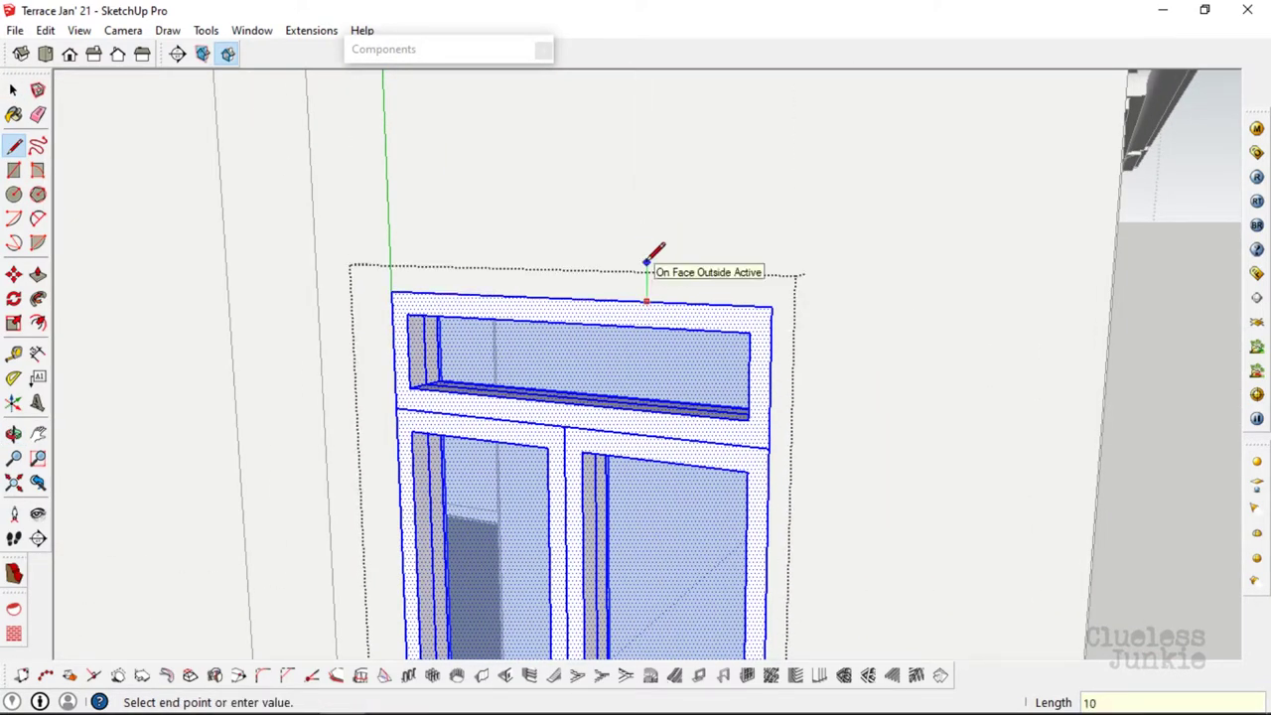
{"action": "scroll", "coordinate": [647, 262], "scroll_direction": "down", "scroll_amount": 2}
{"action": "mouse_move", "coordinate": [596, 213]}
{"action": "middle_mouse_down"}
{"action": "mouse_move", "coordinate": [610, 221]}
{"action": "mouse_move", "coordinate": [533, 221]}
{"action": "middle_mouse_up"}
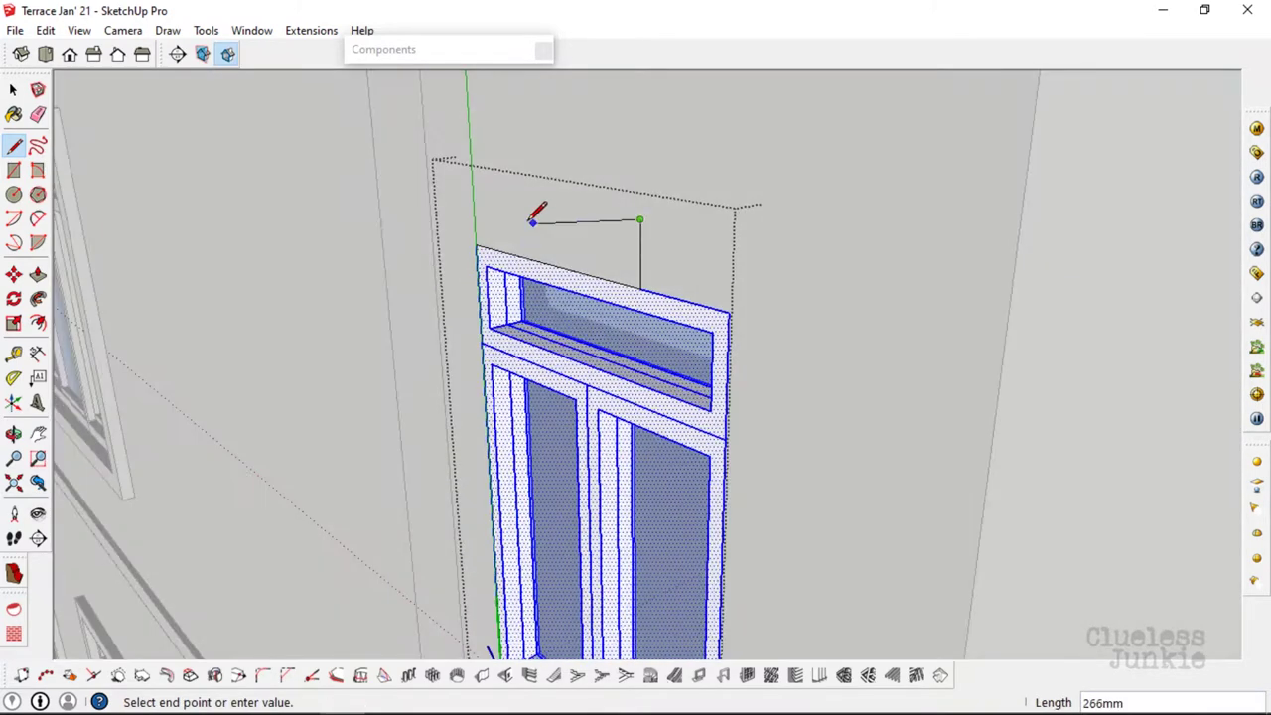
{"action": "left_click", "coordinate": [613, 292]}
- Sweep the profile with Follow Me along the window's top and down its left side
{"action": "scroll", "coordinate": [582, 233], "scroll_direction": "down", "scroll_amount": 2}
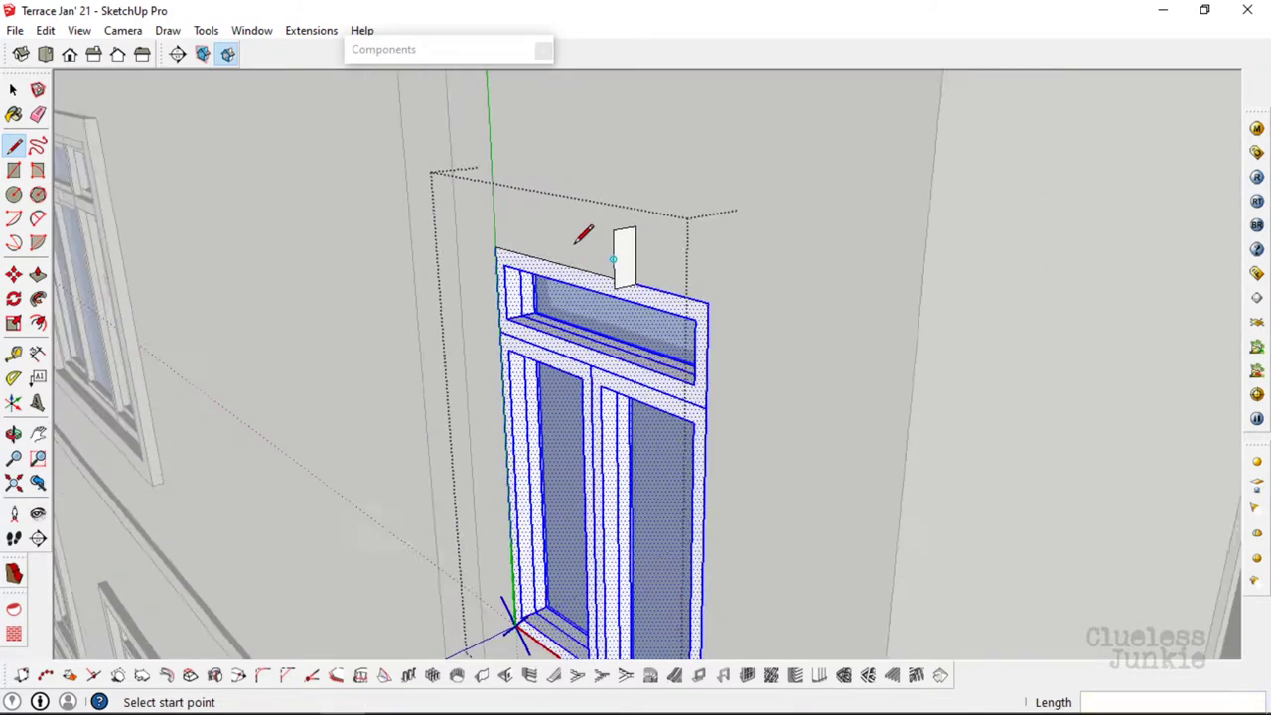
{"action": "key", "text": "p"}
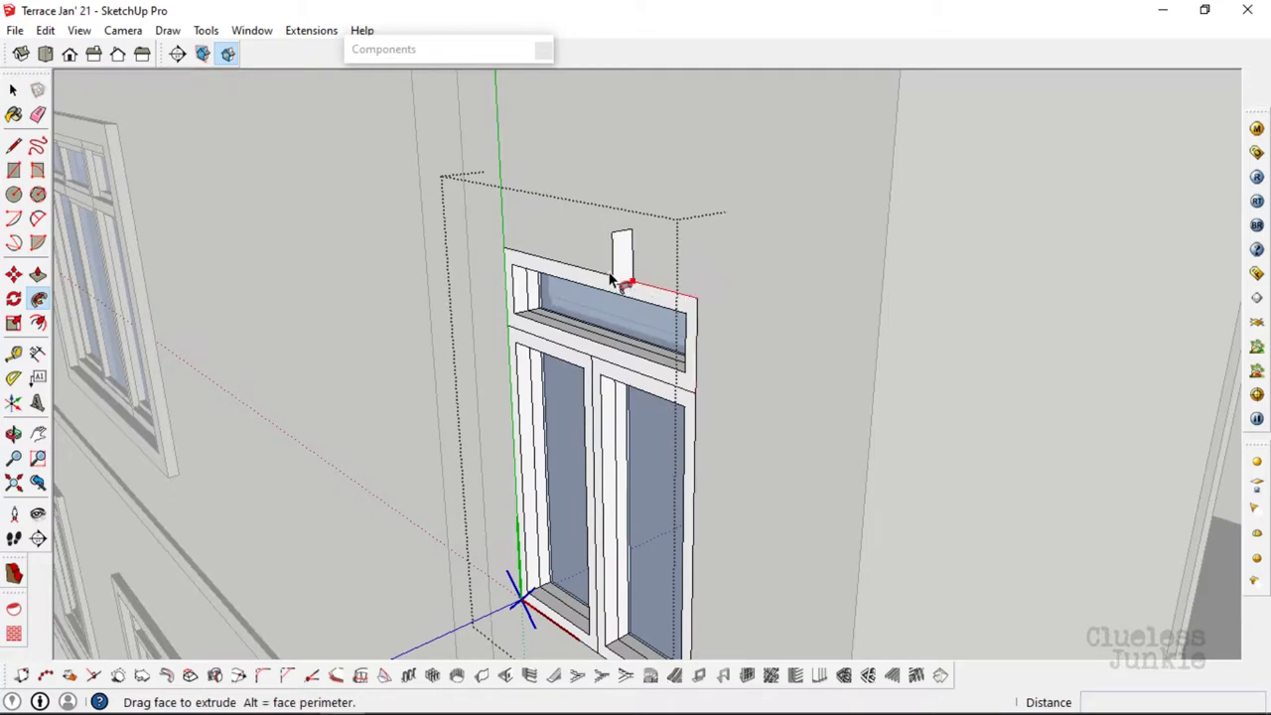
{"action": "middle_click_drag", "start_coordinate": [611, 278], "coordinate": [574, 235]}
{"action": "middle_click_drag", "start_coordinate": [508, 288], "coordinate": [509, 410]}
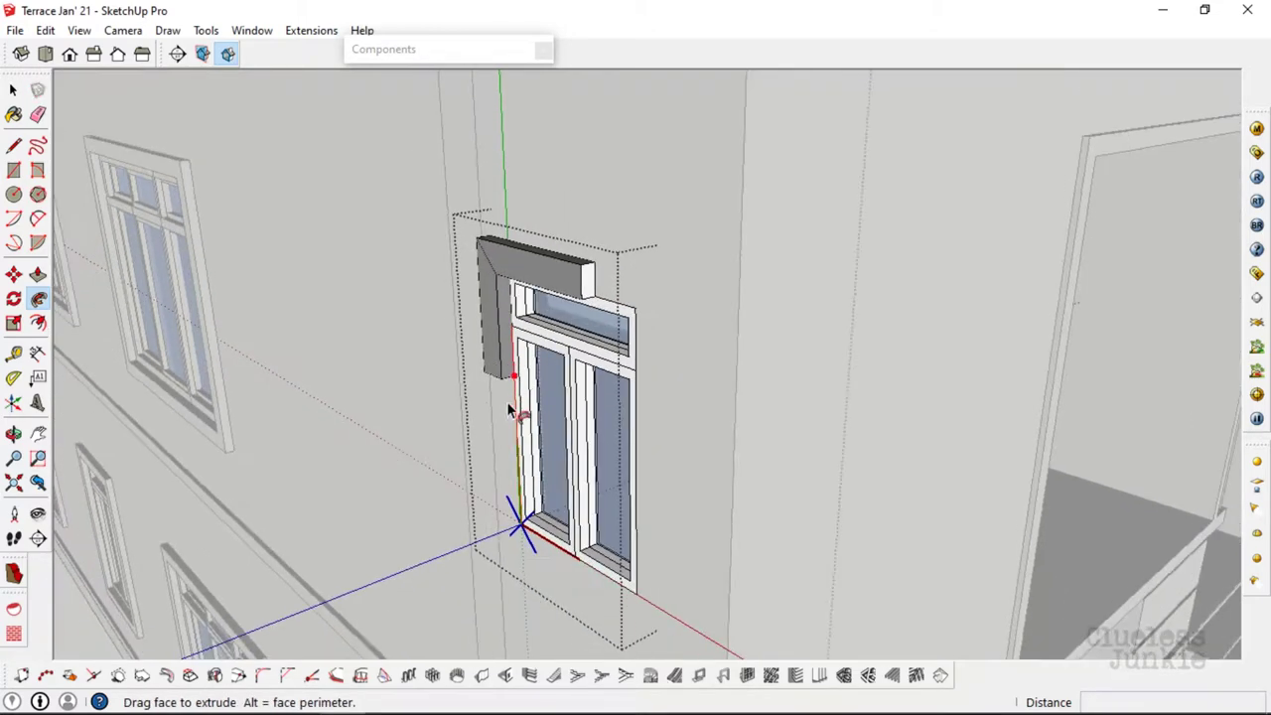
{"action": "scroll", "coordinate": [610, 330], "scroll_direction": "up", "scroll_amount": 1}
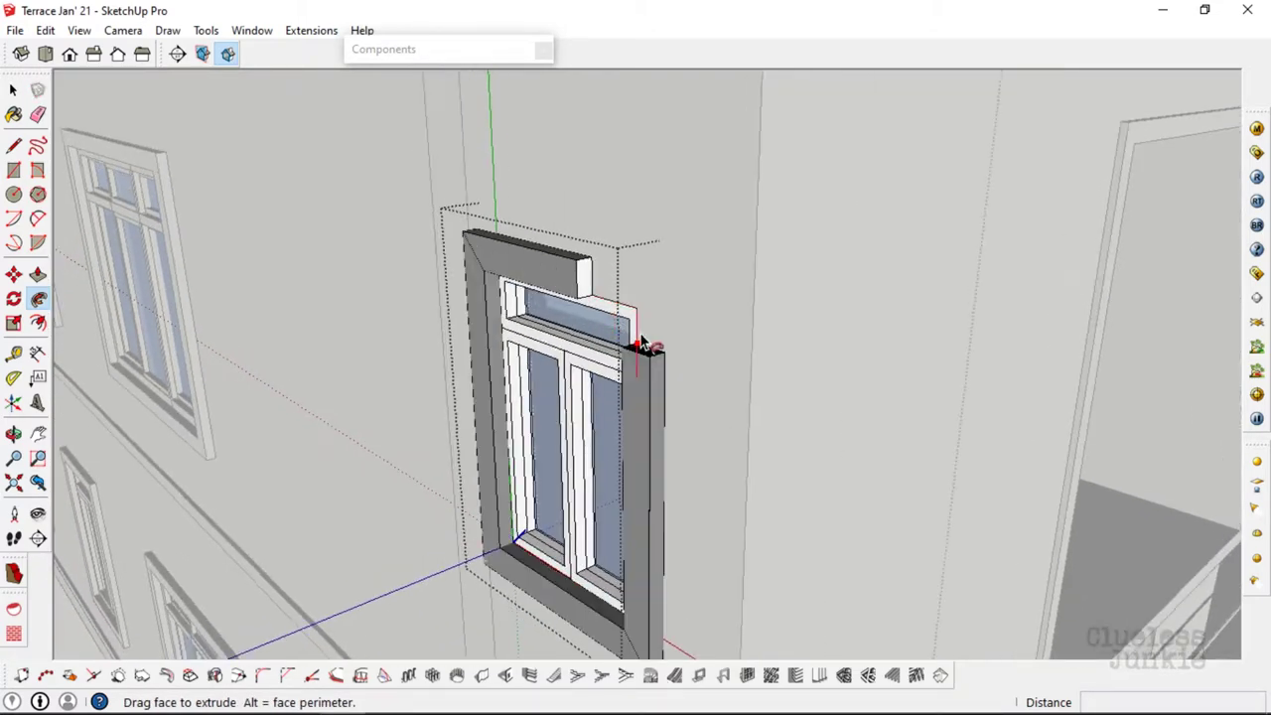
{"action": "scroll", "coordinate": [610, 338], "scroll_direction": "up", "scroll_amount": 1}
{"action": "key", "text": "space"}
- Erase the leftover seam edge and select the framed window with its copies
{"action": "scroll", "coordinate": [568, 254], "scroll_direction": "up", "scroll_amount": 3}
{"action": "key", "text": "e"}
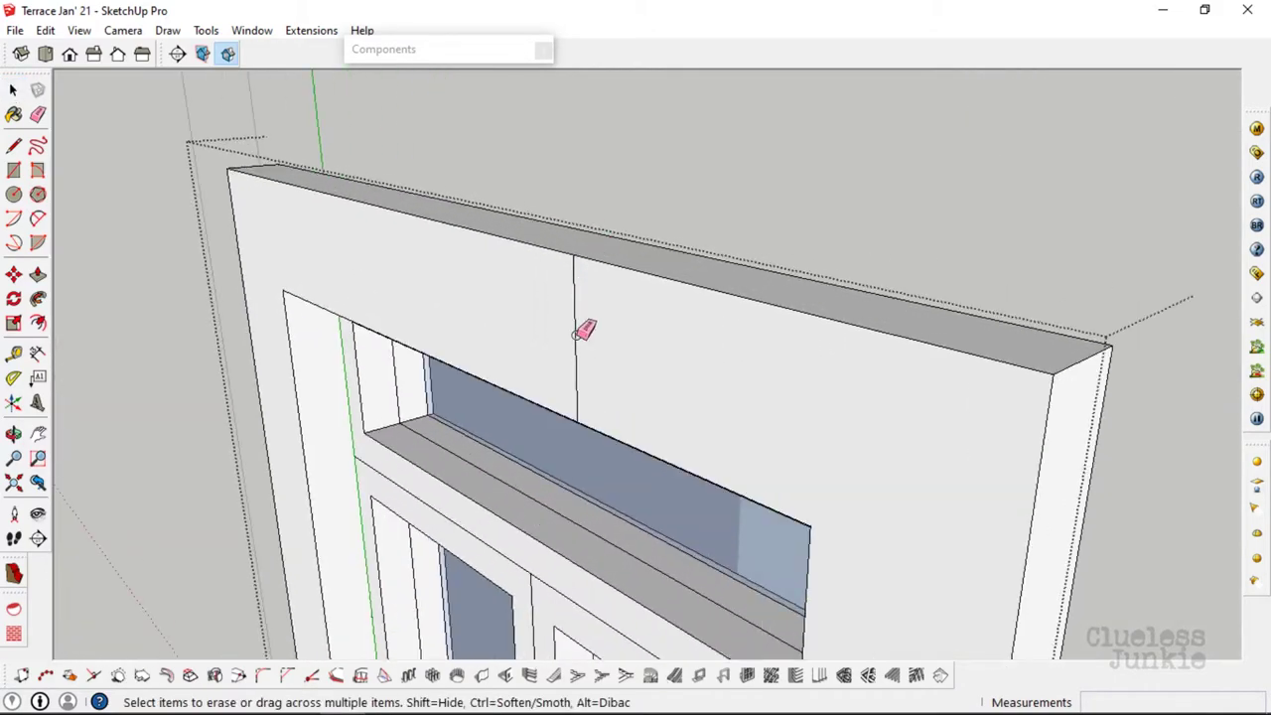
{"action": "scroll", "coordinate": [629, 128], "scroll_direction": "down", "scroll_amount": 3}
{"action": "key", "text": "space"}
{"action": "scroll", "coordinate": [411, 237], "scroll_direction": "down", "scroll_amount": 5}
{"action": "scroll", "coordinate": [473, 218], "scroll_direction": "down", "scroll_amount": 3}
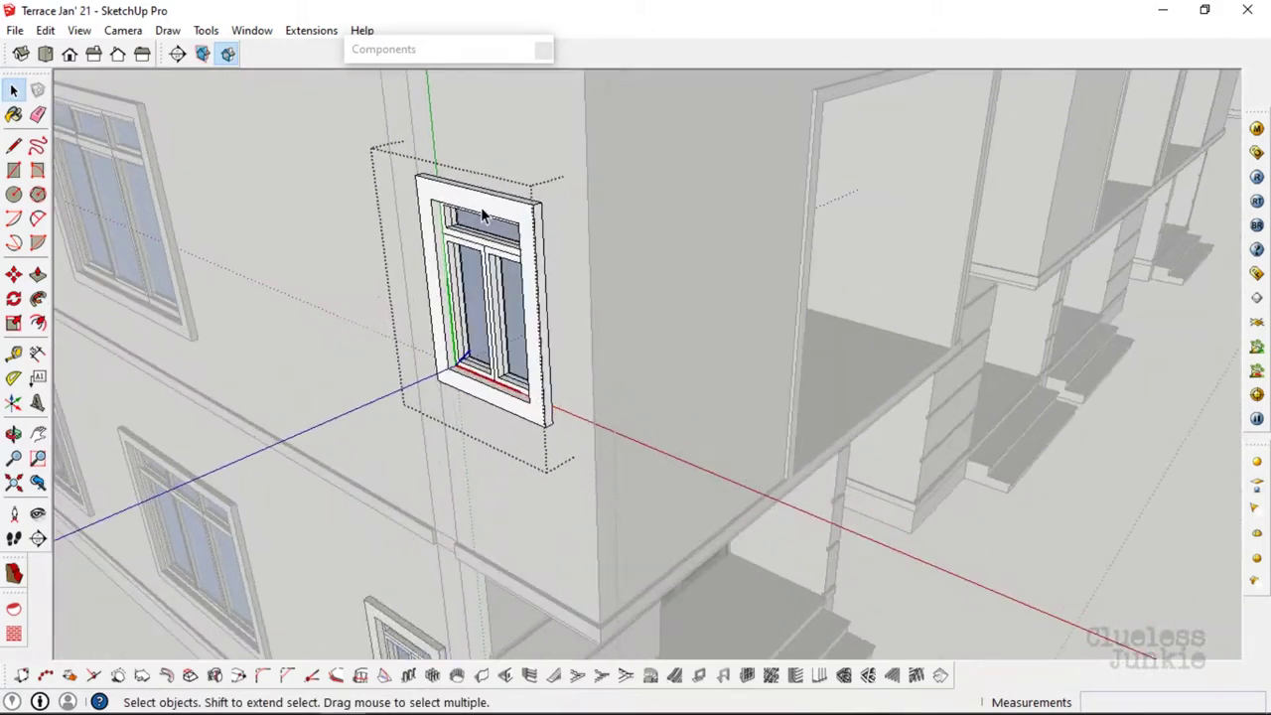
{"action": "left_click", "coordinate": [480, 206]}
{"action": "mouse_move", "coordinate": [480, 206]}
{"action": "middle_mouse_down"}
{"action": "mouse_move", "coordinate": [646, 272]}
{"action": "mouse_move", "coordinate": [782, 247]}
{"action": "mouse_move", "coordinate": [348, 313]}
{"action": "mouse_move", "coordinate": [530, 256]}
{"action": "mouse_move", "coordinate": [625, 275]}
{"action": "mouse_move", "coordinate": [289, 298]}
{"action": "mouse_move", "coordinate": [616, 212]}
{"action": "middle_mouse_up"}
- Draw a 100mm by 50mm profile rectangle on top of the three-pane window
{"action": "scroll", "coordinate": [708, 282], "scroll_direction": "up", "scroll_amount": 3}
{"action": "scroll", "coordinate": [660, 288], "scroll_direction": "up", "scroll_amount": 3}
{"action": "key", "text": "l"}
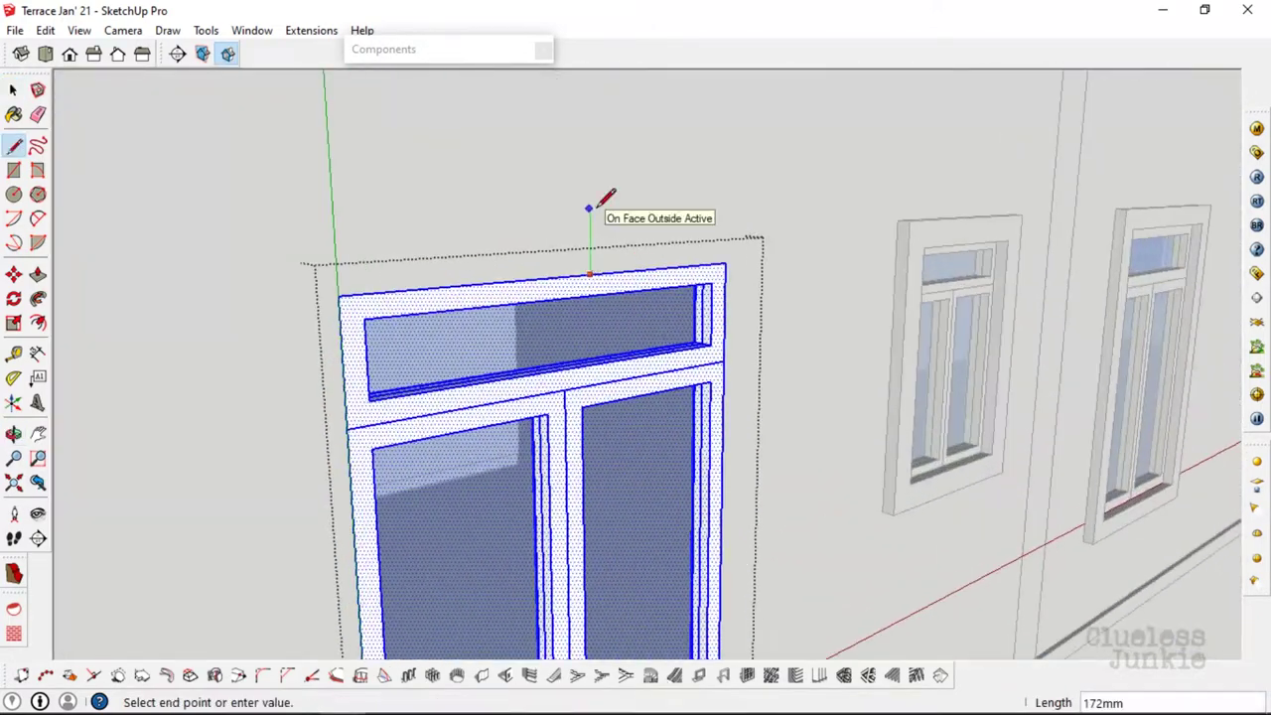
{"action": "scroll", "coordinate": [605, 198], "scroll_direction": "up", "scroll_amount": 3}
{"action": "key", "text": "Return"}
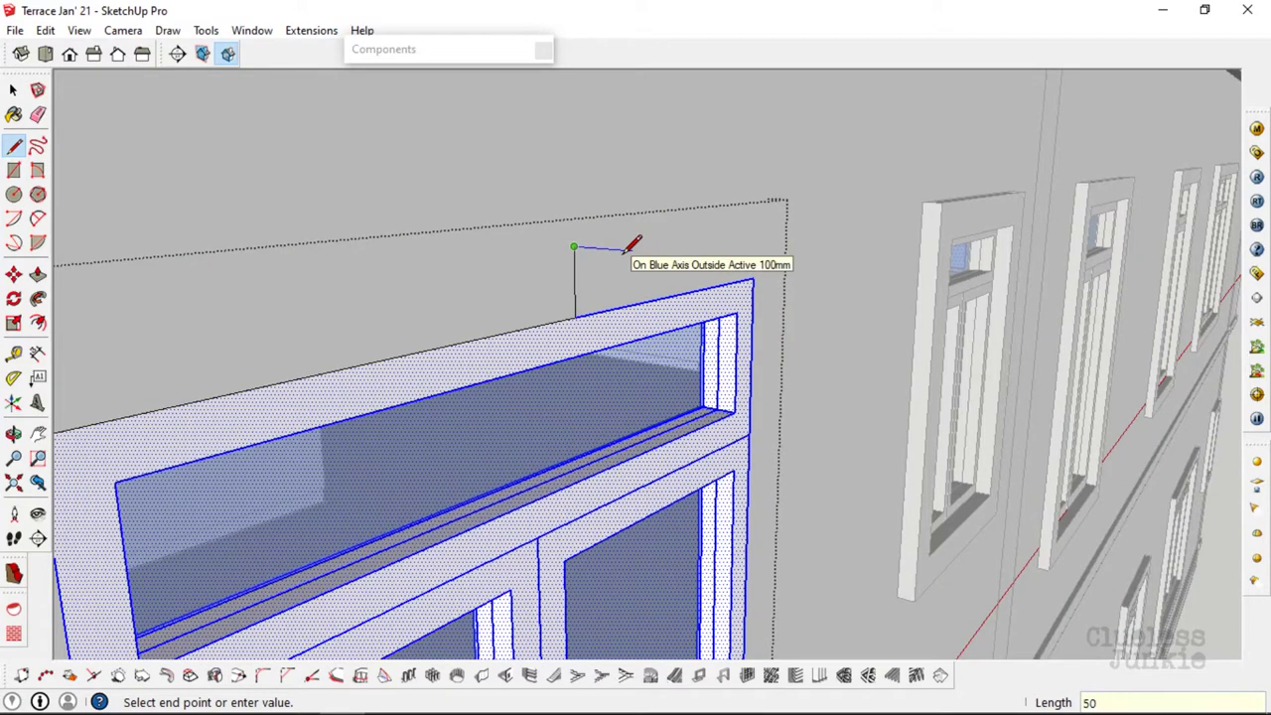
{"action": "left_click", "coordinate": [577, 313]}
- Sweep the profile face with Follow Me along the top of the window frame
{"action": "key", "text": "space"}
{"action": "middle_click_drag", "start_coordinate": [577, 313], "coordinate": [263, 291]}
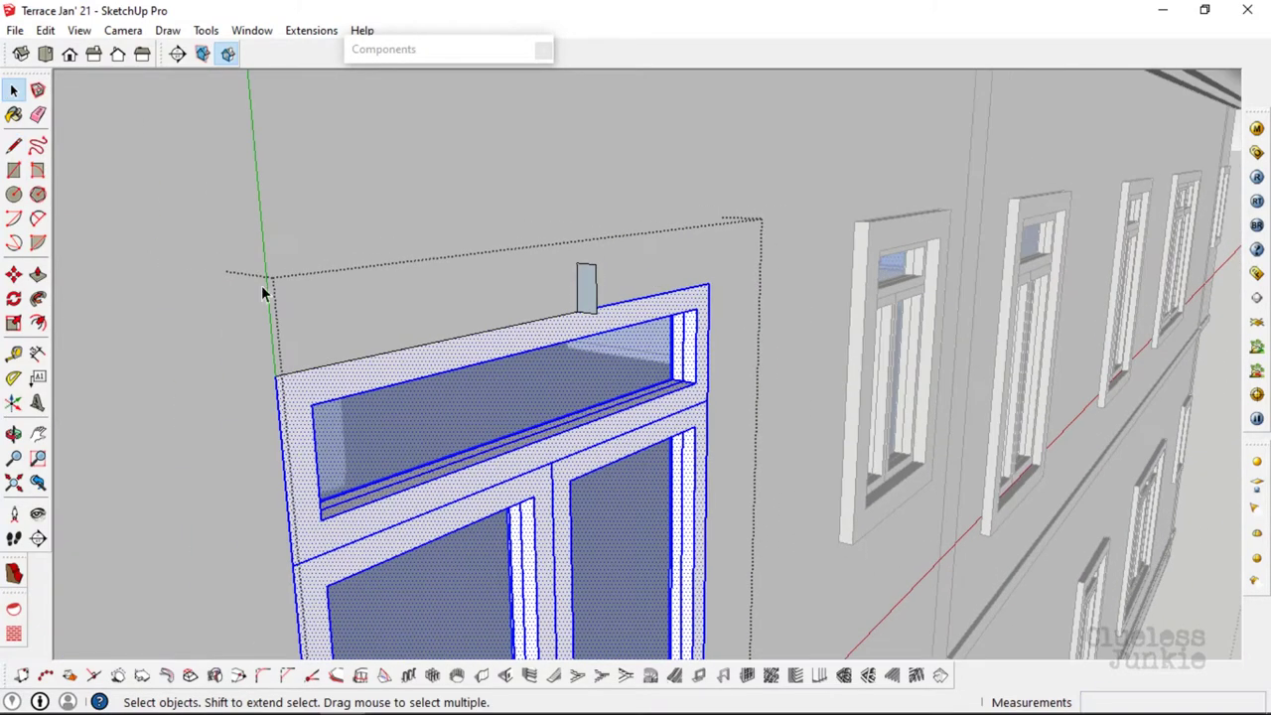
{"action": "left_click", "coordinate": [585, 290]}
{"action": "scroll", "coordinate": [308, 348], "scroll_direction": "down", "scroll_amount": 5}
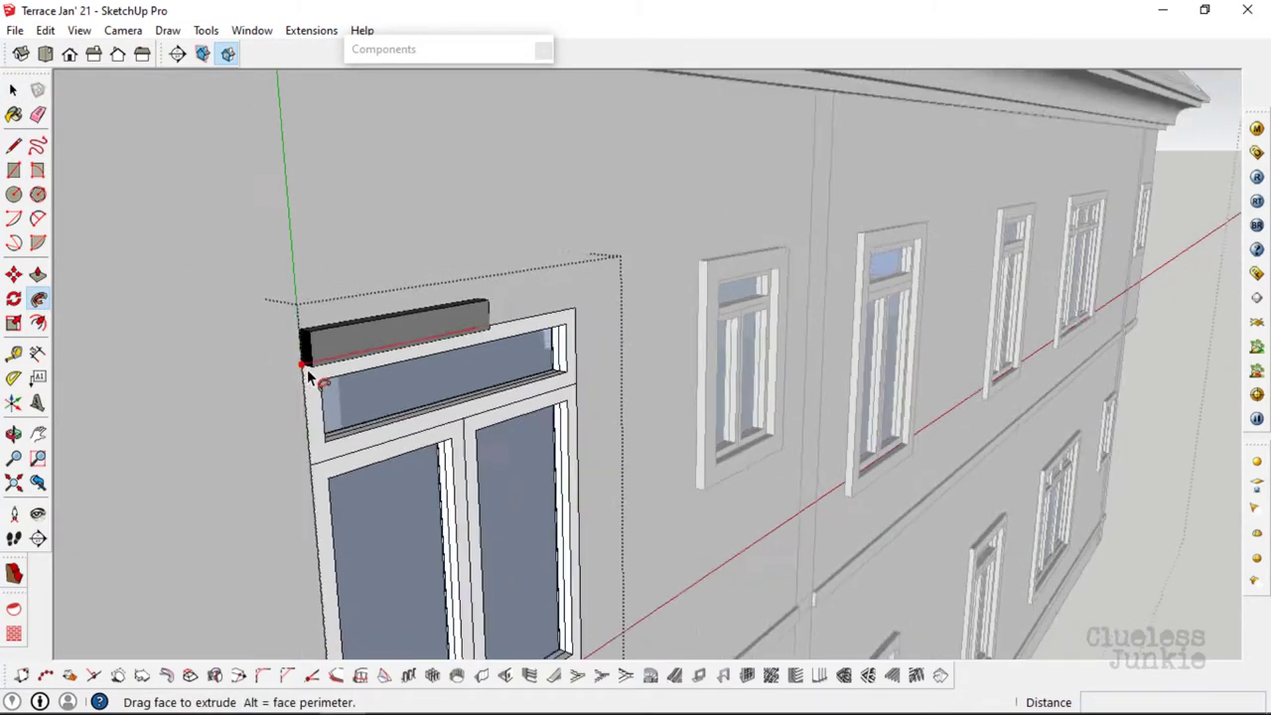
{"action": "scroll", "coordinate": [314, 508], "scroll_direction": "down", "scroll_amount": 2}
{"action": "scroll", "coordinate": [455, 352], "scroll_direction": "up", "scroll_amount": 3}
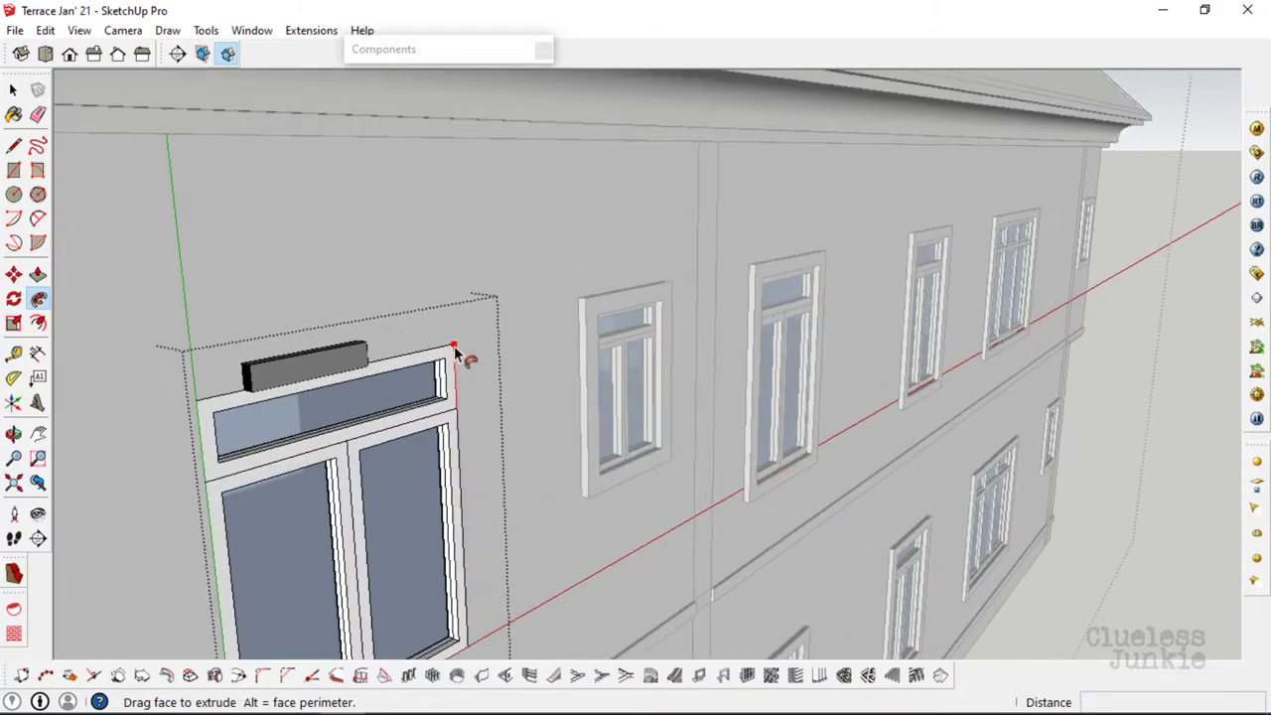
{"action": "scroll", "coordinate": [452, 374], "scroll_direction": "up", "scroll_amount": 3}
- Erase the leftover seam edge and select the newly framed window to check it
{"action": "key", "text": "e"}
{"action": "scroll", "coordinate": [395, 337], "scroll_direction": "up", "scroll_amount": 2}
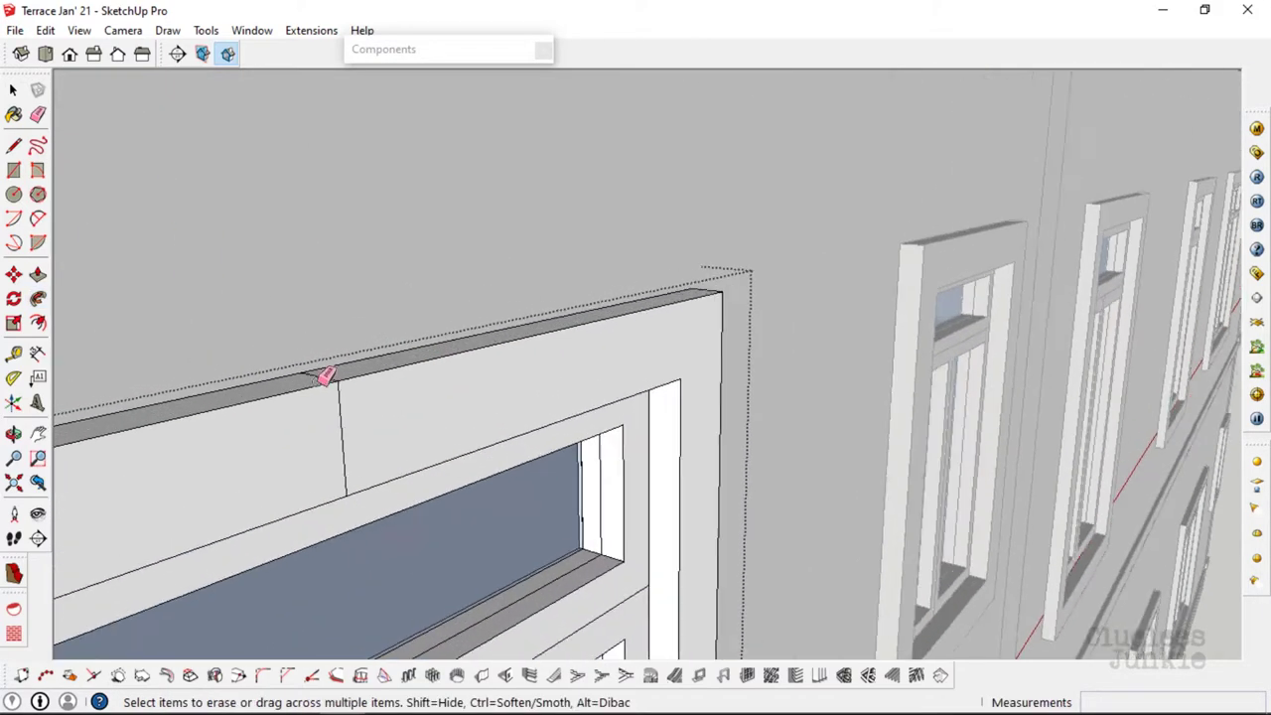
{"action": "scroll", "coordinate": [361, 414], "scroll_direction": "up", "scroll_amount": 3}
{"action": "scroll", "coordinate": [488, 573], "scroll_direction": "down", "scroll_amount": 2}
{"action": "scroll", "coordinate": [610, 278], "scroll_direction": "down", "scroll_amount": 3}
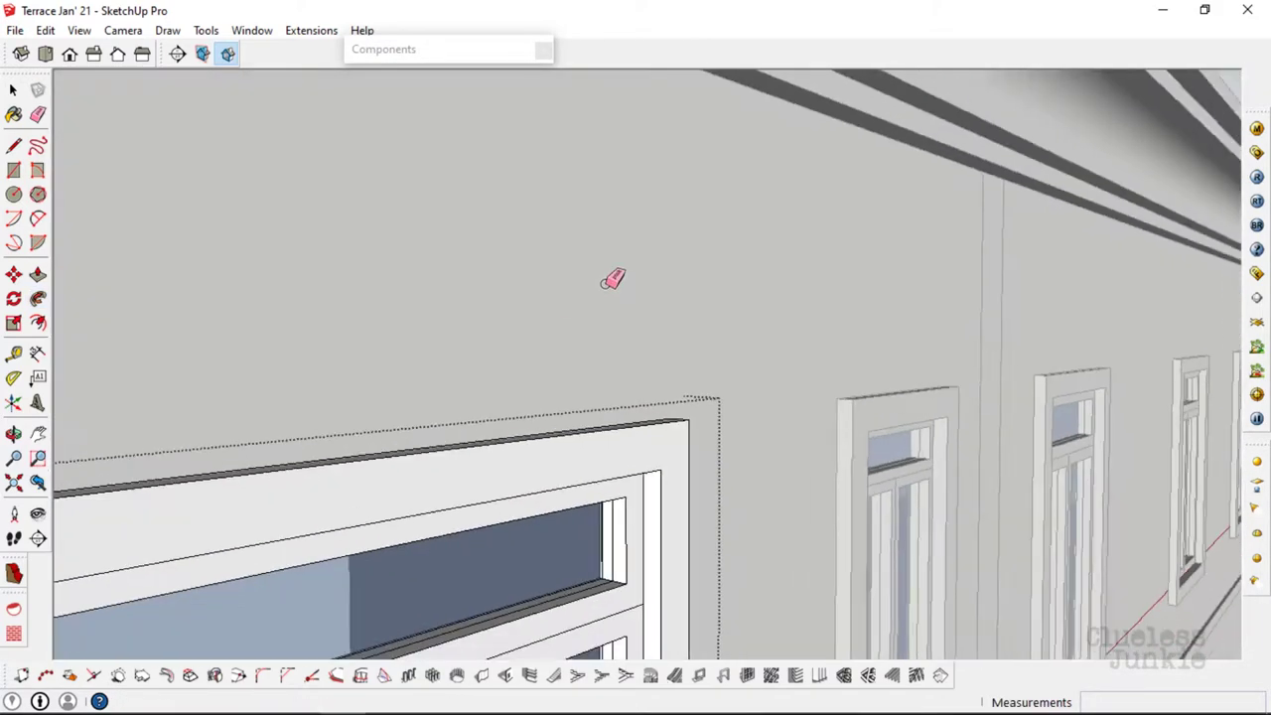
{"action": "scroll", "coordinate": [724, 261], "scroll_direction": "down", "scroll_amount": 4}
{"action": "scroll", "coordinate": [735, 276], "scroll_direction": "down", "scroll_amount": 3}
{"action": "mouse_move", "coordinate": [735, 276]}
{"action": "middle_mouse_down"}
{"action": "mouse_move", "coordinate": [403, 378]}
{"action": "mouse_move", "coordinate": [681, 354]}
{"action": "mouse_move", "coordinate": [785, 377]}
{"action": "mouse_move", "coordinate": [318, 284]}
{"action": "mouse_move", "coordinate": [473, 278]}
{"action": "mouse_move", "coordinate": [693, 311]}
{"action": "mouse_move", "coordinate": [735, 292]}
{"action": "mouse_move", "coordinate": [540, 327]}
{"action": "mouse_move", "coordinate": [560, 354]}
{"action": "mouse_move", "coordinate": [352, 389]}
{"action": "mouse_move", "coordinate": [369, 332]}
{"action": "mouse_move", "coordinate": [845, 301]}
{"action": "mouse_move", "coordinate": [582, 307]}
{"action": "mouse_move", "coordinate": [595, 289]}
{"action": "mouse_move", "coordinate": [488, 488]}
{"action": "middle_mouse_up"}
{"action": "key", "text": "space"}
{"action": "left_click", "coordinate": [680, 342]}
{"action": "key", "text": "space"}
{"action": "scroll", "coordinate": [769, 393], "scroll_direction": "up", "scroll_amount": 5}
- Place the 03 Glass Panel Handrail component at the upper balcony edge
{"action": "scroll", "coordinate": [769, 392], "scroll_direction": "up", "scroll_amount": 3}
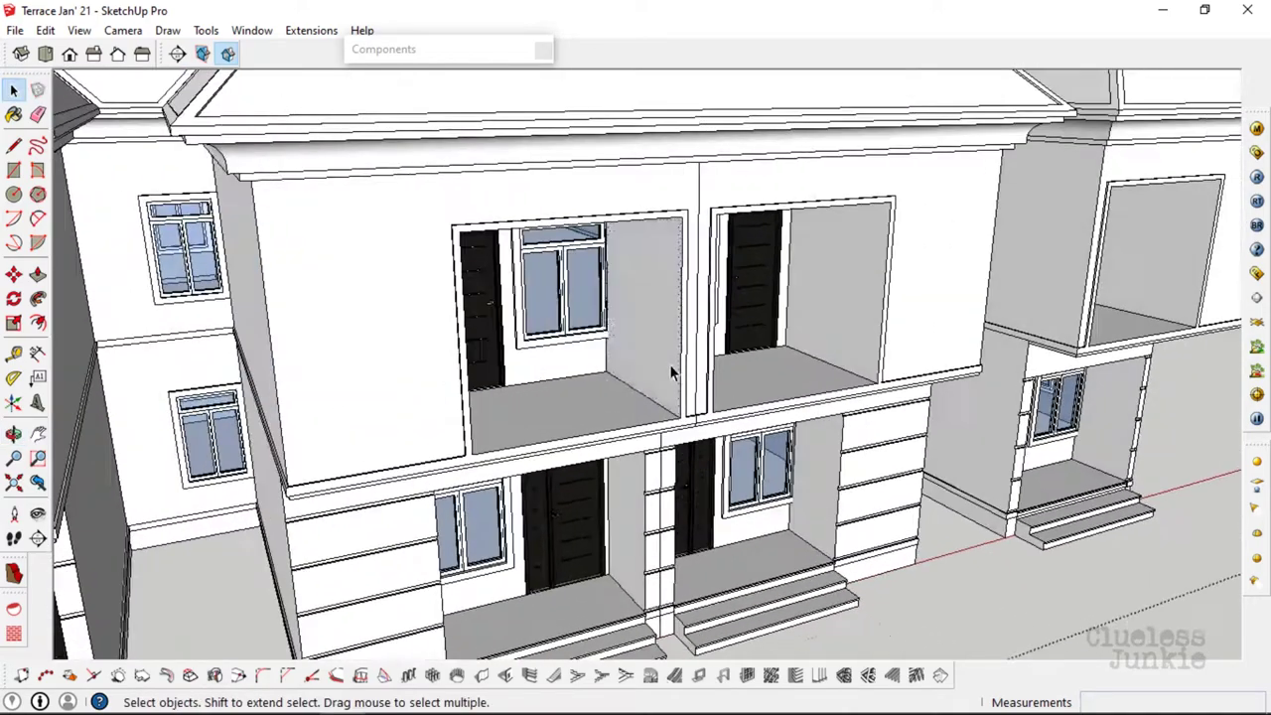
{"action": "left_click", "coordinate": [546, 518]}
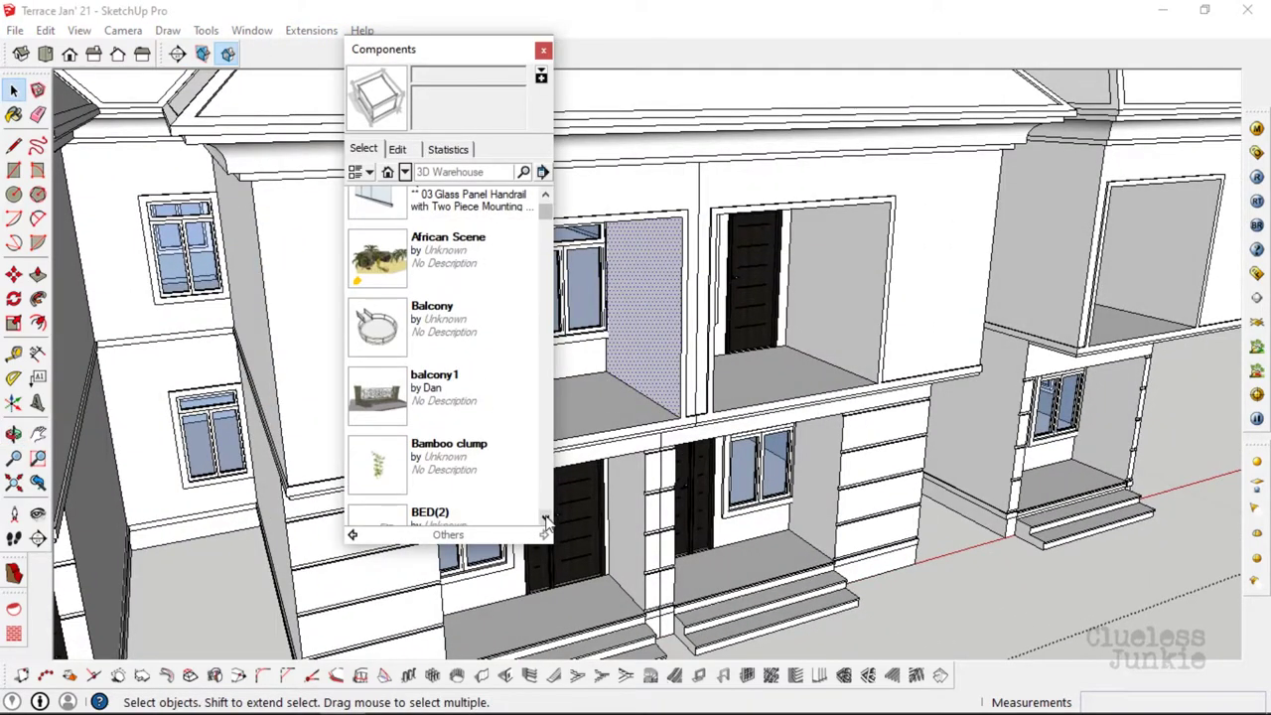
{"action": "left_click", "coordinate": [545, 200]}
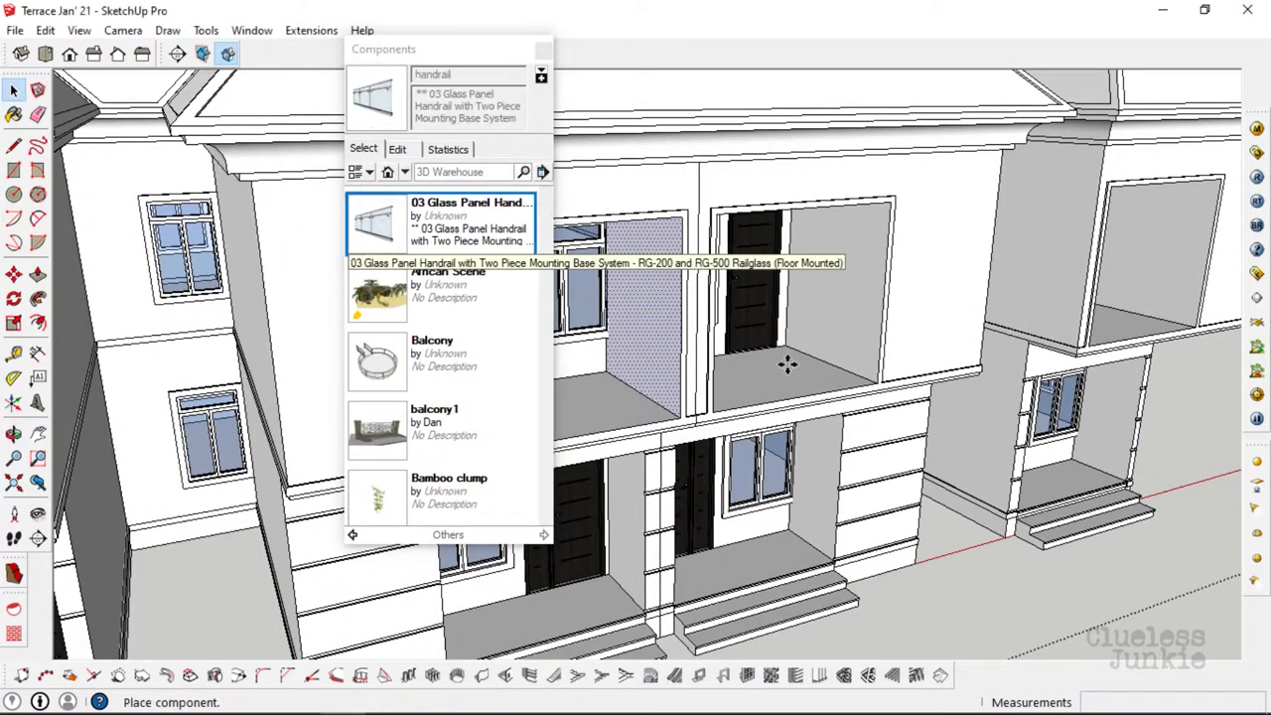
{"action": "scroll", "coordinate": [786, 364], "scroll_direction": "up", "scroll_amount": 2}
{"action": "scroll", "coordinate": [742, 417], "scroll_direction": "up", "scroll_amount": 1}
{"action": "scroll", "coordinate": [701, 415], "scroll_direction": "up", "scroll_amount": 2}
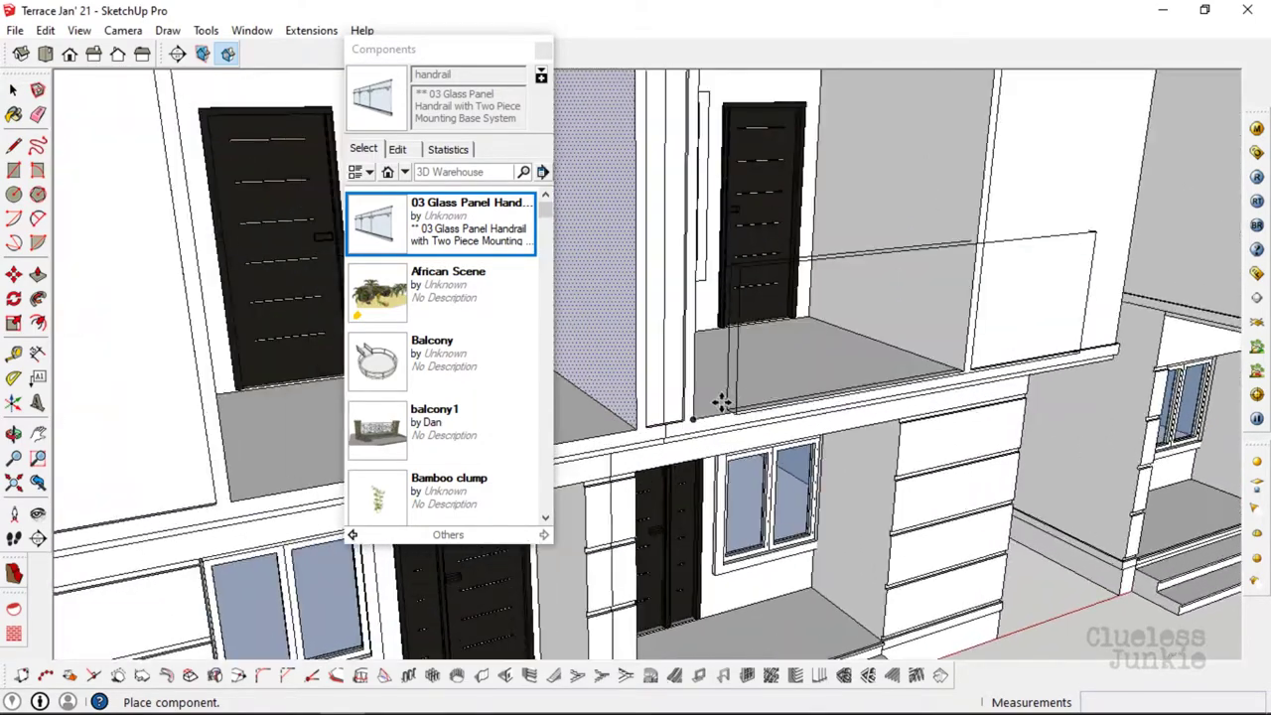
{"action": "scroll", "coordinate": [689, 556], "scroll_direction": "up", "scroll_amount": 2}
{"action": "scroll", "coordinate": [681, 590], "scroll_direction": "up", "scroll_amount": 1}
{"action": "scroll", "coordinate": [676, 434], "scroll_direction": "up", "scroll_amount": 1}
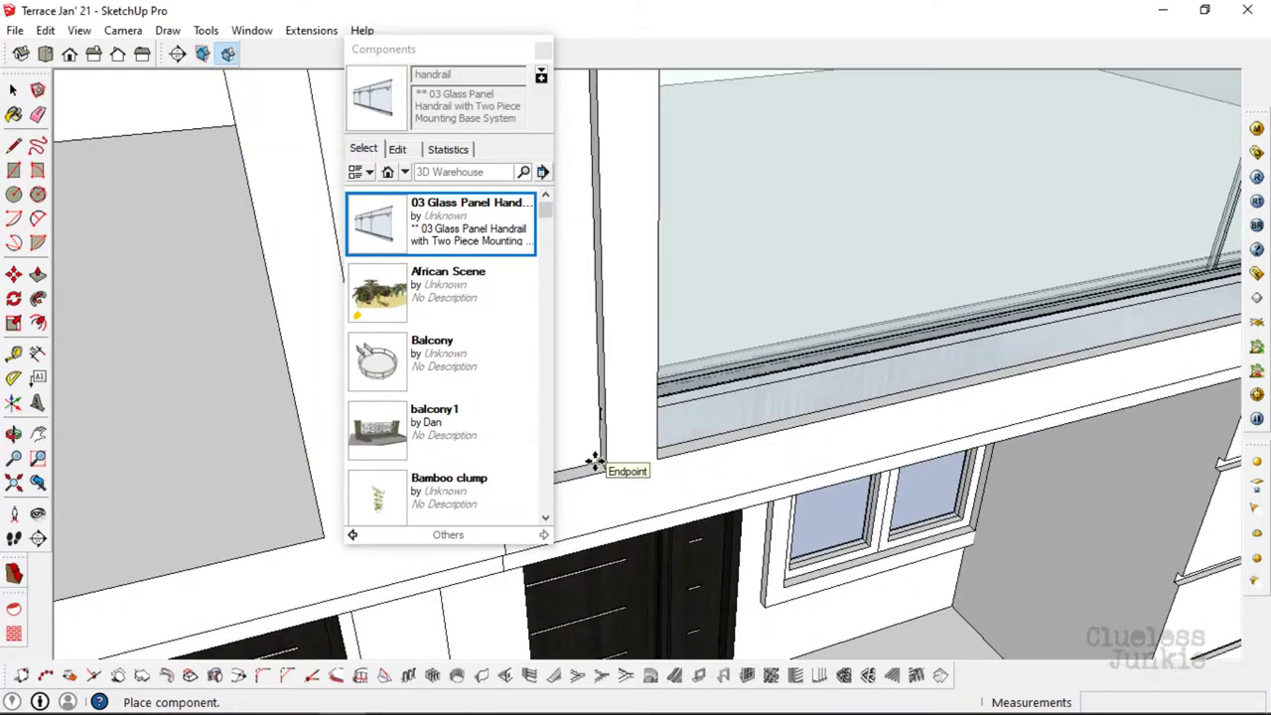
{"action": "left_click", "coordinate": [596, 462]}
{"action": "scroll", "coordinate": [590, 434], "scroll_direction": "down", "scroll_amount": 3}
{"action": "middle_click_drag", "start_coordinate": [822, 233], "coordinate": [770, 189]}
- Flip the handrail along the red axis
{"action": "key", "text": "space"}
{"action": "scroll", "coordinate": [769, 189], "scroll_direction": "up", "scroll_amount": 2}
{"action": "right_click", "coordinate": [785, 179]}
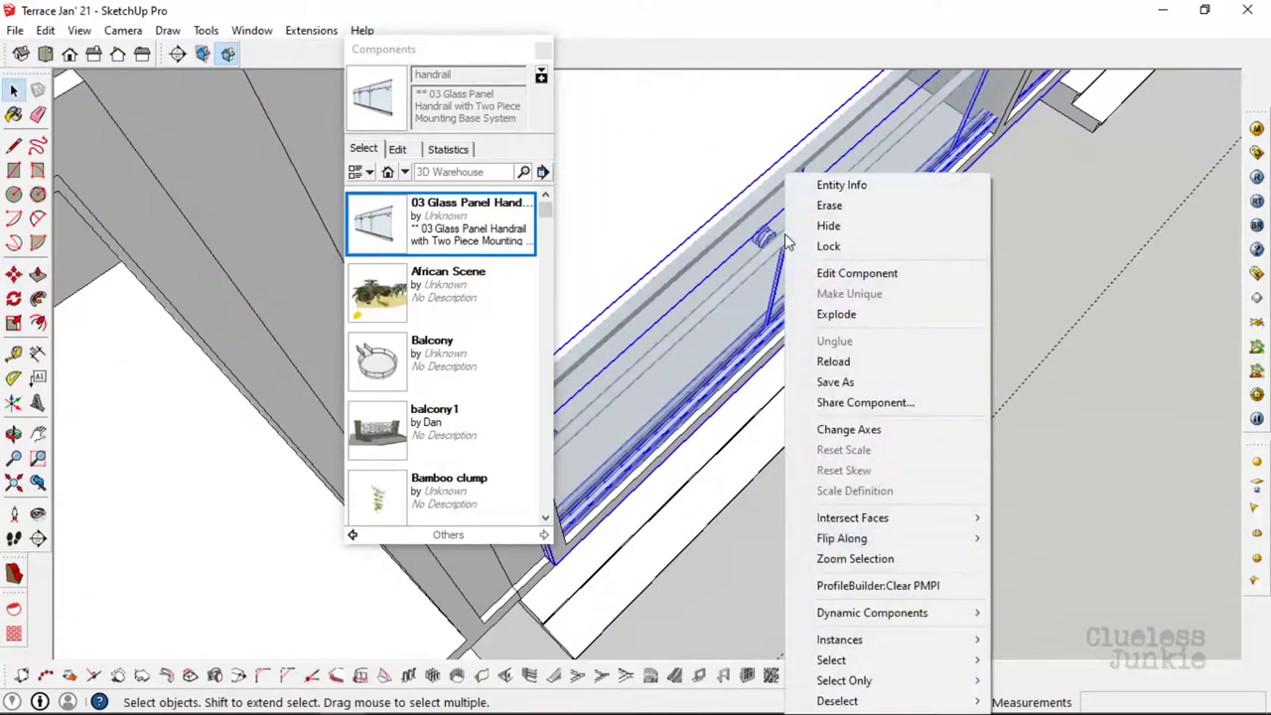
{"action": "left_click", "coordinate": [1030, 538]}
{"action": "mouse_move", "coordinate": [994, 487]}
{"action": "middle_mouse_down"}
{"action": "mouse_move", "coordinate": [549, 517]}
{"action": "mouse_move", "coordinate": [661, 276]}
{"action": "mouse_move", "coordinate": [403, 309]}
{"action": "mouse_move", "coordinate": [801, 123]}
{"action": "mouse_move", "coordinate": [729, 434]}
{"action": "mouse_move", "coordinate": [898, 391]}
{"action": "middle_mouse_up"}
- Scale the railing to span the full balcony width
{"action": "key", "text": "m"}
{"action": "scroll", "coordinate": [542, 513], "scroll_direction": "down", "scroll_amount": 5}
{"action": "key", "text": "s"}
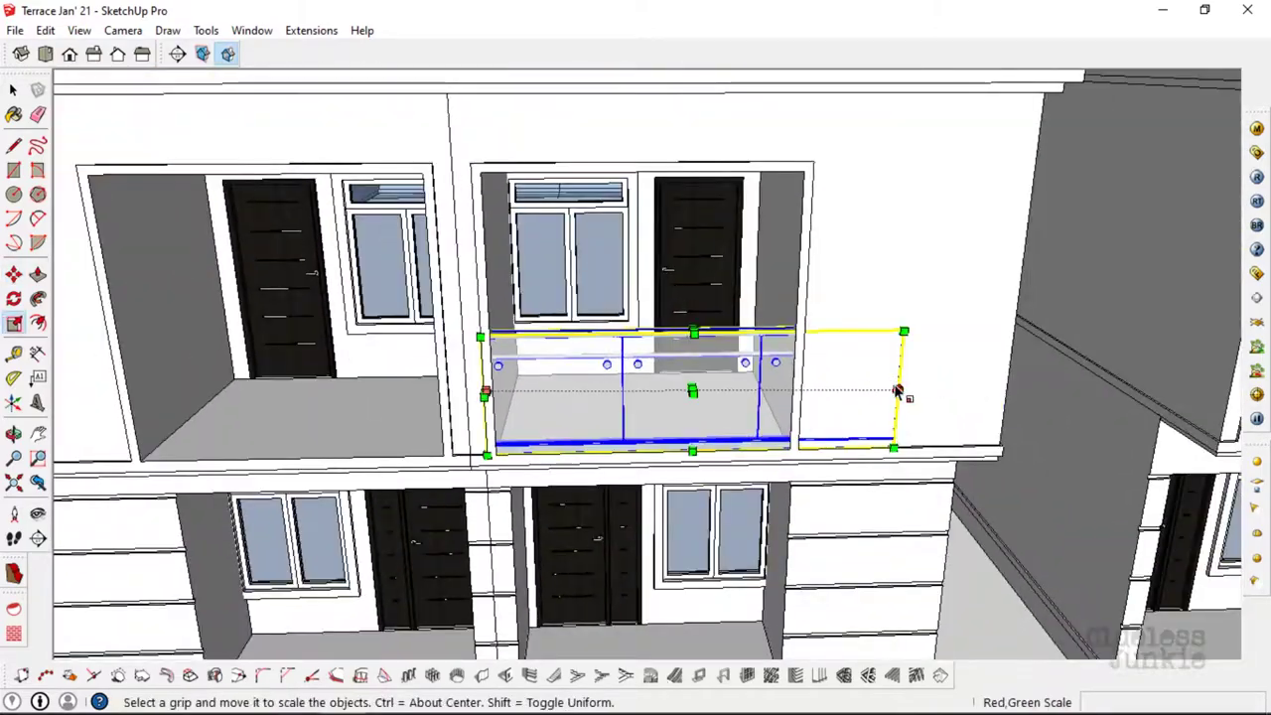
{"action": "mouse_move", "coordinate": [792, 314]}
{"action": "middle_mouse_down"}
{"action": "mouse_move", "coordinate": [928, 340]}
{"action": "mouse_move", "coordinate": [980, 335]}
{"action": "mouse_move", "coordinate": [811, 357]}
{"action": "middle_mouse_up"}
- Copy the railing with Move+Ctrl onto the middle house's terrace
{"action": "scroll", "coordinate": [807, 397], "scroll_direction": "up", "scroll_amount": 3}
{"action": "key", "text": "m"}
{"action": "scroll", "coordinate": [807, 397], "scroll_direction": "up", "scroll_amount": 3}
{"action": "key", "text": "ctrl"}
{"action": "left_click", "coordinate": [794, 406]}
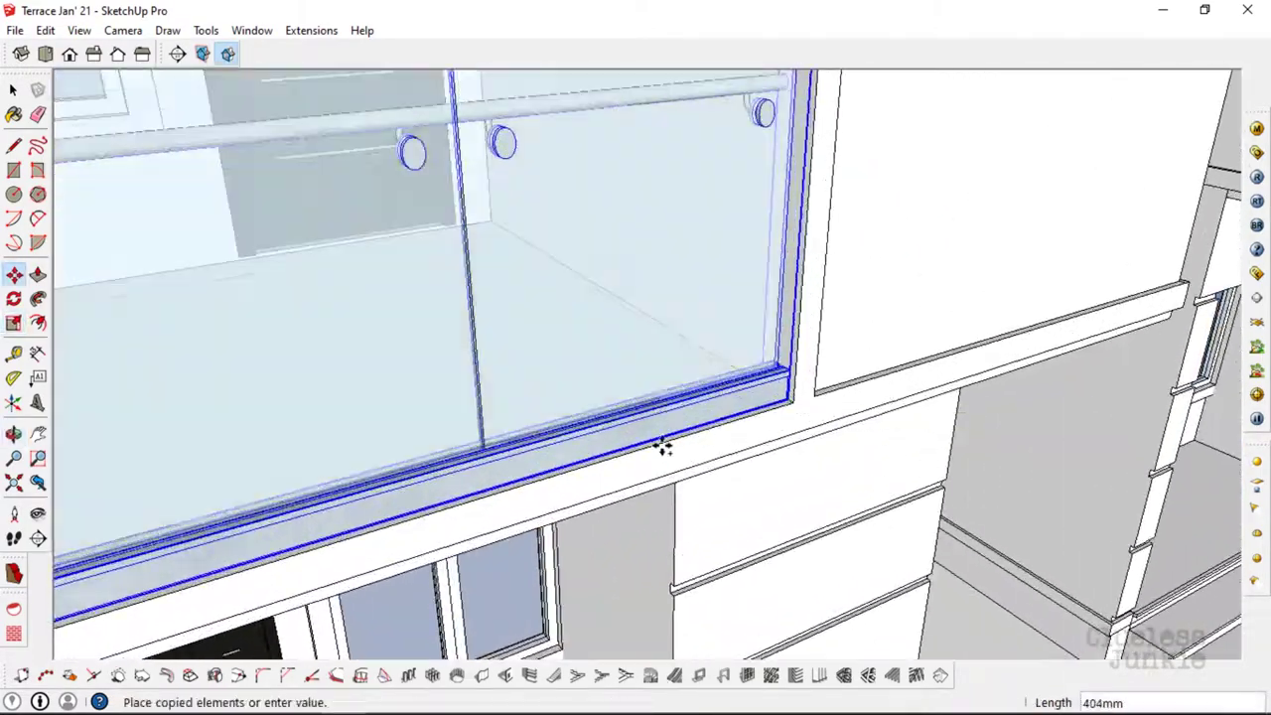
{"action": "scroll", "coordinate": [662, 446], "scroll_direction": "down", "scroll_amount": 3}
{"action": "scroll", "coordinate": [931, 370], "scroll_direction": "down", "scroll_amount": 2}
{"action": "middle_click_drag", "start_coordinate": [931, 370], "coordinate": [979, 332]}
{"action": "scroll", "coordinate": [1135, 307], "scroll_direction": "up", "scroll_amount": 3}
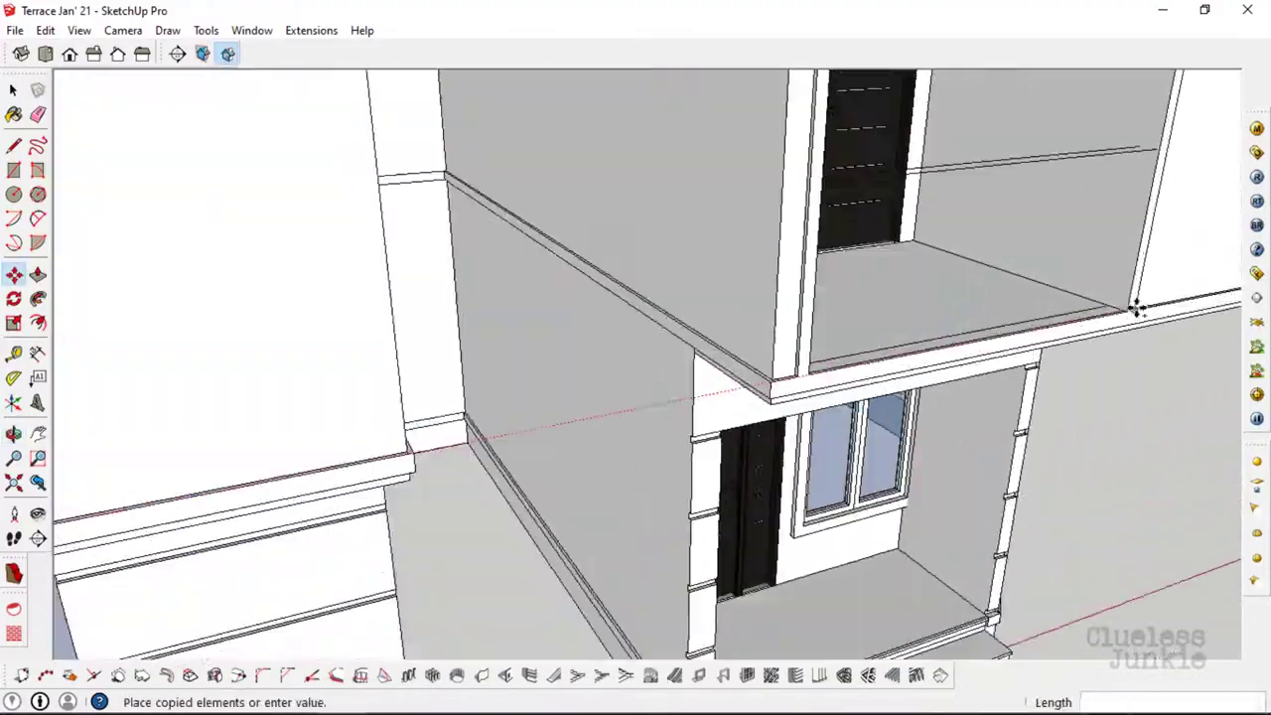
{"action": "scroll", "coordinate": [1123, 307], "scroll_direction": "up", "scroll_amount": 2}
{"action": "scroll", "coordinate": [1119, 311], "scroll_direction": "up", "scroll_amount": 2}
{"action": "scroll", "coordinate": [1122, 314], "scroll_direction": "down", "scroll_amount": 3}
{"action": "scroll", "coordinate": [1129, 318], "scroll_direction": "down", "scroll_amount": 3}
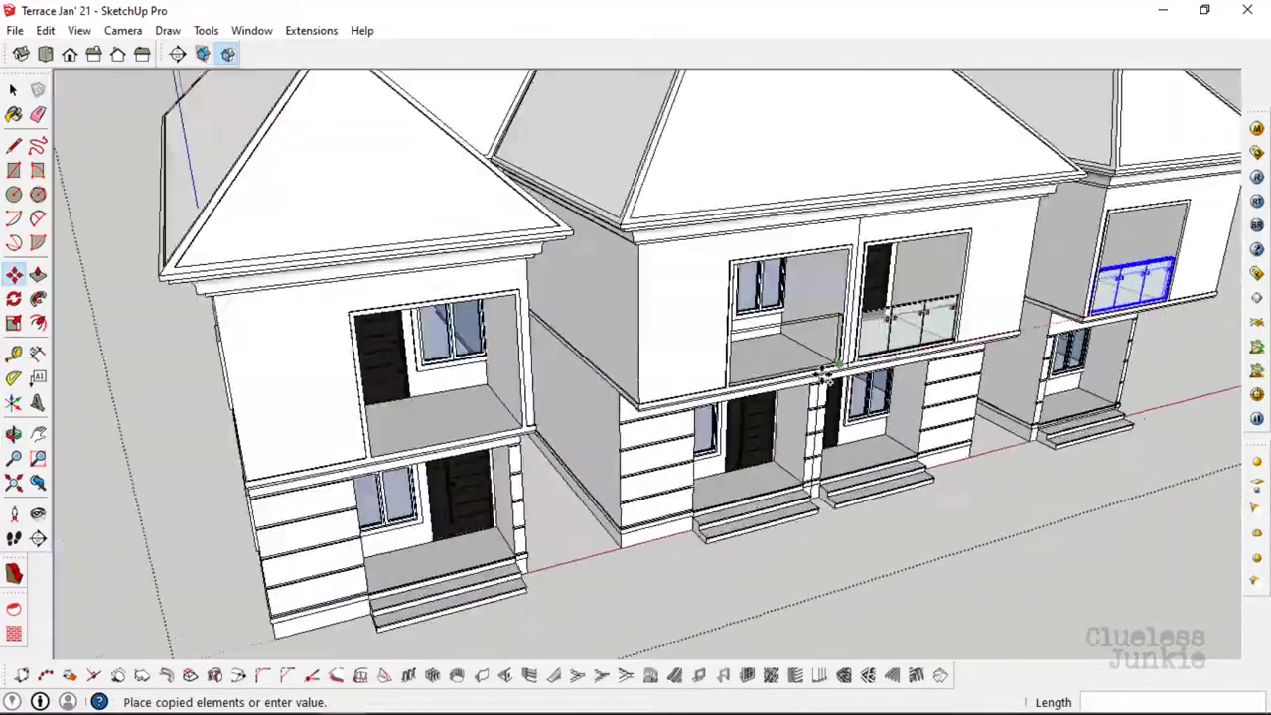
{"action": "scroll", "coordinate": [851, 363], "scroll_direction": "up", "scroll_amount": 3}
{"action": "scroll", "coordinate": [841, 370], "scroll_direction": "up", "scroll_amount": 2}
{"action": "left_click", "coordinate": [841, 370]}
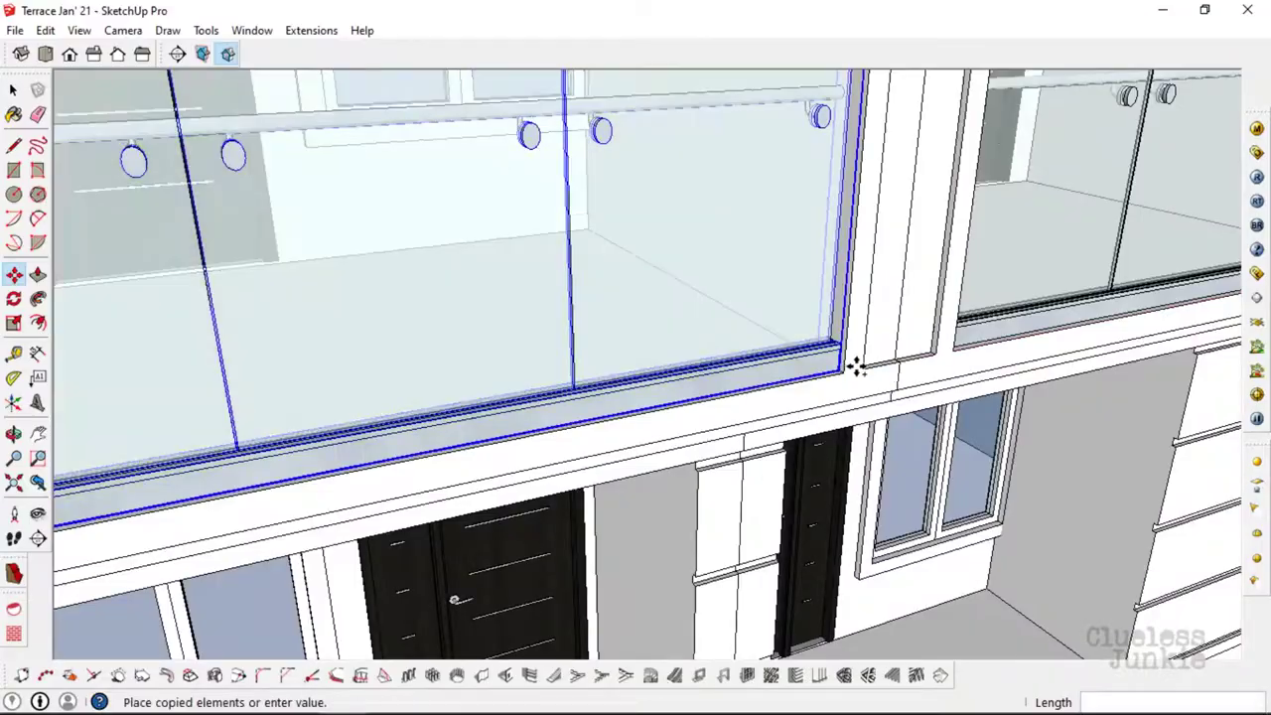
- Drop a second railing copy at the left house's terrace corner
{"action": "scroll", "coordinate": [857, 363], "scroll_direction": "down", "scroll_amount": 3}
{"action": "scroll", "coordinate": [880, 358], "scroll_direction": "down", "scroll_amount": 2}
{"action": "scroll", "coordinate": [596, 405], "scroll_direction": "up", "scroll_amount": 3}
{"action": "scroll", "coordinate": [629, 397], "scroll_direction": "up", "scroll_amount": 3}
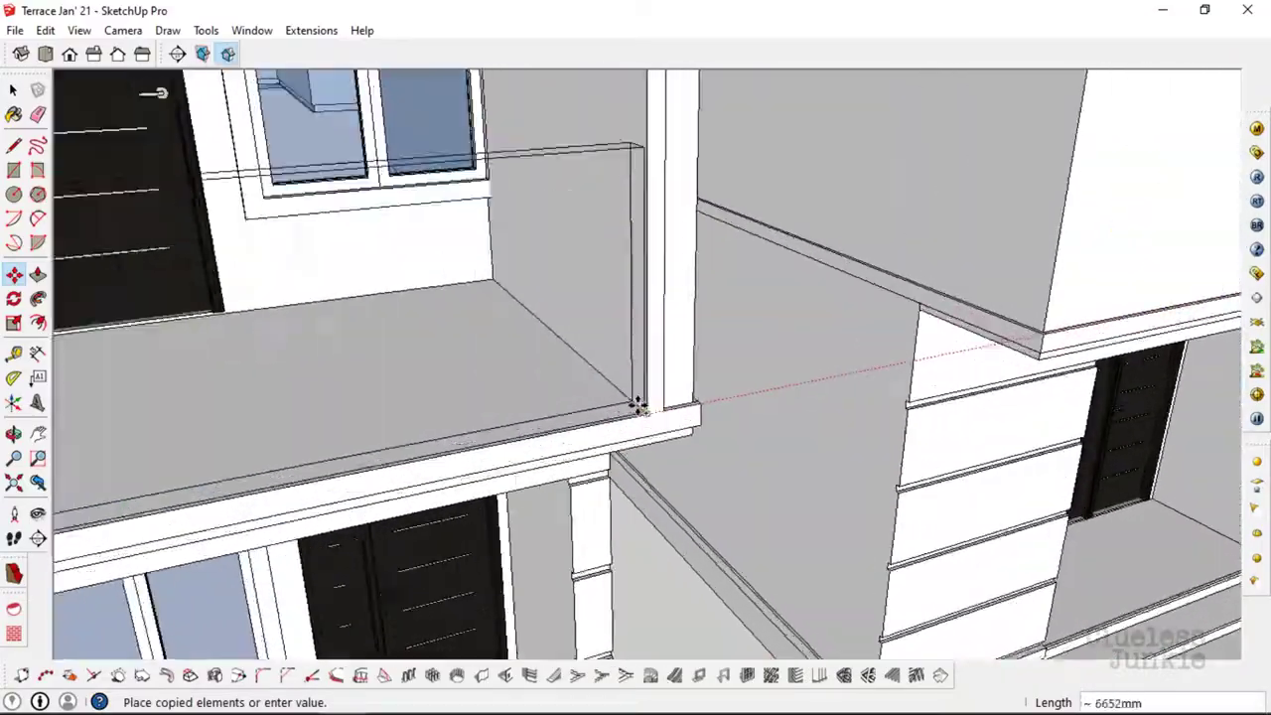
{"action": "scroll", "coordinate": [646, 417], "scroll_direction": "up", "scroll_amount": 2}
{"action": "scroll", "coordinate": [685, 373], "scroll_direction": "up", "scroll_amount": 2}
{"action": "left_click", "coordinate": [684, 373]}
{"action": "key", "text": "space"}
{"action": "scroll", "coordinate": [666, 368], "scroll_direction": "down", "scroll_amount": 3}
{"action": "scroll", "coordinate": [596, 364], "scroll_direction": "down", "scroll_amount": 3}
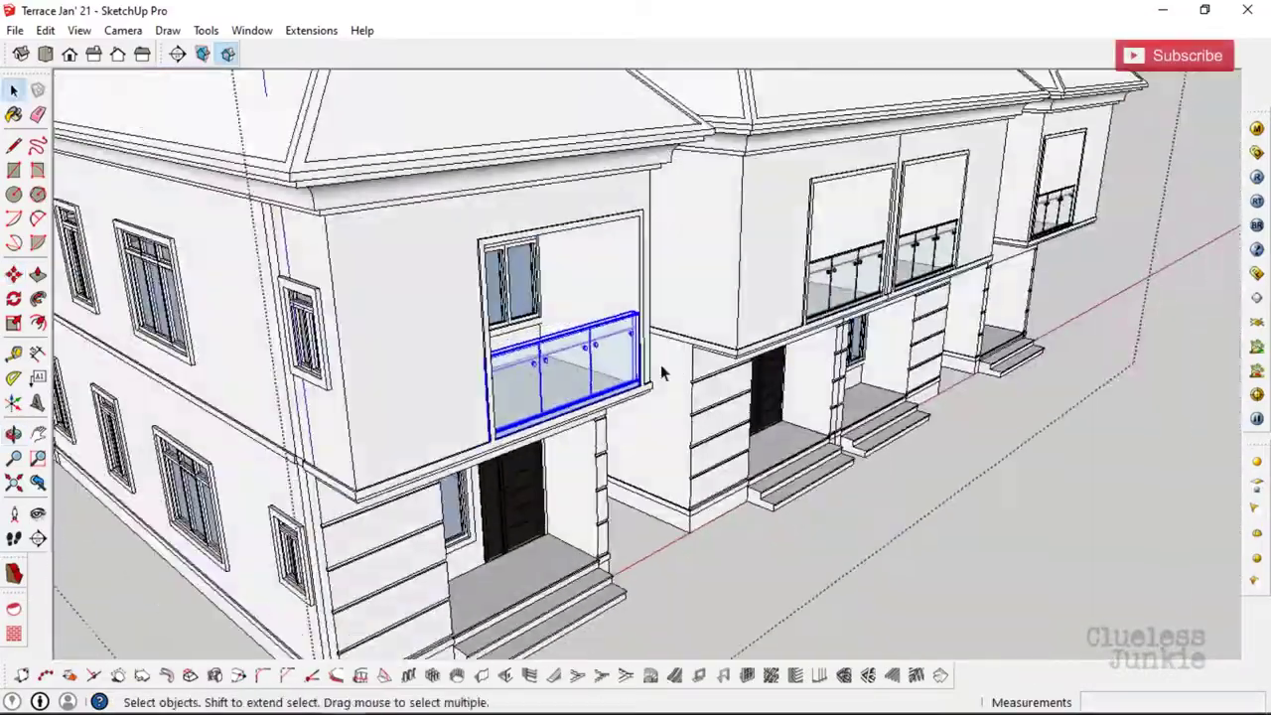
{"action": "scroll", "coordinate": [596, 363], "scroll_direction": "down", "scroll_amount": 2}
{"action": "scroll", "coordinate": [346, 88], "scroll_direction": "down", "scroll_amount": 1}
{"action": "mouse_move", "coordinate": [346, 87]}
{"action": "middle_mouse_down"}
{"action": "mouse_move", "coordinate": [635, 298]}
{"action": "mouse_move", "coordinate": [748, 292]}
{"action": "mouse_move", "coordinate": [589, 287]}
{"action": "mouse_move", "coordinate": [840, 261]}
{"action": "mouse_move", "coordinate": [491, 195]}
{"action": "mouse_move", "coordinate": [558, 148]}
{"action": "mouse_move", "coordinate": [605, 247]}
{"action": "middle_mouse_up"}
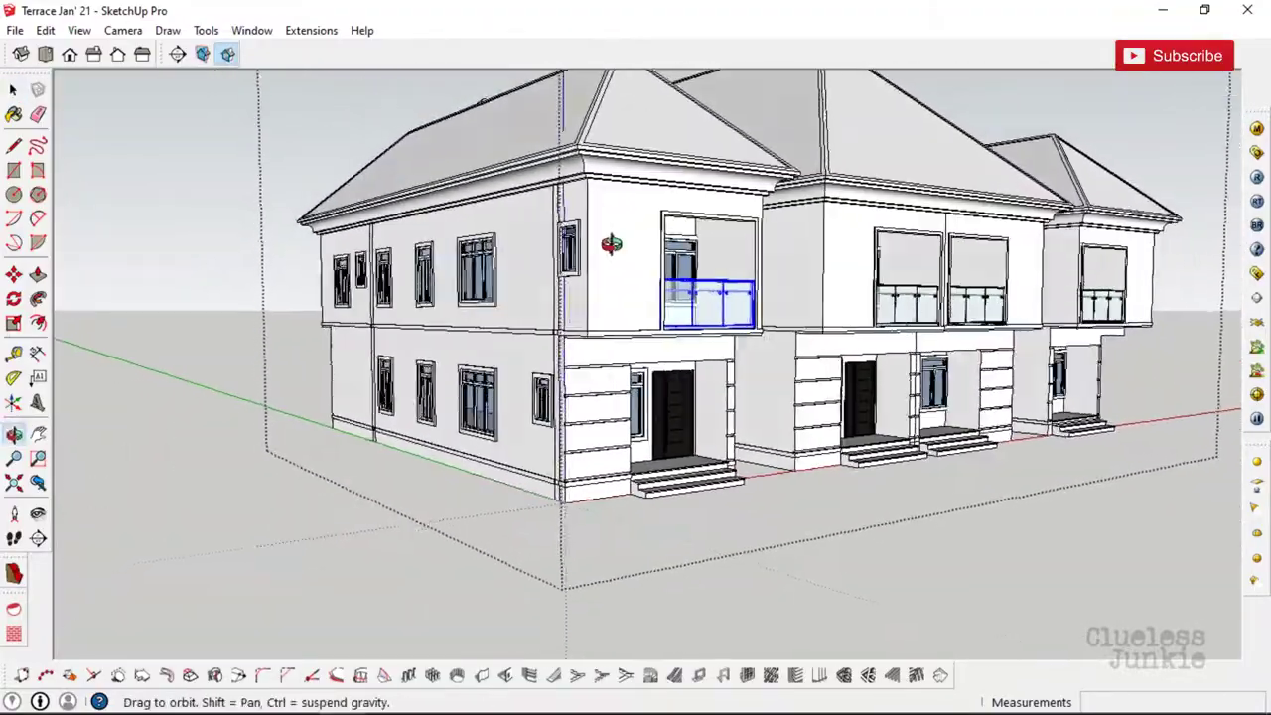
{"action": "scroll", "coordinate": [555, 187], "scroll_direction": "up", "scroll_amount": 2}
{"action": "scroll", "coordinate": [570, 172], "scroll_direction": "up", "scroll_amount": 5}
{"action": "middle_click_drag", "start_coordinate": [516, 185], "coordinate": [411, 213]}
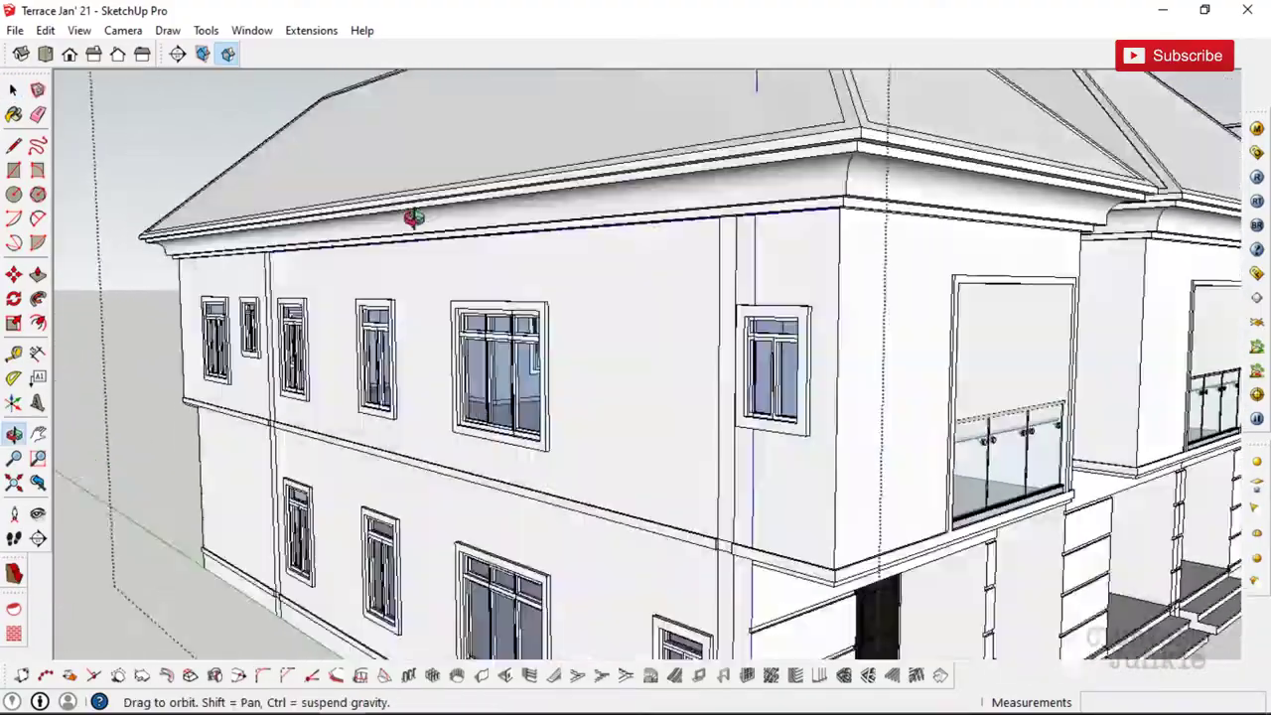
{"action": "scroll", "coordinate": [411, 213], "scroll_direction": "down", "scroll_amount": 5}
{"action": "scroll", "coordinate": [785, 212], "scroll_direction": "up", "scroll_amount": 5}
{"action": "scroll", "coordinate": [798, 203], "scroll_direction": "up", "scroll_amount": 3}
{"action": "scroll", "coordinate": [624, 236], "scroll_direction": "down", "scroll_amount": 4}
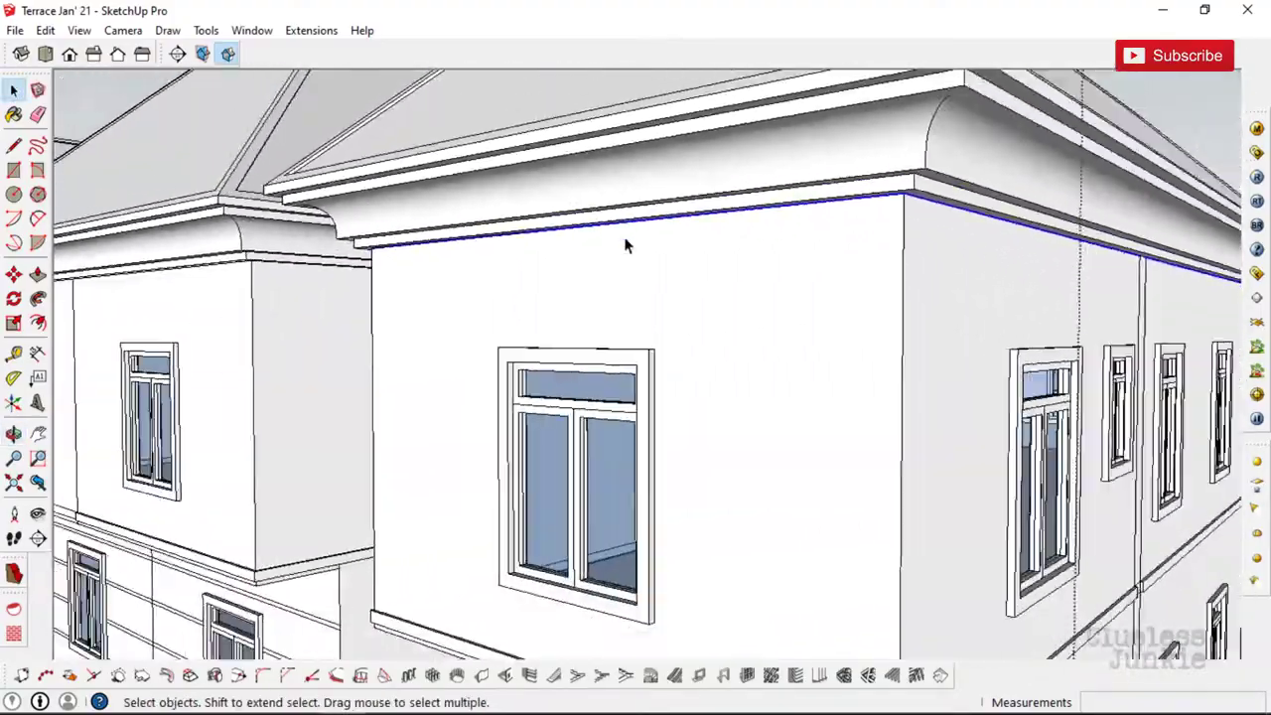
{"action": "middle_click_drag", "start_coordinate": [624, 236], "coordinate": [524, 292]}
{"action": "scroll", "coordinate": [730, 144], "scroll_direction": "up", "scroll_amount": 3}
{"action": "middle_click_drag", "start_coordinate": [730, 144], "coordinate": [943, 191]}
{"action": "scroll", "coordinate": [944, 192], "scroll_direction": "up", "scroll_amount": 4}
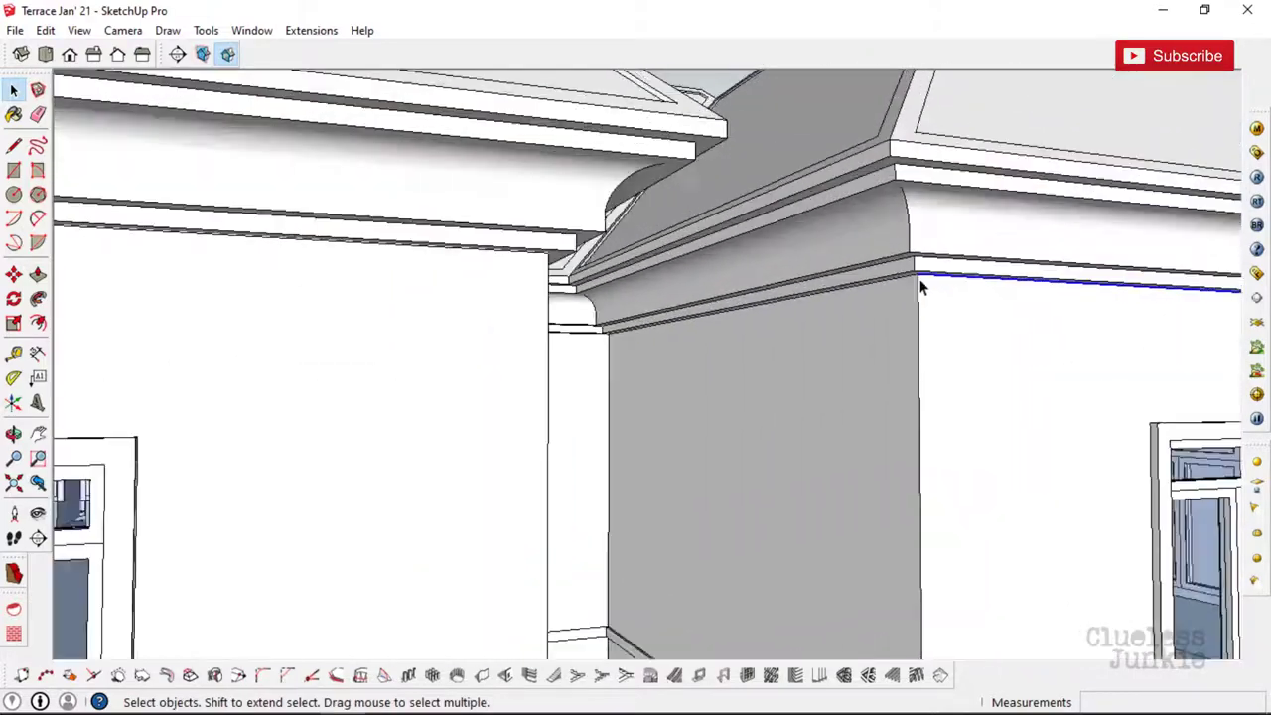
{"action": "scroll", "coordinate": [897, 275], "scroll_direction": "up", "scroll_amount": 3}
{"action": "left_click", "coordinate": [896, 274]}
{"action": "scroll", "coordinate": [860, 324], "scroll_direction": "down", "scroll_amount": 3}
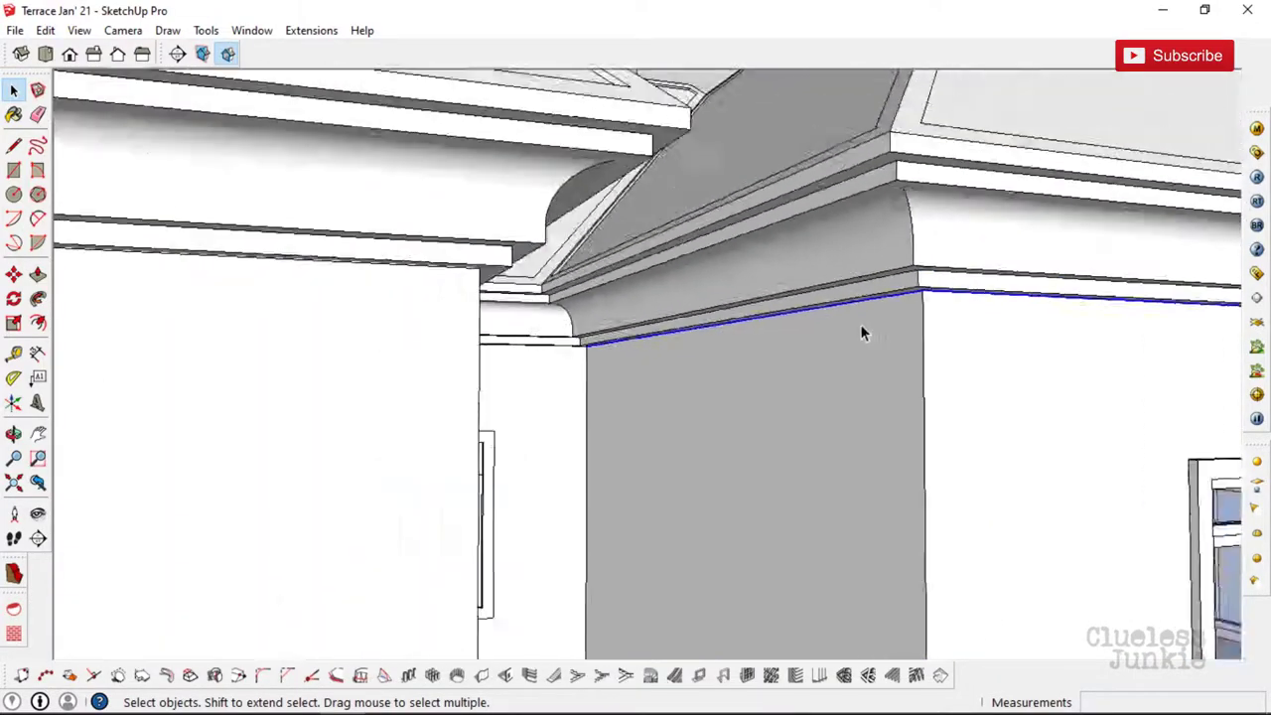
{"action": "mouse_move", "coordinate": [860, 328]}
{"action": "middle_mouse_down"}
{"action": "mouse_move", "coordinate": [487, 261]}
{"action": "mouse_move", "coordinate": [448, 349]}
{"action": "middle_mouse_up"}
{"action": "scroll", "coordinate": [501, 356], "scroll_direction": "up", "scroll_amount": 3}
{"action": "scroll", "coordinate": [501, 358], "scroll_direction": "down", "scroll_amount": 4}
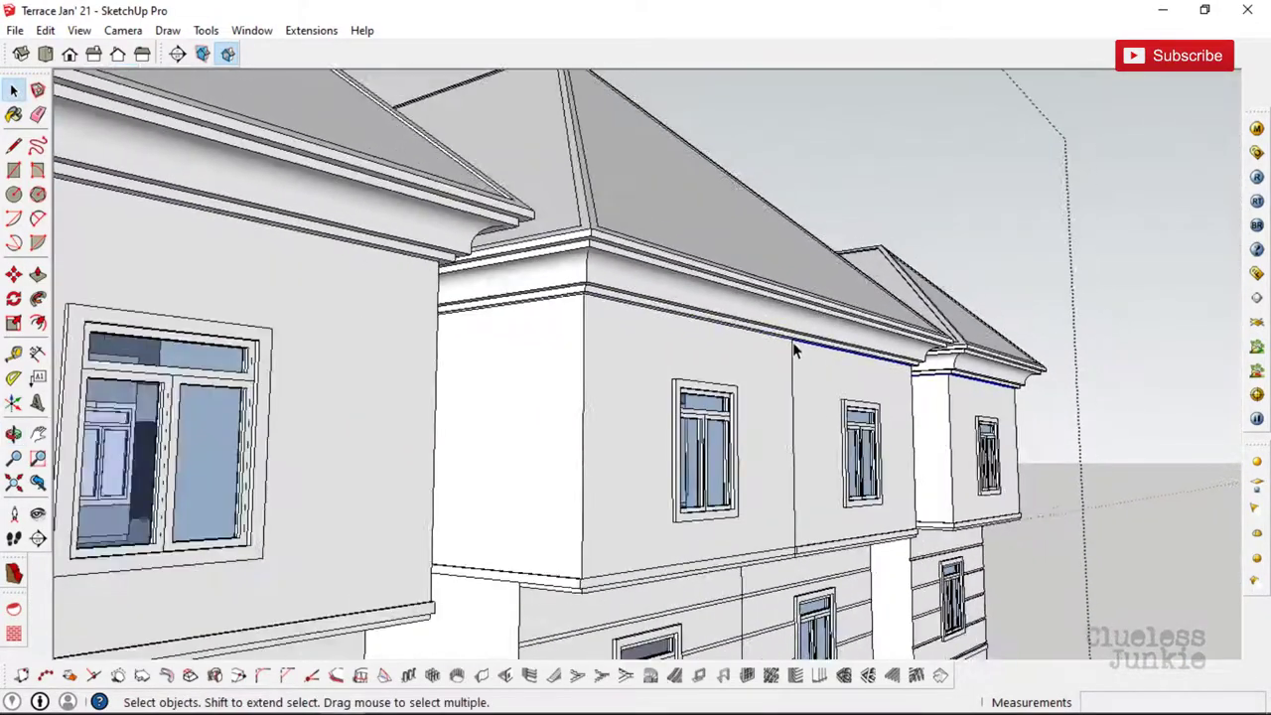
{"action": "scroll", "coordinate": [447, 254], "scroll_direction": "up", "scroll_amount": 4}
{"action": "scroll", "coordinate": [479, 262], "scroll_direction": "down", "scroll_amount": 3}
{"action": "mouse_move", "coordinate": [479, 262]}
{"action": "middle_mouse_down"}
{"action": "mouse_move", "coordinate": [704, 364]}
{"action": "mouse_move", "coordinate": [364, 326]}
{"action": "middle_mouse_up"}
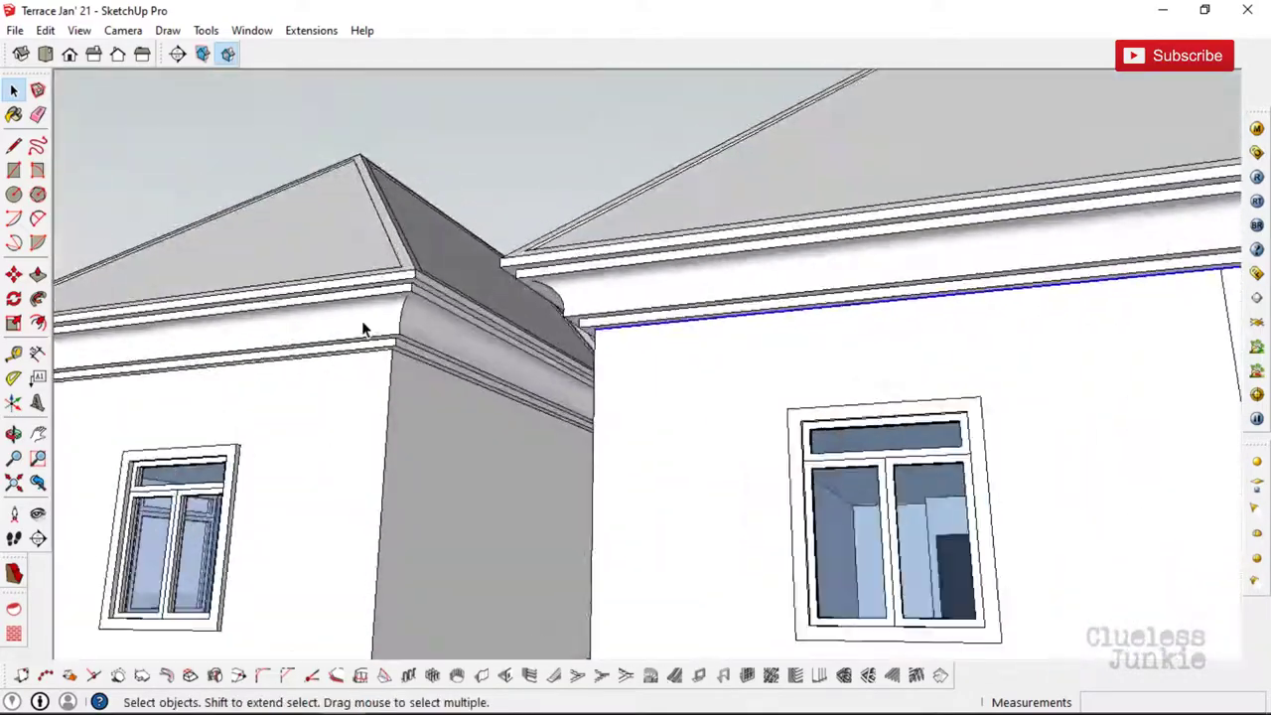
{"action": "scroll", "coordinate": [434, 383], "scroll_direction": "up", "scroll_amount": 3}
{"action": "scroll", "coordinate": [461, 401], "scroll_direction": "up", "scroll_amount": 1}
{"action": "scroll", "coordinate": [460, 400], "scroll_direction": "down", "scroll_amount": 3}
{"action": "mouse_move", "coordinate": [461, 401]}
{"action": "middle_mouse_down"}
{"action": "mouse_move", "coordinate": [845, 431]}
{"action": "mouse_move", "coordinate": [468, 426]}
{"action": "mouse_move", "coordinate": [272, 487]}
{"action": "middle_mouse_up"}
{"action": "scroll", "coordinate": [527, 439], "scroll_direction": "up", "scroll_amount": 2}
{"action": "scroll", "coordinate": [627, 461], "scroll_direction": "down", "scroll_amount": 1}
{"action": "scroll", "coordinate": [625, 461], "scroll_direction": "down", "scroll_amount": 3}
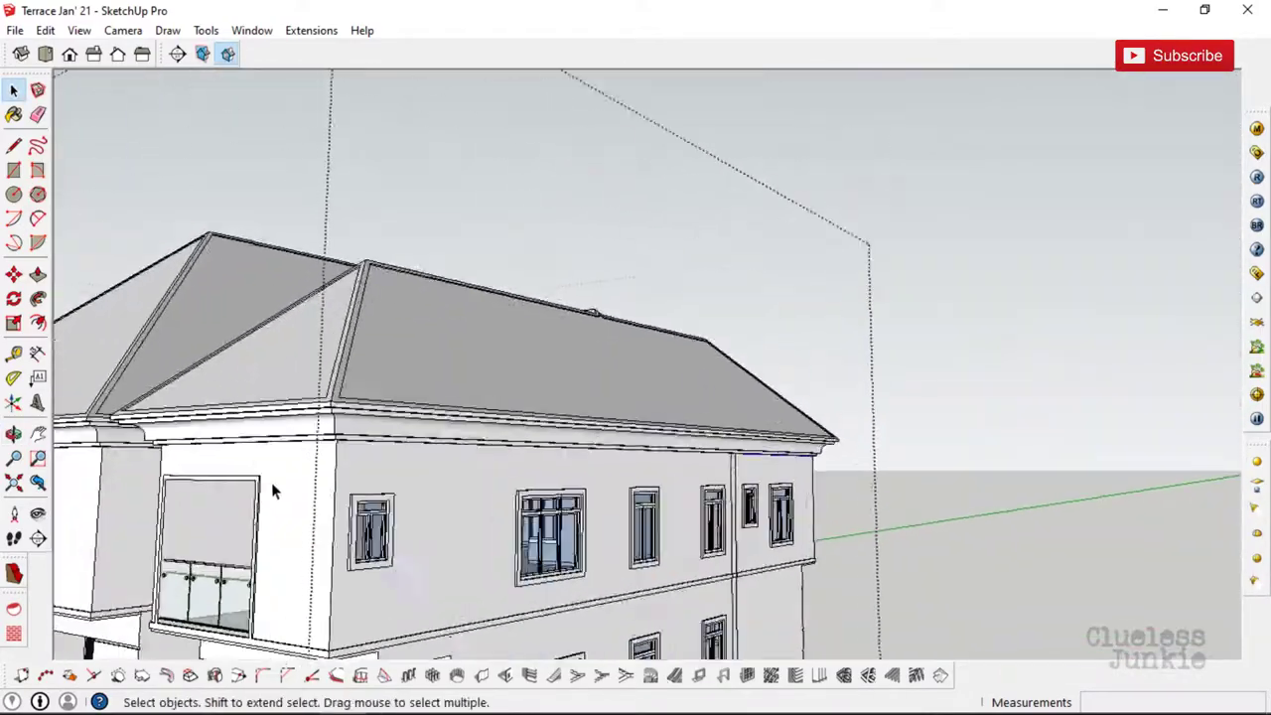
{"action": "scroll", "coordinate": [388, 398], "scroll_direction": "up", "scroll_amount": 3}
{"action": "scroll", "coordinate": [363, 434], "scroll_direction": "up", "scroll_amount": 1}
{"action": "scroll", "coordinate": [364, 435], "scroll_direction": "down", "scroll_amount": 3}
{"action": "mouse_move", "coordinate": [368, 434]}
{"action": "middle_mouse_down"}
{"action": "mouse_move", "coordinate": [722, 519]}
{"action": "mouse_move", "coordinate": [220, 462]}
{"action": "middle_mouse_up"}
{"action": "scroll", "coordinate": [220, 462], "scroll_direction": "up", "scroll_amount": 3}
{"action": "scroll", "coordinate": [301, 391], "scroll_direction": "down", "scroll_amount": 1}
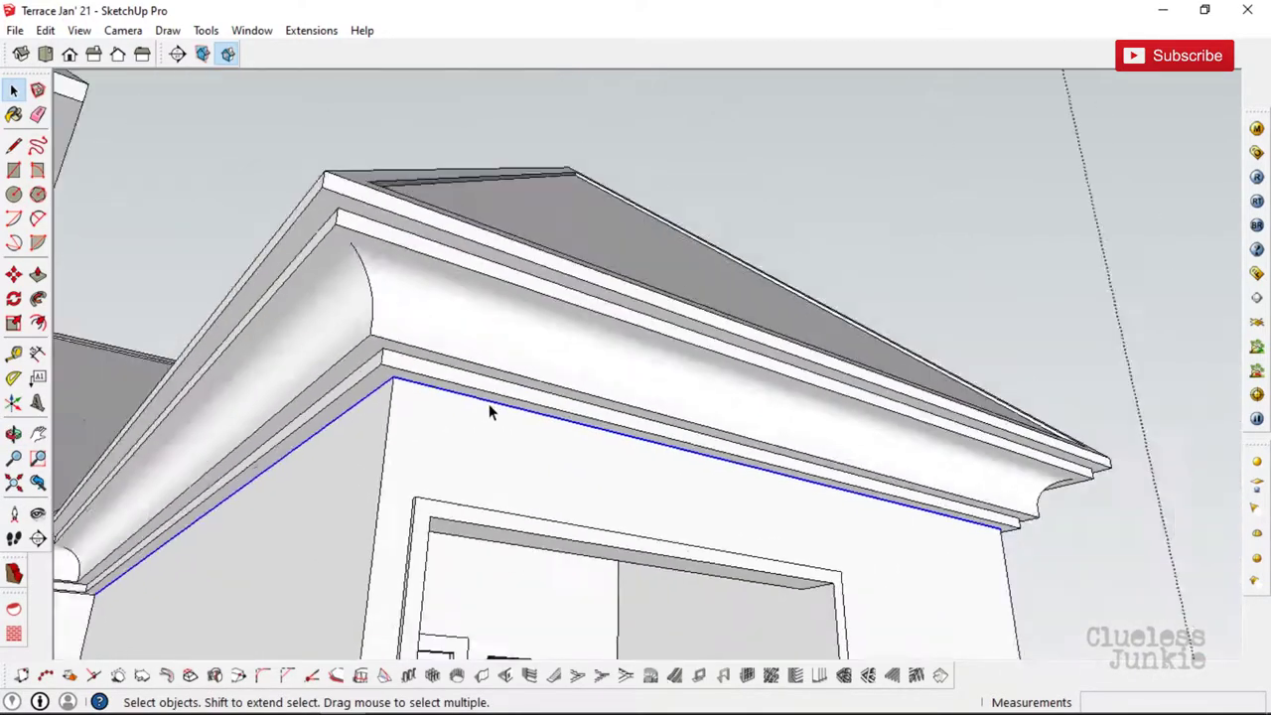
{"action": "scroll", "coordinate": [487, 411], "scroll_direction": "down", "scroll_amount": 3}
{"action": "middle_click_drag", "start_coordinate": [488, 411], "coordinate": [662, 395]}
{"action": "scroll", "coordinate": [599, 391], "scroll_direction": "up", "scroll_amount": 3}
{"action": "scroll", "coordinate": [582, 394], "scroll_direction": "up", "scroll_amount": 2}
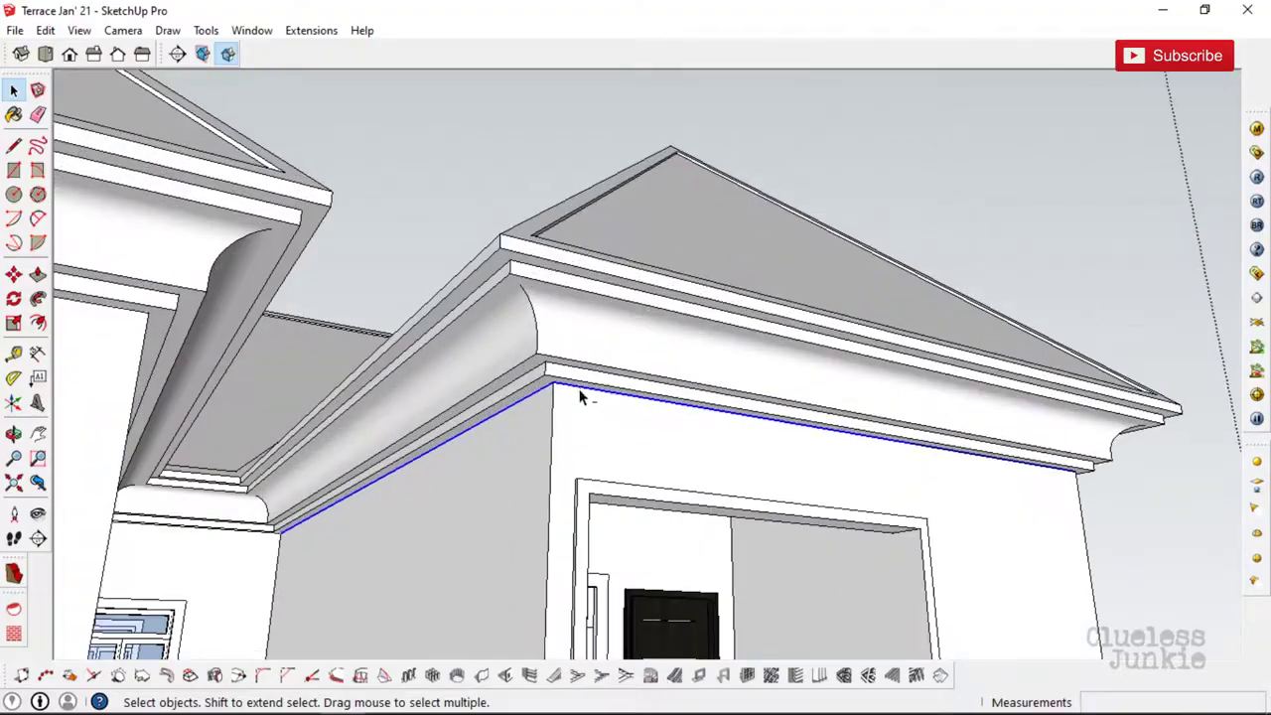
{"action": "scroll", "coordinate": [576, 417], "scroll_direction": "down", "scroll_amount": 4}
{"action": "mouse_move", "coordinate": [576, 417]}
{"action": "middle_mouse_down"}
{"action": "mouse_move", "coordinate": [369, 454]}
{"action": "mouse_move", "coordinate": [652, 454]}
{"action": "mouse_move", "coordinate": [392, 467]}
{"action": "middle_mouse_up"}
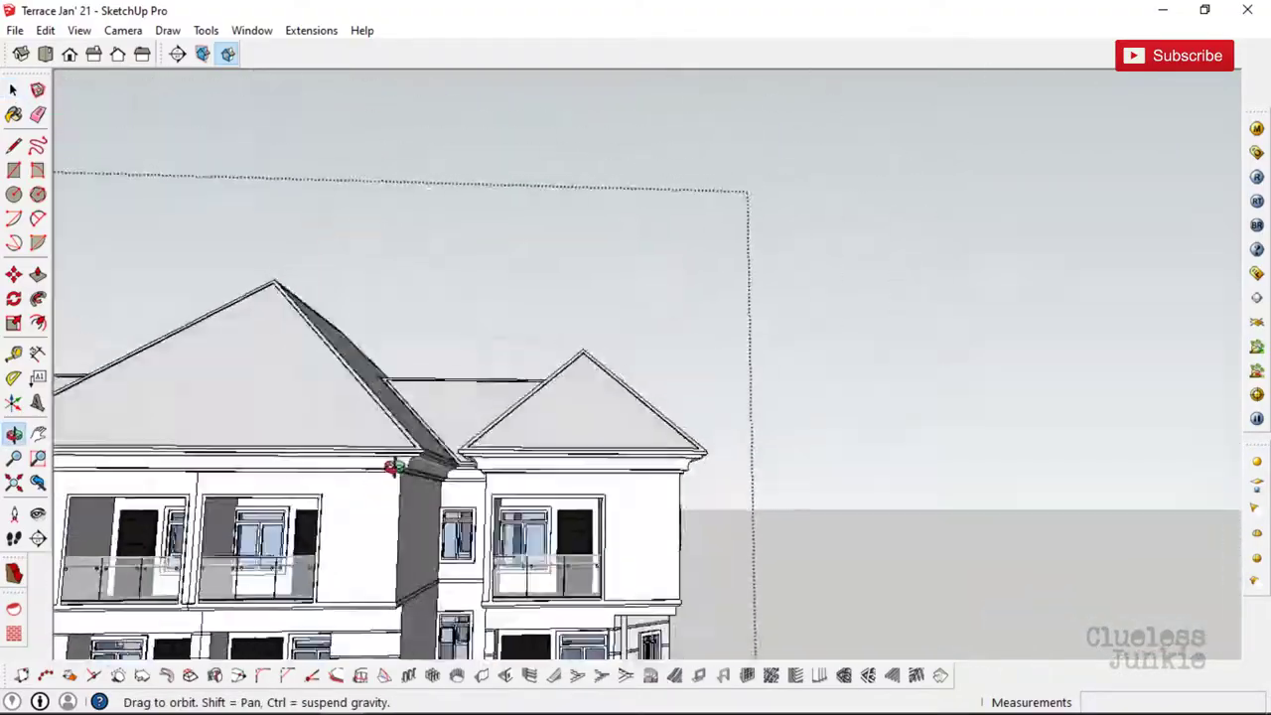
{"action": "scroll", "coordinate": [368, 446], "scroll_direction": "up", "scroll_amount": 2}
{"action": "scroll", "coordinate": [290, 415], "scroll_direction": "up", "scroll_amount": 3}
{"action": "scroll", "coordinate": [289, 407], "scroll_direction": "down", "scroll_amount": 2}
{"action": "scroll", "coordinate": [397, 417], "scroll_direction": "down", "scroll_amount": 3}
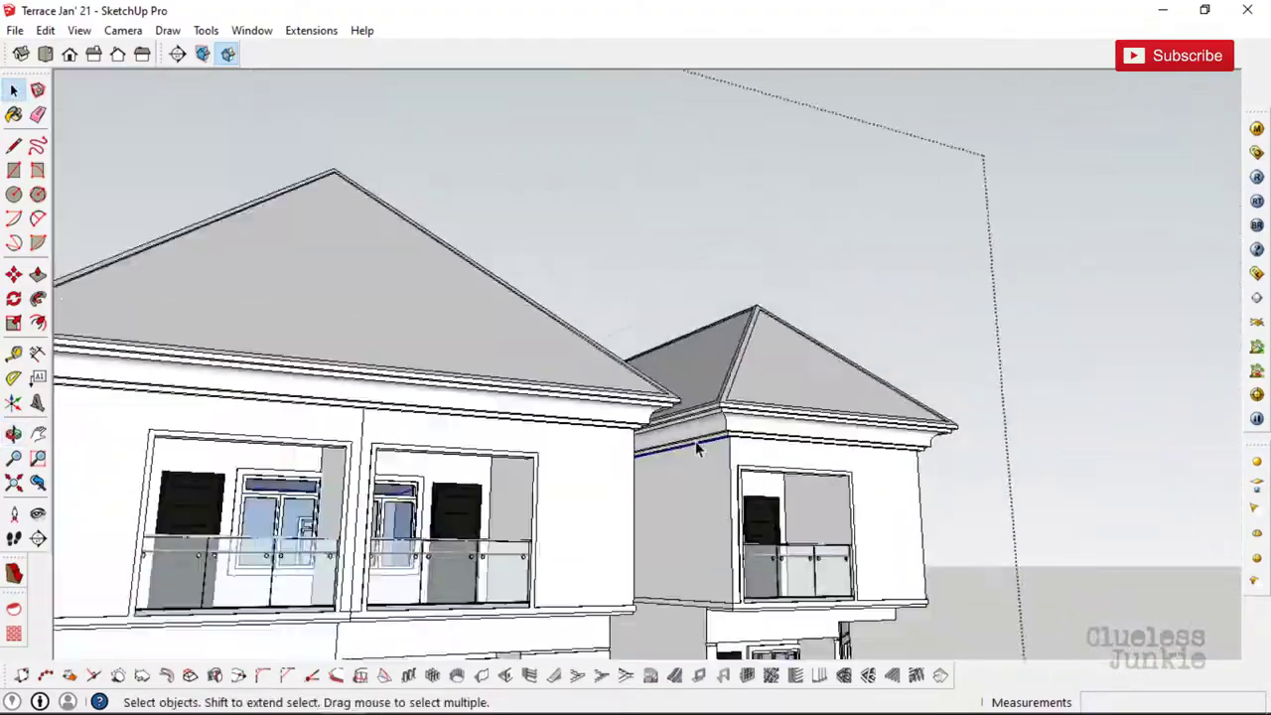
{"action": "mouse_move", "coordinate": [397, 417]}
{"action": "middle_mouse_down"}
{"action": "mouse_move", "coordinate": [455, 377]}
{"action": "mouse_move", "coordinate": [363, 510]}
{"action": "mouse_move", "coordinate": [130, 420]}
{"action": "middle_mouse_up"}
{"action": "scroll", "coordinate": [455, 378], "scroll_direction": "up", "scroll_amount": 4}
{"action": "scroll", "coordinate": [457, 385], "scroll_direction": "down", "scroll_amount": 3}
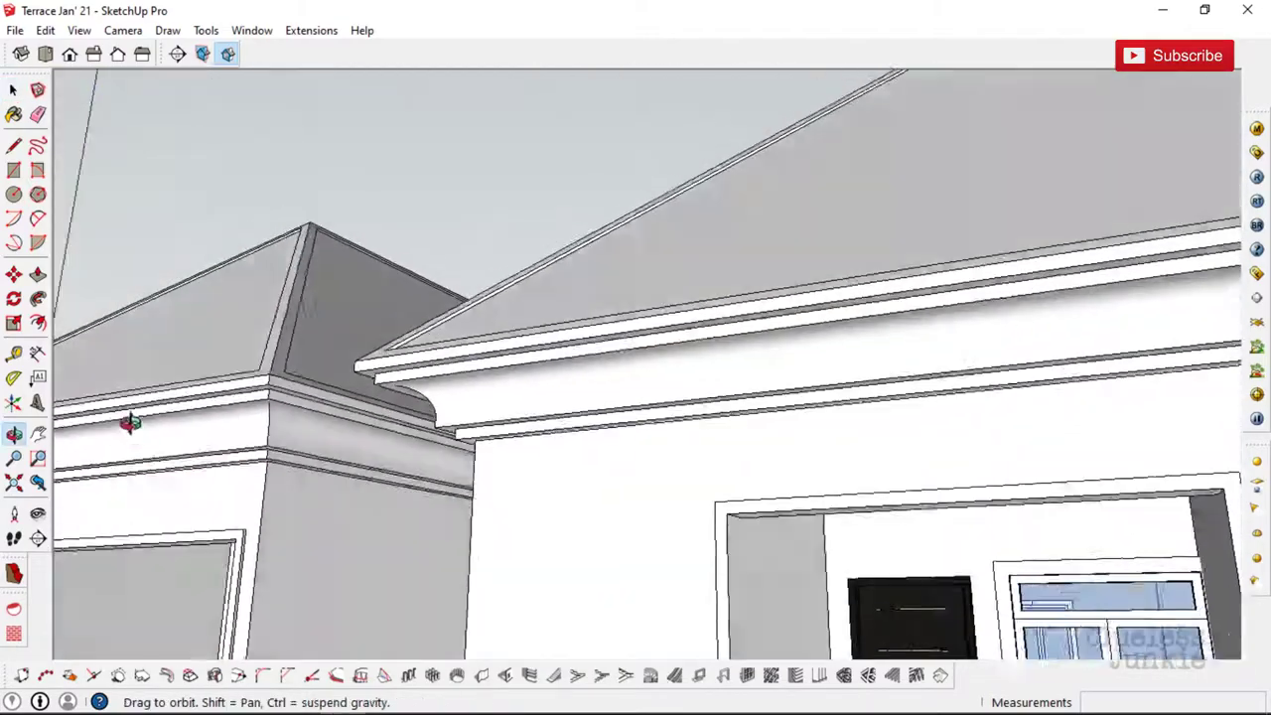
{"action": "scroll", "coordinate": [369, 497], "scroll_direction": "up", "scroll_amount": 4}
{"action": "middle_click_drag", "start_coordinate": [367, 494], "coordinate": [547, 524]}
{"action": "scroll", "coordinate": [553, 446], "scroll_direction": "down", "scroll_amount": 5}
{"action": "scroll", "coordinate": [553, 446], "scroll_direction": "up", "scroll_amount": 2}
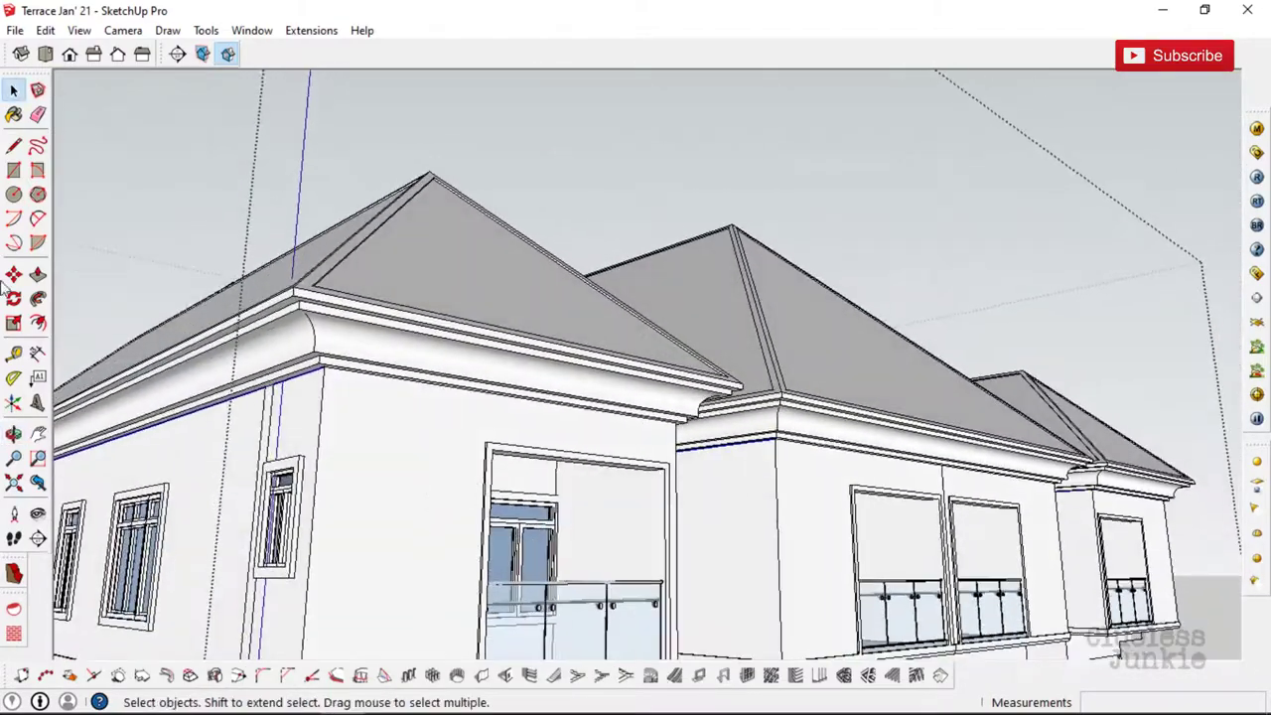
{"action": "scroll", "coordinate": [325, 364], "scroll_direction": "up", "scroll_amount": 2}
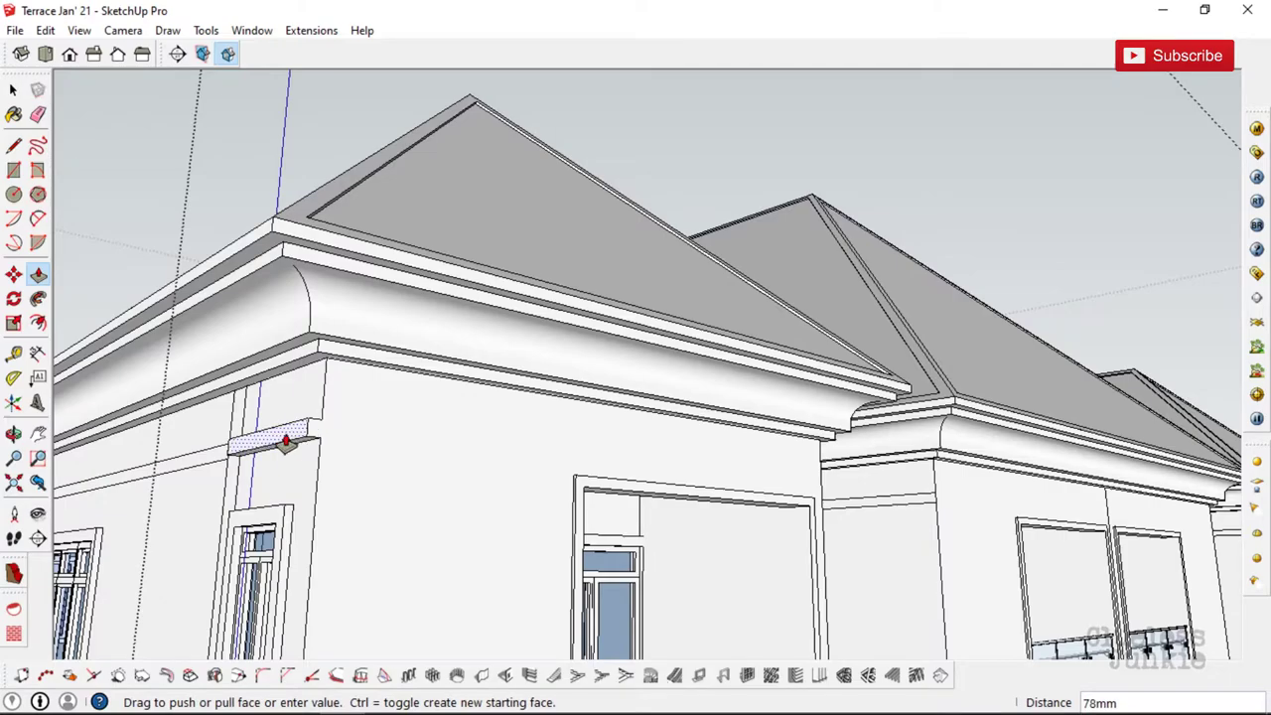
{"action": "mouse_move", "coordinate": [286, 443]}
{"action": "middle_mouse_down"}
{"action": "mouse_move", "coordinate": [363, 417]}
{"action": "mouse_move", "coordinate": [718, 403]}
{"action": "mouse_move", "coordinate": [421, 416]}
{"action": "mouse_move", "coordinate": [85, 553]}
{"action": "mouse_move", "coordinate": [258, 488]}
{"action": "mouse_move", "coordinate": [278, 493]}
{"action": "mouse_move", "coordinate": [421, 409]}
{"action": "mouse_move", "coordinate": [427, 467]}
{"action": "mouse_move", "coordinate": [454, 454]}
{"action": "mouse_move", "coordinate": [135, 462]}
{"action": "mouse_move", "coordinate": [613, 413]}
{"action": "middle_mouse_up"}
{"action": "middle_click_drag", "start_coordinate": [122, 448], "coordinate": [478, 449]}
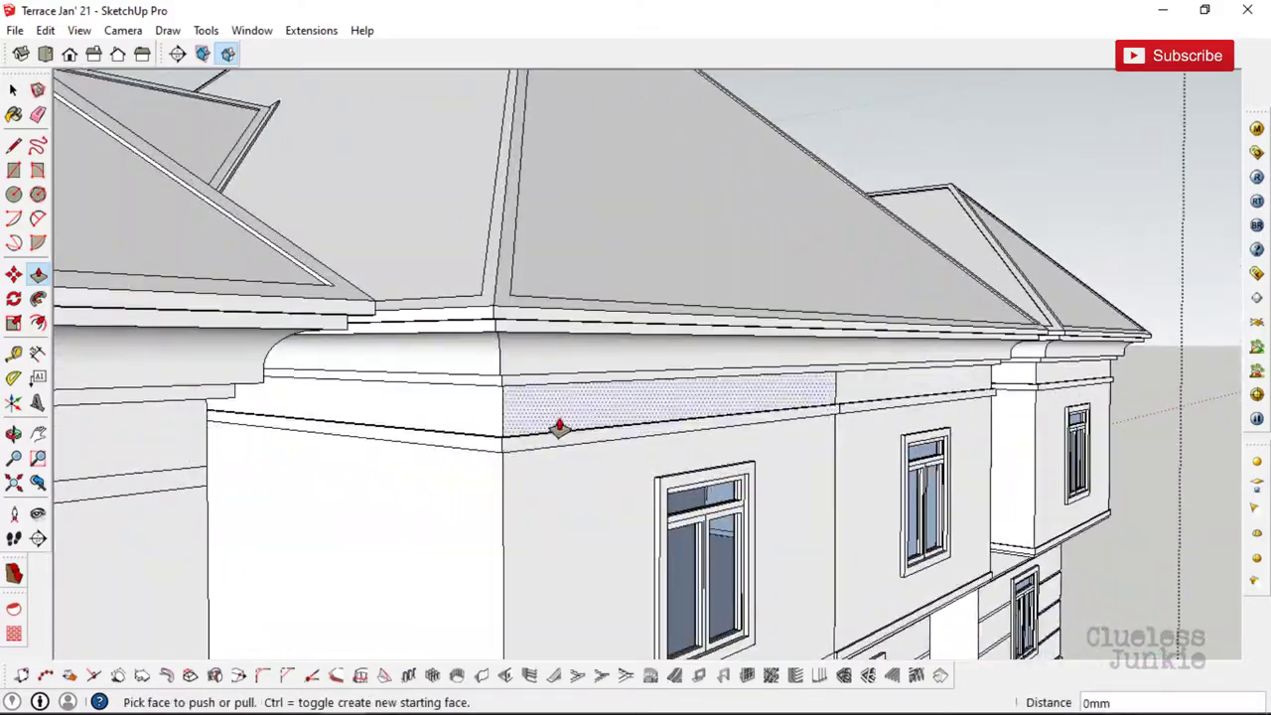
{"action": "mouse_move", "coordinate": [559, 427]}
{"action": "middle_mouse_down"}
{"action": "mouse_move", "coordinate": [208, 420]}
{"action": "mouse_move", "coordinate": [760, 372]}
{"action": "mouse_move", "coordinate": [248, 434]}
{"action": "middle_mouse_up"}
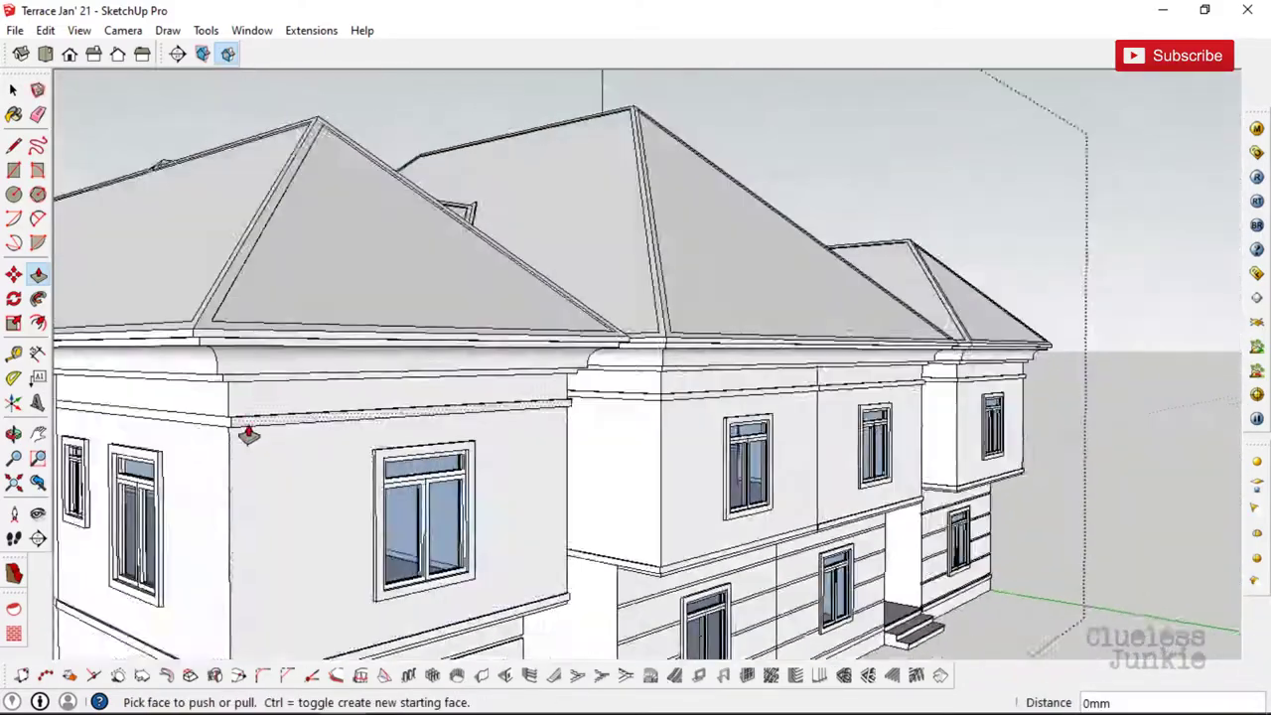
{"action": "scroll", "coordinate": [683, 429], "scroll_direction": "up", "scroll_amount": 5}
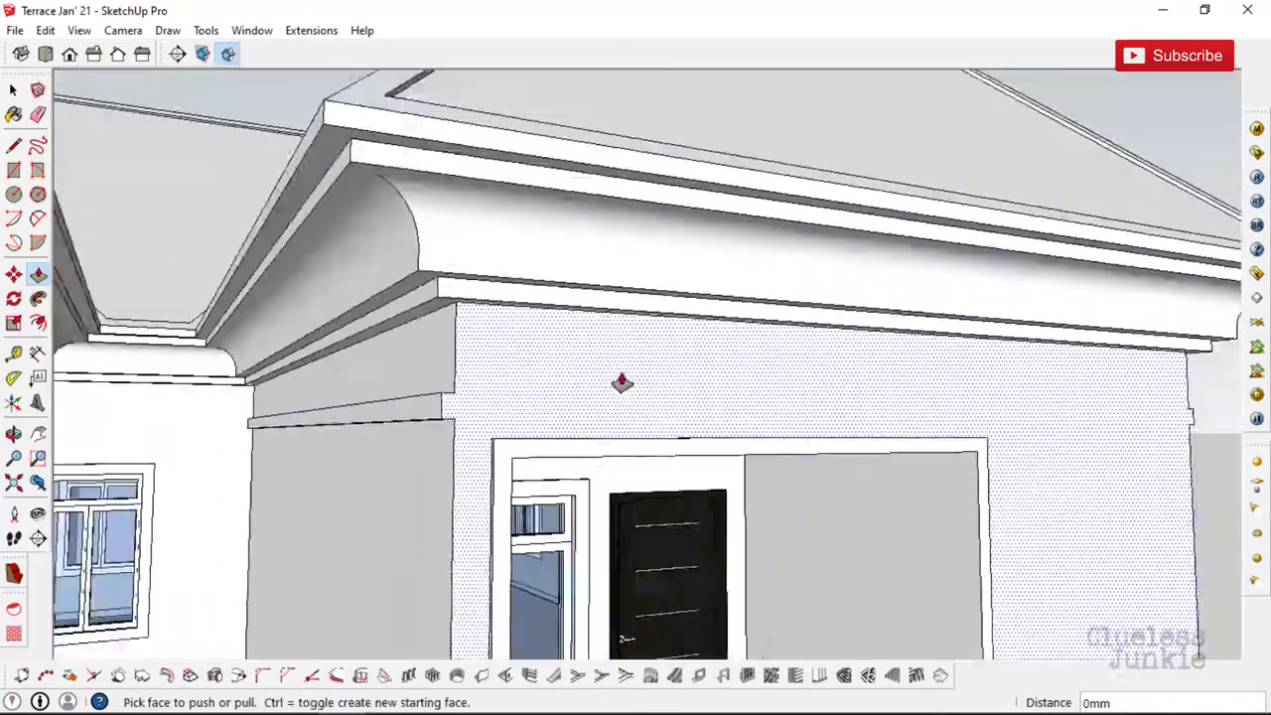
{"action": "middle_click_drag", "start_coordinate": [621, 383], "coordinate": [161, 415]}
{"action": "scroll", "coordinate": [622, 400], "scroll_direction": "down", "scroll_amount": 5}
{"action": "middle_click_drag", "start_coordinate": [621, 400], "coordinate": [607, 371]}
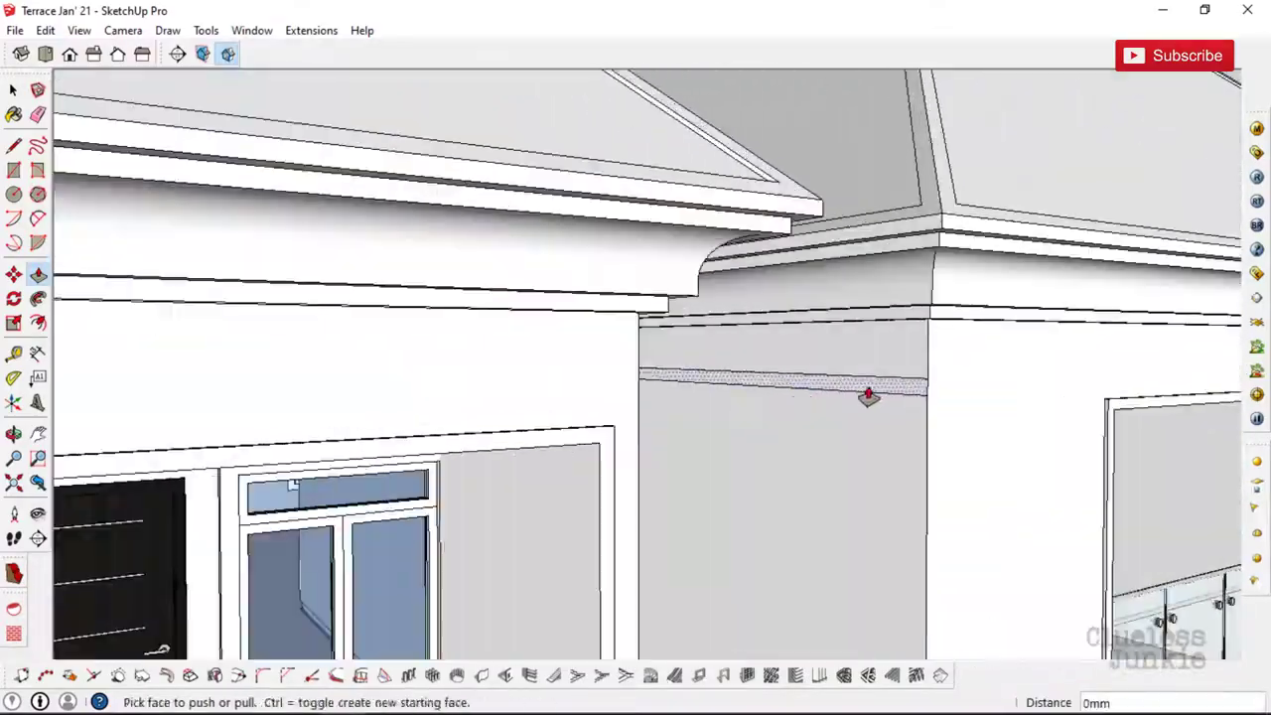
{"action": "middle_click_drag", "start_coordinate": [868, 396], "coordinate": [540, 404]}
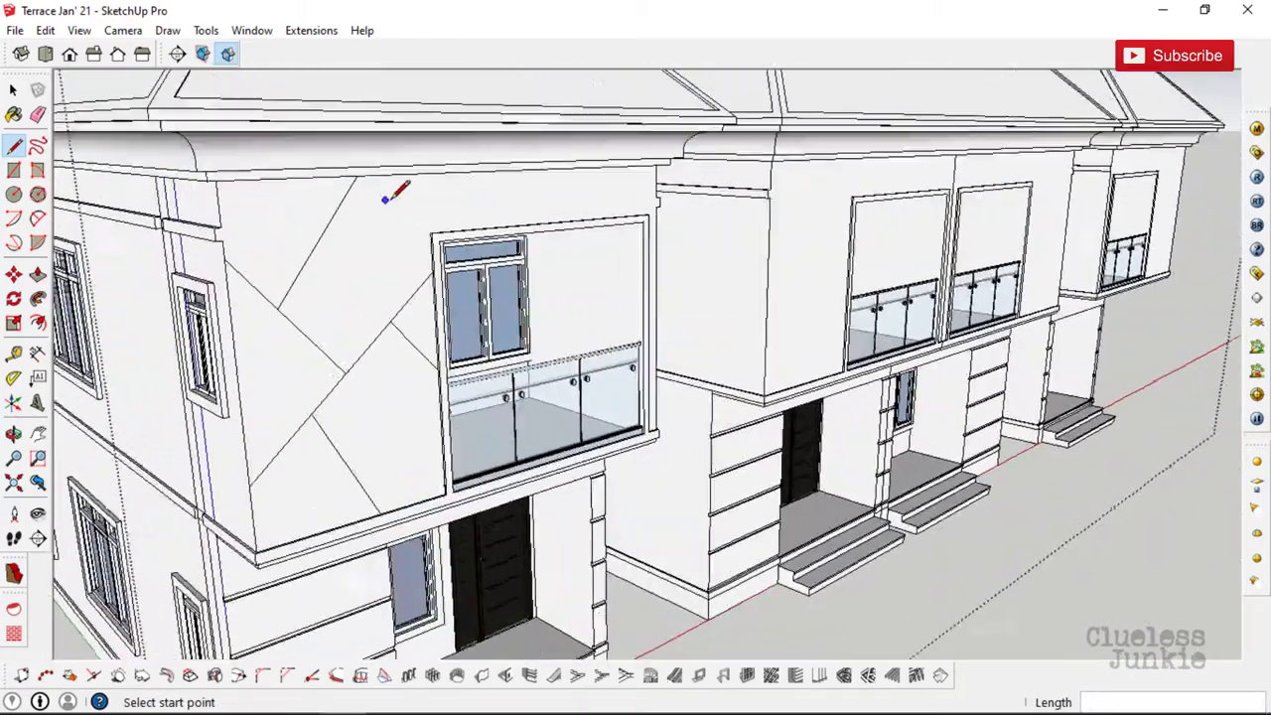
- Draw a diagonal line across the upper wall beside the balcony, ending at the wall corner
{"action": "scroll", "coordinate": [383, 179], "scroll_direction": "up", "scroll_amount": 3}
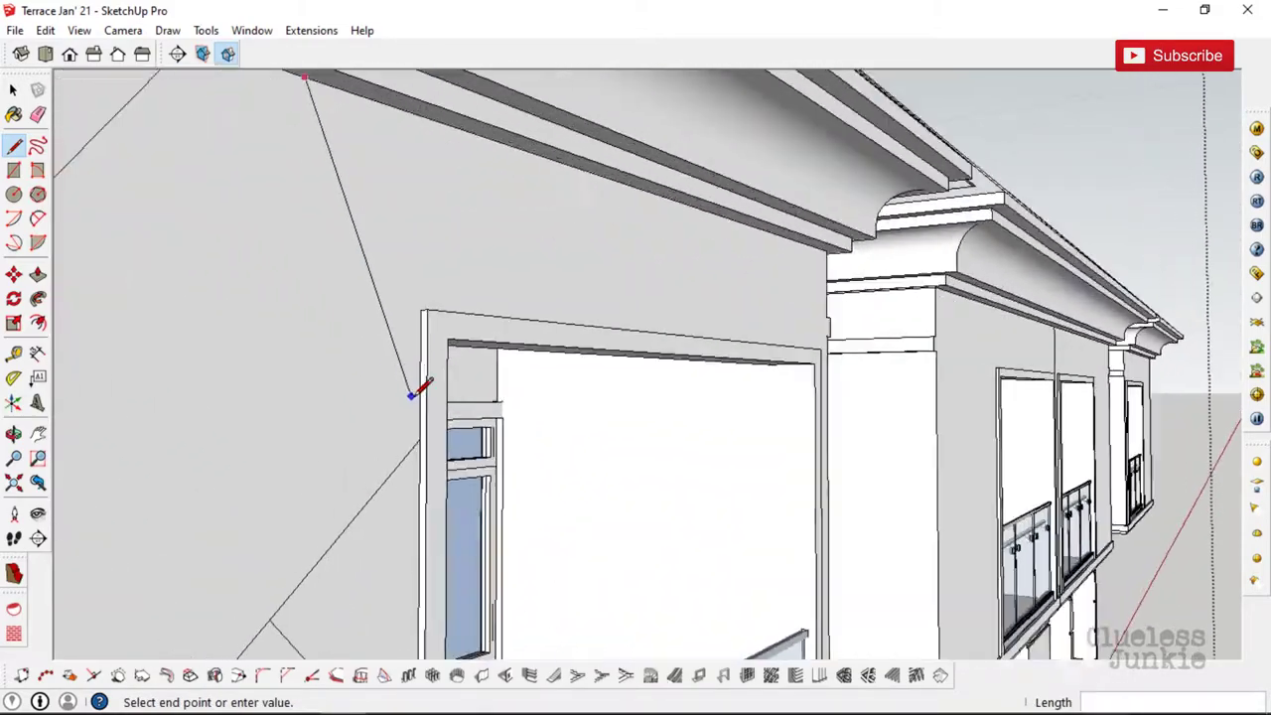
{"action": "scroll", "coordinate": [304, 345], "scroll_direction": "down", "scroll_amount": 5}
{"action": "mouse_move", "coordinate": [188, 278]}
{"action": "middle_mouse_down"}
{"action": "mouse_move", "coordinate": [434, 292]}
{"action": "mouse_move", "coordinate": [69, 327]}
{"action": "middle_mouse_up"}
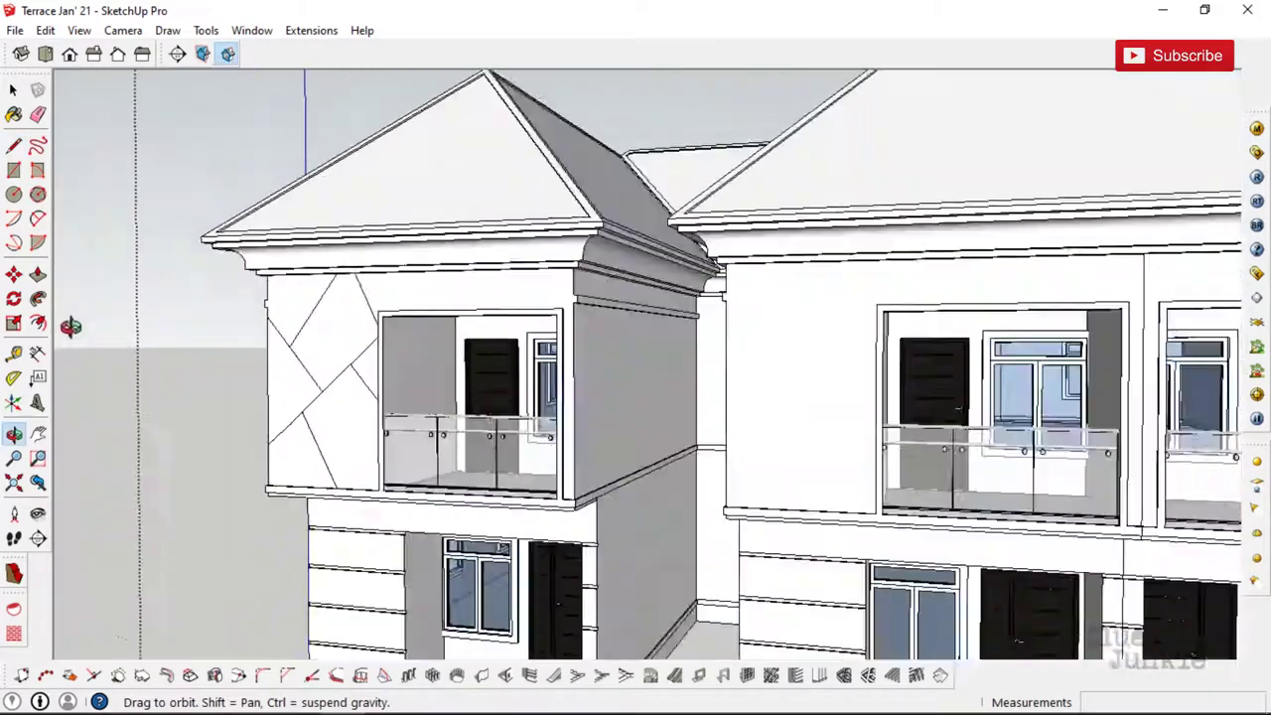
{"action": "scroll", "coordinate": [437, 300], "scroll_direction": "up", "scroll_amount": 5}
{"action": "left_click", "coordinate": [442, 362]}
{"action": "mouse_move", "coordinate": [443, 362]}
{"action": "middle_mouse_down"}
{"action": "mouse_move", "coordinate": [565, 133]}
{"action": "mouse_move", "coordinate": [563, 200]}
{"action": "middle_mouse_up"}
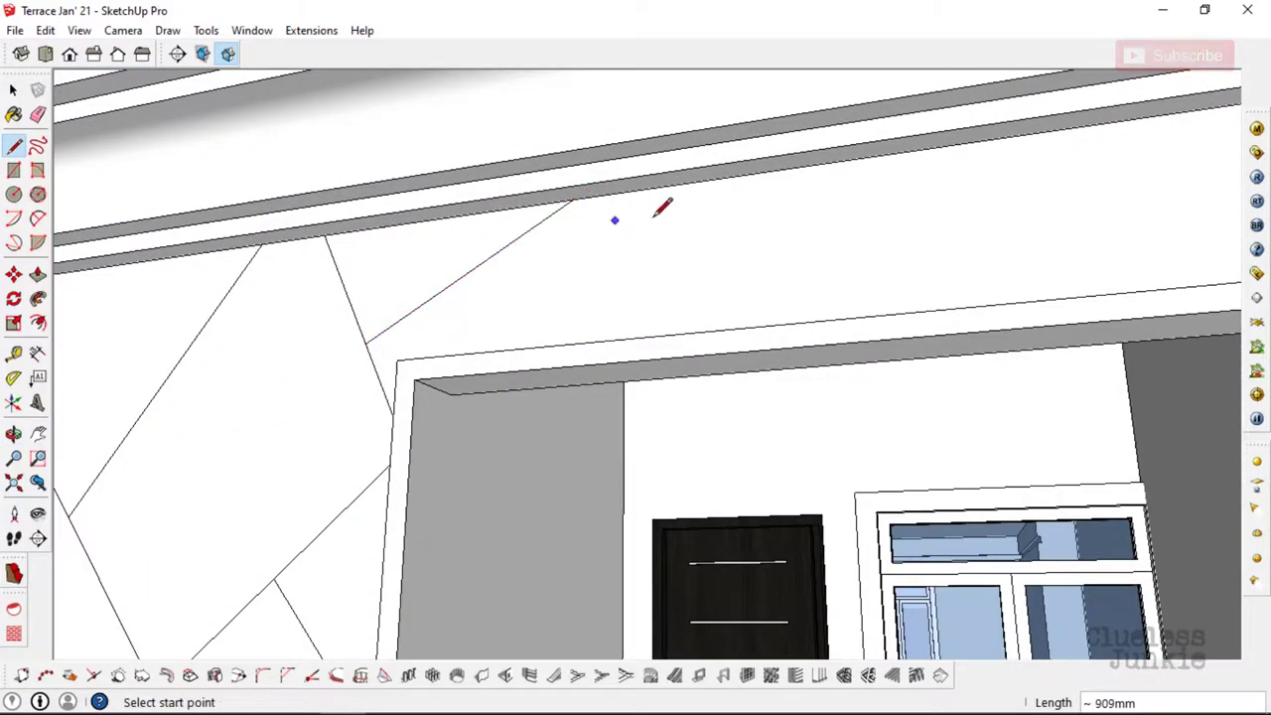
{"action": "mouse_move", "coordinate": [711, 306]}
{"action": "middle_mouse_down"}
{"action": "mouse_move", "coordinate": [754, 338]}
{"action": "mouse_move", "coordinate": [513, 205]}
{"action": "middle_mouse_up"}
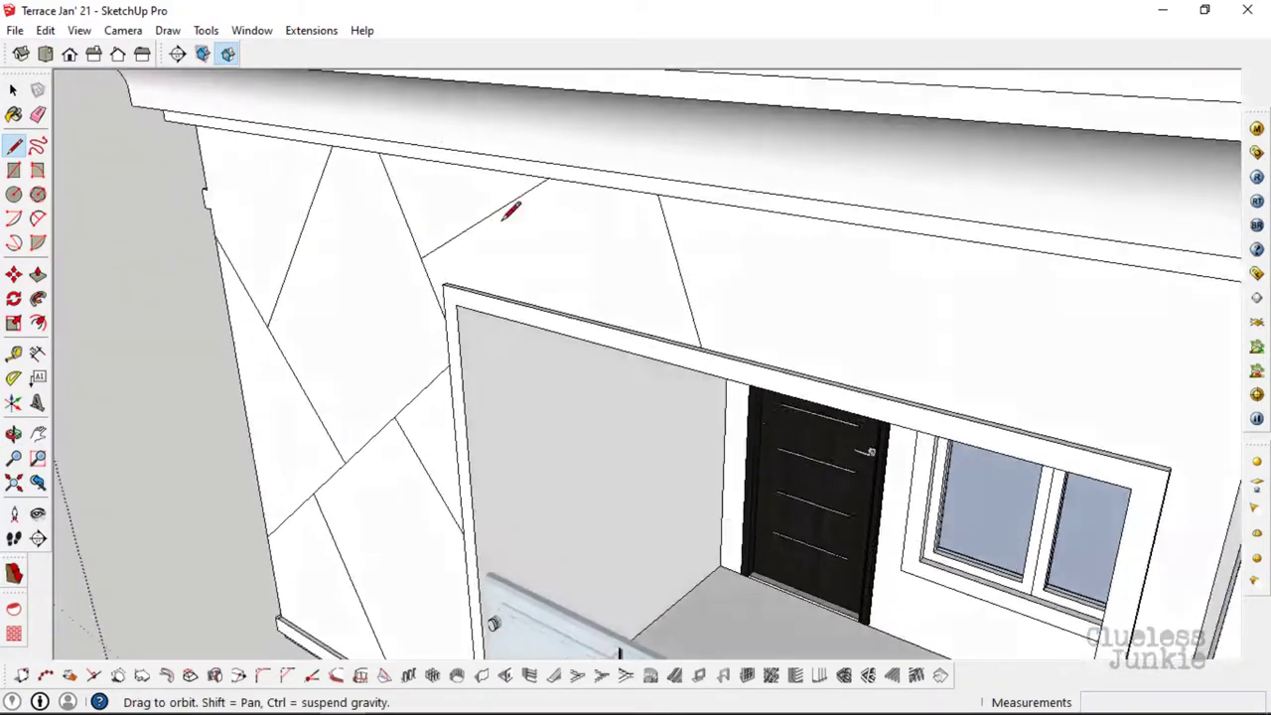
{"action": "scroll", "coordinate": [590, 250], "scroll_direction": "up", "scroll_amount": 3}
{"action": "scroll", "coordinate": [651, 334], "scroll_direction": "up", "scroll_amount": 2}
{"action": "mouse_move", "coordinate": [718, 269]}
{"action": "middle_mouse_down"}
{"action": "mouse_move", "coordinate": [840, 93]}
{"action": "mouse_move", "coordinate": [610, 327]}
{"action": "middle_mouse_up"}
{"action": "key", "text": "Escape"}
{"action": "scroll", "coordinate": [820, 304], "scroll_direction": "up", "scroll_amount": 2}
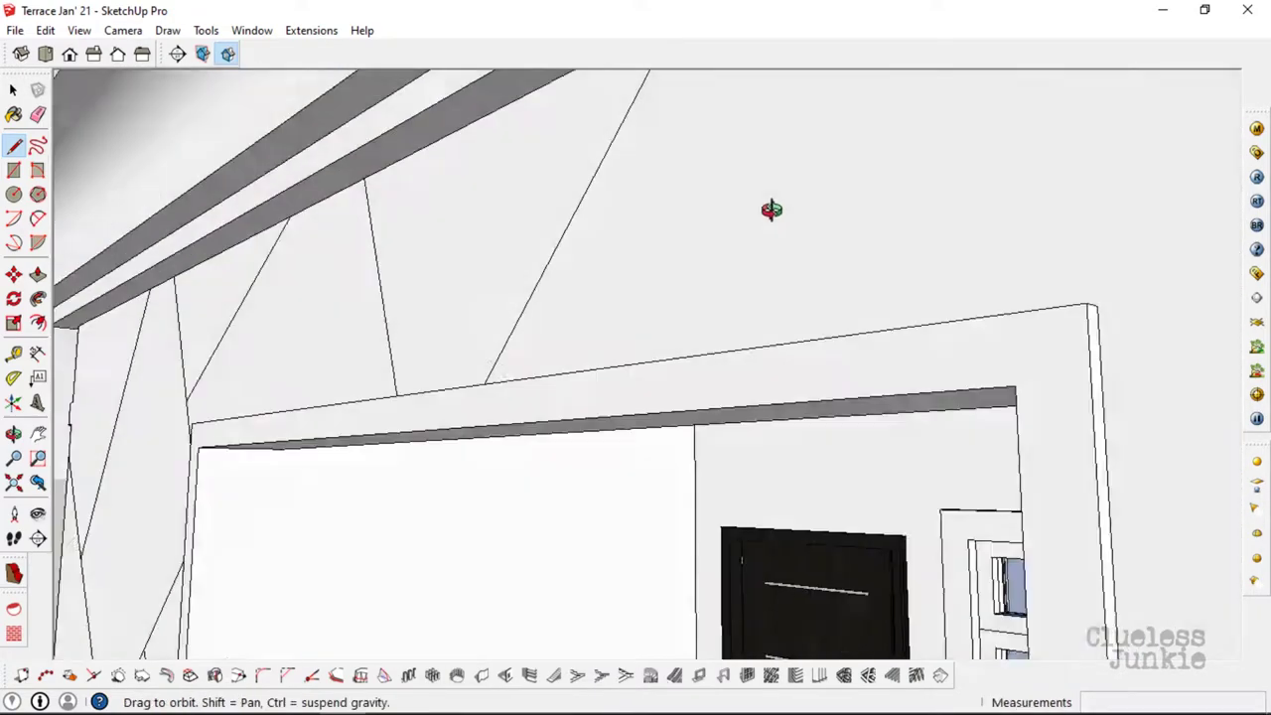
{"action": "middle_click_drag", "start_coordinate": [771, 208], "coordinate": [803, 250]}
{"action": "scroll", "coordinate": [828, 227], "scroll_direction": "up", "scroll_amount": 2}
{"action": "scroll", "coordinate": [761, 347], "scroll_direction": "down", "scroll_amount": 2}
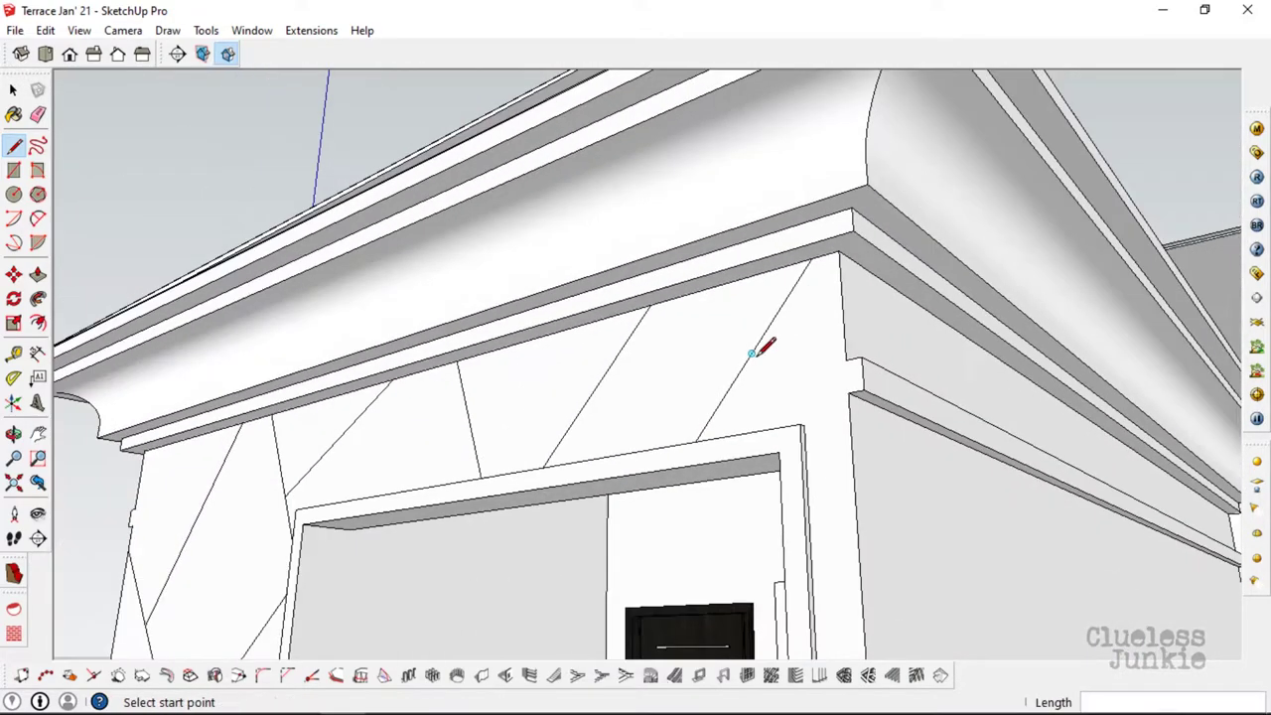
{"action": "left_click", "coordinate": [851, 427]}
- Offset inset outlines inside the angled panels of the end unit's upper wall
{"action": "middle_click_drag", "start_coordinate": [865, 364], "coordinate": [787, 336]}
{"action": "key", "text": "f"}
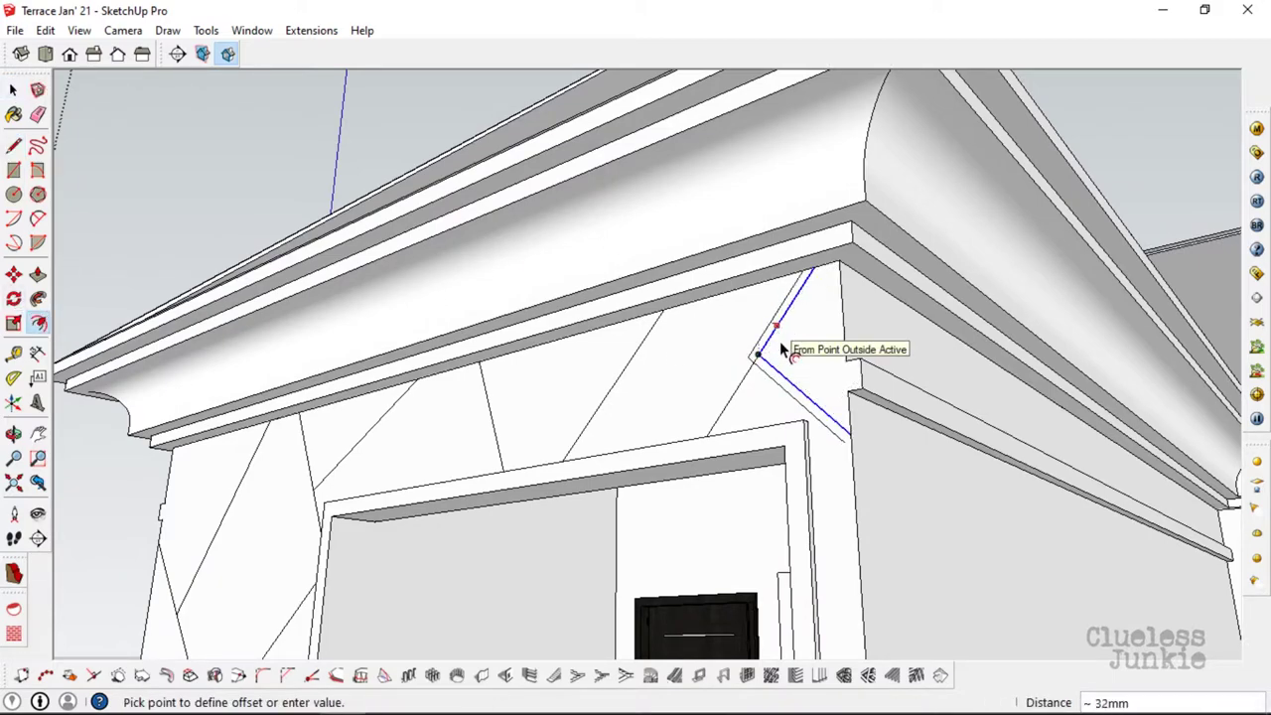
{"action": "scroll", "coordinate": [781, 349], "scroll_direction": "down", "scroll_amount": 5}
{"action": "mouse_move", "coordinate": [761, 327]}
{"action": "middle_mouse_down"}
{"action": "mouse_move", "coordinate": [567, 363]}
{"action": "mouse_move", "coordinate": [386, 533]}
{"action": "mouse_move", "coordinate": [372, 447]}
{"action": "middle_mouse_up"}
{"action": "scroll", "coordinate": [371, 513], "scroll_direction": "up", "scroll_amount": 3}
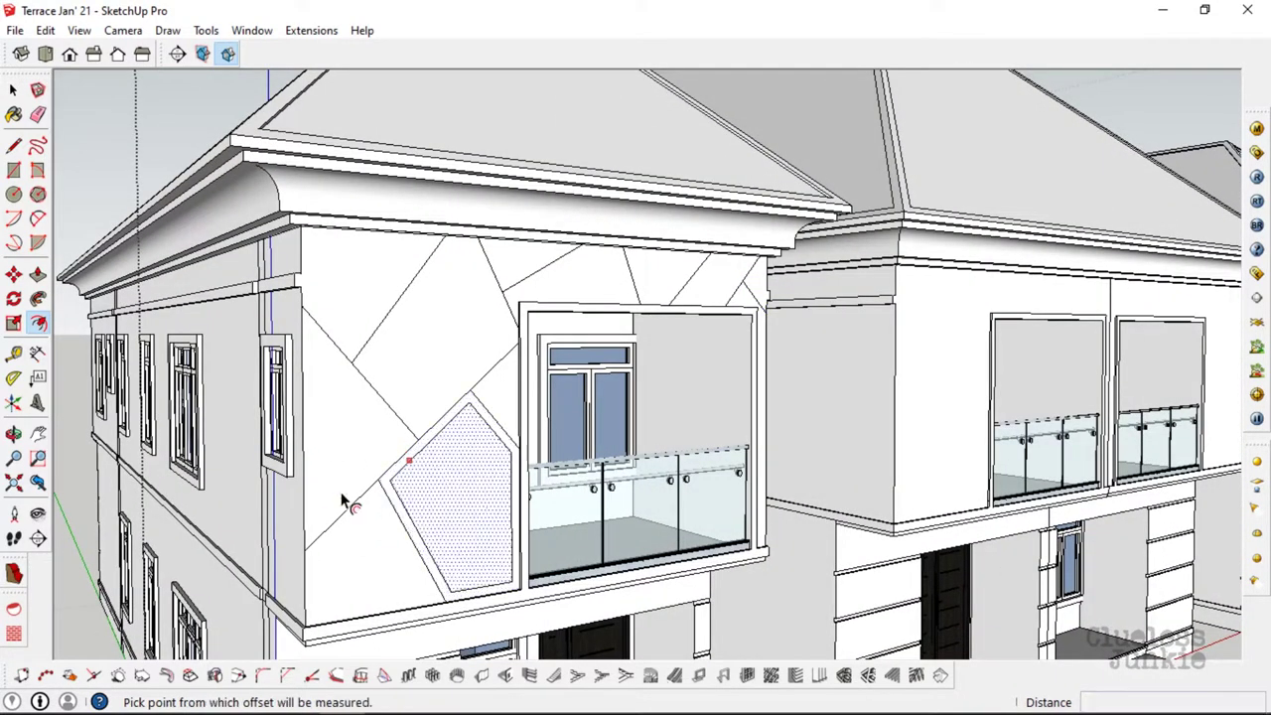
{"action": "mouse_move", "coordinate": [341, 501]}
{"action": "middle_mouse_down"}
{"action": "mouse_move", "coordinate": [454, 533]}
{"action": "mouse_move", "coordinate": [431, 406]}
{"action": "mouse_move", "coordinate": [396, 362]}
{"action": "middle_mouse_up"}
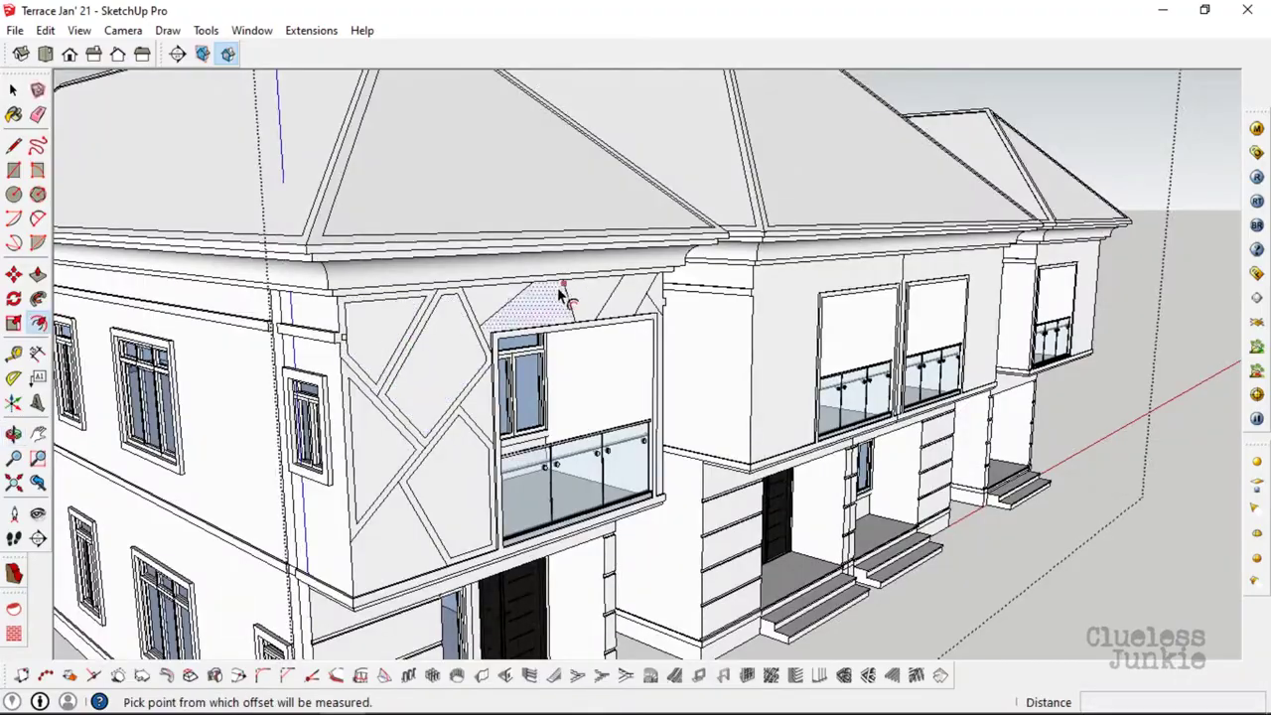
- Erase the leftover stray edges in the banded diagonal pattern on the end unit's upper wall
{"action": "scroll", "coordinate": [427, 357], "scroll_direction": "down", "scroll_amount": 3}
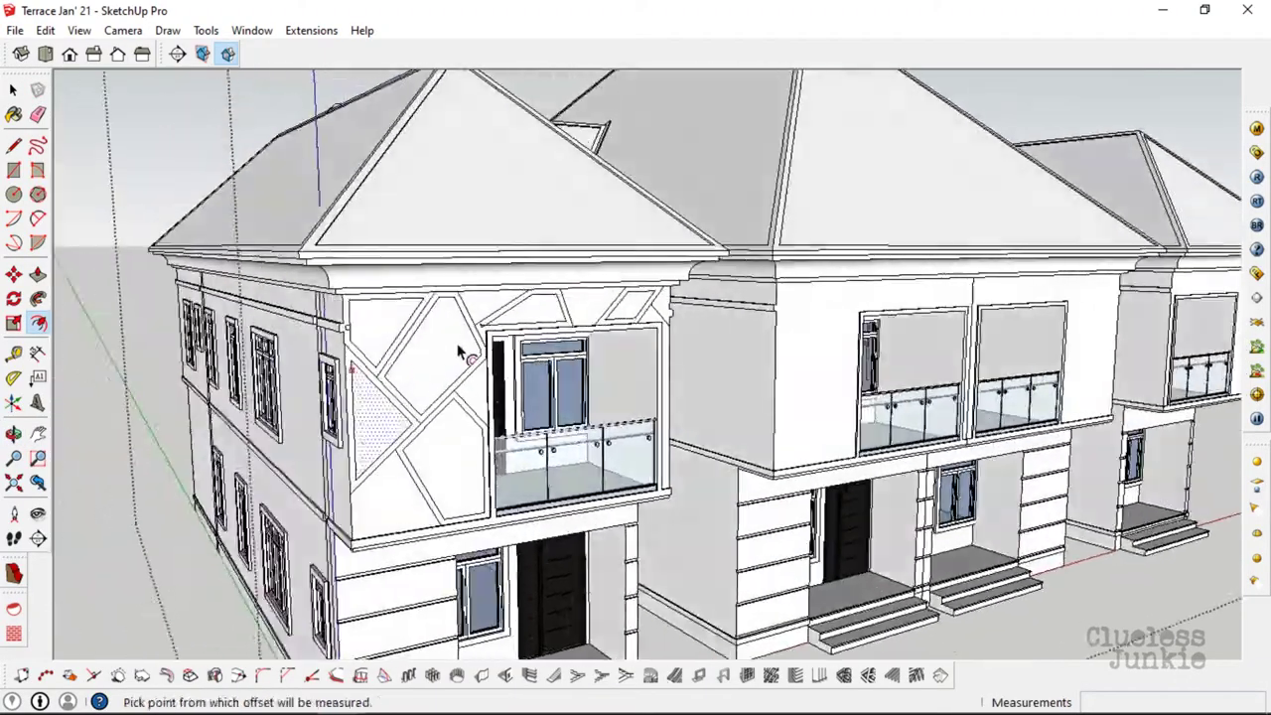
{"action": "mouse_move", "coordinate": [427, 357]}
{"action": "middle_mouse_down"}
{"action": "mouse_move", "coordinate": [650, 313]}
{"action": "mouse_move", "coordinate": [581, 298]}
{"action": "mouse_move", "coordinate": [430, 343]}
{"action": "middle_mouse_up"}
{"action": "scroll", "coordinate": [650, 313], "scroll_direction": "up", "scroll_amount": 3}
{"action": "scroll", "coordinate": [642, 314], "scroll_direction": "up", "scroll_amount": 3}
{"action": "scroll", "coordinate": [643, 313], "scroll_direction": "down", "scroll_amount": 3}
{"action": "scroll", "coordinate": [576, 307], "scroll_direction": "up", "scroll_amount": 3}
{"action": "left_click", "coordinate": [430, 343]}
{"action": "scroll", "coordinate": [440, 301], "scroll_direction": "up", "scroll_amount": 2}
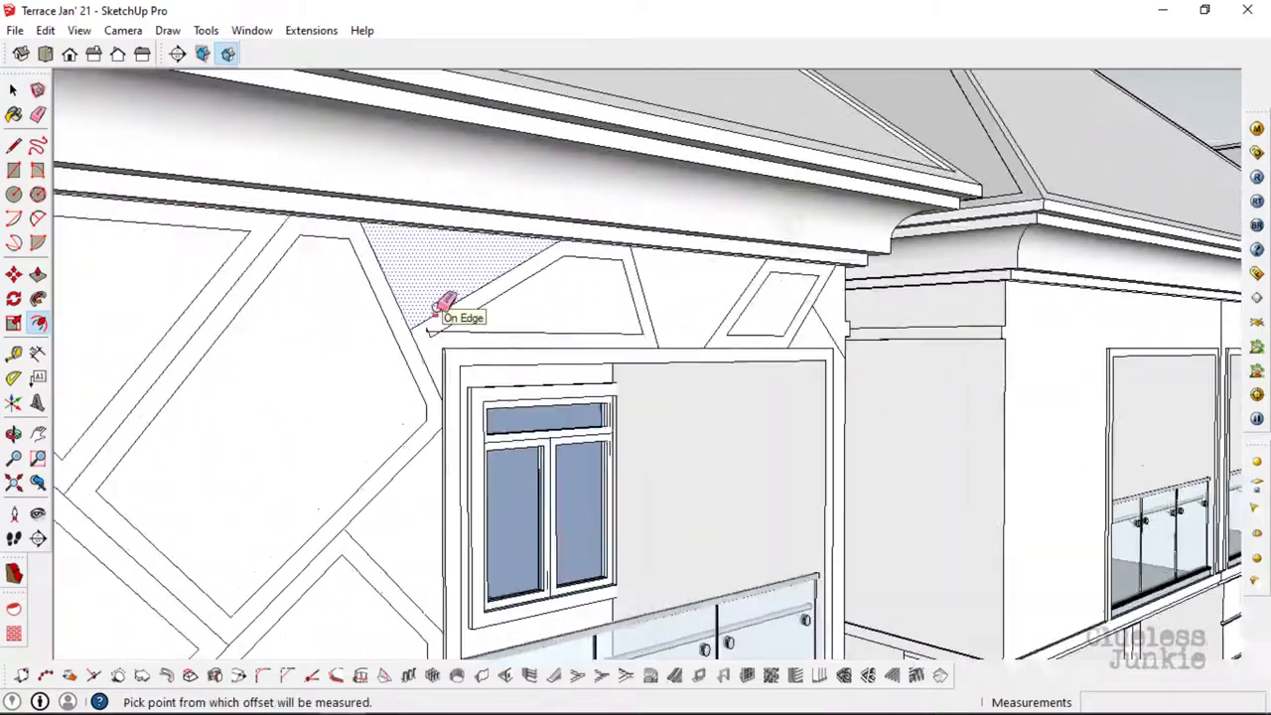
{"action": "key", "text": "e"}
{"action": "scroll", "coordinate": [420, 321], "scroll_direction": "up", "scroll_amount": 2}
{"action": "scroll", "coordinate": [420, 321], "scroll_direction": "down", "scroll_amount": 2}
{"action": "scroll", "coordinate": [510, 300], "scroll_direction": "down", "scroll_amount": 2}
{"action": "scroll", "coordinate": [490, 241], "scroll_direction": "down", "scroll_amount": 2}
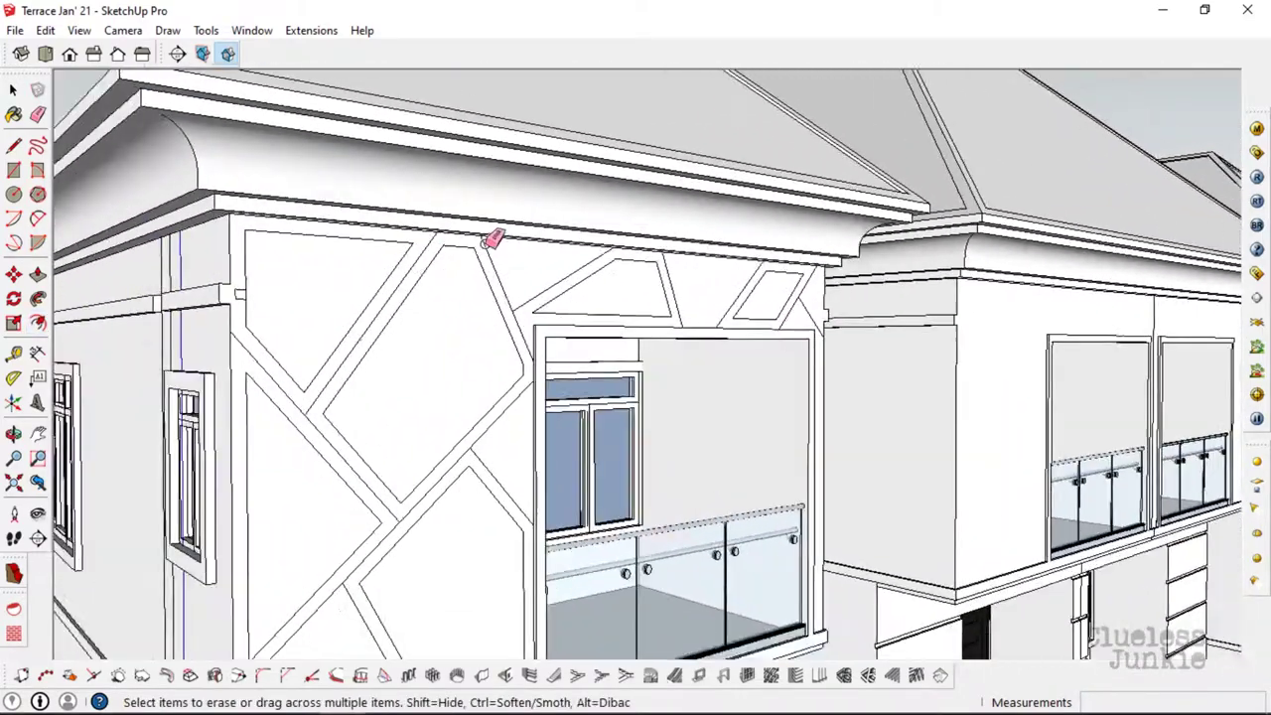
{"action": "scroll", "coordinate": [403, 278], "scroll_direction": "down", "scroll_amount": 1}
{"action": "scroll", "coordinate": [407, 275], "scroll_direction": "up", "scroll_amount": 2}
{"action": "scroll", "coordinate": [406, 275], "scroll_direction": "up", "scroll_amount": 2}
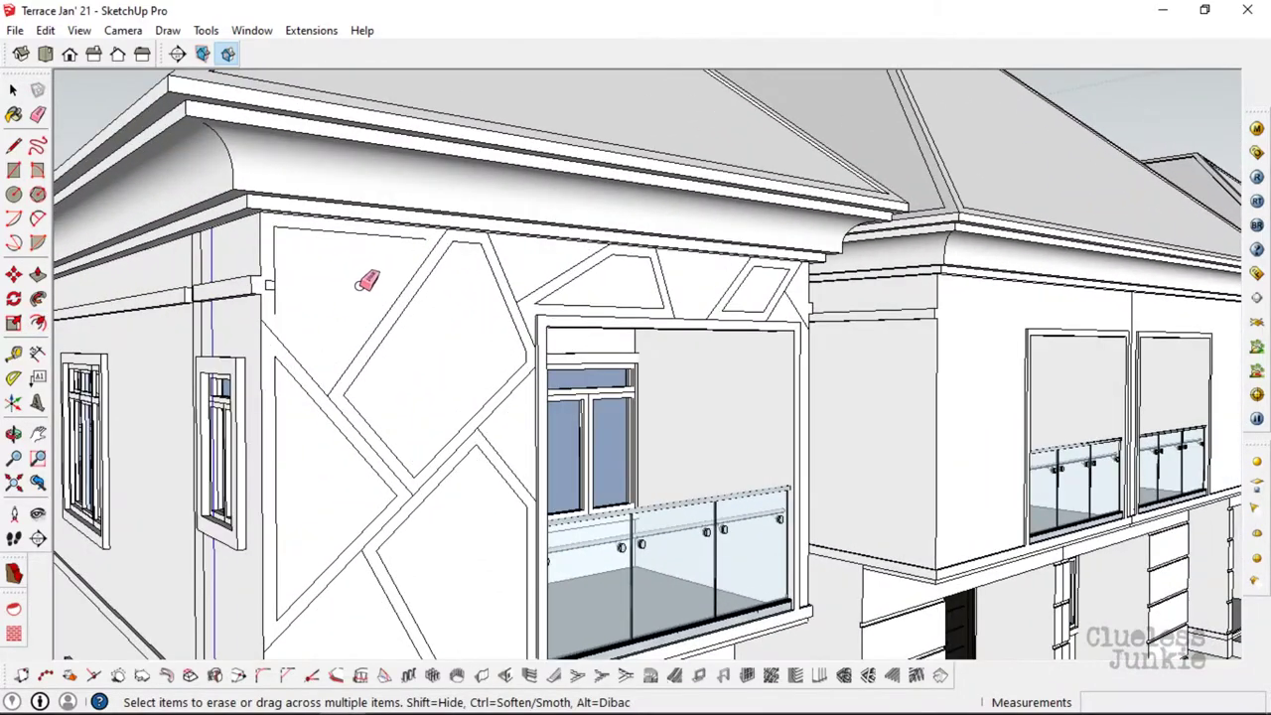
{"action": "scroll", "coordinate": [328, 284], "scroll_direction": "up", "scroll_amount": 2}
{"action": "scroll", "coordinate": [298, 266], "scroll_direction": "down", "scroll_amount": 1}
{"action": "scroll", "coordinate": [348, 318], "scroll_direction": "down", "scroll_amount": 3}
{"action": "scroll", "coordinate": [391, 389], "scroll_direction": "up", "scroll_amount": 3}
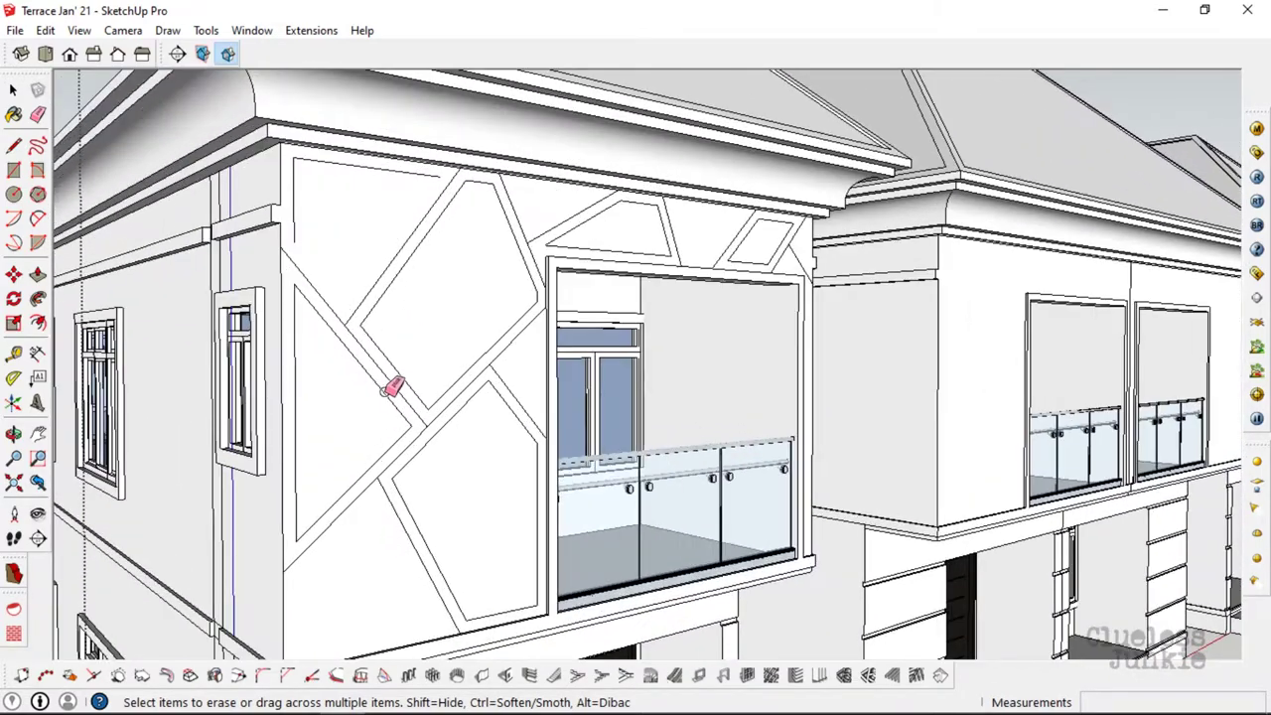
{"action": "scroll", "coordinate": [427, 377], "scroll_direction": "down", "scroll_amount": 1}
{"action": "scroll", "coordinate": [444, 412], "scroll_direction": "down", "scroll_amount": 1}
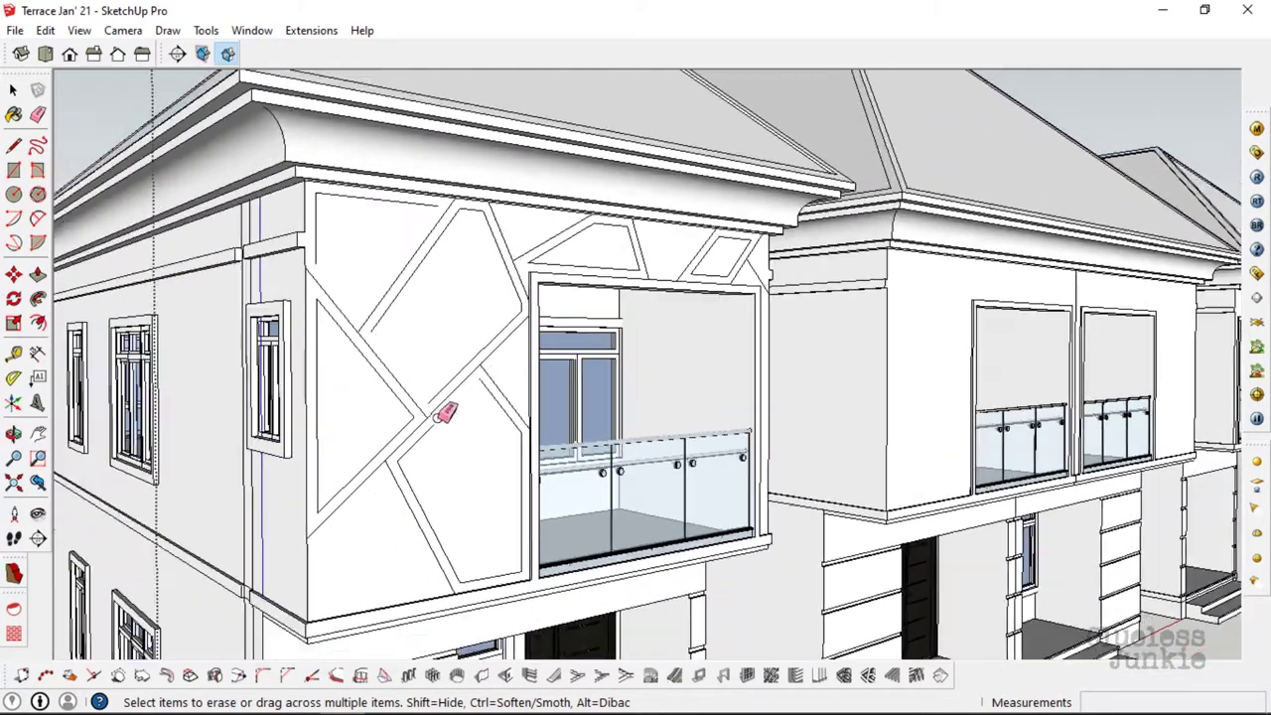
{"action": "scroll", "coordinate": [585, 278], "scroll_direction": "down", "scroll_amount": 2}
{"action": "scroll", "coordinate": [378, 335], "scroll_direction": "down", "scroll_amount": 2}
{"action": "scroll", "coordinate": [417, 397], "scroll_direction": "up", "scroll_amount": 3}
- Redraw short closing lines on the band edges and the upper wall
{"action": "key", "text": "l"}
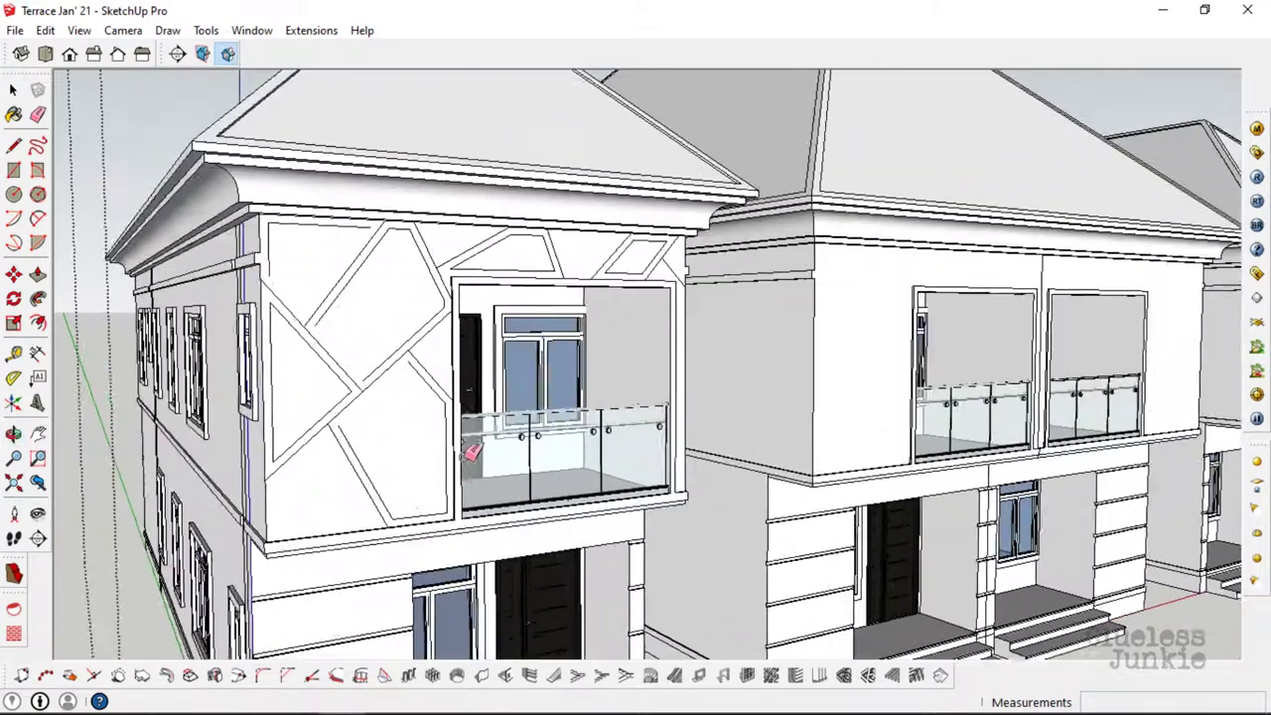
{"action": "scroll", "coordinate": [395, 309], "scroll_direction": "up", "scroll_amount": 3}
{"action": "scroll", "coordinate": [407, 298], "scroll_direction": "up", "scroll_amount": 1}
{"action": "scroll", "coordinate": [328, 308], "scroll_direction": "down", "scroll_amount": 1}
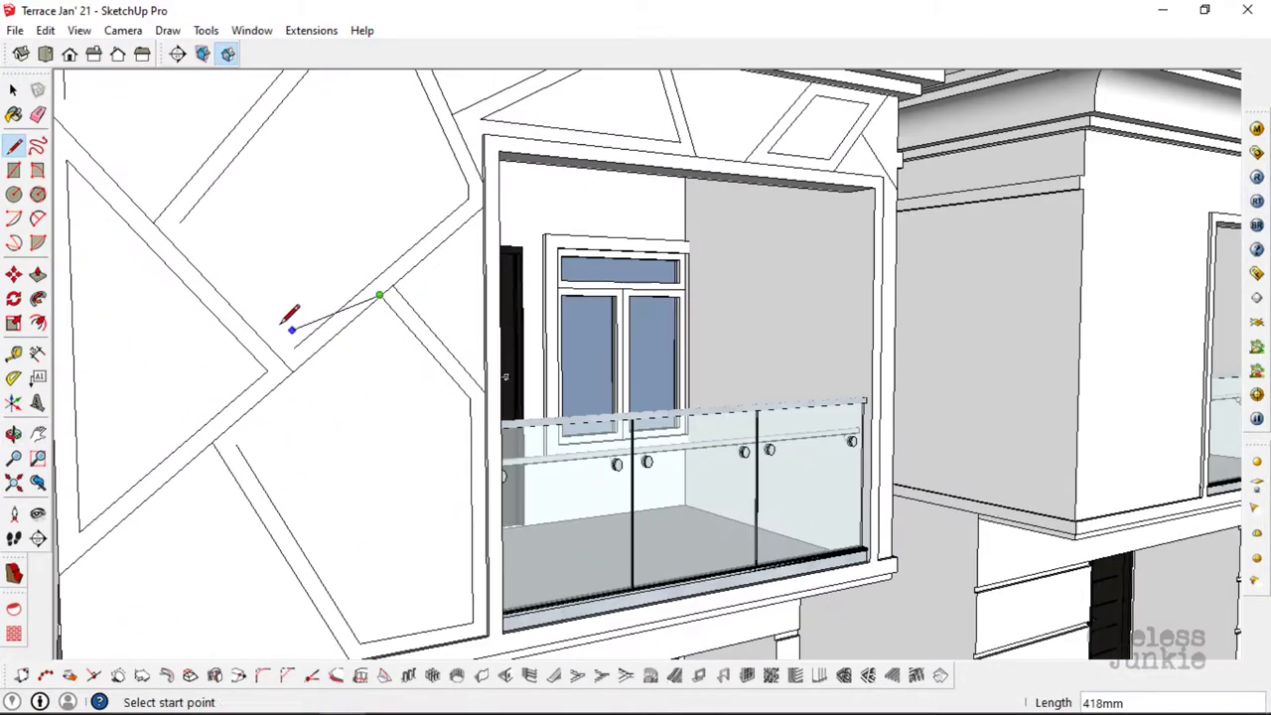
{"action": "scroll", "coordinate": [327, 323], "scroll_direction": "up", "scroll_amount": 1}
{"action": "scroll", "coordinate": [268, 343], "scroll_direction": "down", "scroll_amount": 3}
{"action": "scroll", "coordinate": [327, 383], "scroll_direction": "up", "scroll_amount": 3}
{"action": "key", "text": "Escape"}
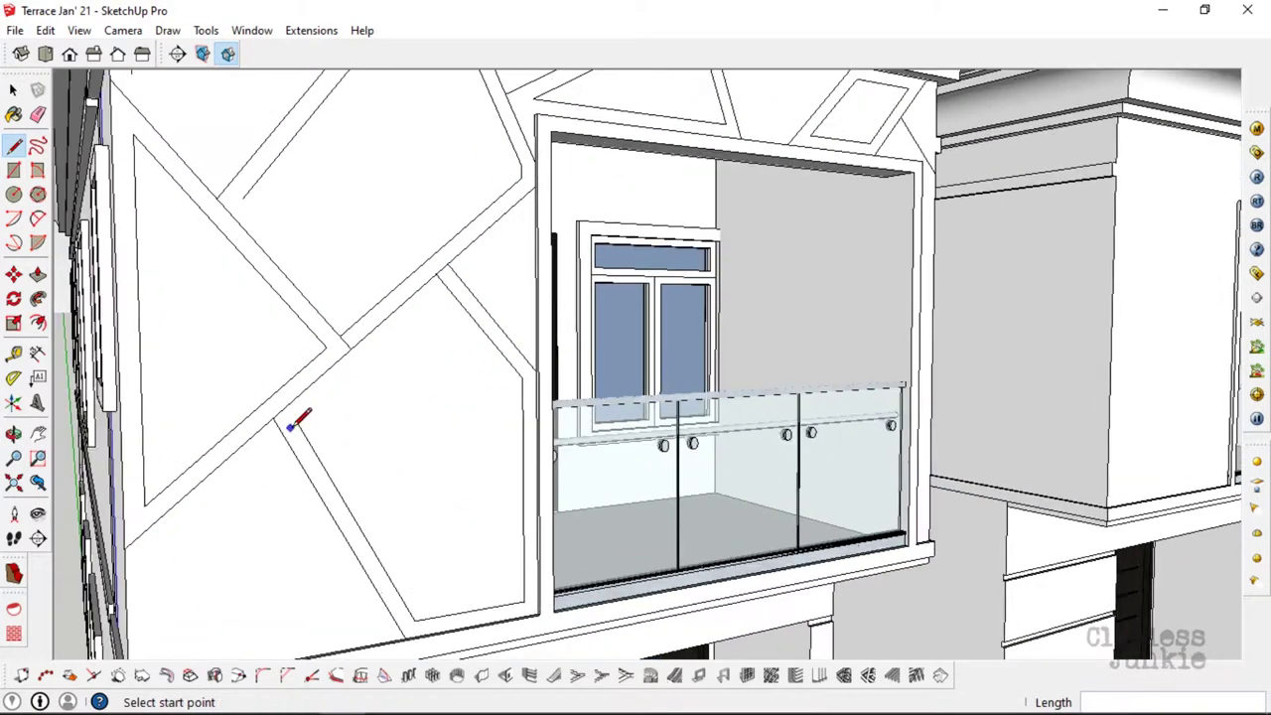
{"action": "scroll", "coordinate": [298, 442], "scroll_direction": "up", "scroll_amount": 1}
{"action": "scroll", "coordinate": [318, 298], "scroll_direction": "down", "scroll_amount": 3}
{"action": "scroll", "coordinate": [338, 228], "scroll_direction": "up", "scroll_amount": 3}
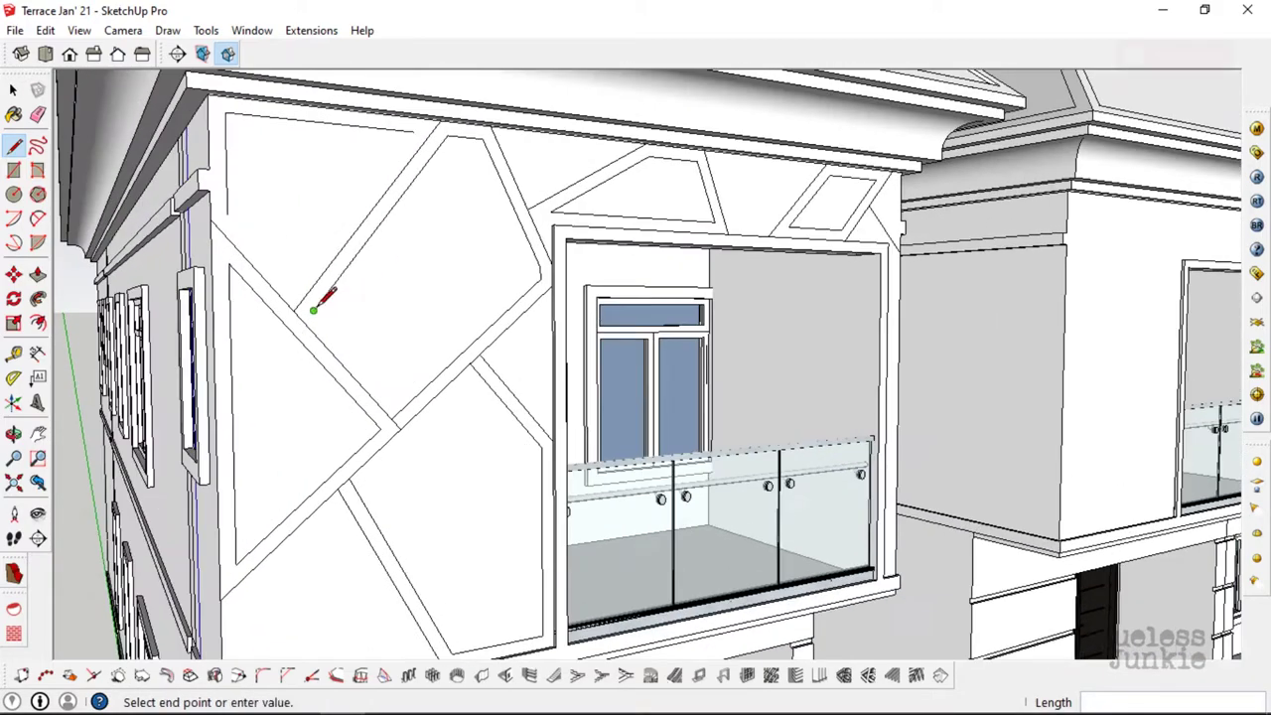
{"action": "scroll", "coordinate": [358, 253], "scroll_direction": "up", "scroll_amount": 1}
{"action": "key", "text": "Escape"}
{"action": "scroll", "coordinate": [340, 291], "scroll_direction": "down", "scroll_amount": 1}
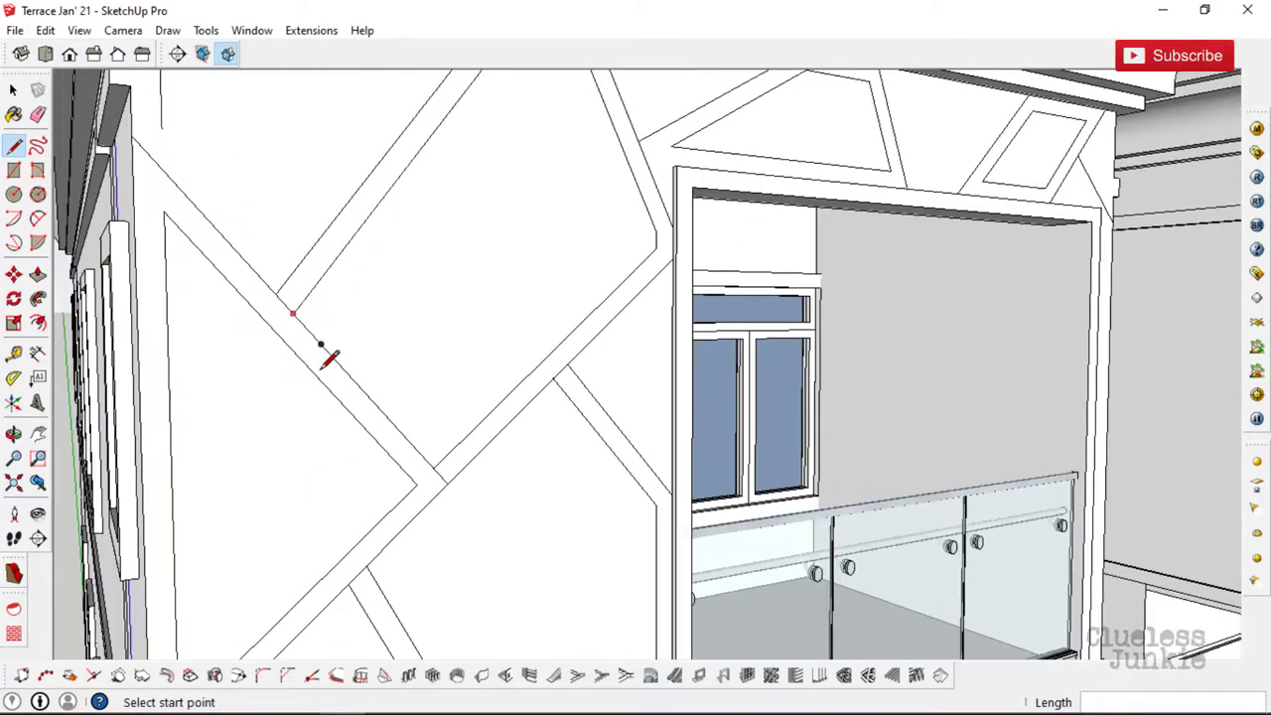
{"action": "scroll", "coordinate": [327, 360], "scroll_direction": "down", "scroll_amount": 2}
{"action": "scroll", "coordinate": [284, 269], "scroll_direction": "up", "scroll_amount": 3}
{"action": "left_click", "coordinate": [259, 294]}
{"action": "key", "text": "Escape"}
{"action": "scroll", "coordinate": [290, 332], "scroll_direction": "down", "scroll_amount": 3}
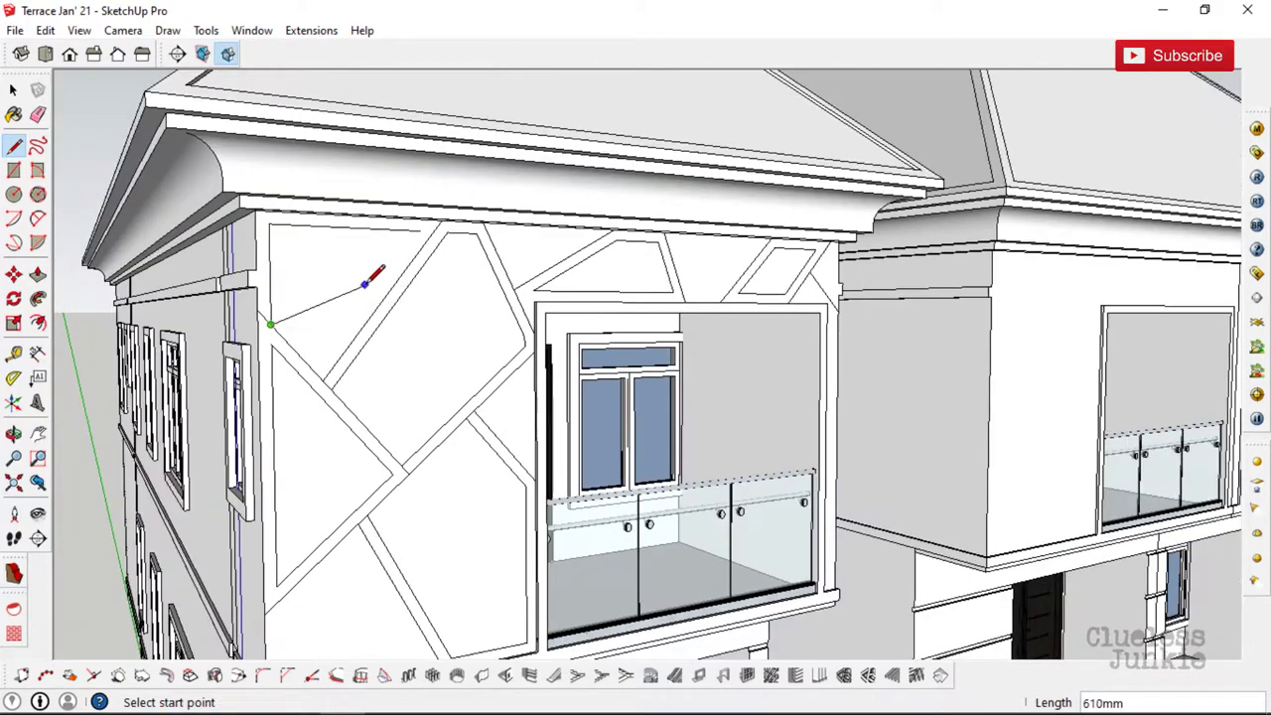
{"action": "scroll", "coordinate": [426, 221], "scroll_direction": "up", "scroll_amount": 3}
{"action": "left_click", "coordinate": [427, 227]}
{"action": "key", "text": "Escape"}
{"action": "scroll", "coordinate": [385, 311], "scroll_direction": "down", "scroll_amount": 1}
{"action": "scroll", "coordinate": [794, 289], "scroll_direction": "down", "scroll_amount": 2}
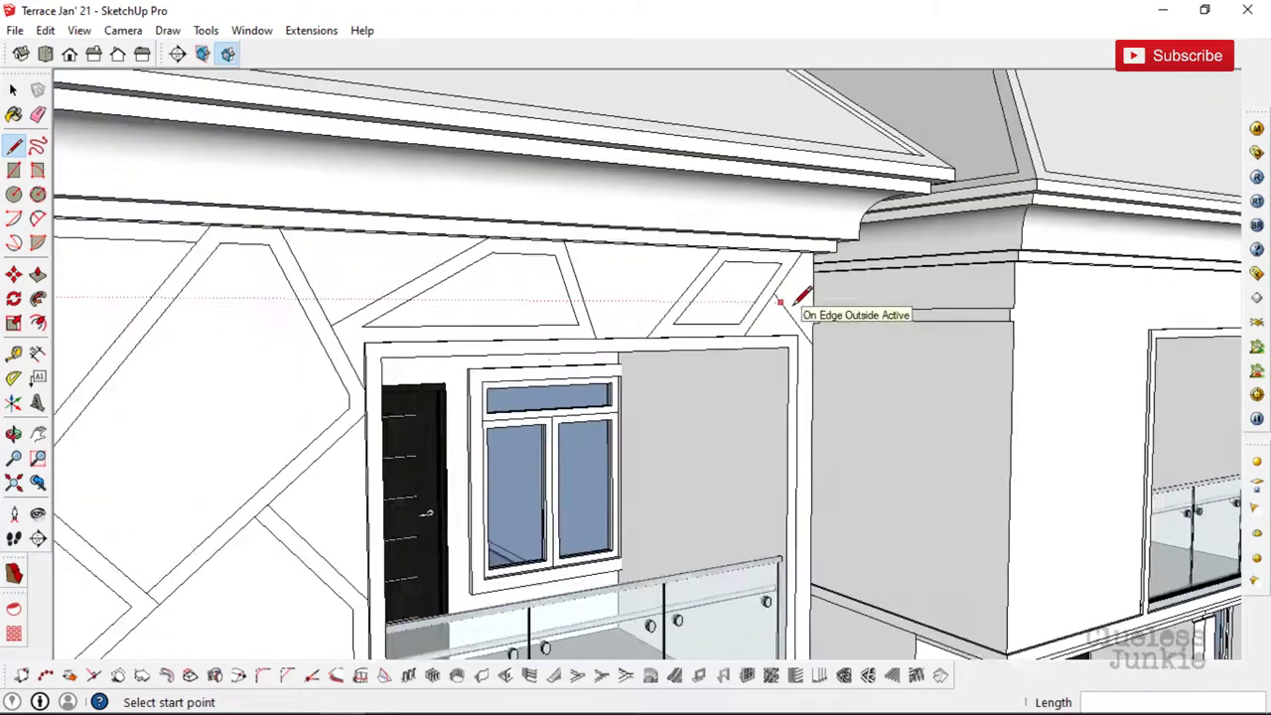
{"action": "middle_click_drag", "start_coordinate": [795, 289], "coordinate": [546, 332]}
{"action": "key", "text": "space"}
- Copy the diagonal edge near the upper wall's corner with a Ctrl Move
{"action": "scroll", "coordinate": [770, 288], "scroll_direction": "up", "scroll_amount": 1}
{"action": "key", "text": "ctrl"}
{"action": "left_click", "coordinate": [774, 285]}
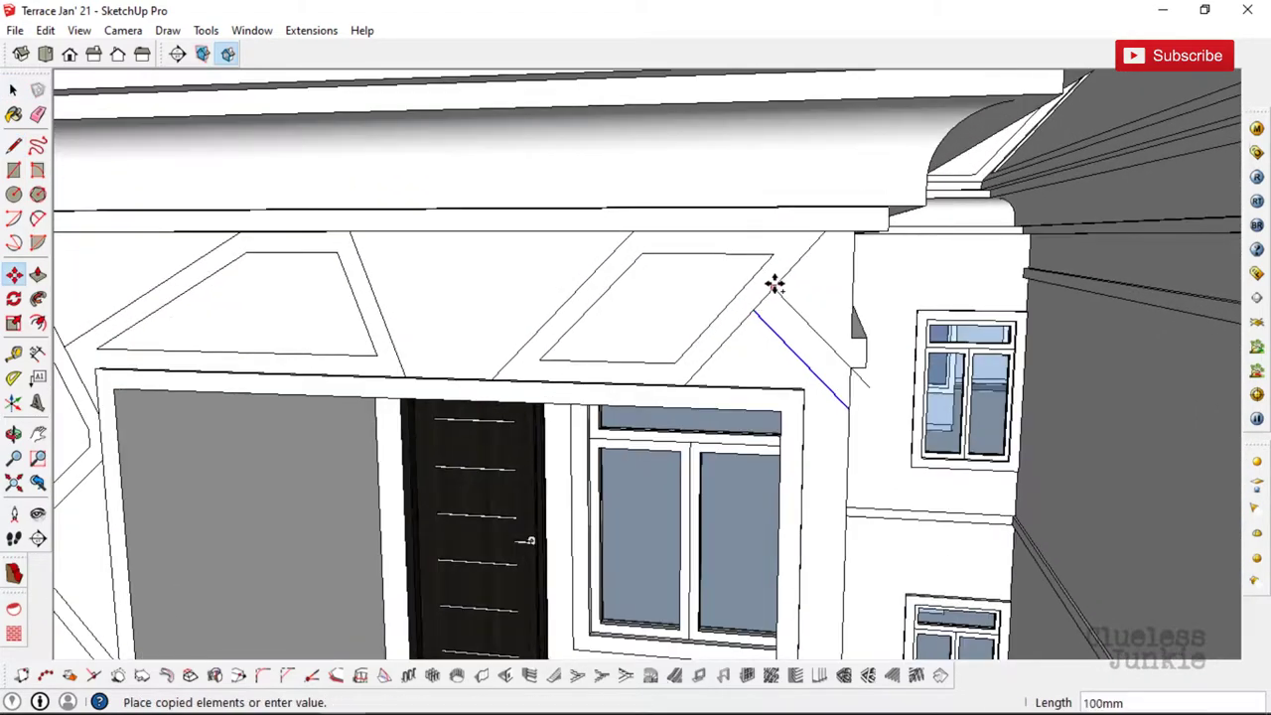
{"action": "key", "text": "space"}
{"action": "left_click", "coordinate": [756, 316]}
{"action": "scroll", "coordinate": [751, 304], "scroll_direction": "up", "scroll_amount": 1}
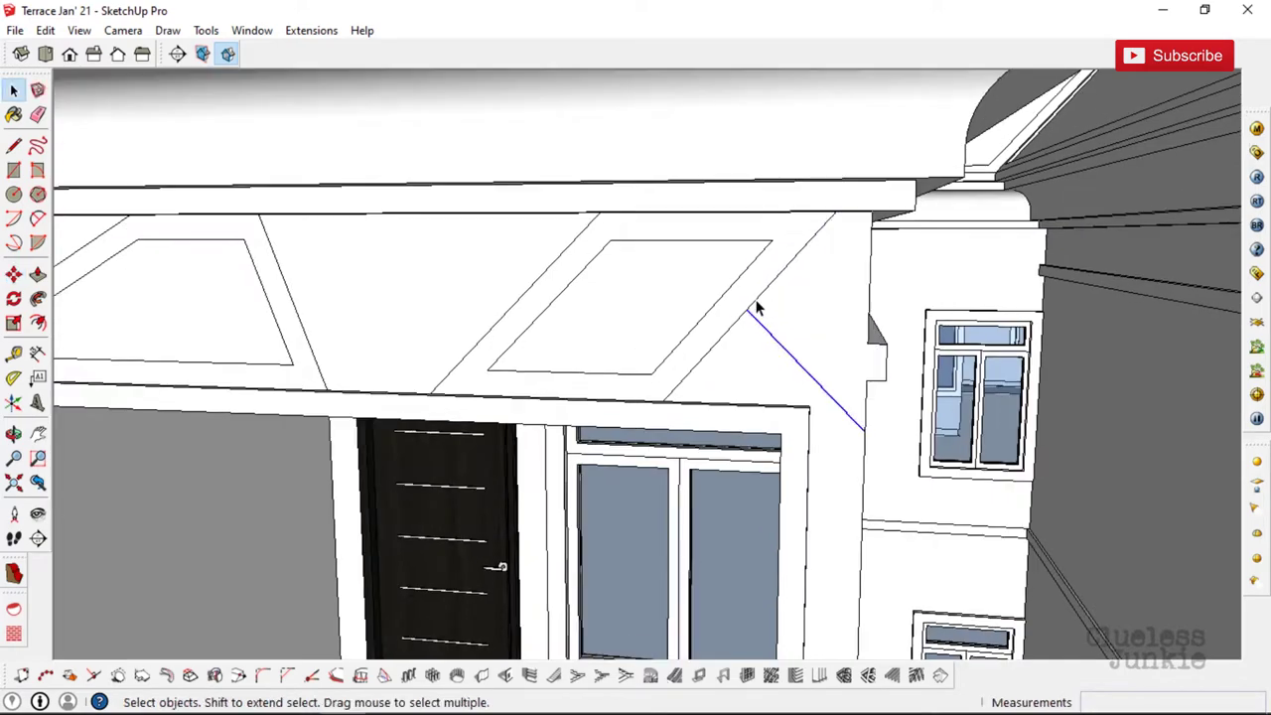
{"action": "key", "text": "m"}
{"action": "scroll", "coordinate": [744, 316], "scroll_direction": "up", "scroll_amount": 2}
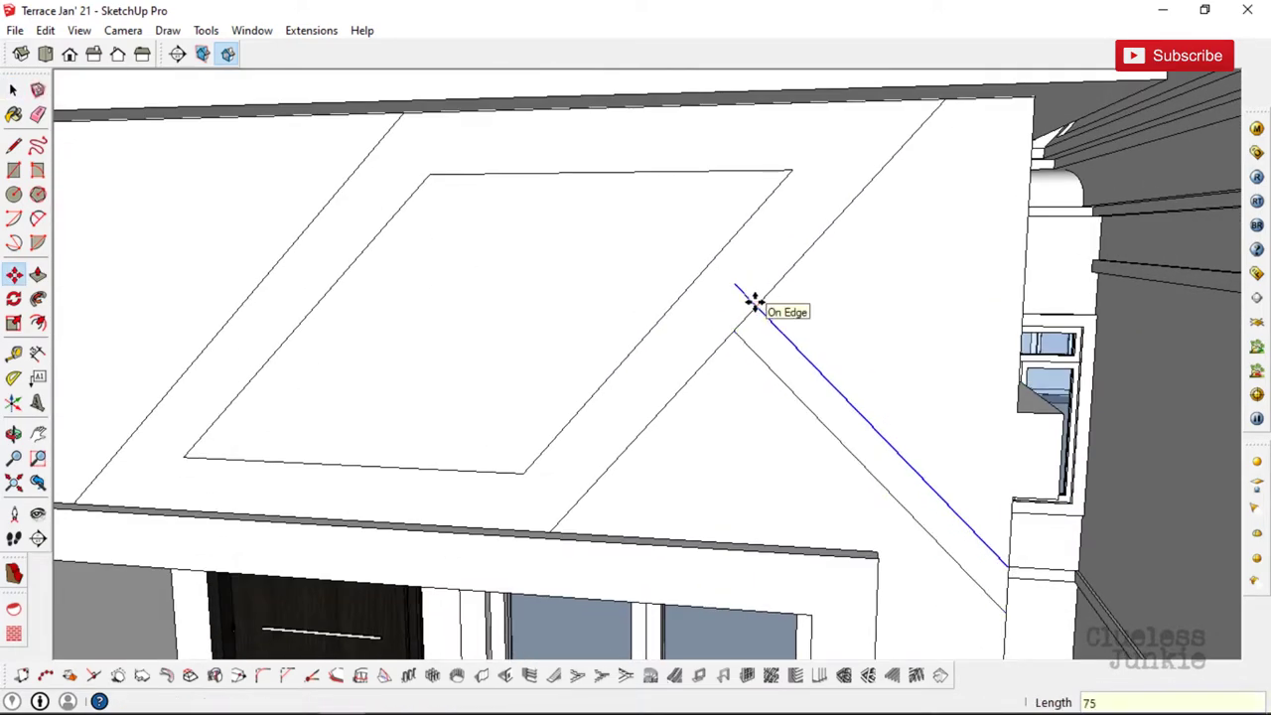
- Check the strips from under the eave and select the small edge near the band corner
{"action": "mouse_move", "coordinate": [754, 304]}
{"action": "middle_mouse_down"}
{"action": "mouse_move", "coordinate": [361, 437]}
{"action": "mouse_move", "coordinate": [752, 352]}
{"action": "middle_mouse_up"}
{"action": "scroll", "coordinate": [774, 368], "scroll_direction": "up", "scroll_amount": 1}
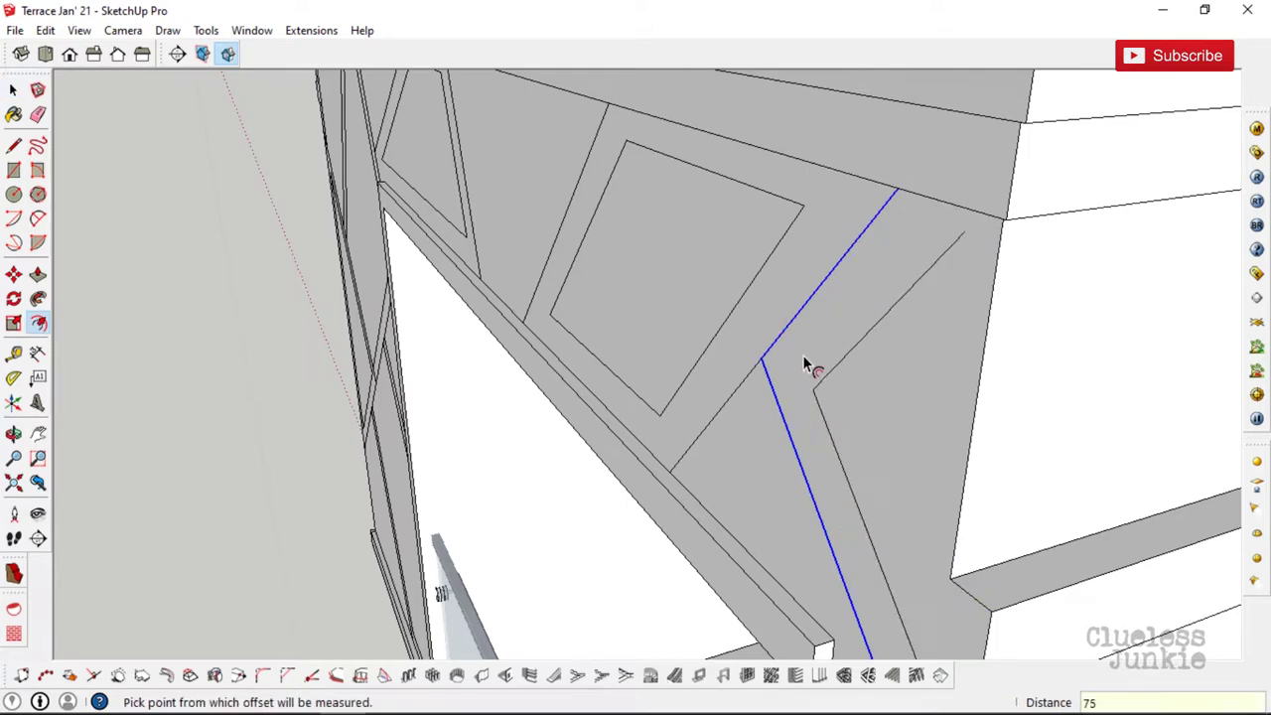
{"action": "middle_click_drag", "start_coordinate": [807, 365], "coordinate": [951, 269]}
{"action": "key", "text": "space"}
{"action": "middle_click_drag", "start_coordinate": [873, 278], "coordinate": [831, 264]}
{"action": "left_click", "coordinate": [933, 564]}
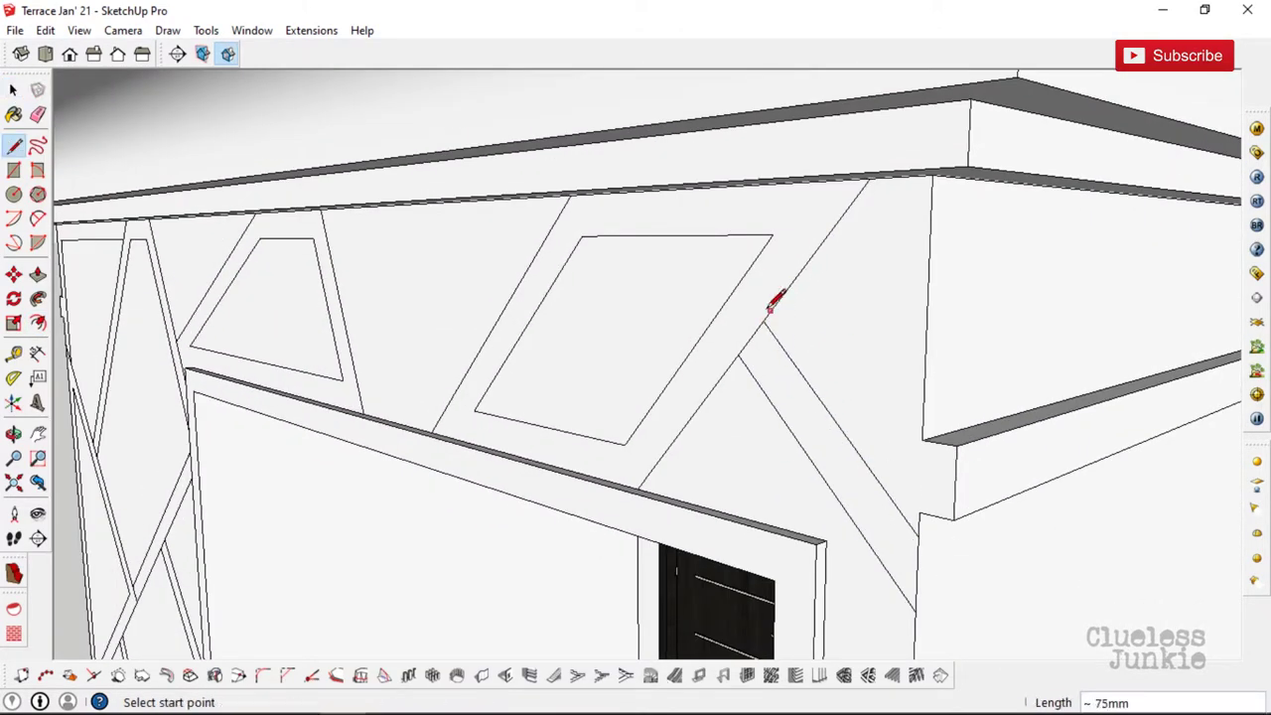
{"action": "scroll", "coordinate": [795, 318], "scroll_direction": "down", "scroll_amount": 3}
{"action": "middle_click_drag", "start_coordinate": [845, 298], "coordinate": [473, 341]}
{"action": "scroll", "coordinate": [446, 361], "scroll_direction": "up", "scroll_amount": 3}
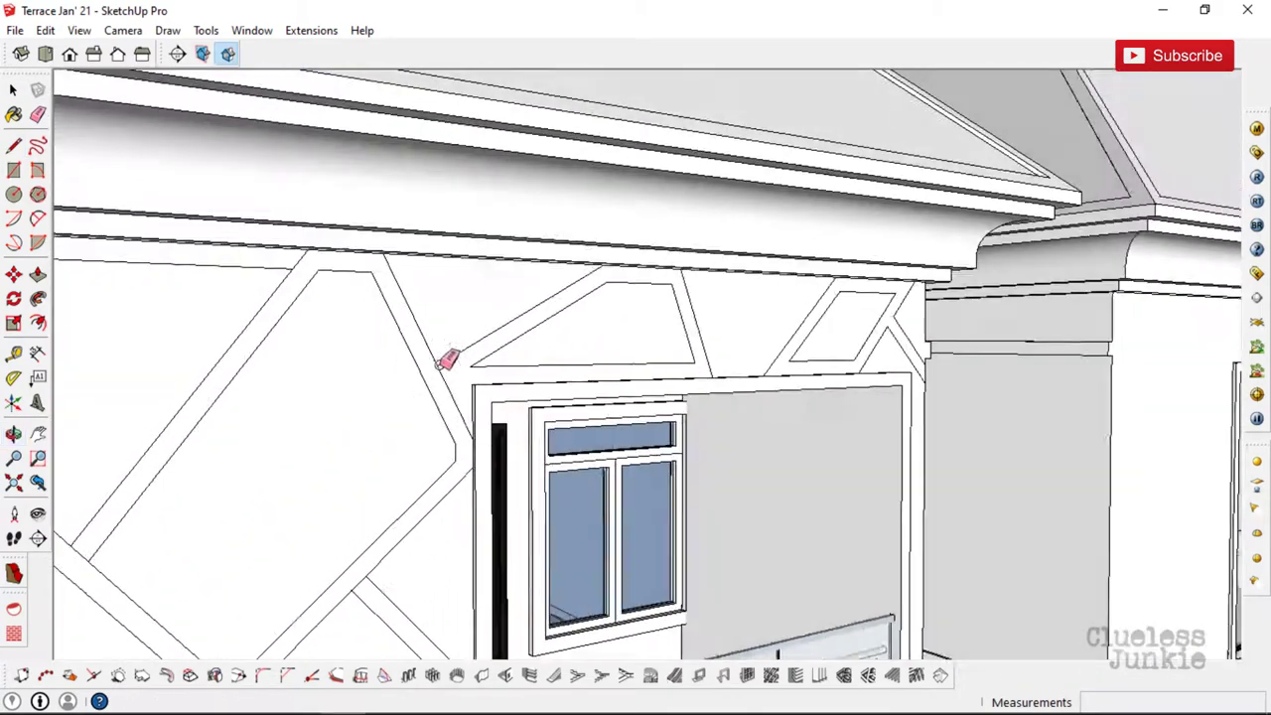
- Orbit around the side wall and front-left of the terrace to inspect the finished diagonal strips
{"action": "left_click", "coordinate": [21, 148]}
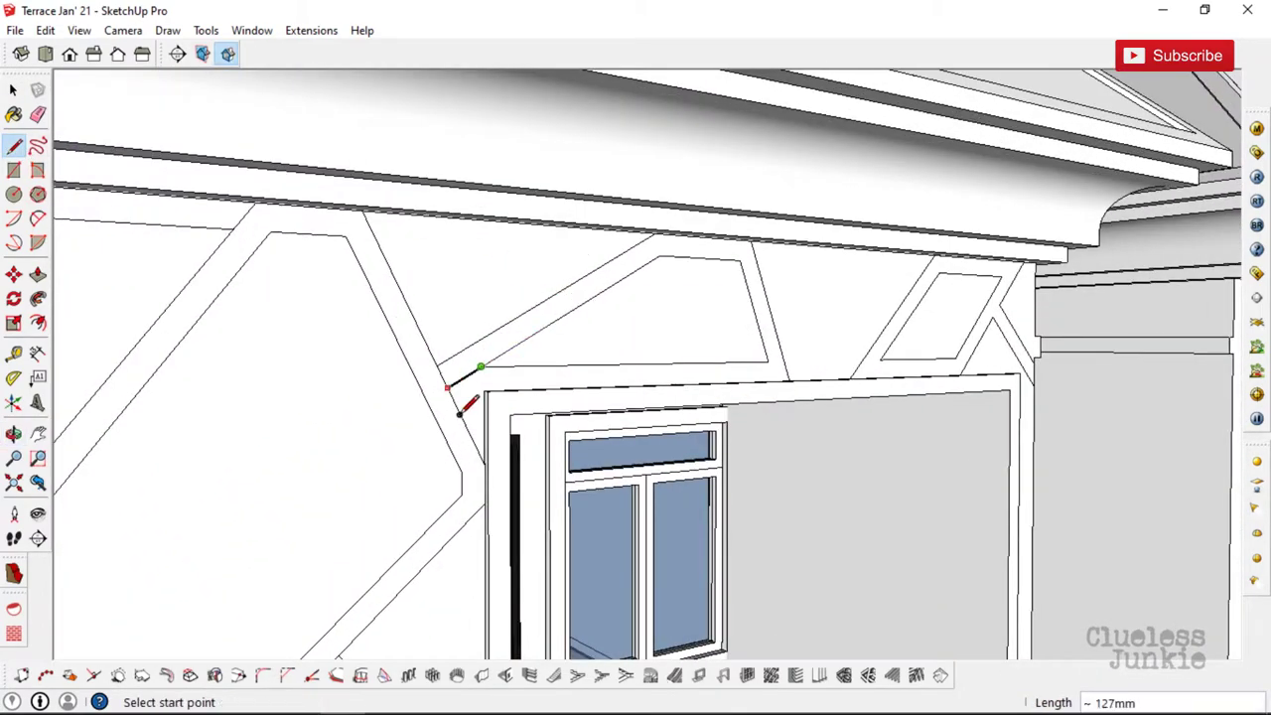
{"action": "scroll", "coordinate": [681, 250], "scroll_direction": "down", "scroll_amount": 3}
{"action": "middle_click_drag", "start_coordinate": [681, 249], "coordinate": [363, 398]}
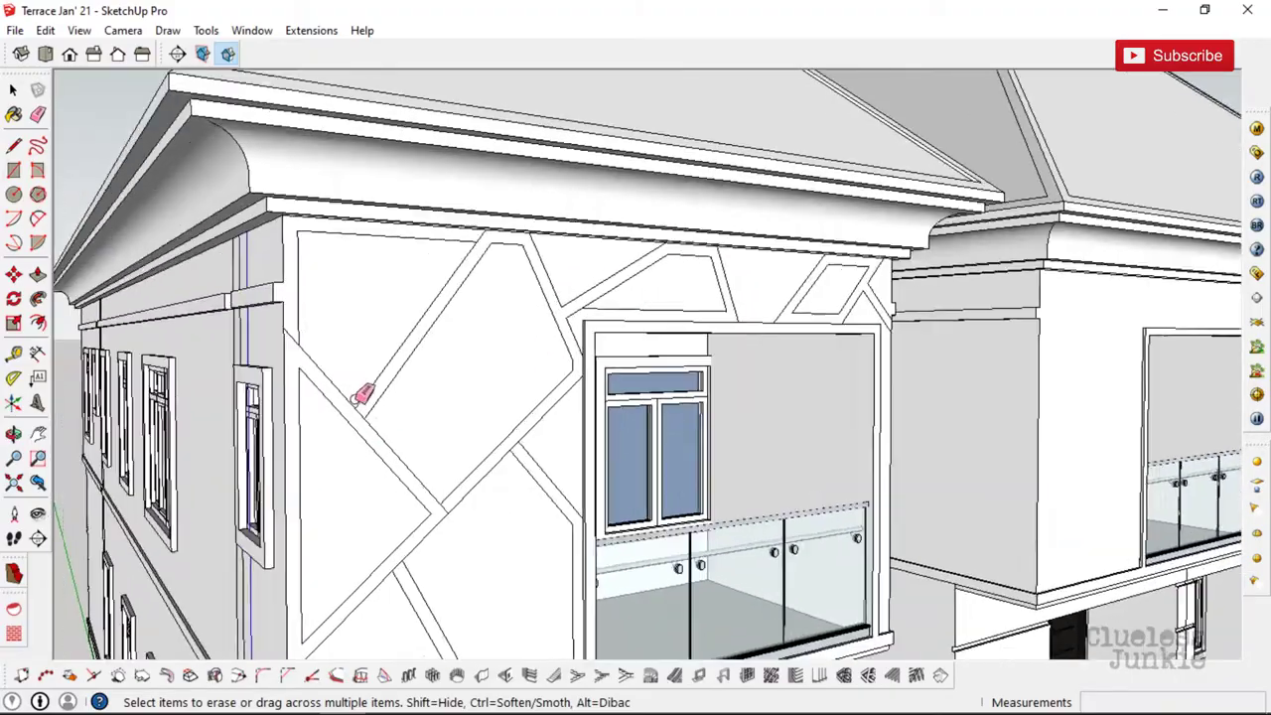
{"action": "scroll", "coordinate": [364, 397], "scroll_direction": "up", "scroll_amount": 1}
{"action": "scroll", "coordinate": [468, 229], "scroll_direction": "up", "scroll_amount": 2}
{"action": "scroll", "coordinate": [565, 391], "scroll_direction": "up", "scroll_amount": 2}
{"action": "scroll", "coordinate": [451, 486], "scroll_direction": "up", "scroll_amount": 1}
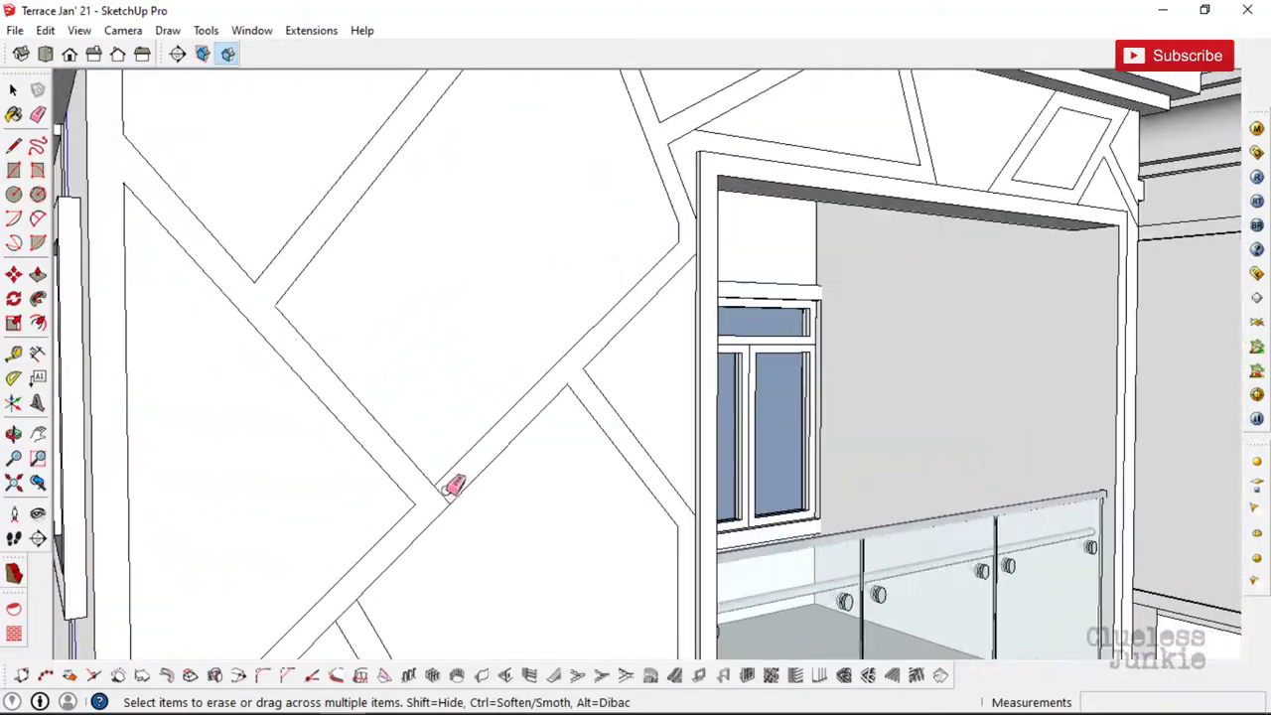
{"action": "scroll", "coordinate": [556, 261], "scroll_direction": "down", "scroll_amount": 1}
{"action": "scroll", "coordinate": [419, 475], "scroll_direction": "up", "scroll_amount": 2}
{"action": "scroll", "coordinate": [418, 475], "scroll_direction": "down", "scroll_amount": 3}
{"action": "scroll", "coordinate": [516, 360], "scroll_direction": "down", "scroll_amount": 2}
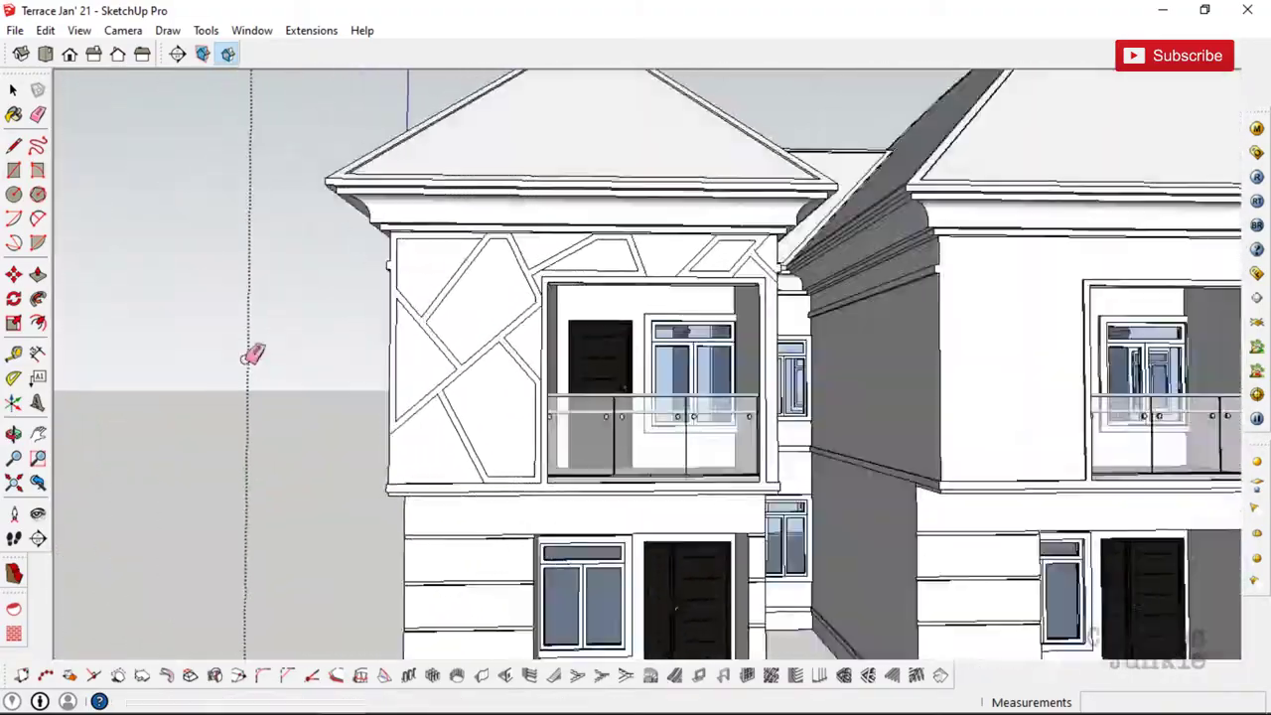
{"action": "middle_click_drag", "start_coordinate": [252, 354], "coordinate": [571, 383]}
{"action": "scroll", "coordinate": [574, 380], "scroll_direction": "down", "scroll_amount": 3}
{"action": "scroll", "coordinate": [831, 426], "scroll_direction": "up", "scroll_amount": 3}
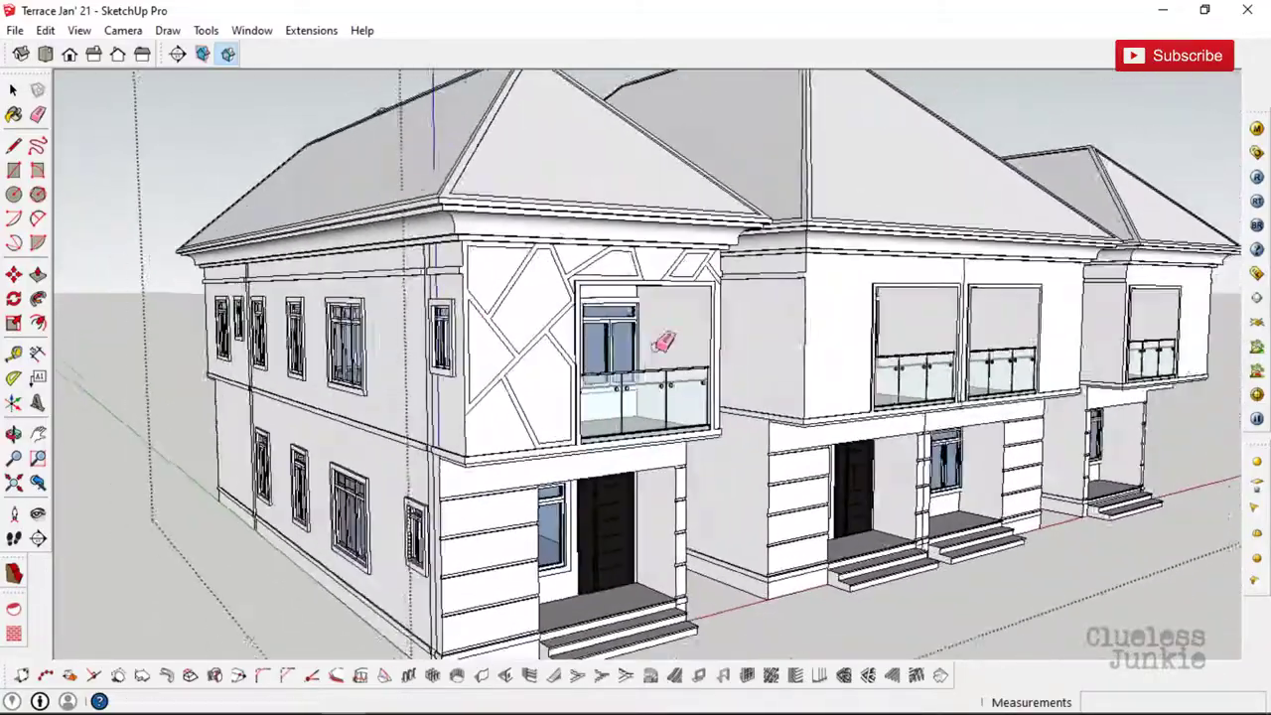
{"action": "middle_click_drag", "start_coordinate": [669, 335], "coordinate": [554, 427]}
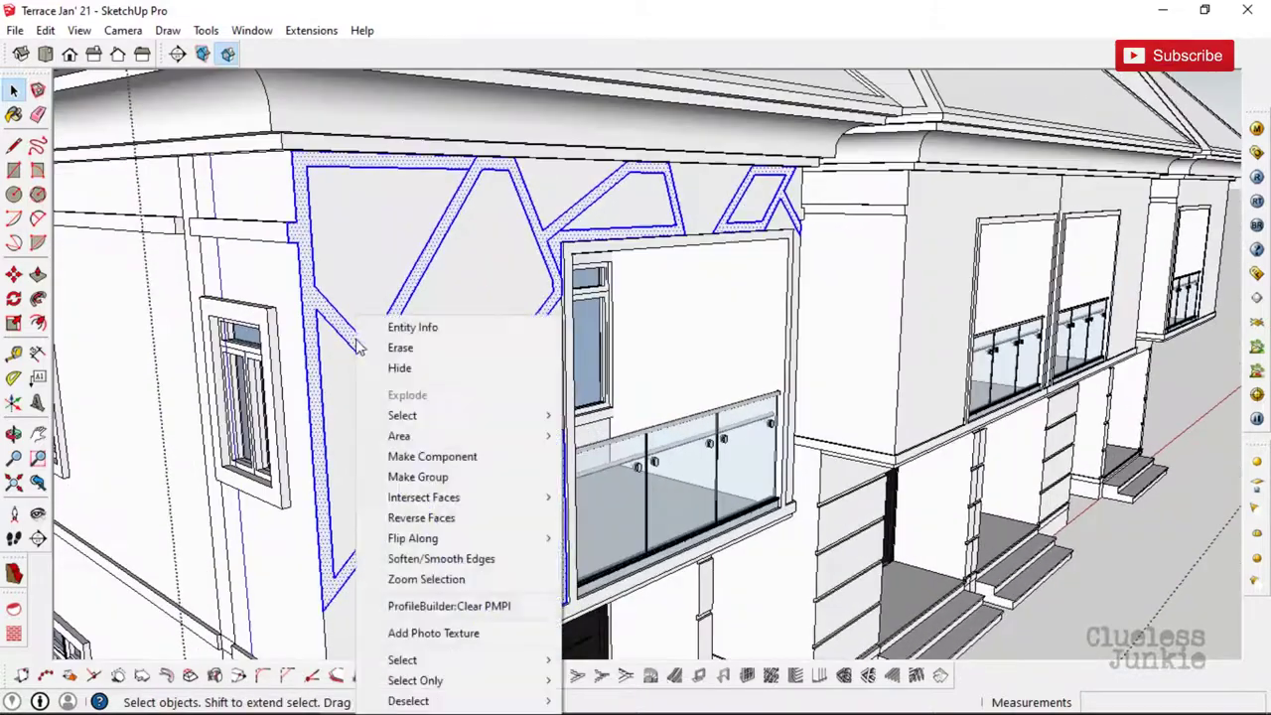
- Copy the cladding pattern from its bottom corner toward the next unit's wall corner
{"action": "middle_click_drag", "start_coordinate": [357, 343], "coordinate": [279, 268]}
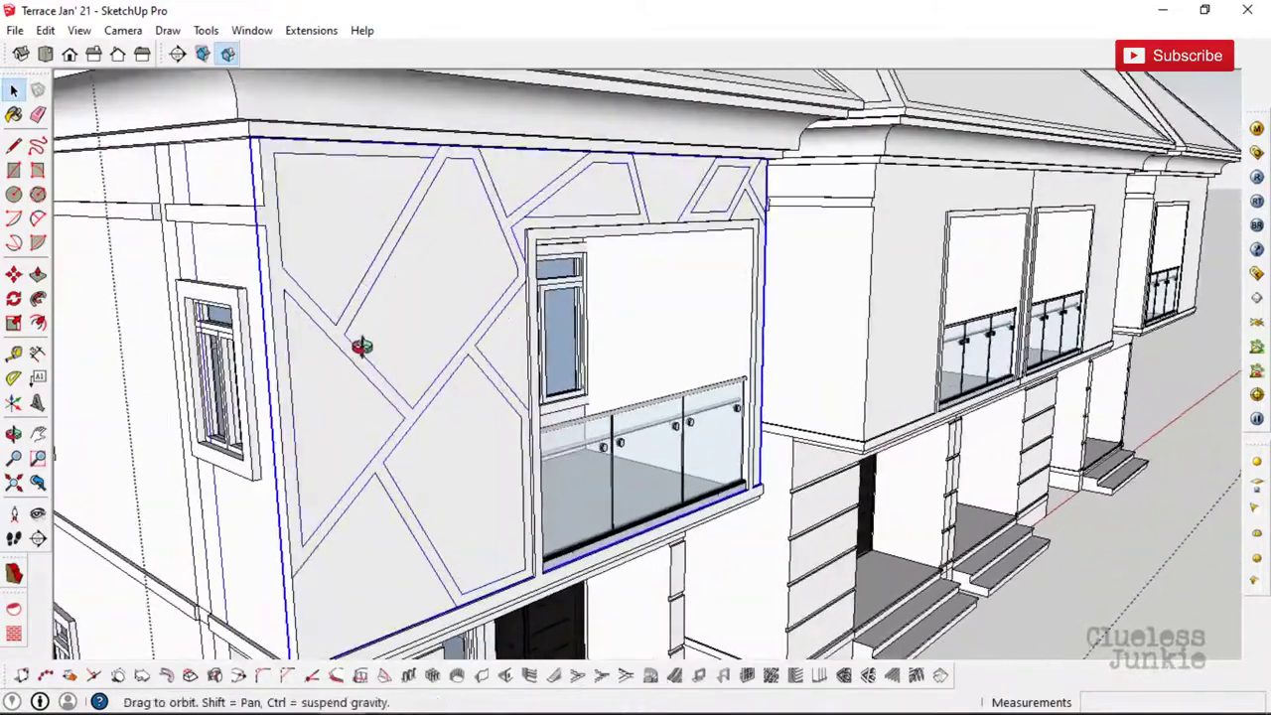
{"action": "middle_click_drag", "start_coordinate": [360, 346], "coordinate": [296, 316]}
{"action": "right_click", "coordinate": [330, 337]}
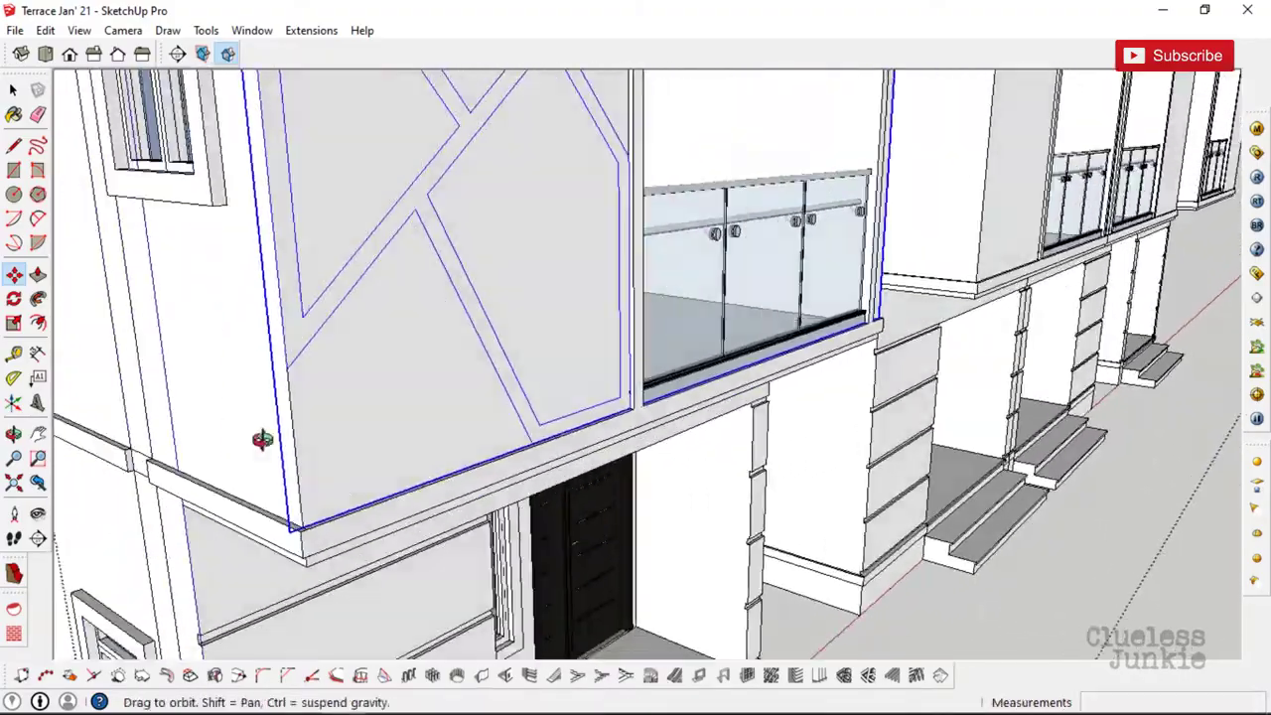
{"action": "middle_click_drag", "start_coordinate": [262, 440], "coordinate": [250, 462]}
{"action": "key", "text": "ctrl+v"}
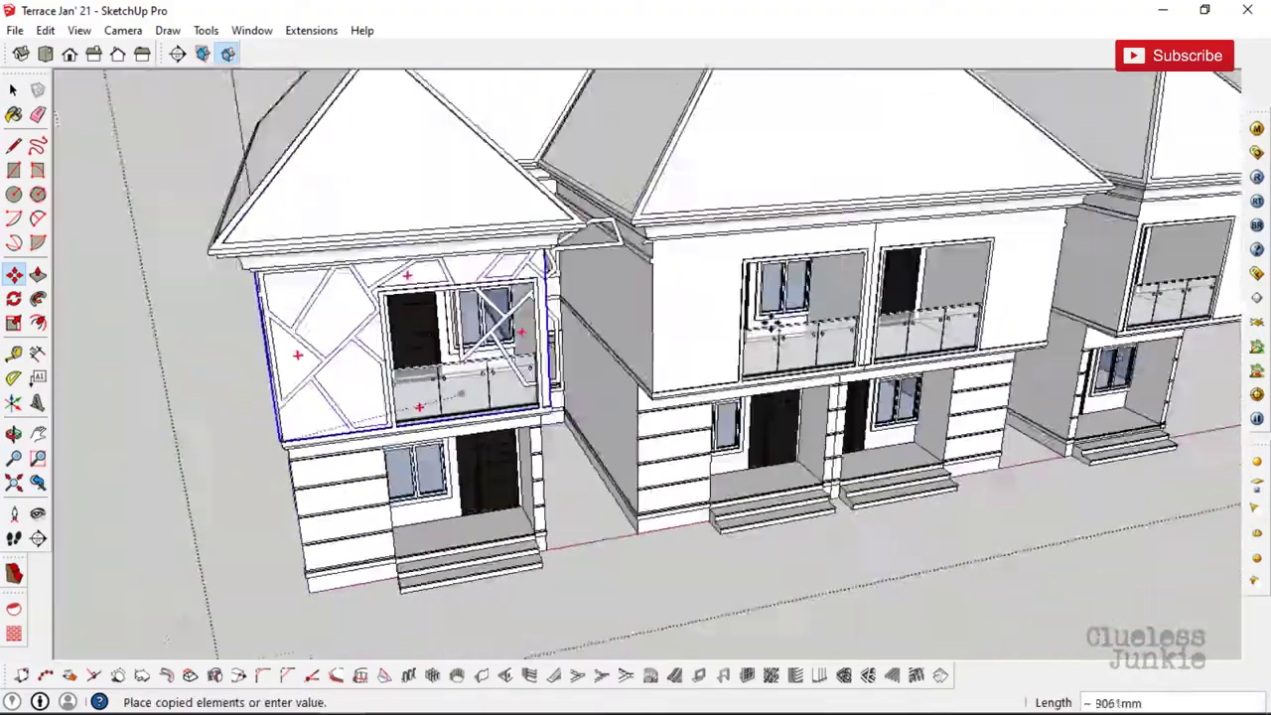
{"action": "scroll", "coordinate": [281, 438], "scroll_direction": "up", "scroll_amount": 5}
{"action": "middle_click_drag", "start_coordinate": [661, 446], "coordinate": [660, 459]}
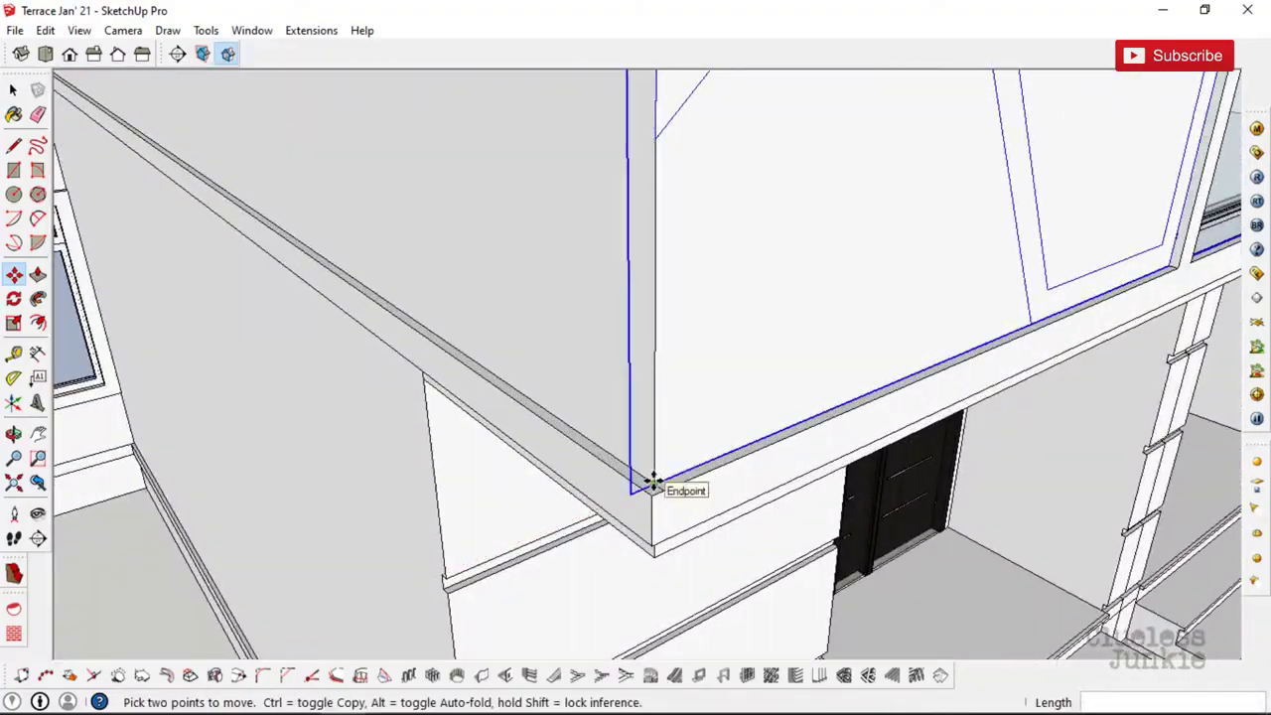
{"action": "scroll", "coordinate": [652, 481], "scroll_direction": "down", "scroll_amount": 10}
{"action": "scroll", "coordinate": [485, 338], "scroll_direction": "up", "scroll_amount": 3}
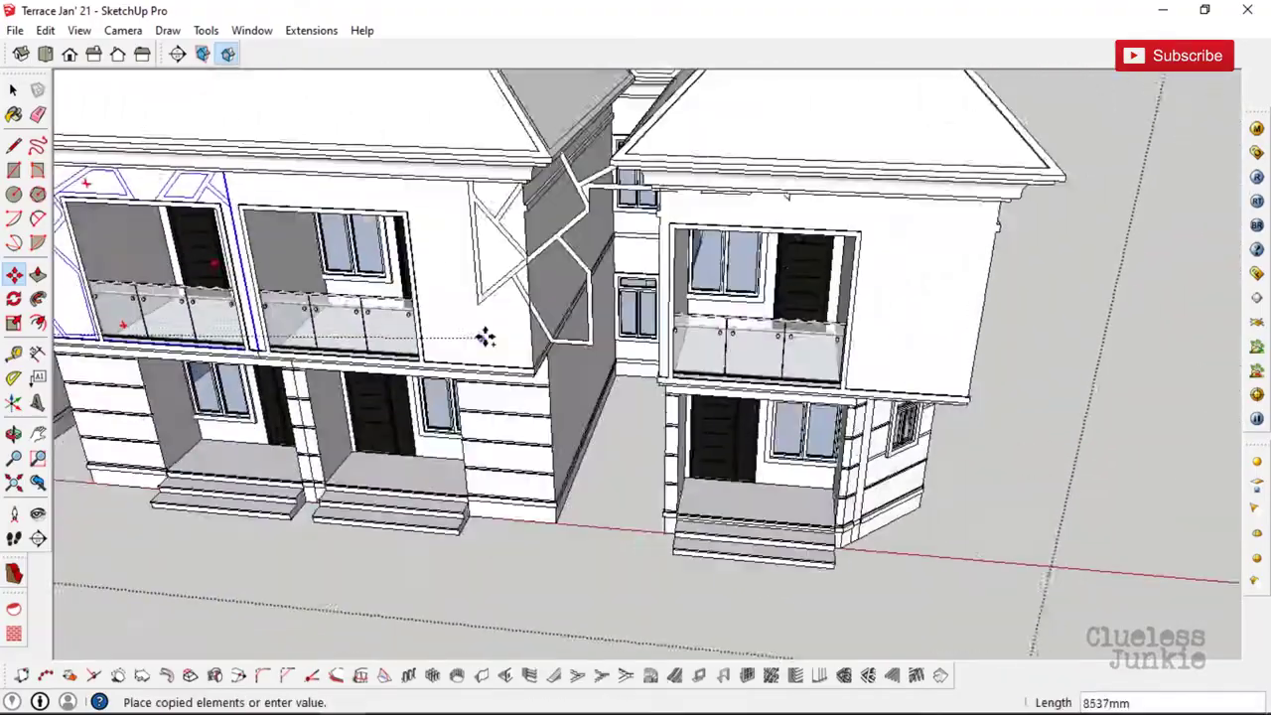
{"action": "scroll", "coordinate": [486, 349], "scroll_direction": "up", "scroll_amount": 3}
{"action": "scroll", "coordinate": [537, 364], "scroll_direction": "up", "scroll_amount": 3}
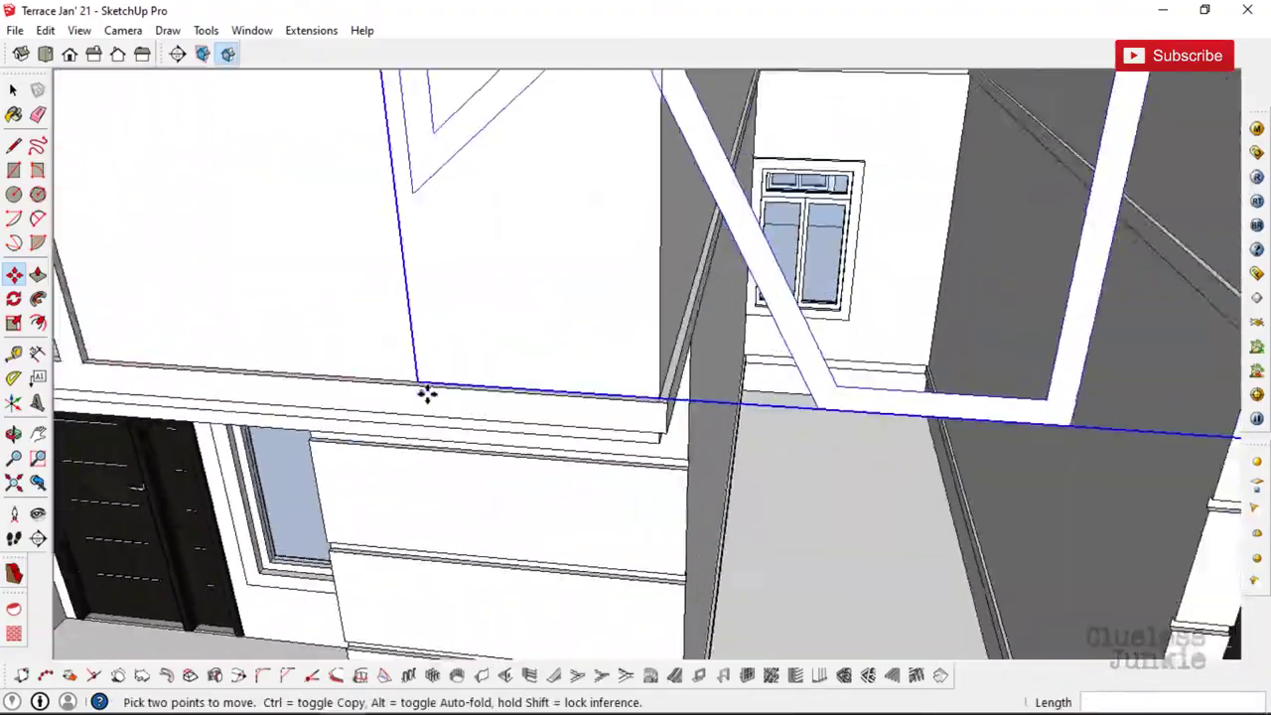
{"action": "scroll", "coordinate": [426, 394], "scroll_direction": "down", "scroll_amount": 3}
- Flip the copied pattern and move it onto the middle unit's upper wall corner
{"action": "key", "text": "space"}
{"action": "right_click", "coordinate": [625, 174]}
{"action": "left_click", "coordinate": [899, 517]}
{"action": "scroll", "coordinate": [625, 425], "scroll_direction": "down", "scroll_amount": 3}
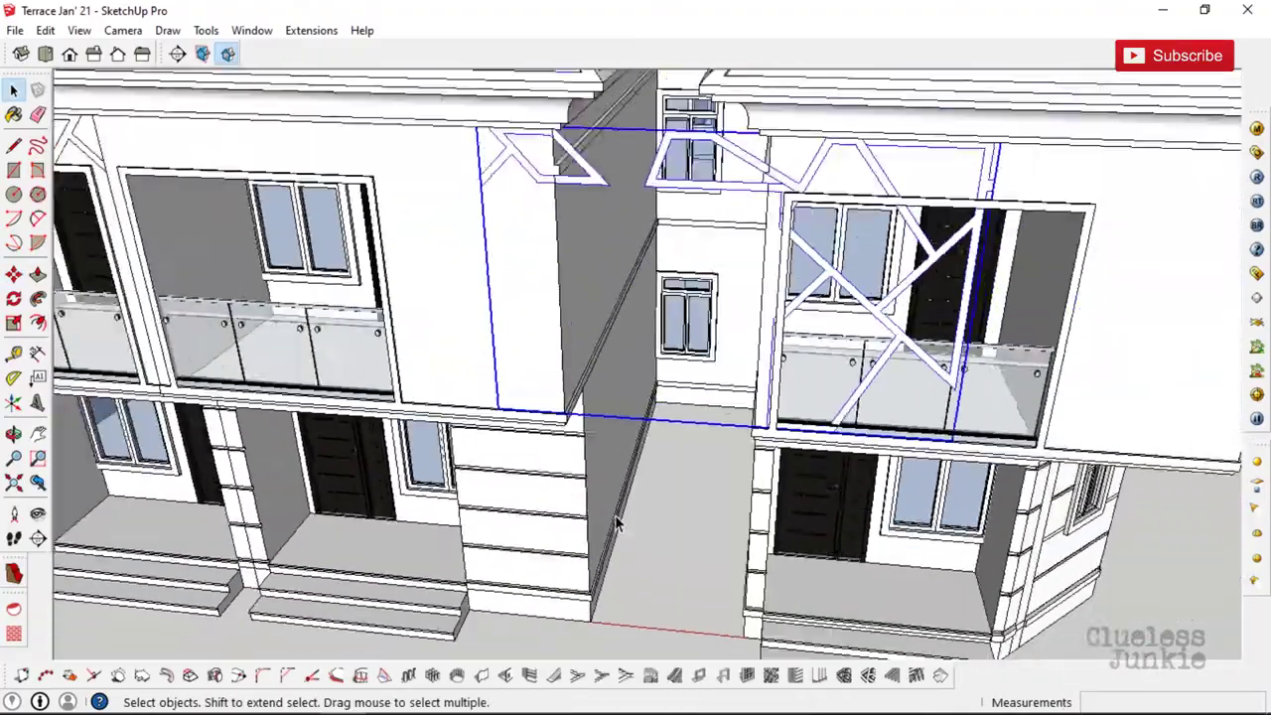
{"action": "scroll", "coordinate": [455, 200], "scroll_direction": "up", "scroll_amount": 3}
{"action": "key", "text": "m"}
{"action": "left_click", "coordinate": [496, 225]}
{"action": "scroll", "coordinate": [241, 206], "scroll_direction": "down", "scroll_amount": 2}
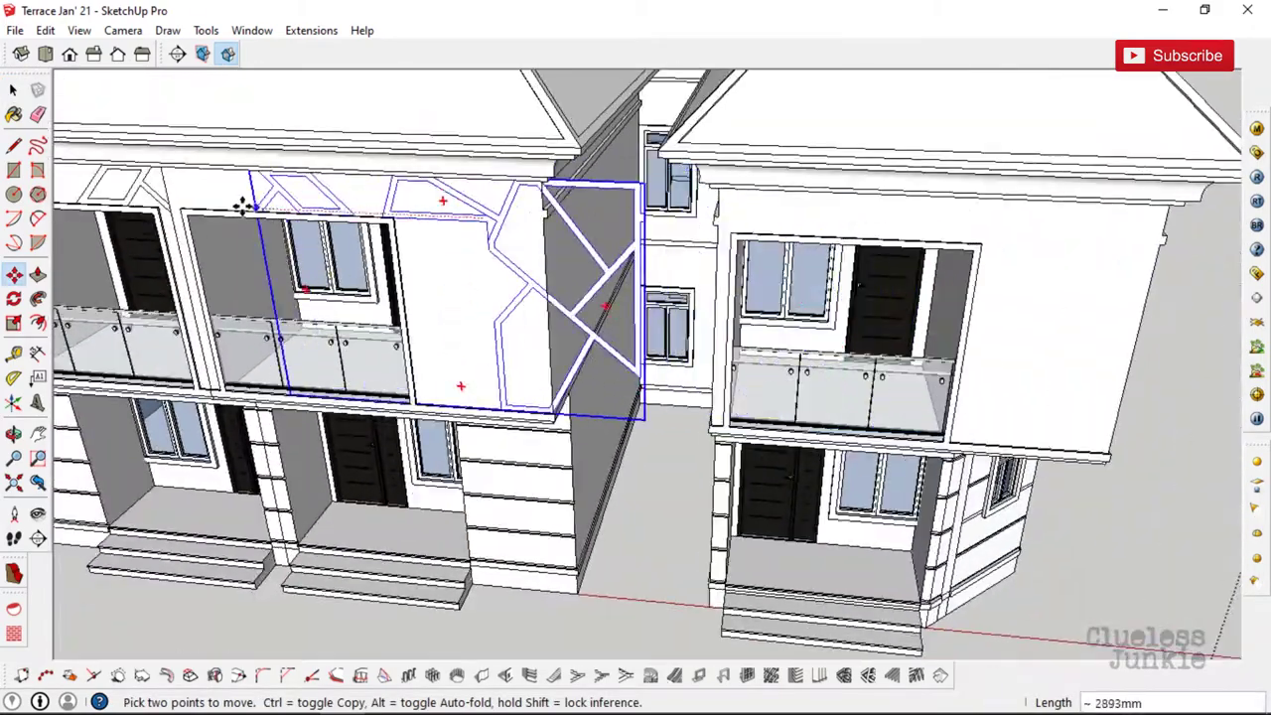
{"action": "scroll", "coordinate": [497, 206], "scroll_direction": "up", "scroll_amount": 3}
{"action": "scroll", "coordinate": [488, 215], "scroll_direction": "up", "scroll_amount": 2}
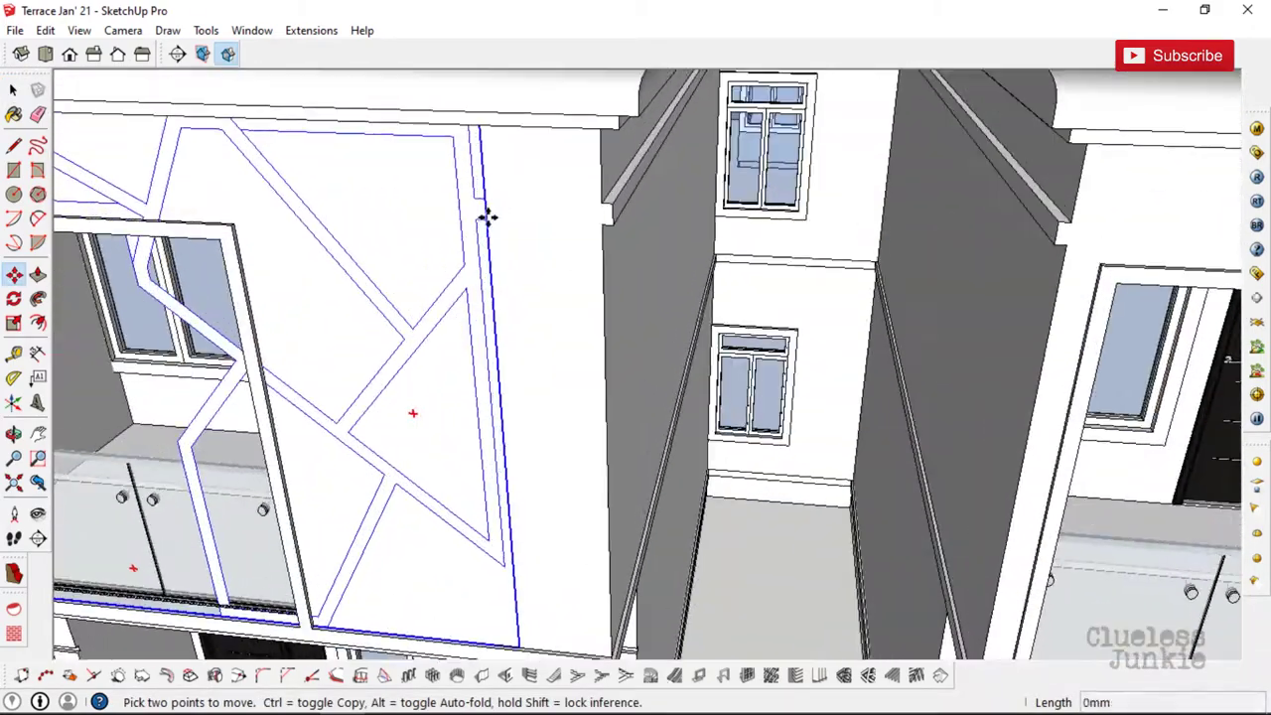
{"action": "left_click", "coordinate": [613, 215]}
- Place another copy of the pattern on the right end unit's upper wall
{"action": "scroll", "coordinate": [556, 378], "scroll_direction": "down", "scroll_amount": 3}
{"action": "scroll", "coordinate": [556, 369], "scroll_direction": "up", "scroll_amount": 1}
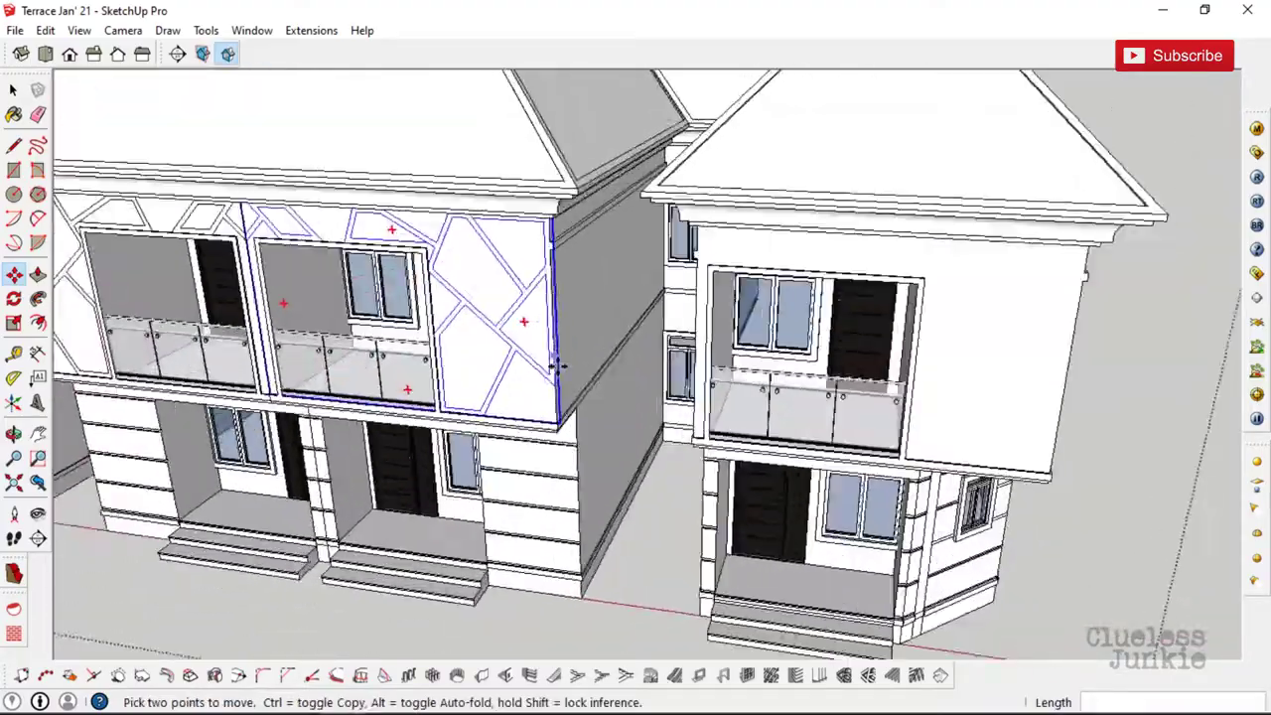
{"action": "scroll", "coordinate": [554, 433], "scroll_direction": "up", "scroll_amount": 5}
{"action": "scroll", "coordinate": [395, 475], "scroll_direction": "down", "scroll_amount": 2}
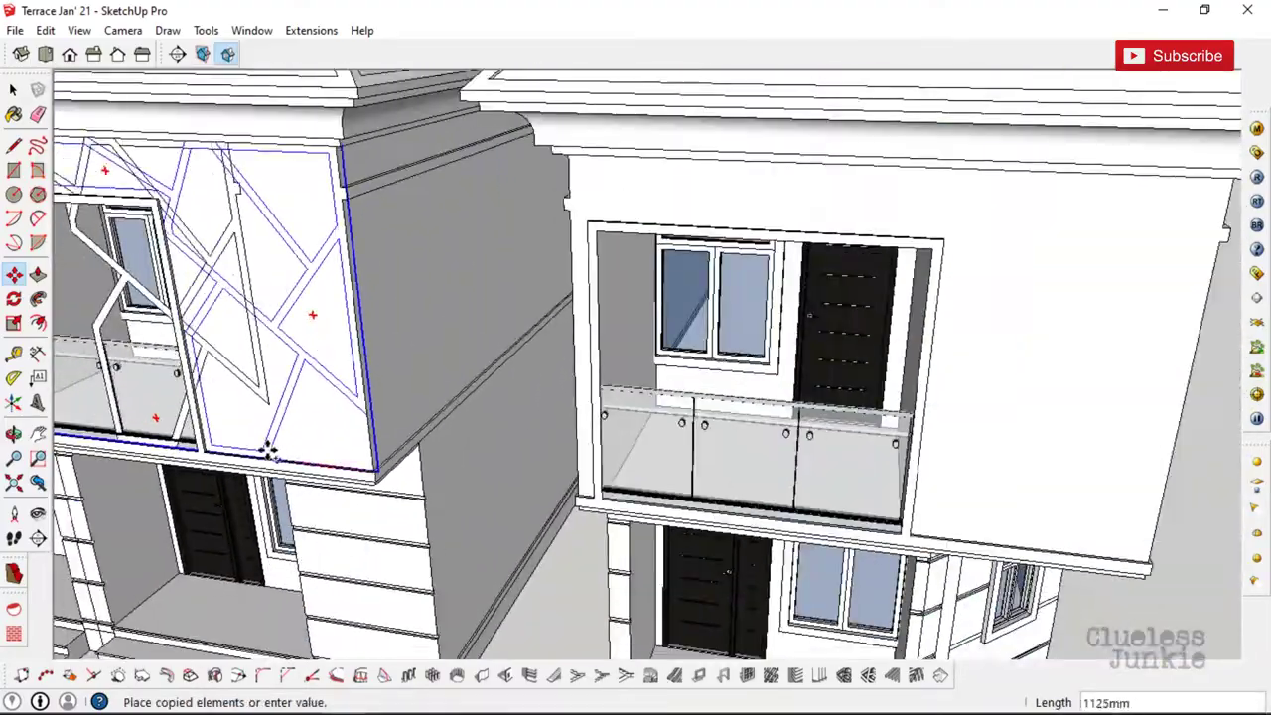
{"action": "scroll", "coordinate": [845, 448], "scroll_direction": "down", "scroll_amount": 2}
{"action": "scroll", "coordinate": [735, 526], "scroll_direction": "up", "scroll_amount": 3}
{"action": "scroll", "coordinate": [715, 549], "scroll_direction": "up", "scroll_amount": 2}
{"action": "left_click", "coordinate": [715, 550]}
{"action": "scroll", "coordinate": [715, 549], "scroll_direction": "down", "scroll_amount": 2}
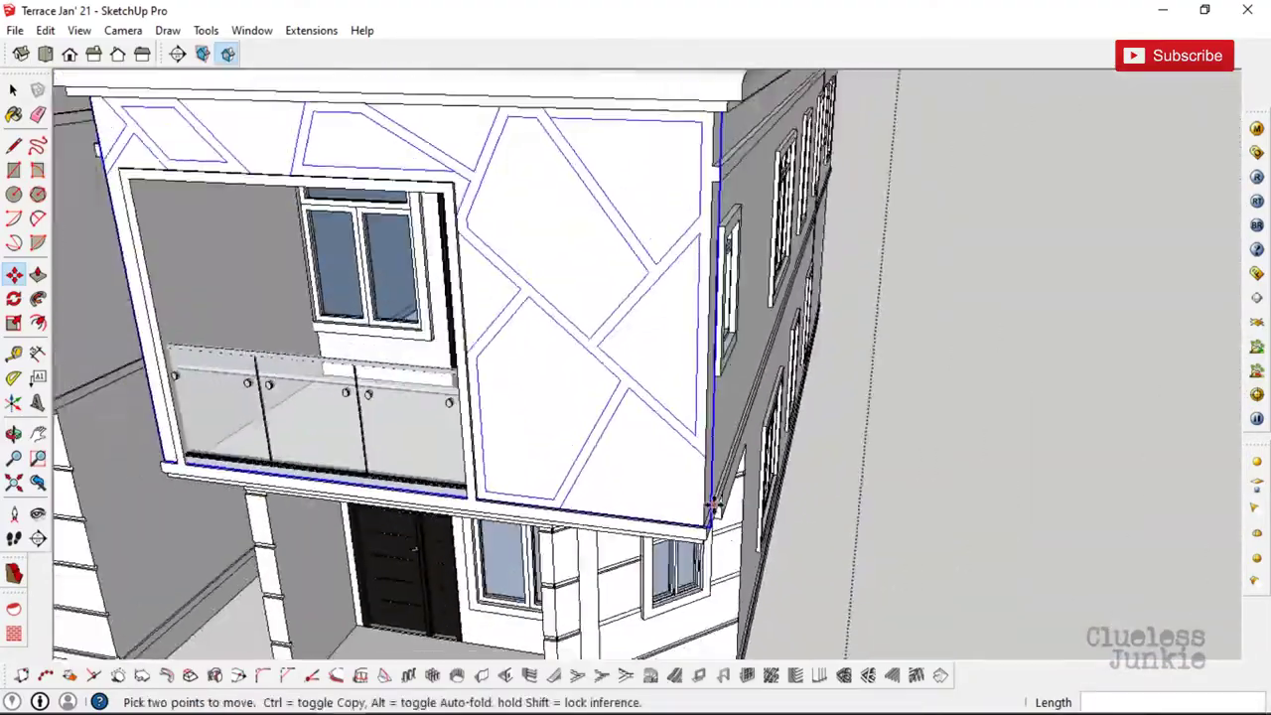
{"action": "scroll", "coordinate": [567, 463], "scroll_direction": "down", "scroll_amount": 2}
{"action": "scroll", "coordinate": [814, 446], "scroll_direction": "down", "scroll_amount": 2}
{"action": "scroll", "coordinate": [481, 376], "scroll_direction": "up", "scroll_amount": 1}
{"action": "scroll", "coordinate": [480, 375], "scroll_direction": "up", "scroll_amount": 2}
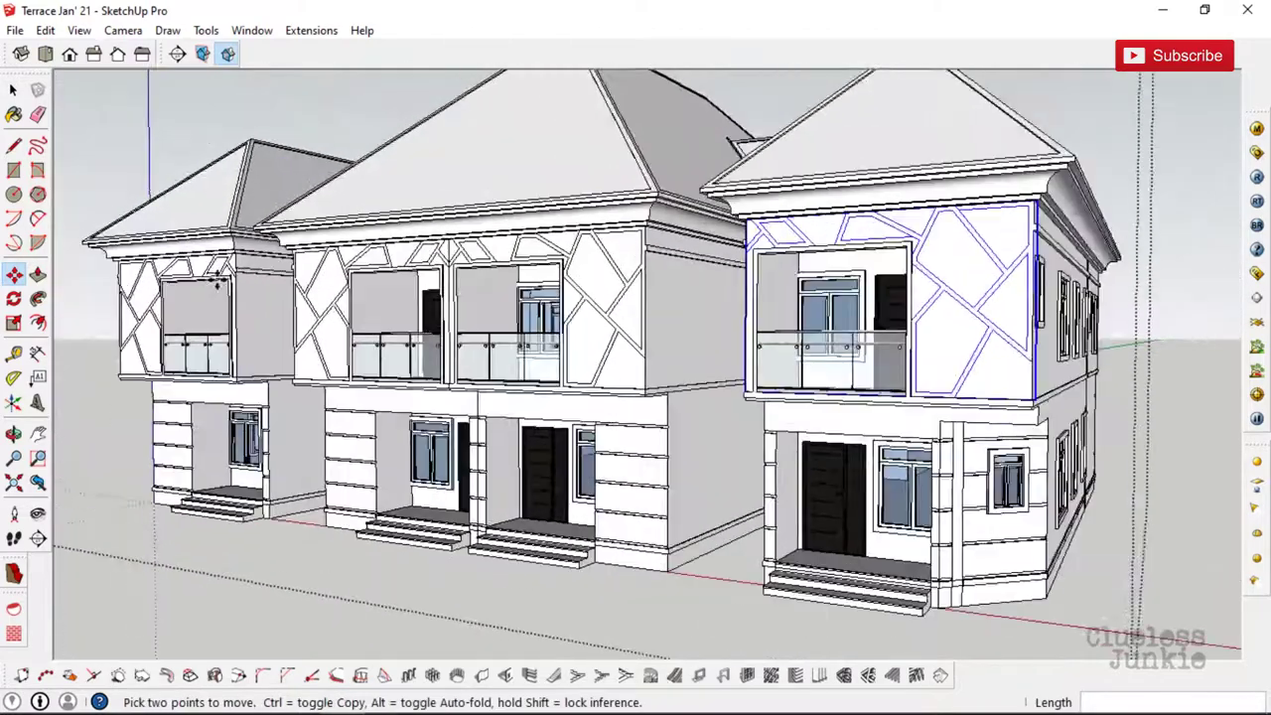
{"action": "scroll", "coordinate": [724, 369], "scroll_direction": "down", "scroll_amount": 2}
{"action": "scroll", "coordinate": [638, 360], "scroll_direction": "down", "scroll_amount": 1}
{"action": "scroll", "coordinate": [673, 417], "scroll_direction": "down", "scroll_amount": 1}
{"action": "scroll", "coordinate": [610, 346], "scroll_direction": "down", "scroll_amount": 1}
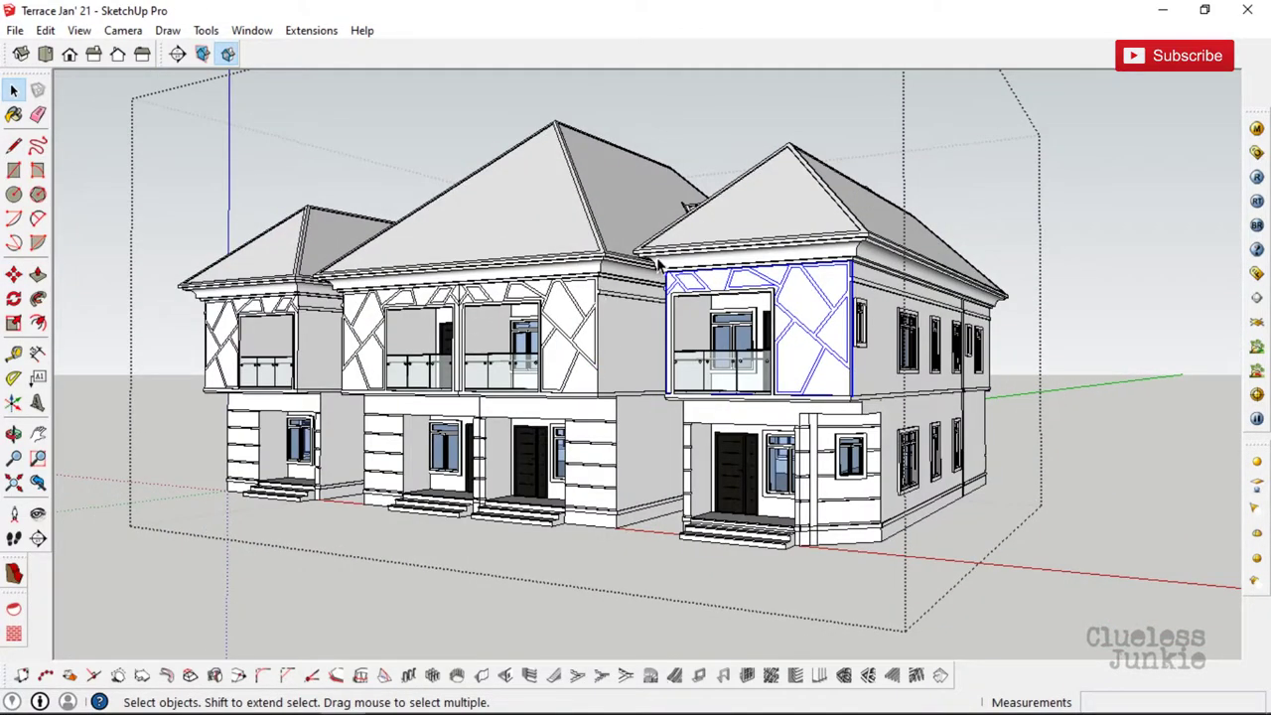
{"action": "middle_click_drag", "start_coordinate": [658, 263], "coordinate": [1005, 313]}
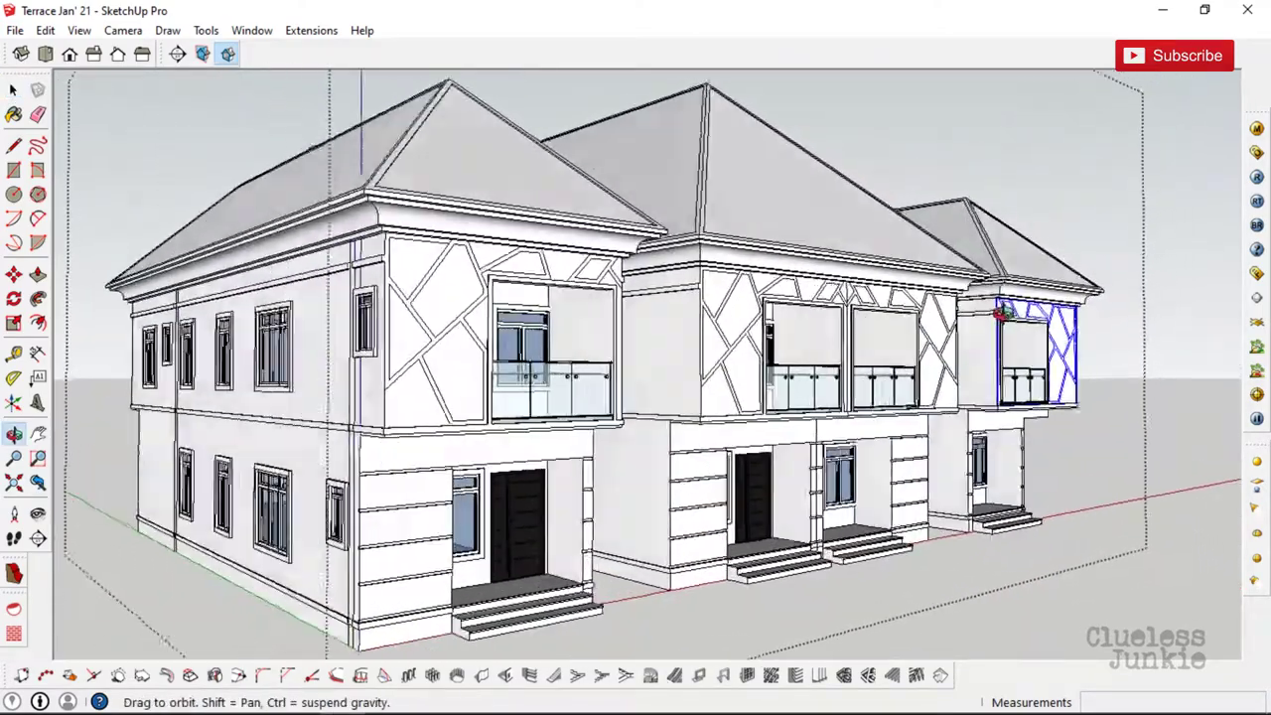
{"action": "scroll", "coordinate": [470, 342], "scroll_direction": "up", "scroll_amount": 2}
{"action": "scroll", "coordinate": [469, 343], "scroll_direction": "up", "scroll_amount": 2}
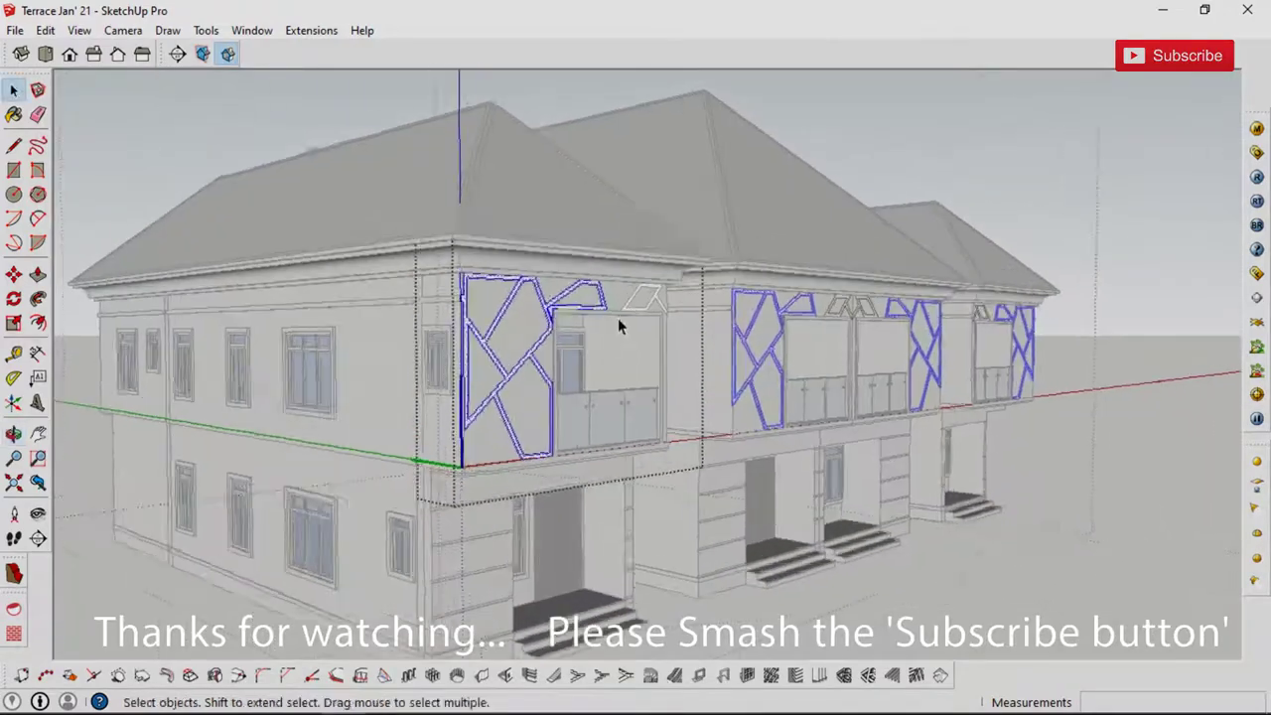
{"action": "scroll", "coordinate": [618, 328], "scroll_direction": "up", "scroll_amount": 3}
{"action": "scroll", "coordinate": [437, 328], "scroll_direction": "down", "scroll_amount": 5}
{"action": "mouse_move", "coordinate": [262, 322]}
{"action": "middle_mouse_down"}
{"action": "mouse_move", "coordinate": [605, 410]}
{"action": "mouse_move", "coordinate": [307, 346]}
{"action": "mouse_move", "coordinate": [487, 311]}
{"action": "mouse_move", "coordinate": [653, 318]}
{"action": "mouse_move", "coordinate": [630, 327]}
{"action": "middle_mouse_up"}
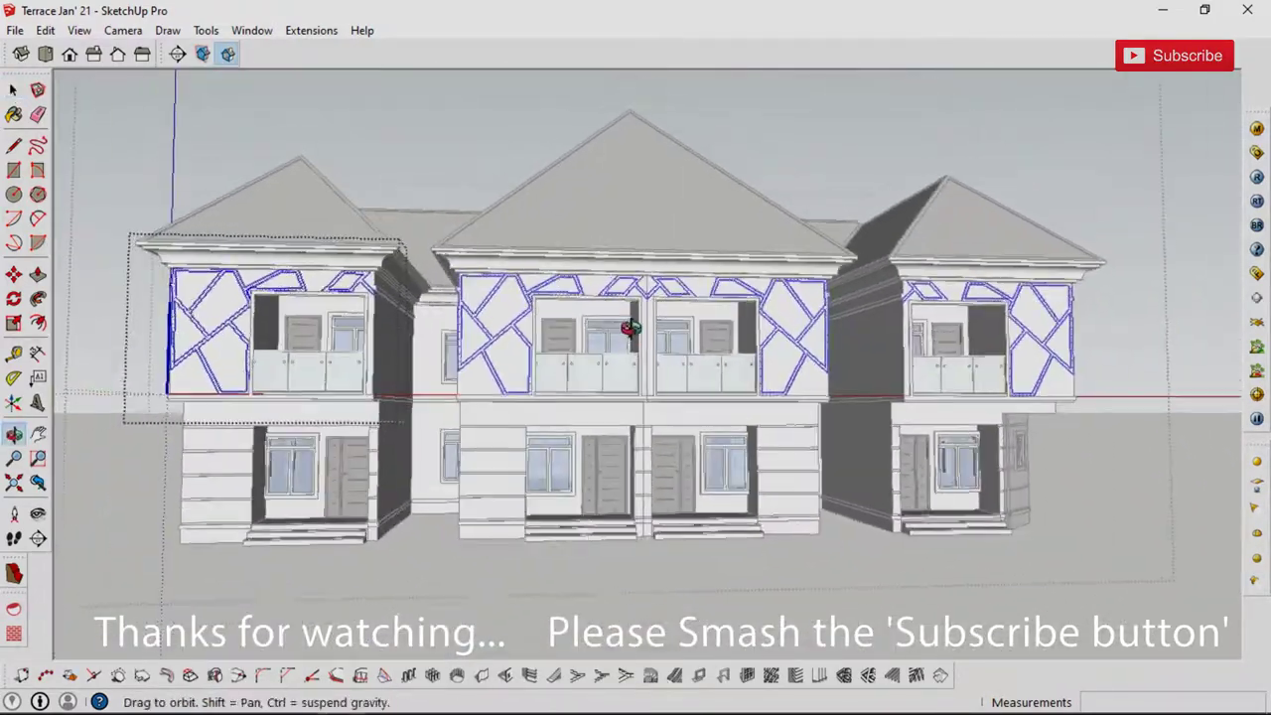
{"action": "key", "text": "space"}
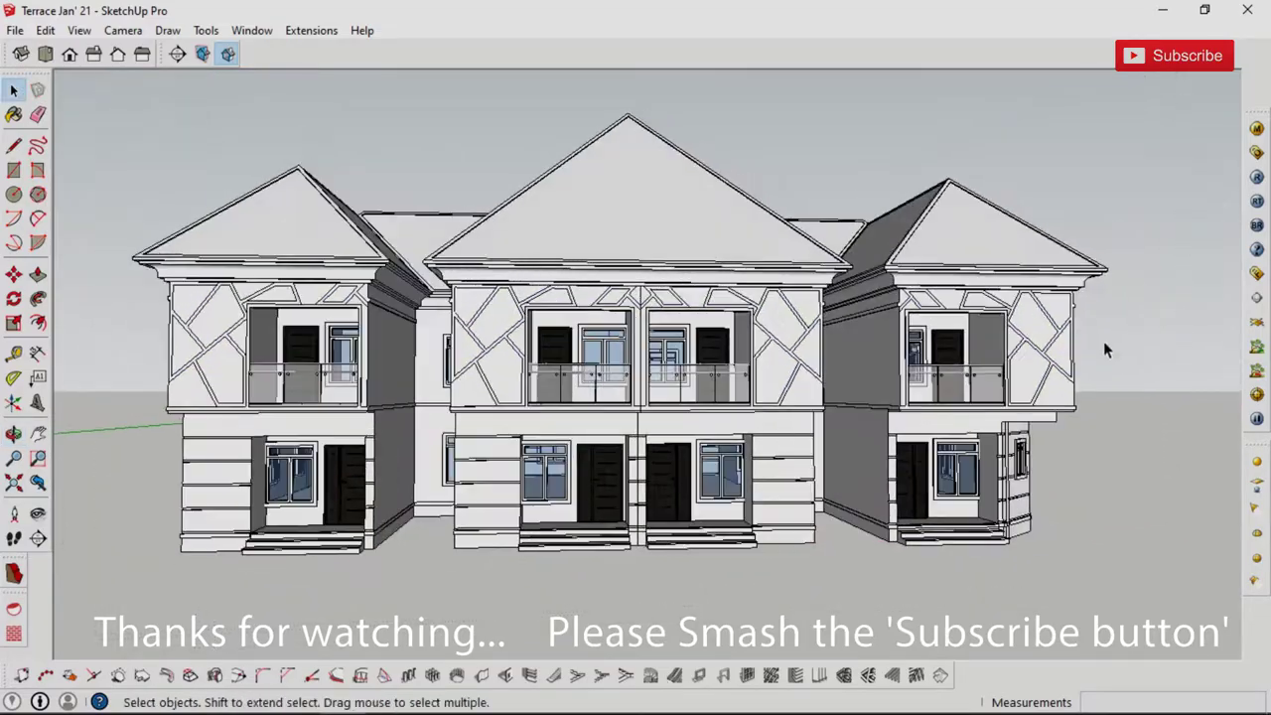